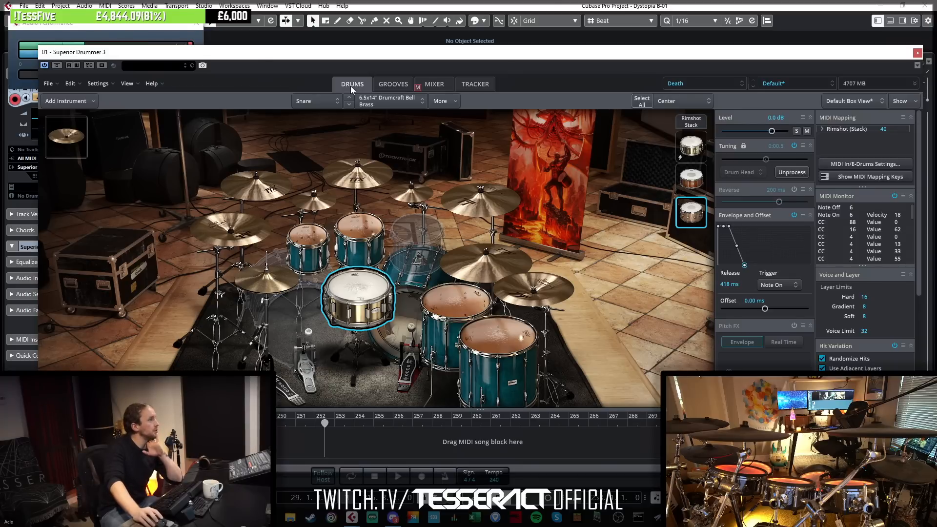
Examine the effects, levels and routing of the room, stacked snare and bus channels in the mixer.
{"action": "left_click_drag", "start_coordinate": [258, 52], "coordinate": [265, 59]}
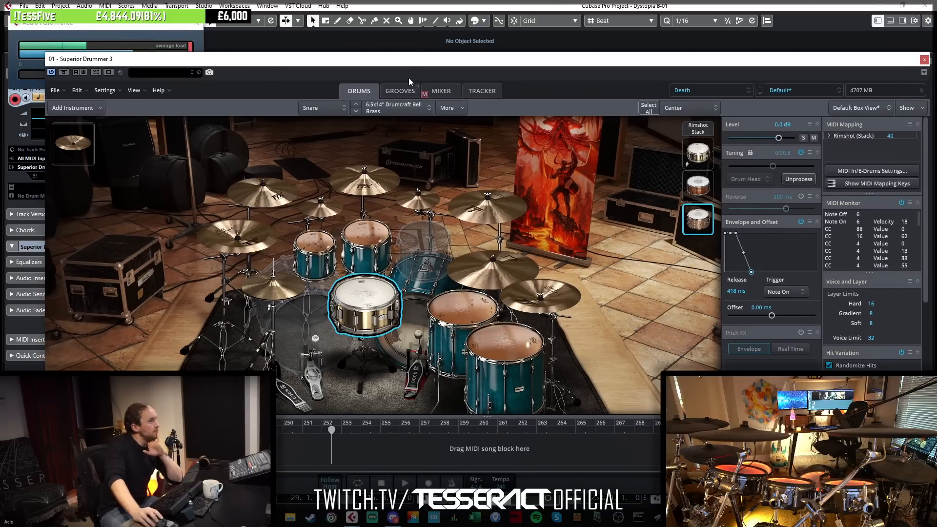
{"action": "left_click_drag", "start_coordinate": [414, 62], "coordinate": [398, 55]}
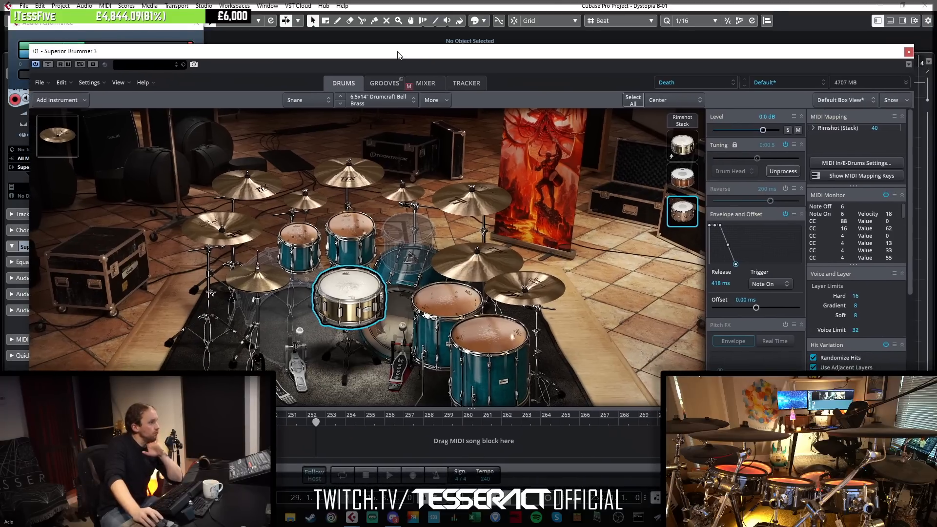
{"action": "left_click", "coordinate": [428, 81]}
{"action": "mouse_move", "coordinate": [402, 373]}
{"action": "left_mouse_down"}
{"action": "mouse_move", "coordinate": [487, 377]}
{"action": "mouse_move", "coordinate": [385, 373]}
{"action": "left_mouse_up"}
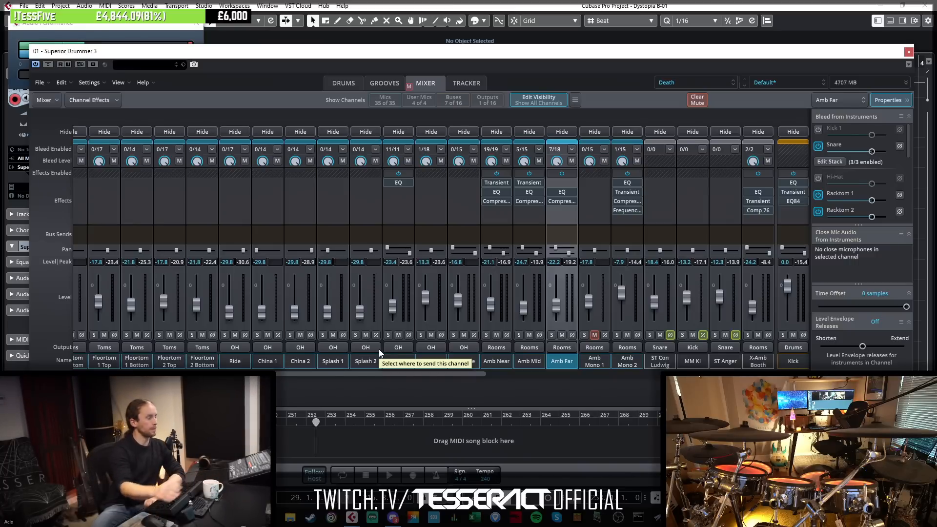
{"action": "left_click_drag", "start_coordinate": [391, 374], "coordinate": [440, 378]}
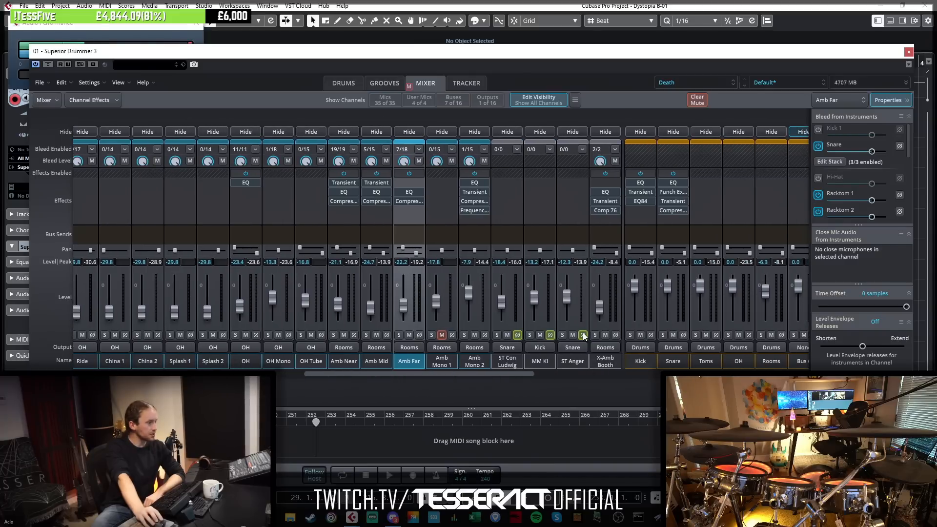
{"action": "left_click", "coordinate": [673, 210]}
{"action": "left_click", "coordinate": [696, 166]}
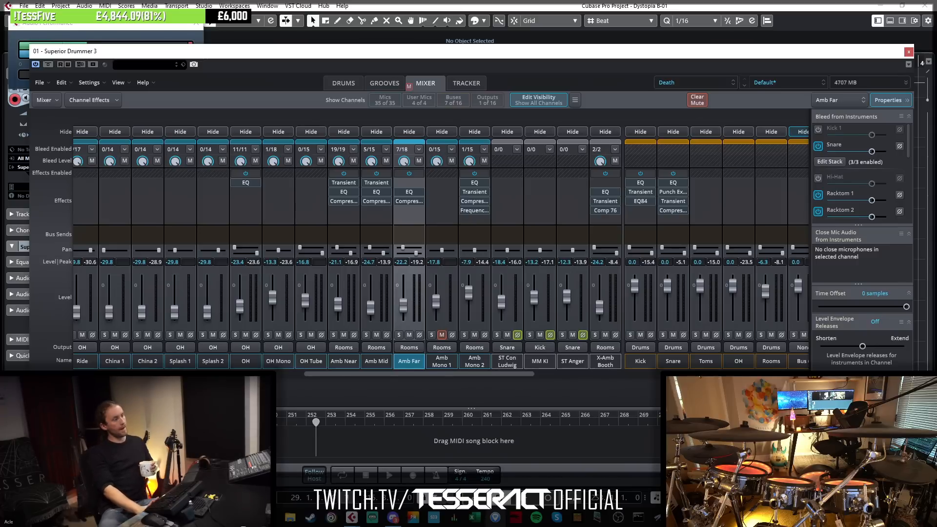
Return to the drum kit view and save the current project.
{"action": "left_click", "coordinate": [330, 83]}
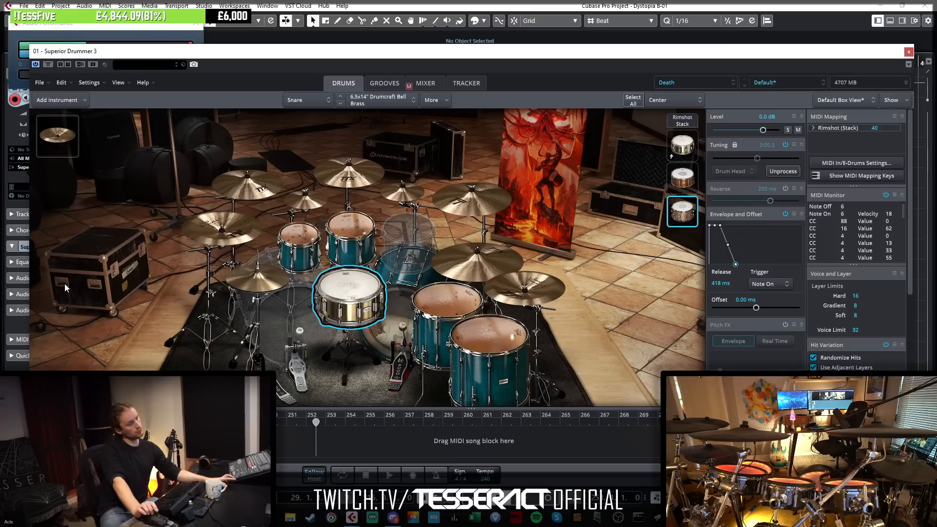
{"action": "left_click", "coordinate": [23, 6]}
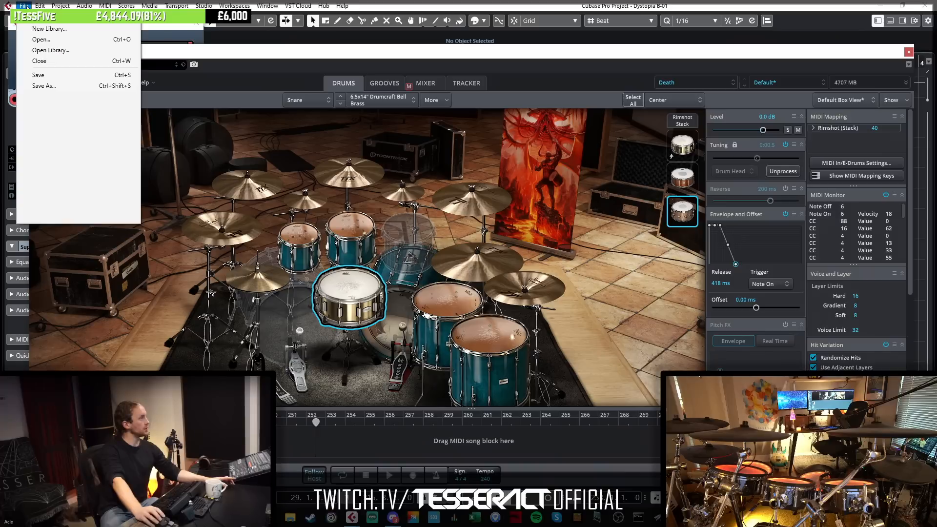
{"action": "left_click", "coordinate": [48, 76]}
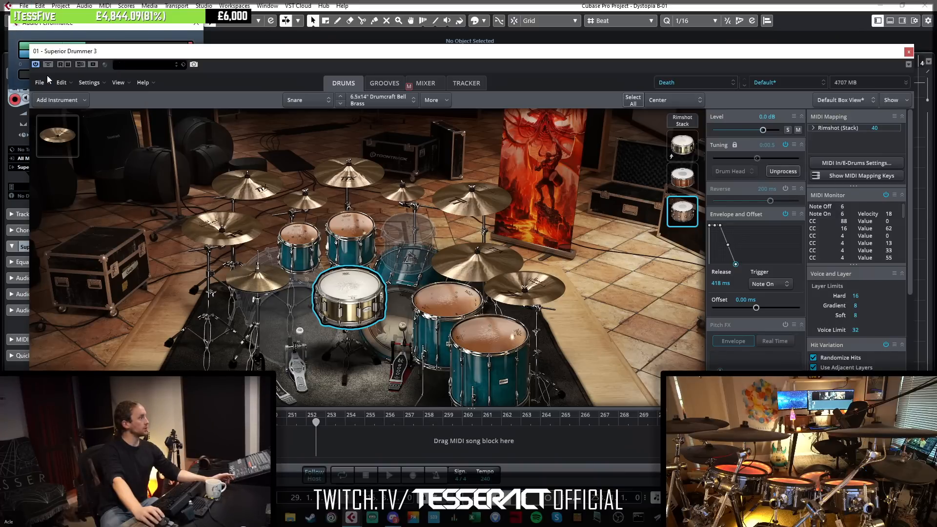
Start adding an instrument through the instrument search, filtering it to snares from the Death library.
{"action": "right_click", "coordinate": [344, 285]}
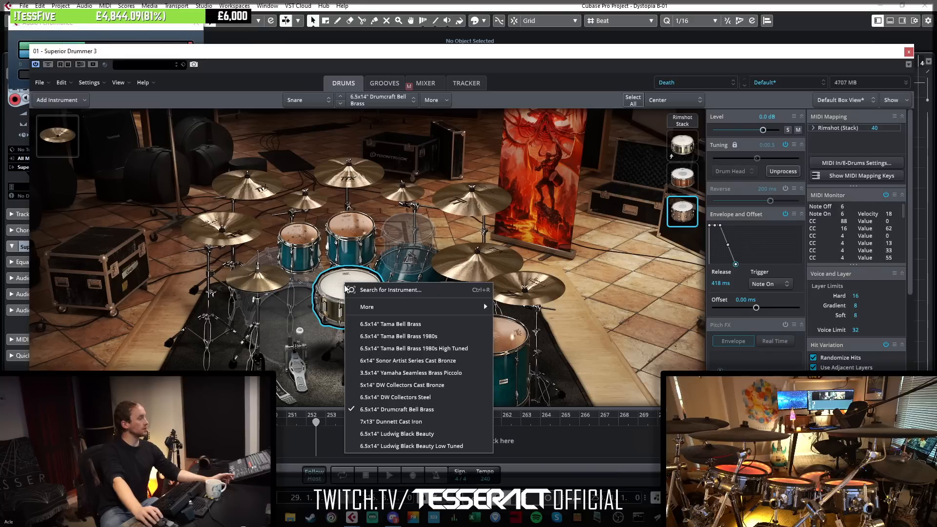
{"action": "left_click", "coordinate": [58, 100]}
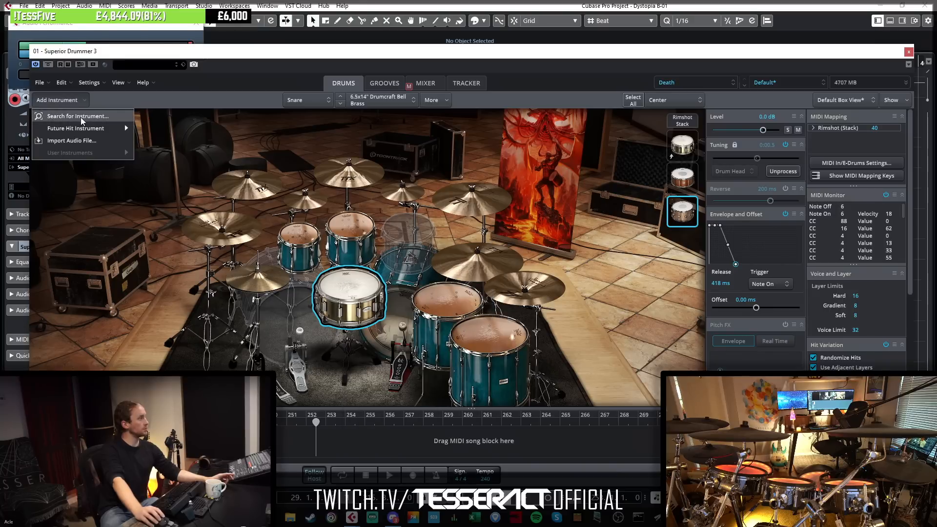
{"action": "left_click", "coordinate": [80, 116]}
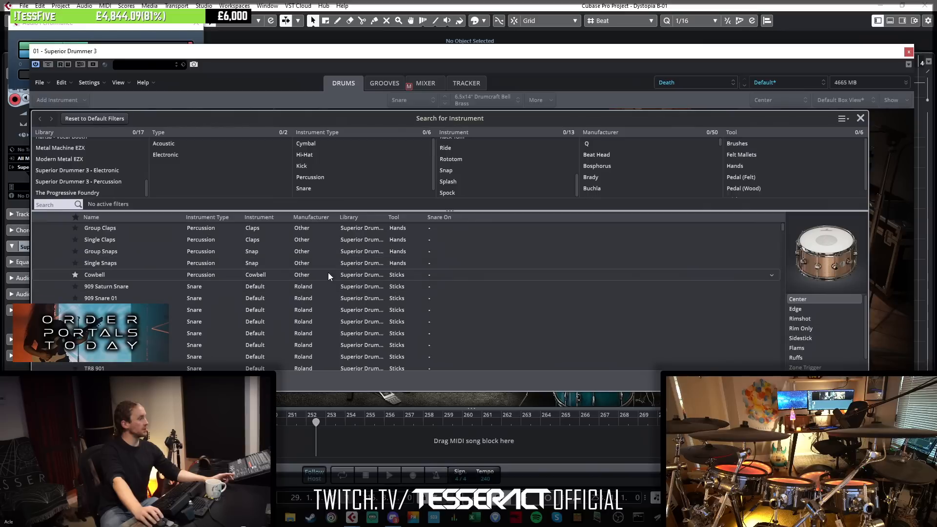
{"action": "scroll", "coordinate": [71, 183], "scroll_direction": "up", "scroll_amount": 5}
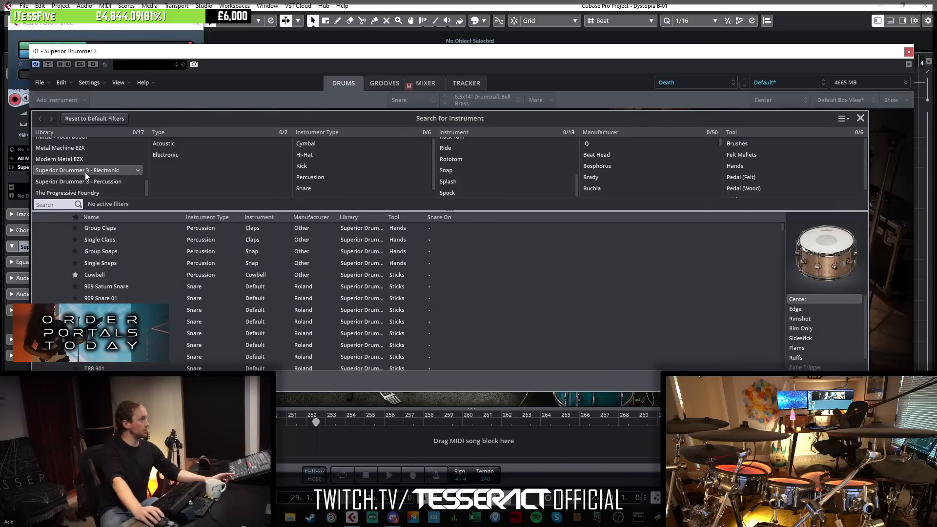
{"action": "scroll", "coordinate": [85, 172], "scroll_direction": "up", "scroll_amount": 3}
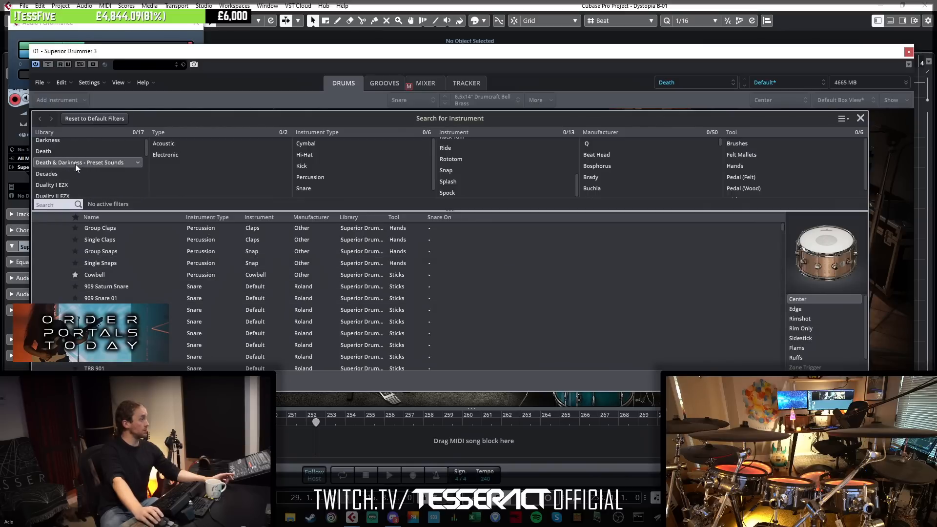
{"action": "left_click", "coordinate": [71, 152]}
{"action": "scroll", "coordinate": [453, 159], "scroll_direction": "up", "scroll_amount": 5}
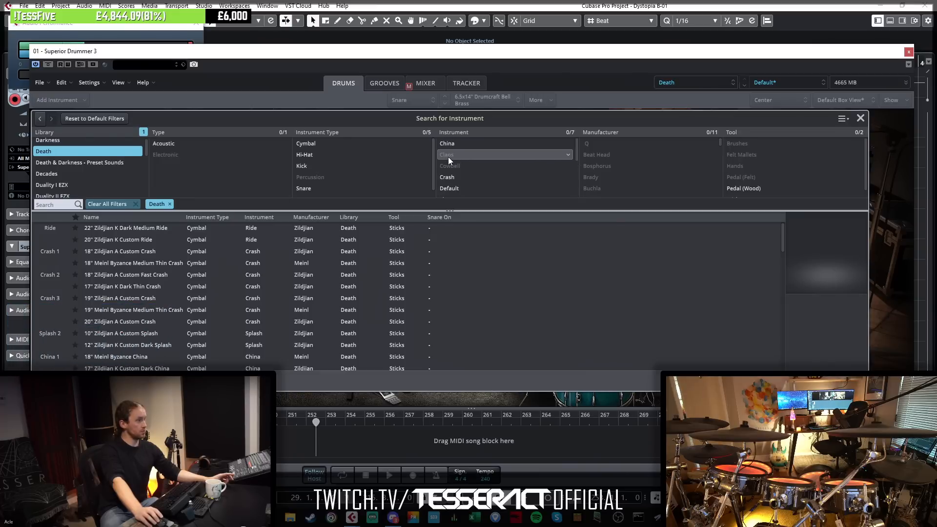
{"action": "left_click", "coordinate": [311, 188]}
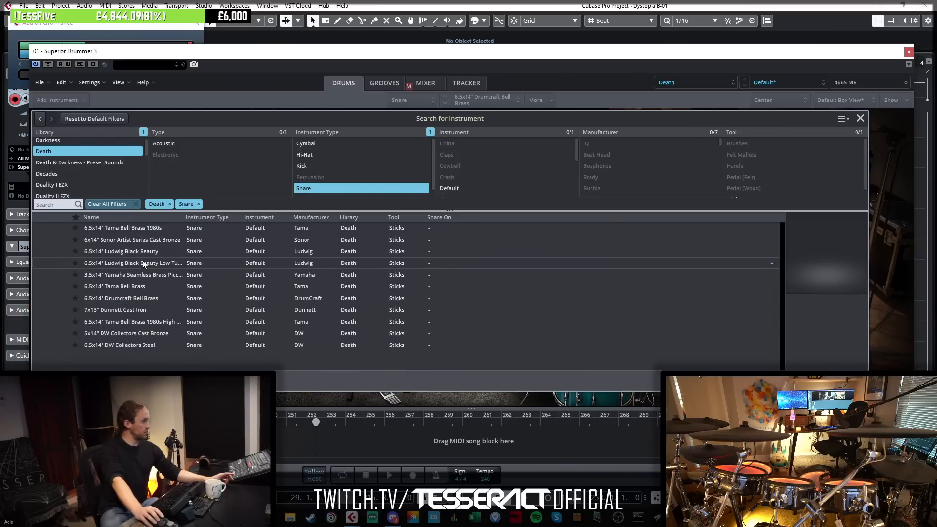
Add the 6.5x14" Drumcraft Bell Brass snare to the kit as an extra instrument.
{"action": "left_click", "coordinate": [140, 298]}
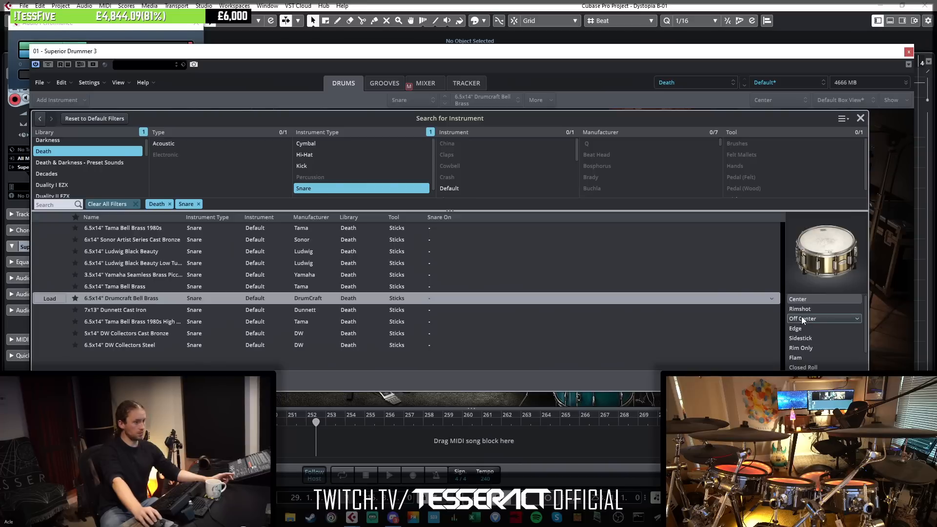
{"action": "left_click", "coordinate": [800, 300]}
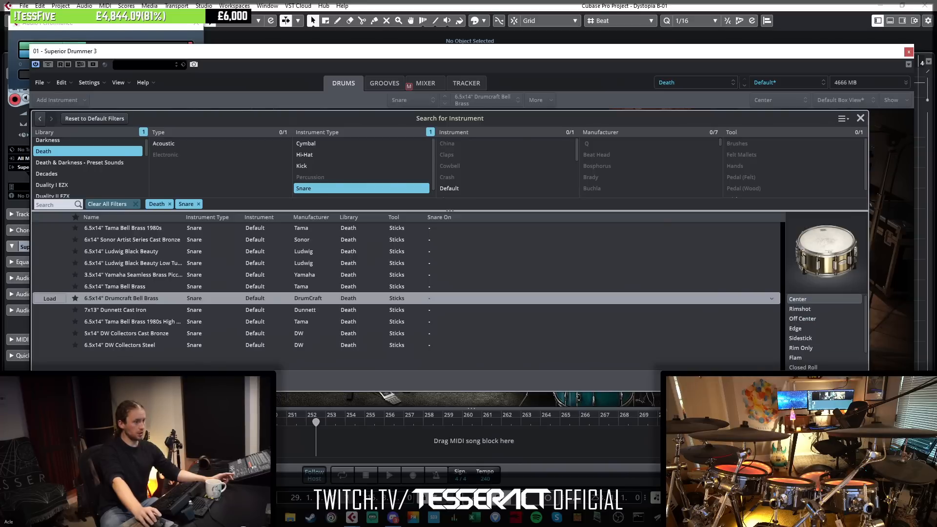
{"action": "left_click", "coordinate": [837, 382]}
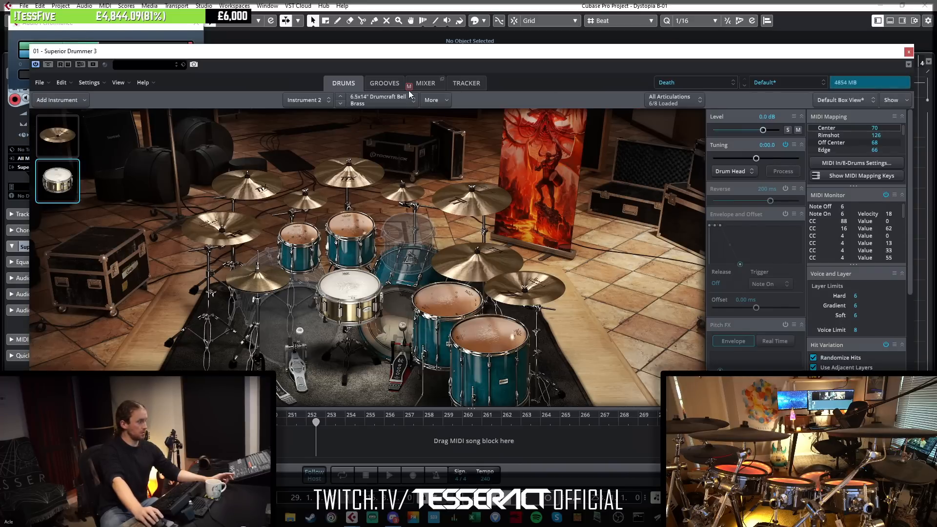
Rename the added snare's top condenser channel in the mixer as "Ghost ST C".
{"action": "left_click", "coordinate": [429, 81]}
{"action": "left_click_drag", "start_coordinate": [371, 374], "coordinate": [397, 373]}
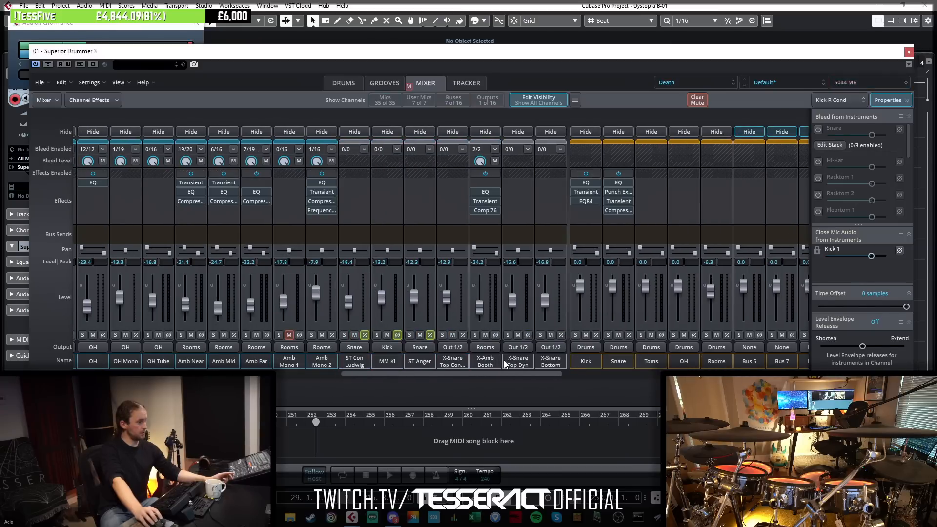
{"action": "left_click", "coordinate": [451, 361]}
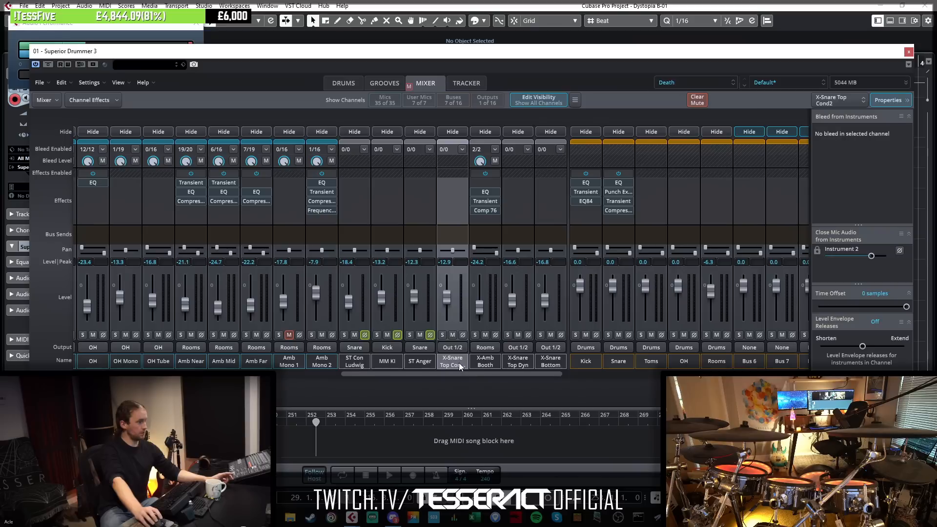
{"action": "double_click", "coordinate": [458, 362]}
{"action": "type", "text": "Ghost"}
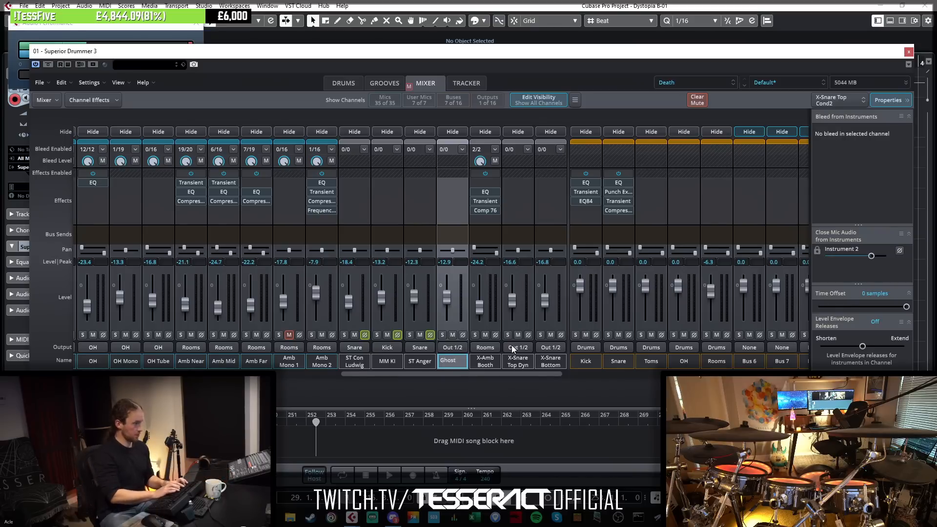
{"action": "type", "text": " ST C"}
{"action": "key", "text": "Return"}
Rename the X-Snare Top Dyn mixer channel as "Ghost ST D".
{"action": "left_click", "coordinate": [520, 364]}
{"action": "double_click", "coordinate": [520, 363]}
{"action": "type", "text": "Ghost ST D"}
{"action": "key", "text": "Return"}
Rename the X-Snare Bottom mixer channel as "Ghost SB".
{"action": "left_click", "coordinate": [559, 363]}
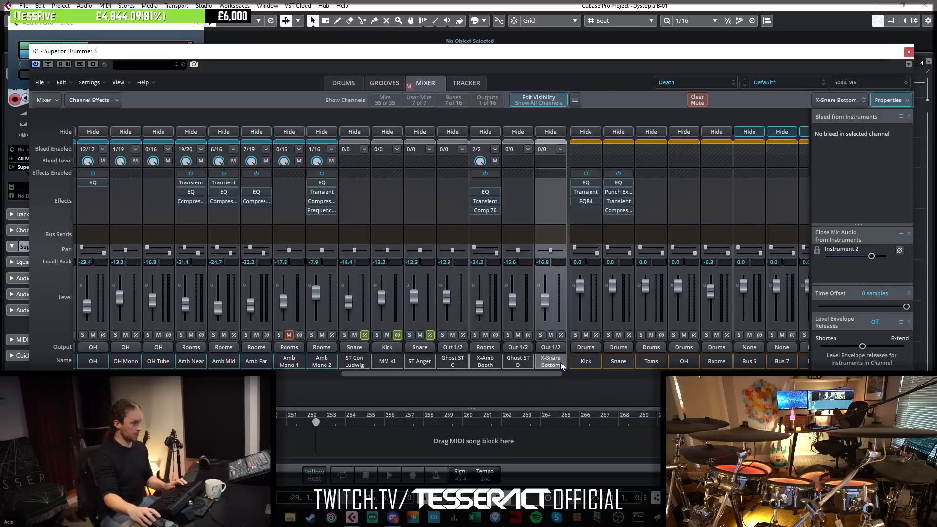
{"action": "type", "text": "Ghos"}
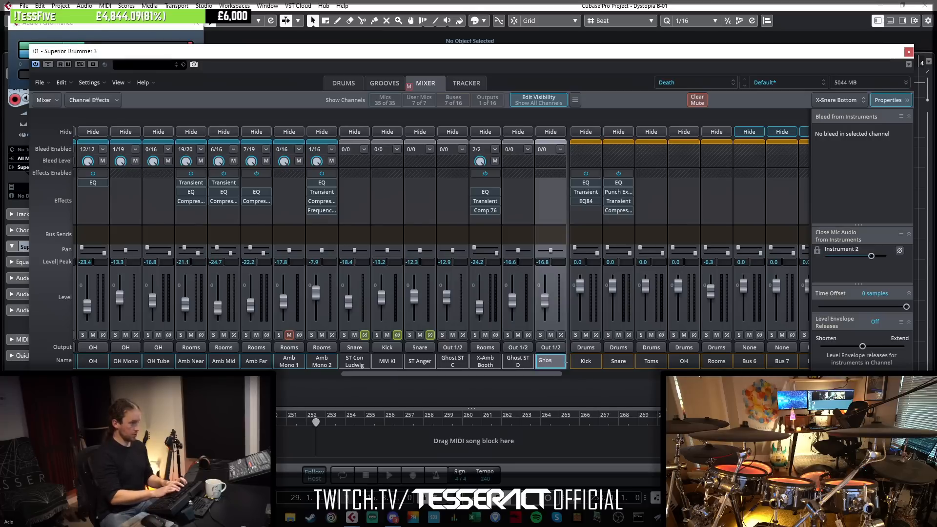
{"action": "key", "text": "Return"}
Route the Ghost ST C, Ghost ST D and Ghost SB channels together to the Snare bus.
{"action": "left_click", "coordinate": [514, 364], "text": "ctrl"}
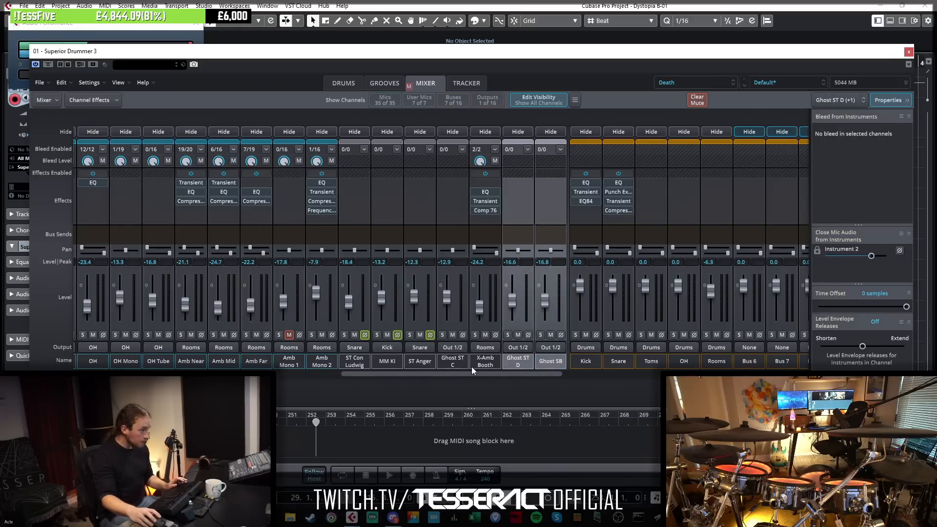
{"action": "left_click", "coordinate": [459, 363], "text": "ctrl"}
{"action": "left_click", "coordinate": [463, 345]}
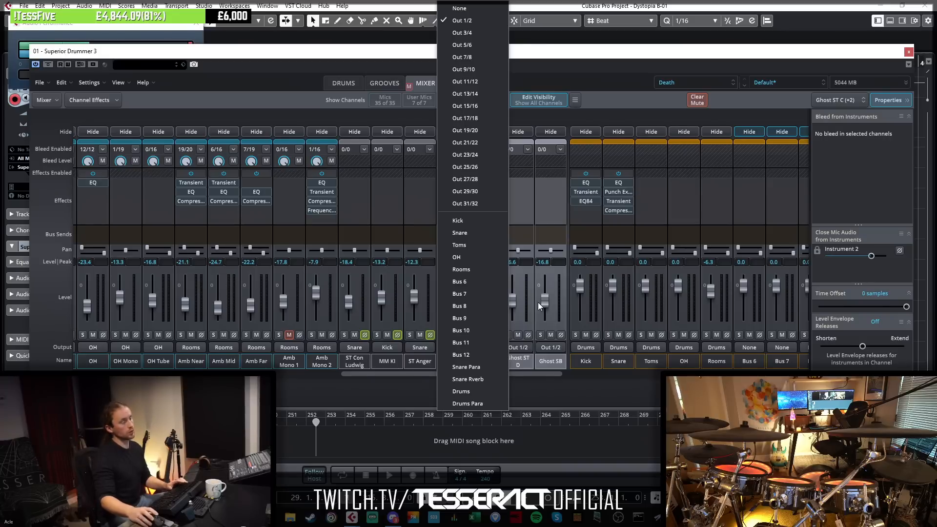
{"action": "left_click", "coordinate": [485, 231]}
{"action": "left_click_drag", "start_coordinate": [473, 376], "coordinate": [207, 375]}
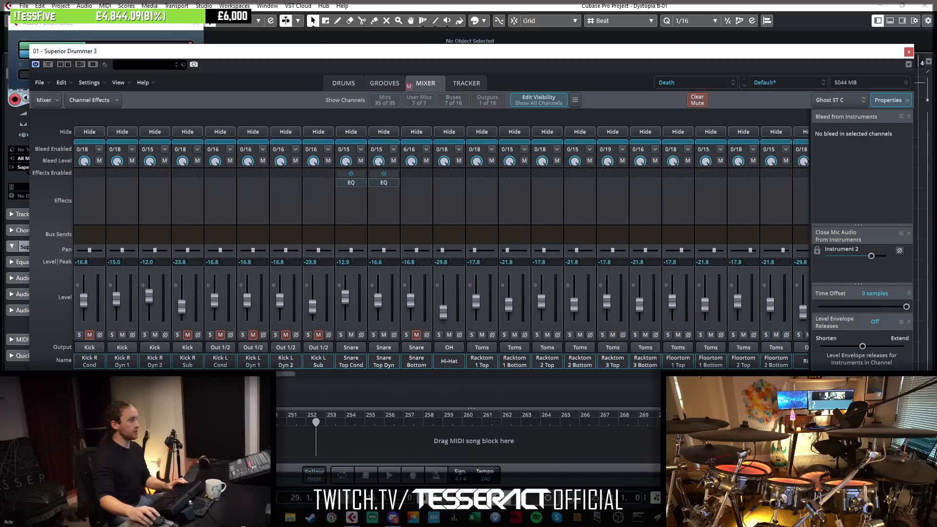
Save the project under the new name "Dystopia B-01 ghosts".
{"action": "left_click", "coordinate": [24, 6]}
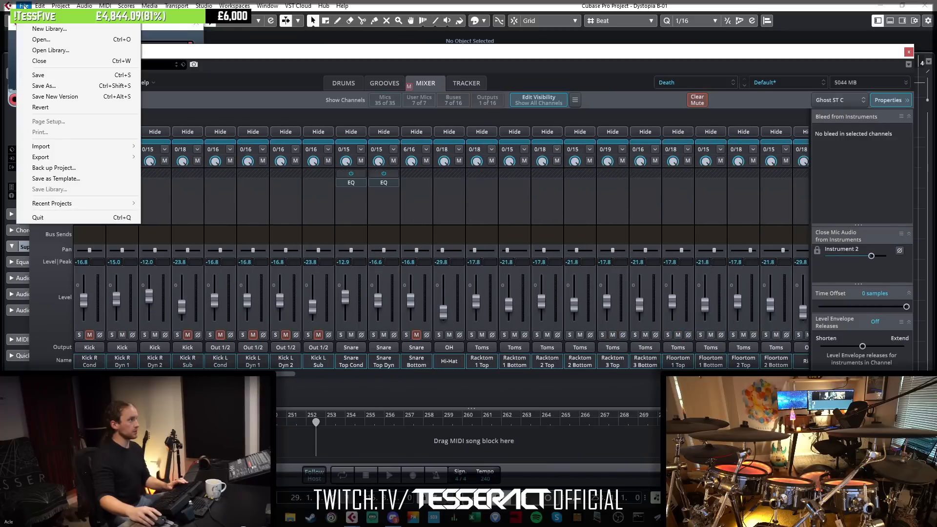
{"action": "left_click", "coordinate": [52, 87]}
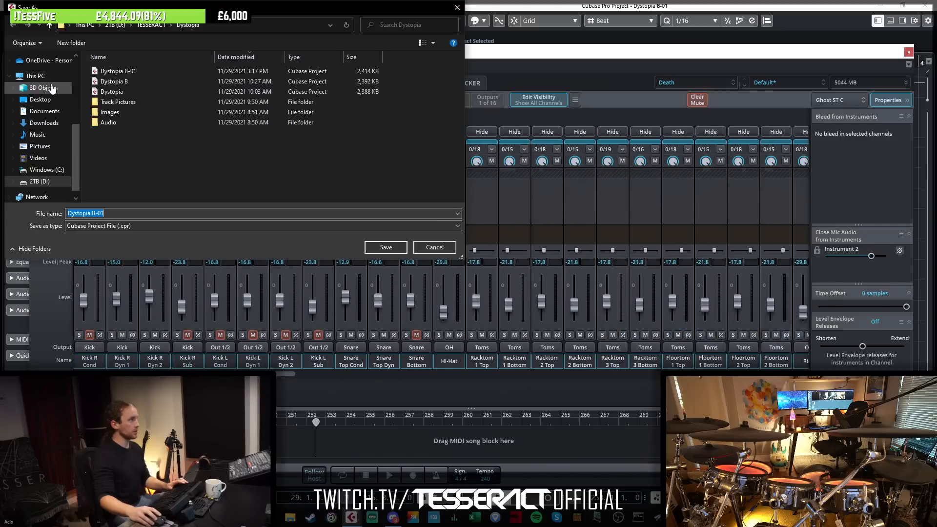
{"action": "left_click", "coordinate": [133, 212]}
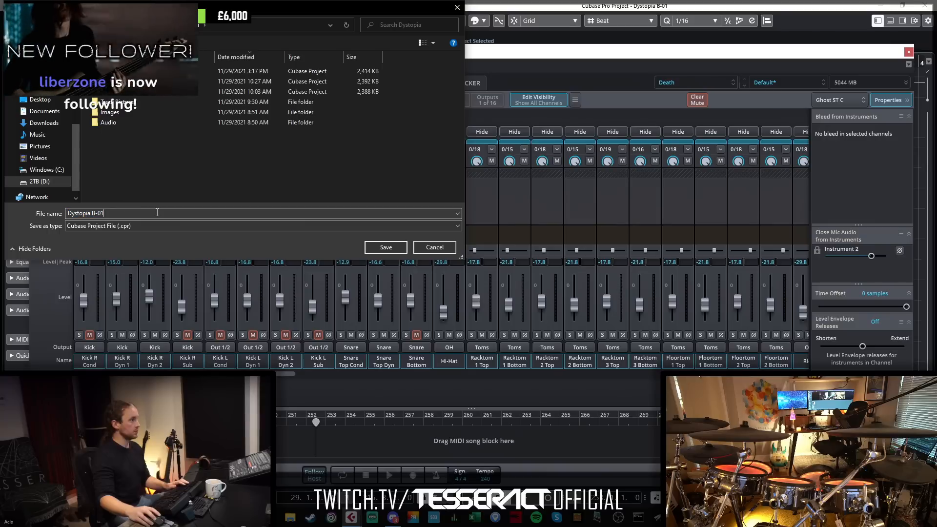
{"action": "type", "text": "ghosts"}
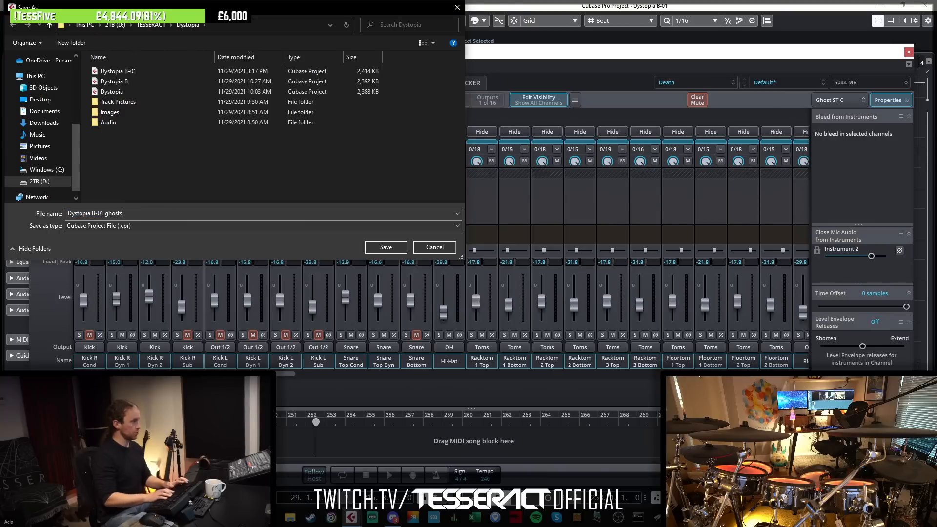
{"action": "key", "text": "Return"}
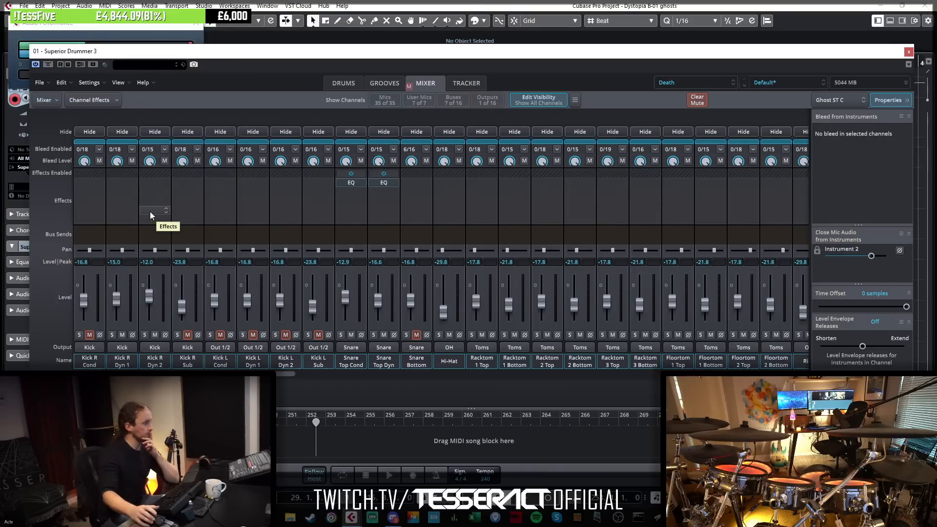
Review the main snare's hit variation, smoothing and velocity curve properties in the drum kit view, and return to the mixer.
{"action": "left_click", "coordinate": [335, 84]}
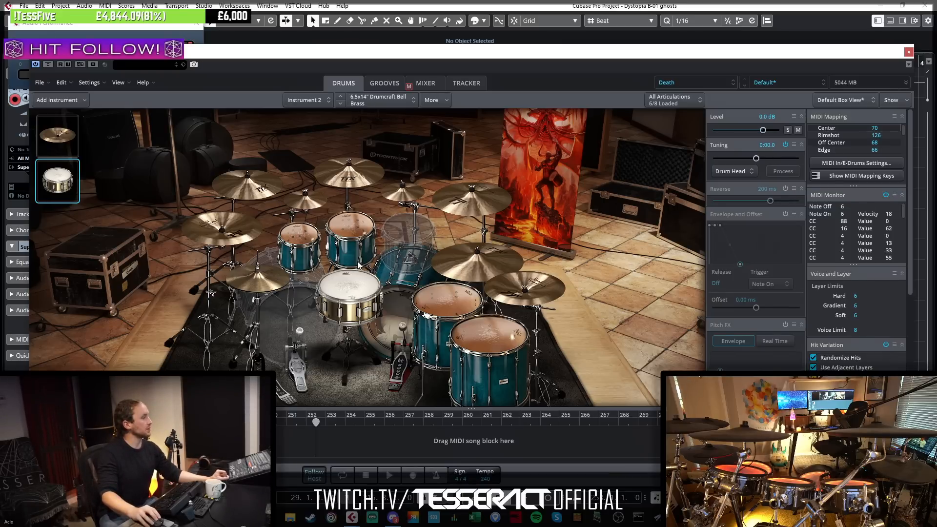
{"action": "left_click", "coordinate": [366, 292]}
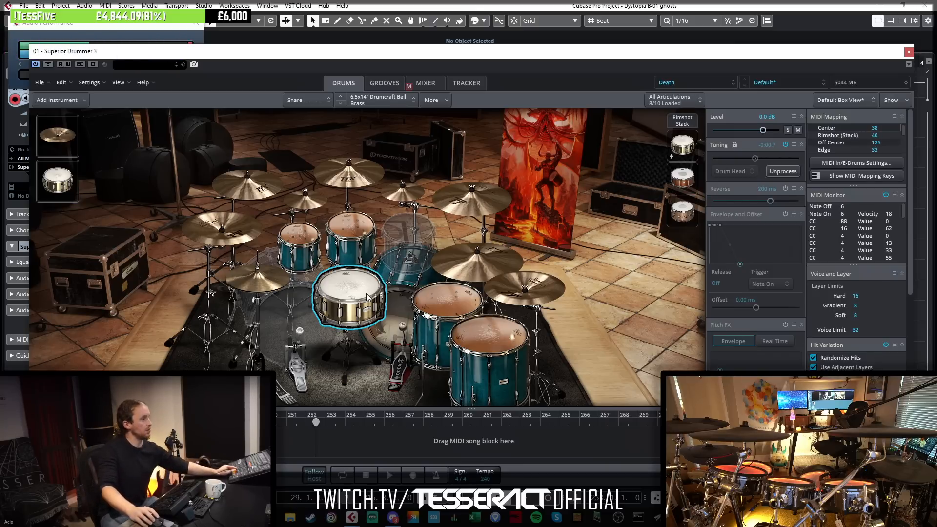
{"action": "left_click_drag", "start_coordinate": [903, 197], "coordinate": [917, 320]}
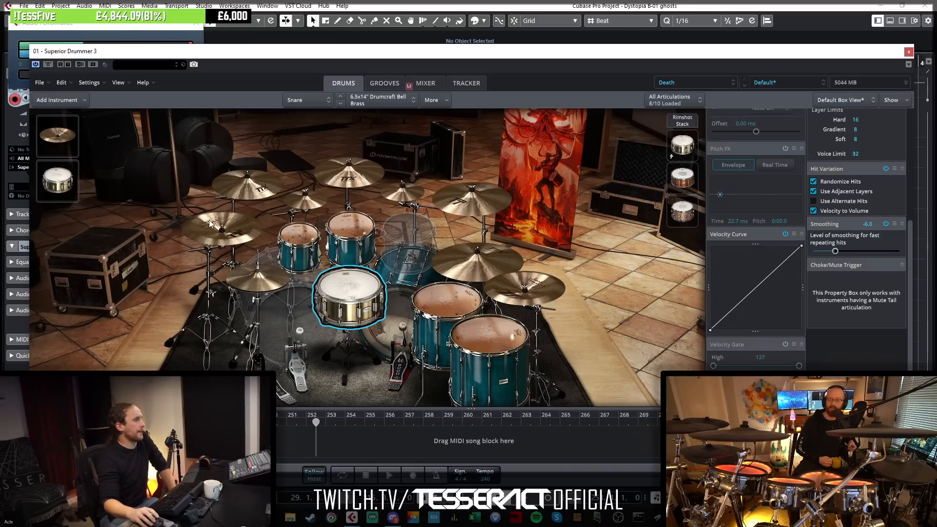
{"action": "left_click", "coordinate": [432, 81]}
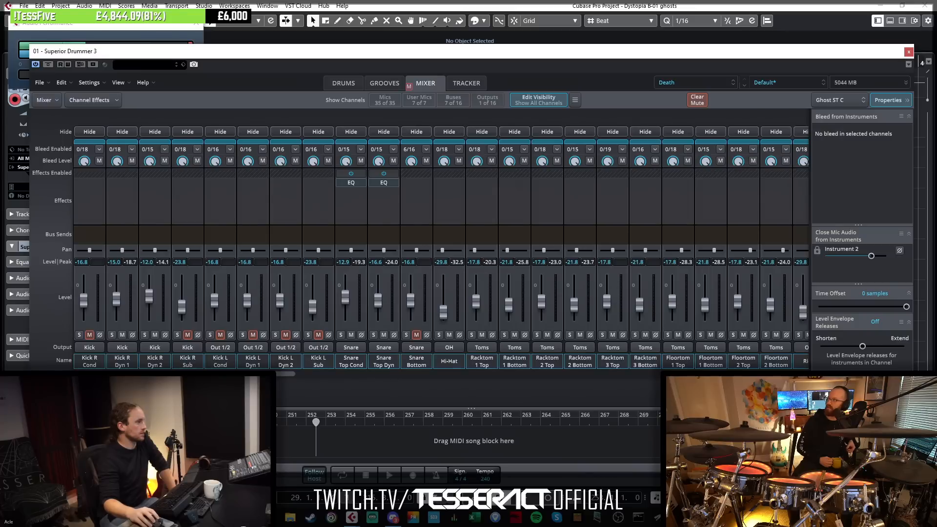
Remove the extra Drumcraft Bell Brass snare, Instrument 2, from the drum kit.
{"action": "left_click_drag", "start_coordinate": [274, 373], "coordinate": [394, 360]}
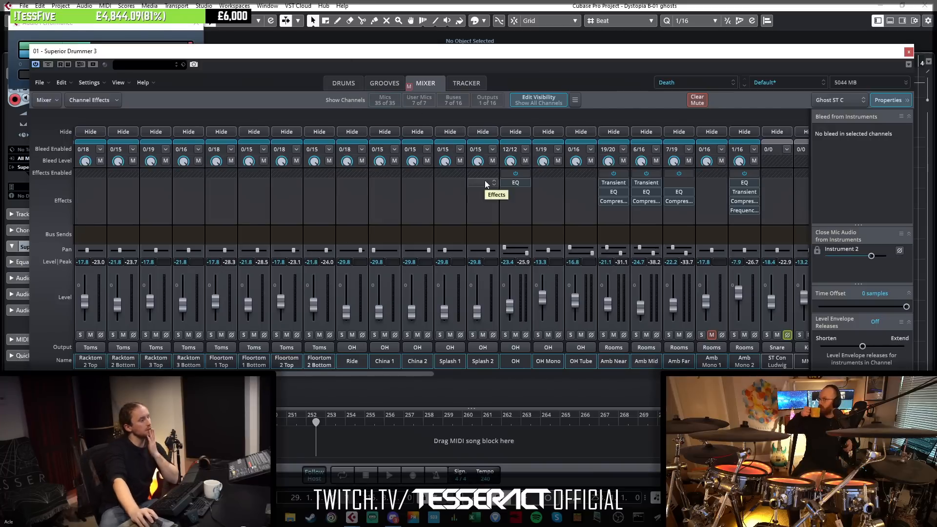
{"action": "left_click_drag", "start_coordinate": [399, 376], "coordinate": [497, 373]}
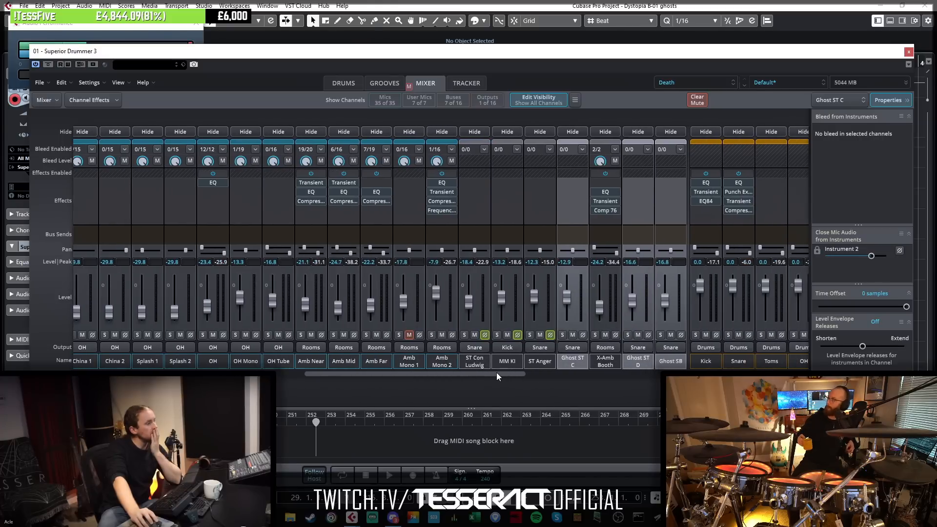
{"action": "left_click", "coordinate": [344, 82]}
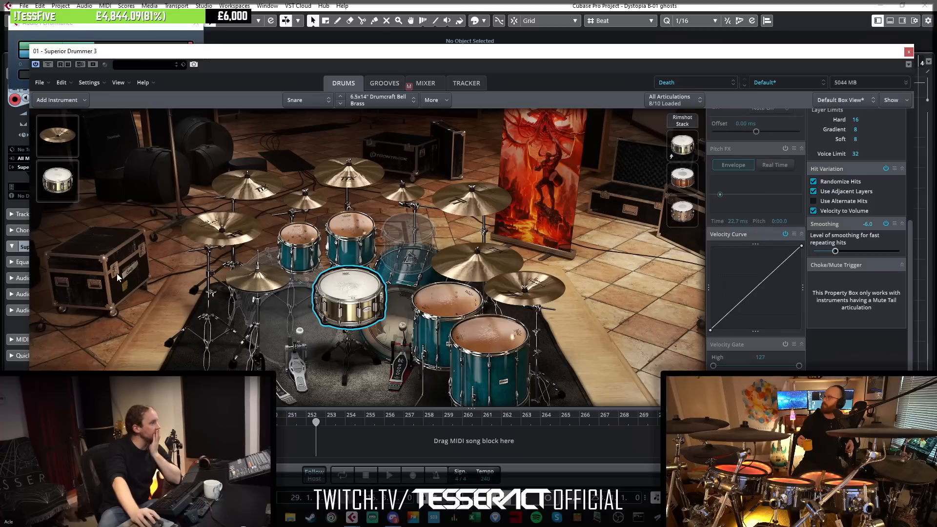
{"action": "right_click", "coordinate": [55, 188]}
{"action": "mouse_move", "coordinate": [139, 211]}
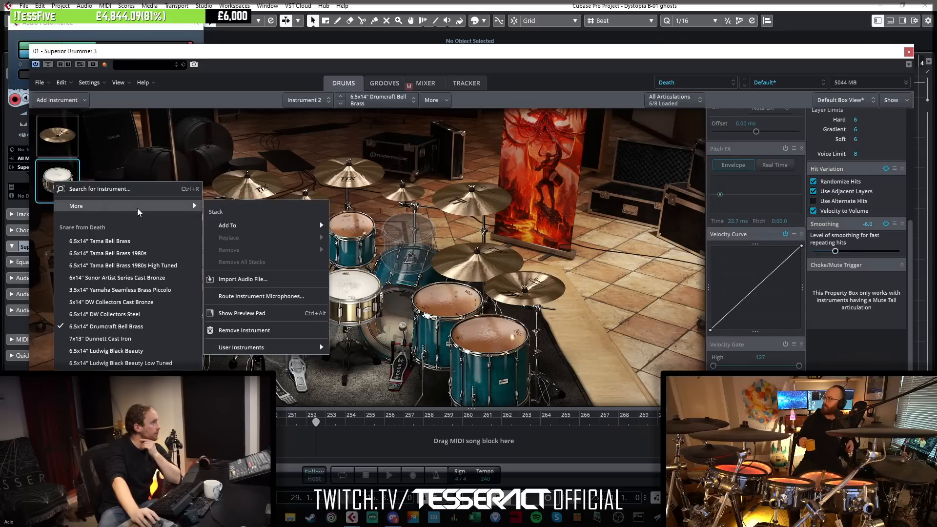
{"action": "left_click", "coordinate": [267, 330]}
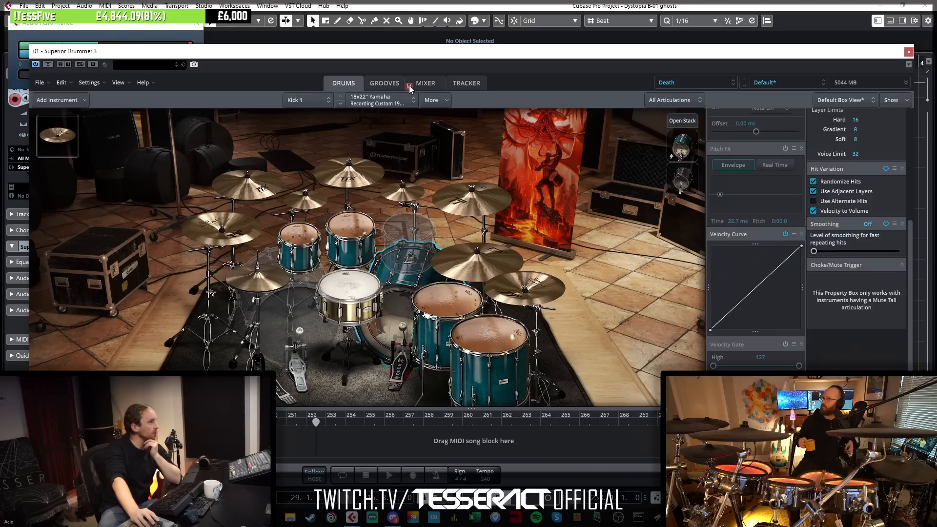
Select the Ghost ST C, Ghost ST D and Ghost SB mixer channels together and remove them.
{"action": "left_click", "coordinate": [424, 83]}
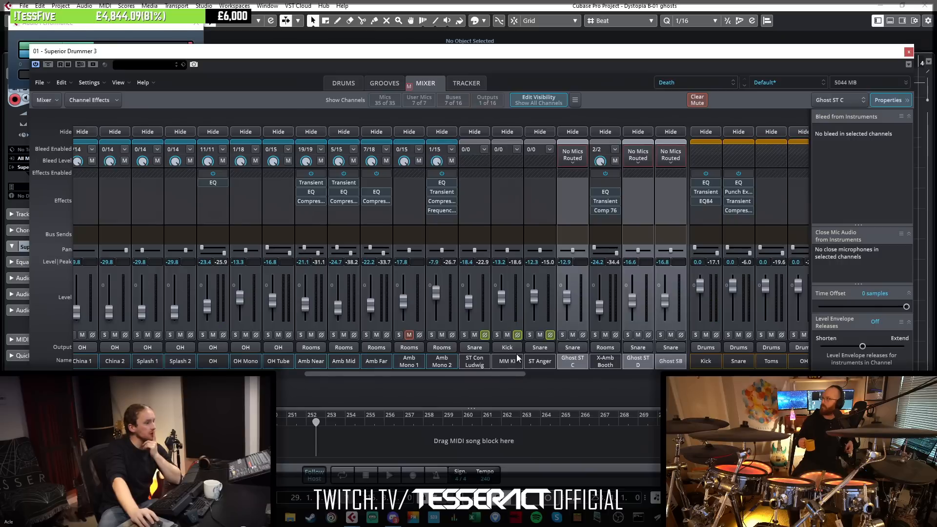
{"action": "right_click", "coordinate": [586, 364]}
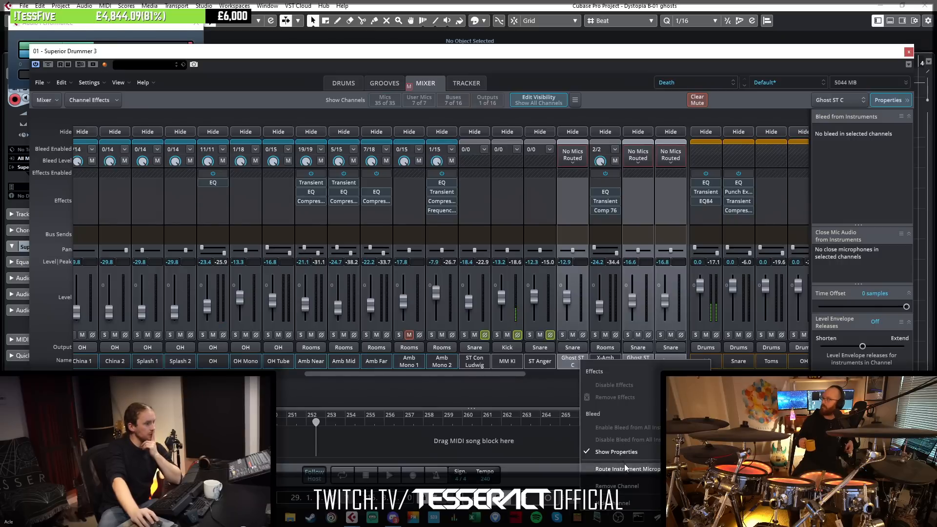
{"action": "left_click", "coordinate": [475, 395]}
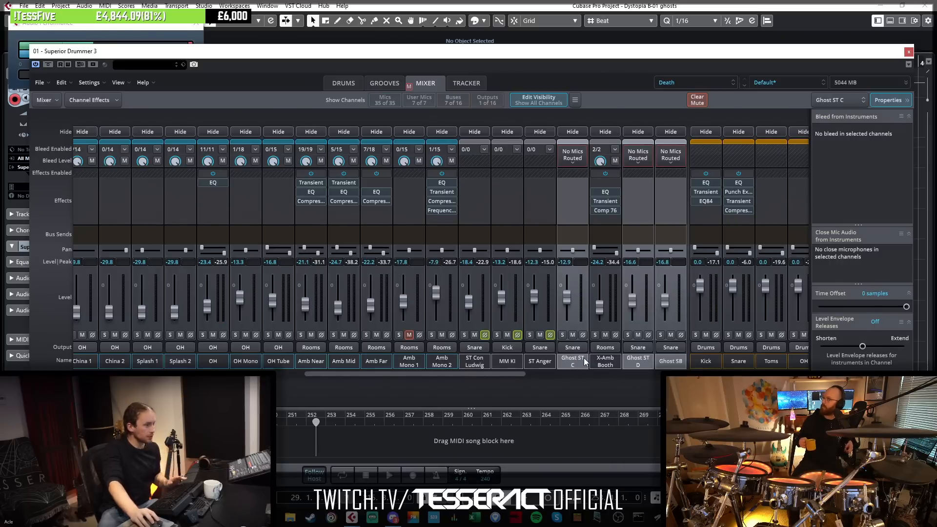
{"action": "left_click", "coordinate": [547, 362]}
{"action": "left_click", "coordinate": [573, 362]}
{"action": "left_click", "coordinate": [636, 365], "text": "ctrl"}
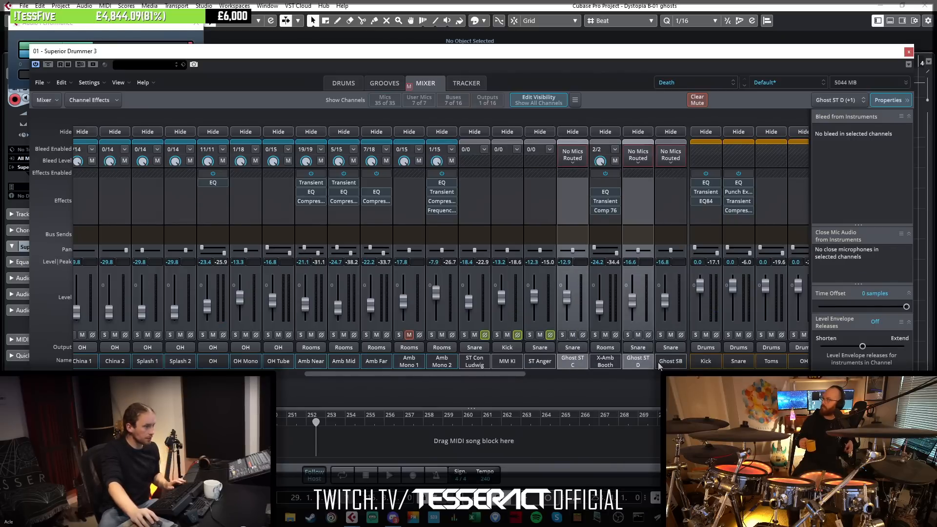
{"action": "left_click", "coordinate": [671, 362], "text": "ctrl"}
{"action": "right_click", "coordinate": [672, 362]}
{"action": "left_click", "coordinate": [699, 337]}
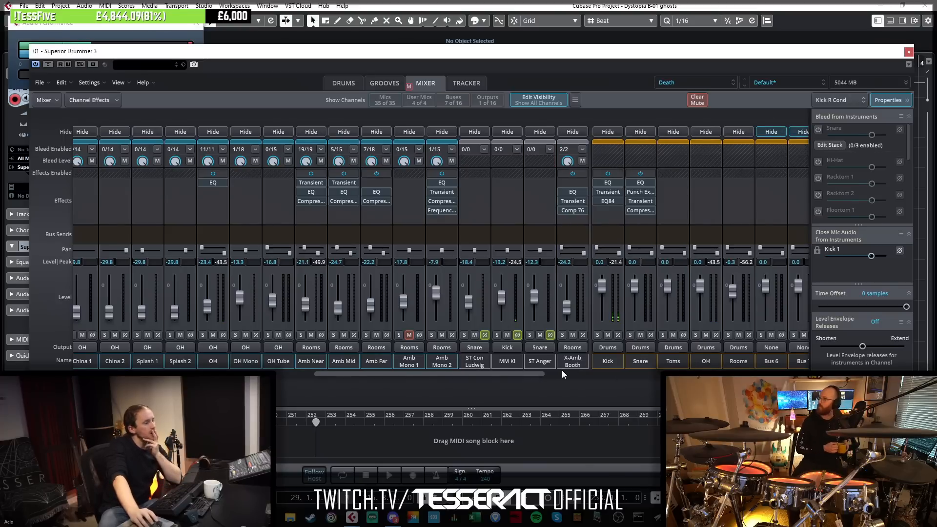
{"action": "left_click_drag", "start_coordinate": [535, 372], "coordinate": [660, 383]}
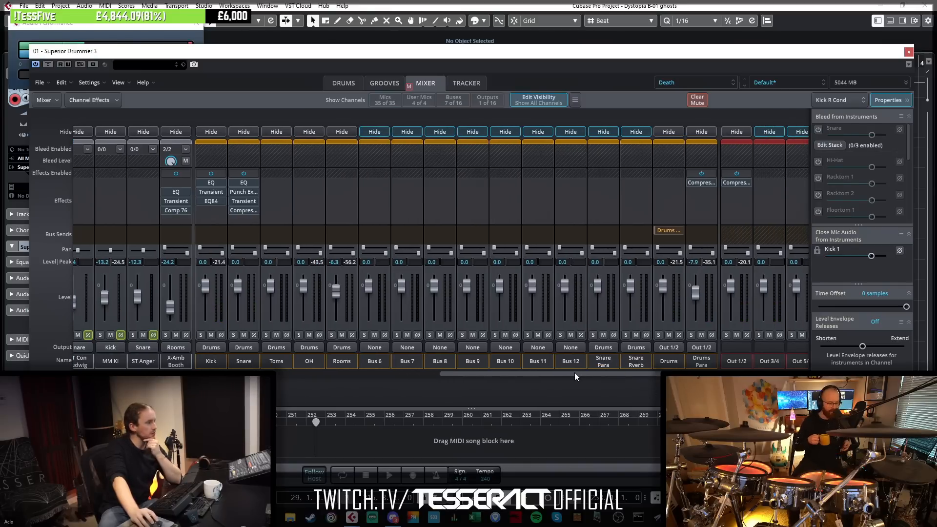
{"action": "left_click", "coordinate": [241, 229]}
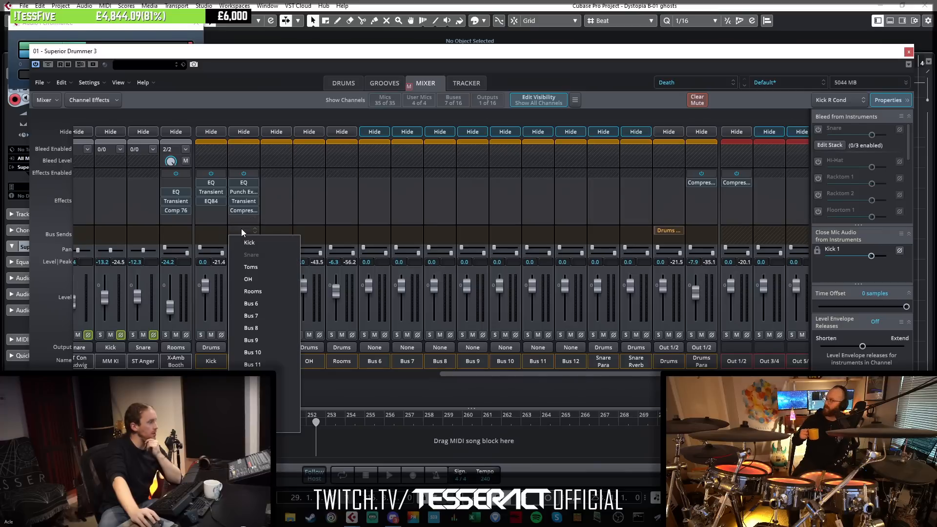
{"action": "left_click", "coordinate": [328, 229]}
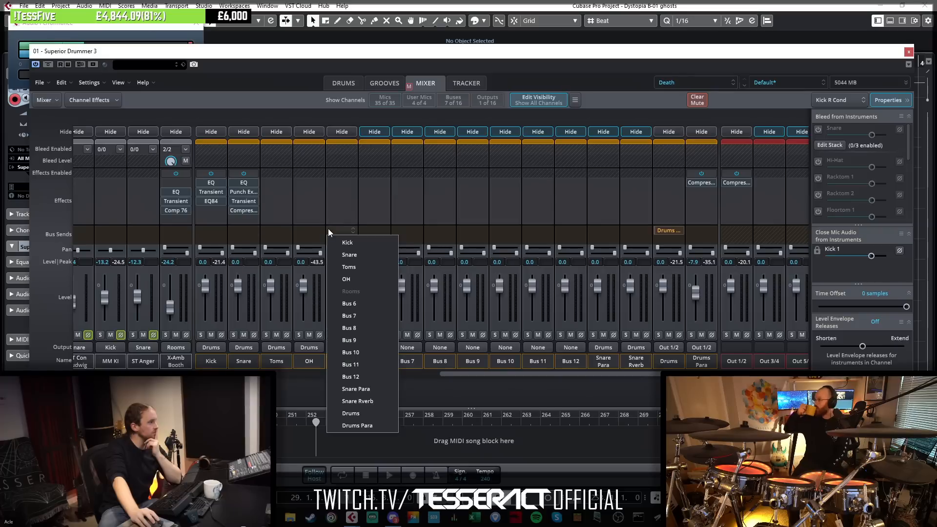
{"action": "left_click", "coordinate": [242, 87]}
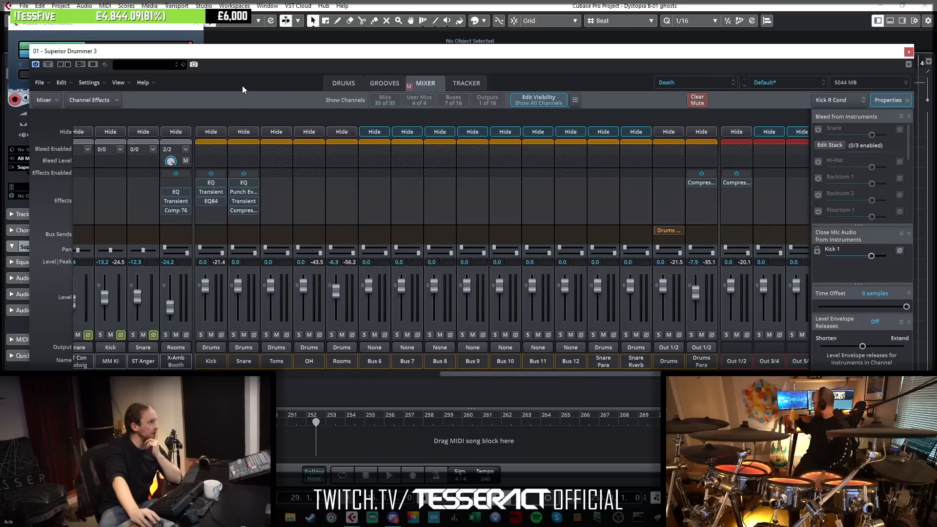
Add a bus send from the Snare bus to Snare Para and set its send point to Pre Effects.
{"action": "left_click", "coordinate": [235, 229]}
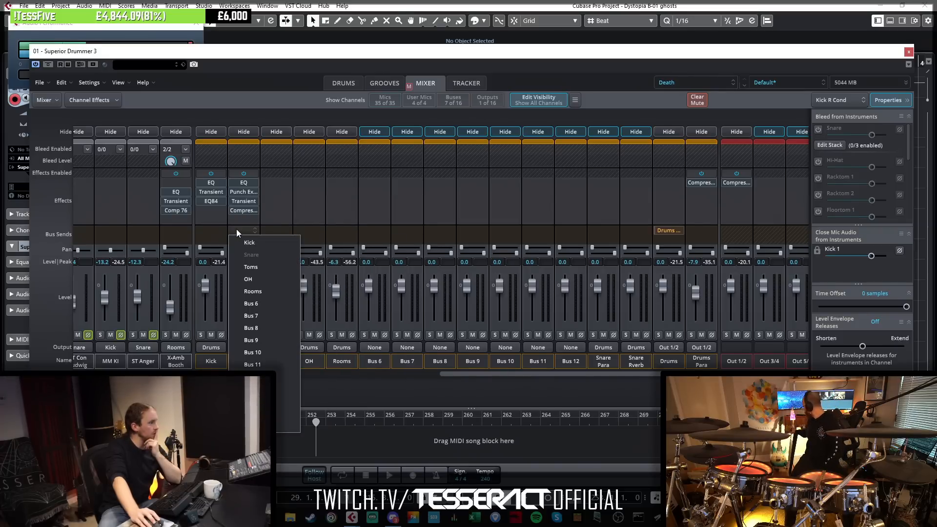
{"action": "left_click", "coordinate": [251, 389]}
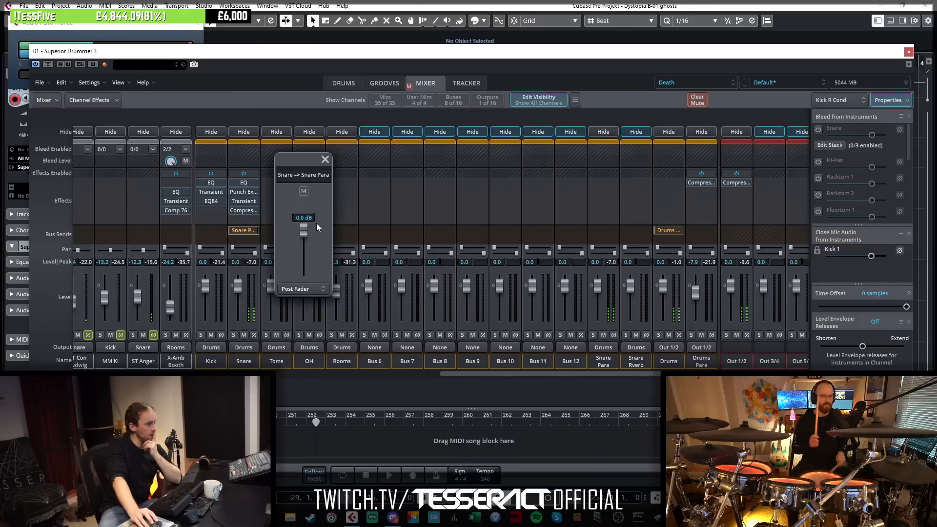
{"action": "left_click", "coordinate": [314, 291]}
{"action": "left_click", "coordinate": [317, 303]}
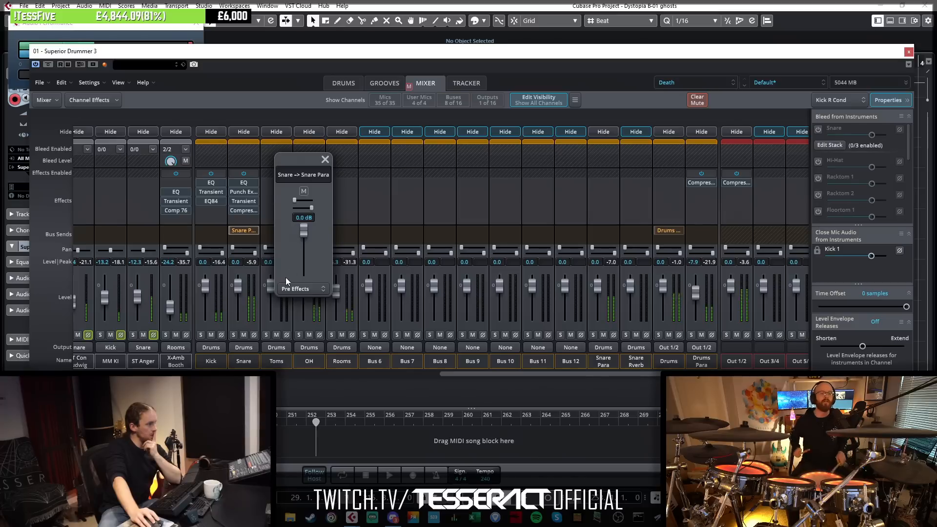
Solo the Snare and Snare Para buses, pull the Snare bus level down to Off, and set Snare Para to -0.6 dB.
{"action": "left_click", "coordinate": [234, 335]}
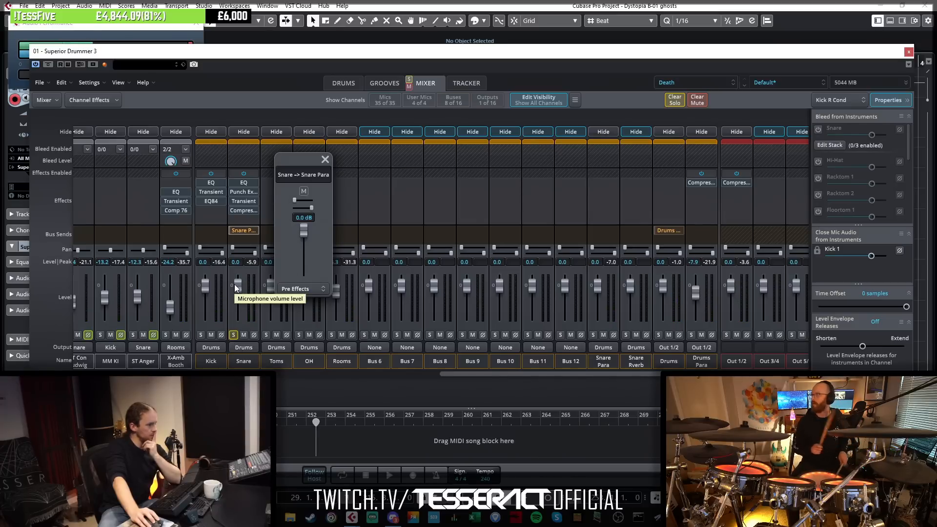
{"action": "left_click", "coordinate": [300, 288]}
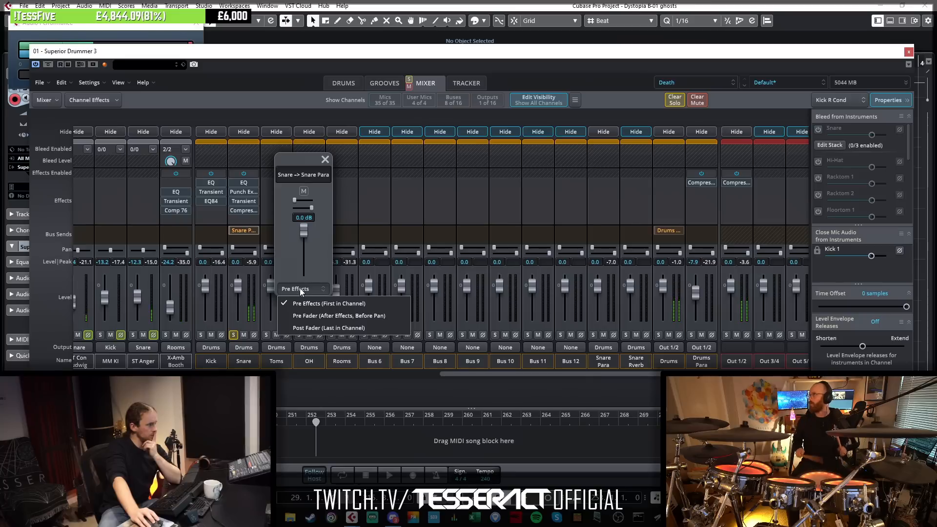
{"action": "left_click", "coordinate": [307, 304]}
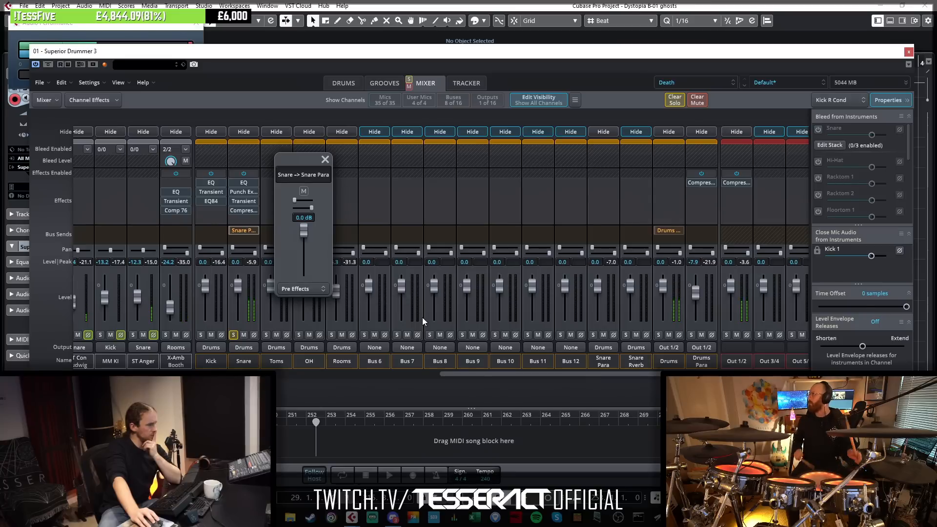
{"action": "left_click", "coordinate": [593, 334]}
{"action": "left_click_drag", "start_coordinate": [241, 291], "coordinate": [239, 346]}
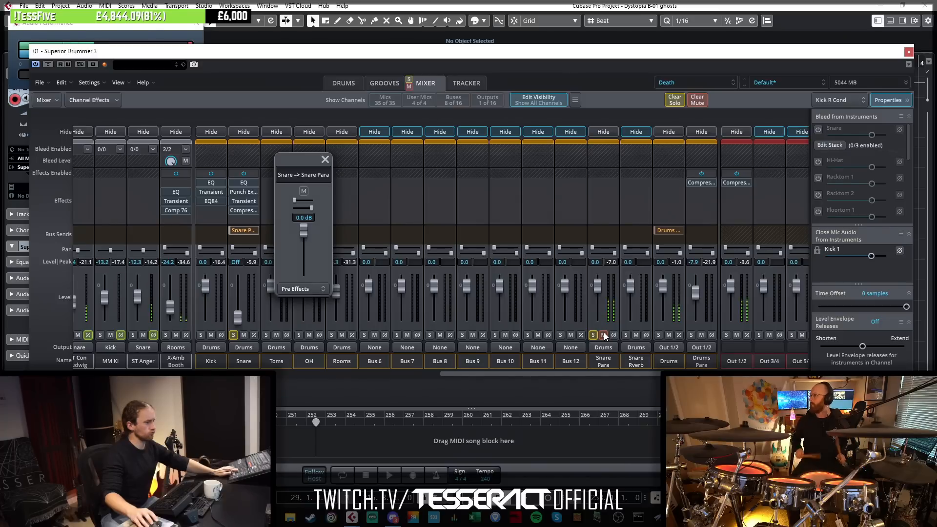
{"action": "mouse_move", "coordinate": [603, 286]}
{"action": "left_mouse_down"}
{"action": "mouse_move", "coordinate": [602, 343]}
{"action": "mouse_move", "coordinate": [607, 288]}
{"action": "left_mouse_up"}
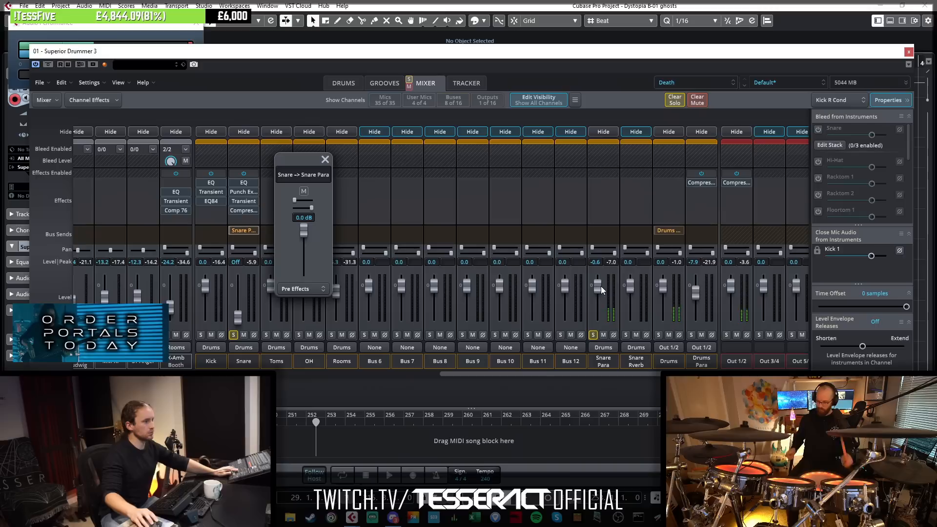
Insert a Compressor/Limiter on the Snare Para bus with threshold -26.8 dB, ratio 7.59:1, attack 1.46 ms and release 125 ms.
{"action": "left_click", "coordinate": [615, 190]}
{"action": "mouse_move", "coordinate": [629, 207]}
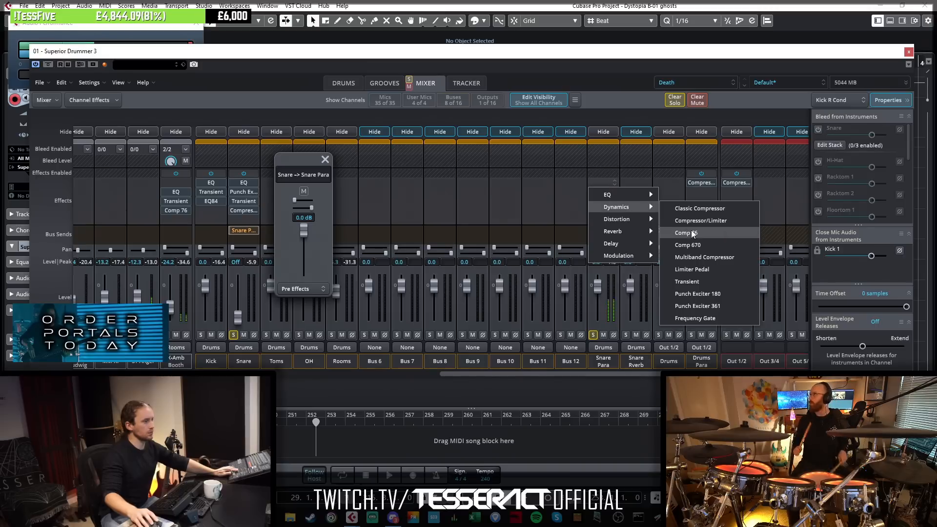
{"action": "left_click", "coordinate": [705, 222]}
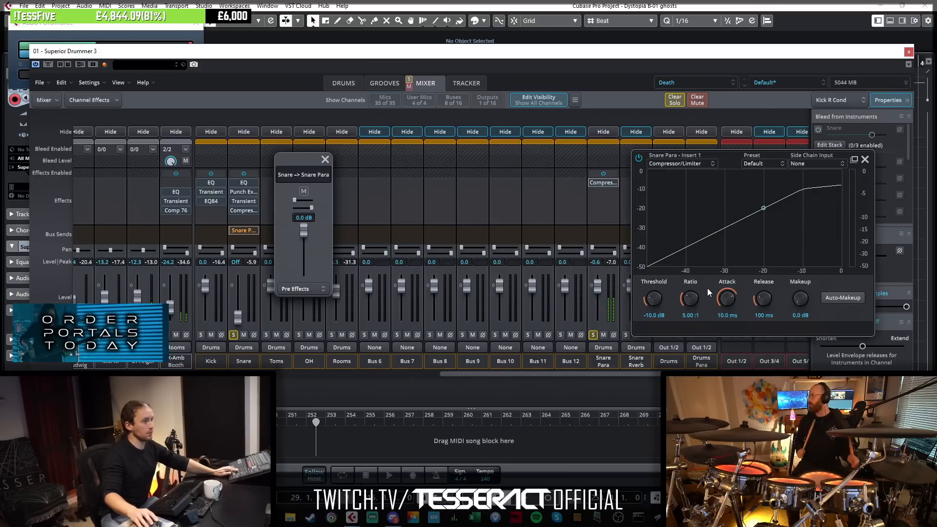
{"action": "left_click_drag", "start_coordinate": [724, 297], "coordinate": [720, 271]}
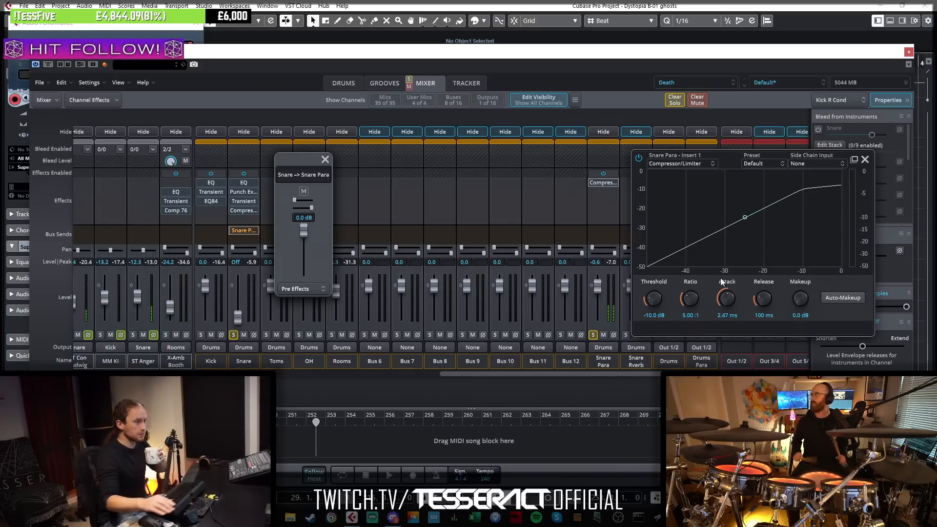
{"action": "mouse_move", "coordinate": [658, 295]}
{"action": "left_mouse_down"}
{"action": "mouse_move", "coordinate": [674, 277]}
{"action": "mouse_move", "coordinate": [726, 304]}
{"action": "mouse_move", "coordinate": [764, 299]}
{"action": "left_mouse_up"}
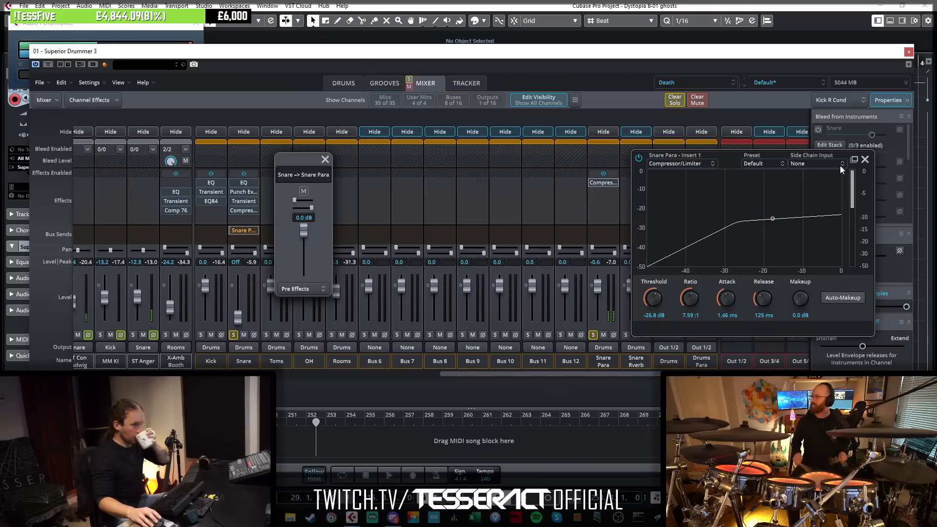
{"action": "left_click", "coordinate": [865, 160]}
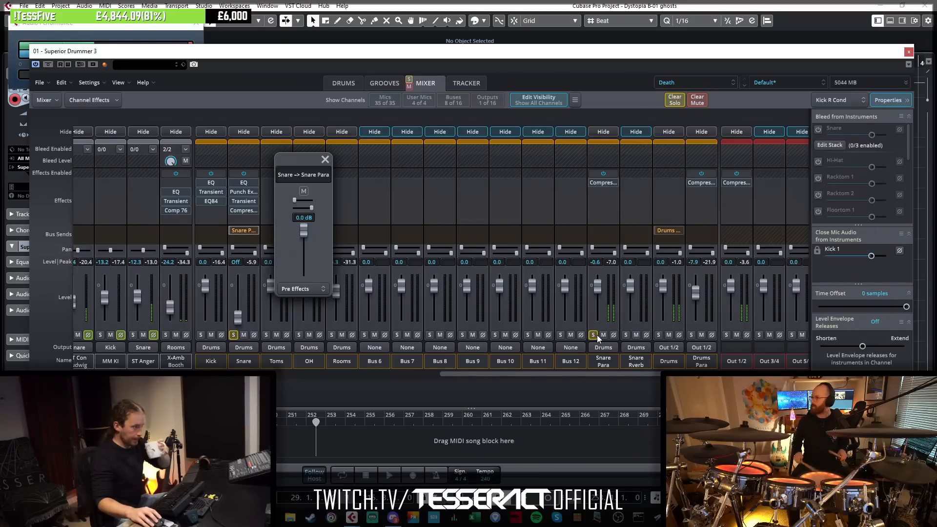
Shorten the attack of the Snare Para bus compressor to 1.07 ms.
{"action": "left_click", "coordinate": [604, 183]}
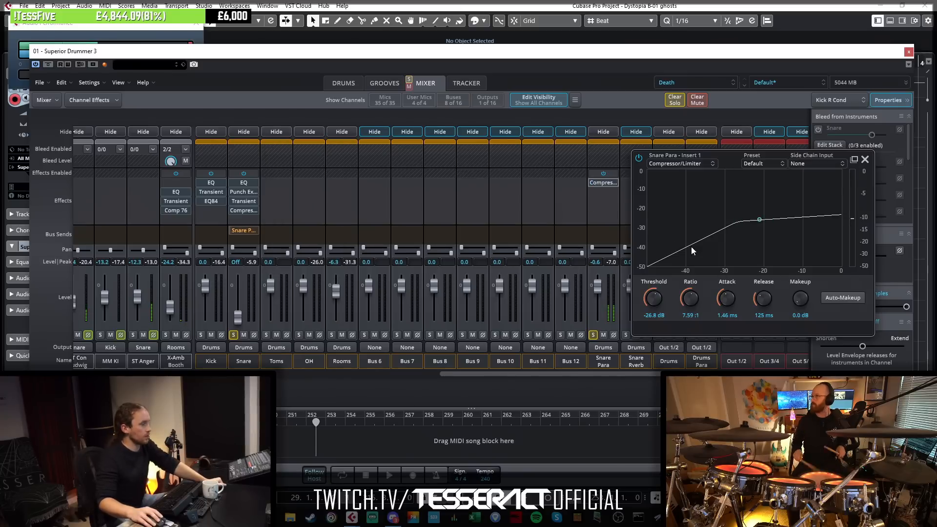
{"action": "left_click_drag", "start_coordinate": [763, 298], "coordinate": [725, 303]}
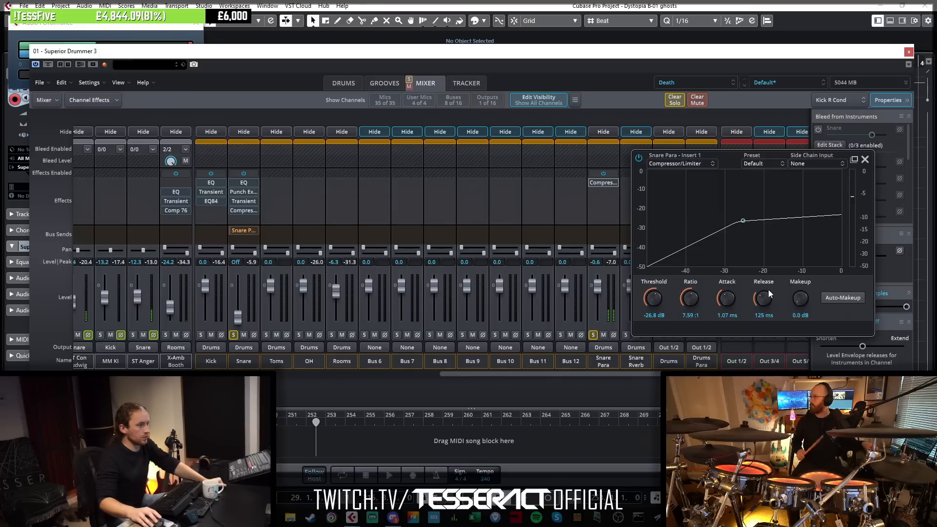
{"action": "left_click", "coordinate": [865, 160]}
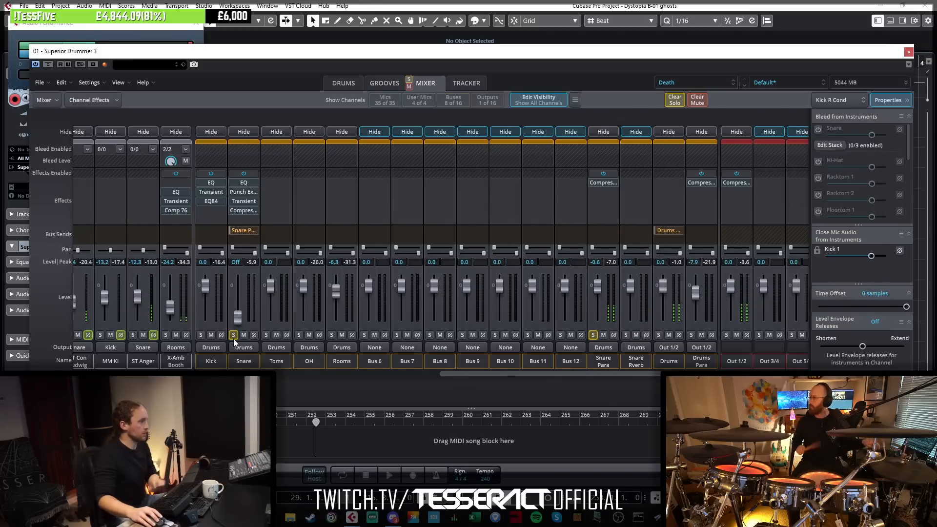
Unsolo the Snare and Snare Para buses and set the Snare bus level to 0 dB.
{"action": "left_click", "coordinate": [594, 335]}
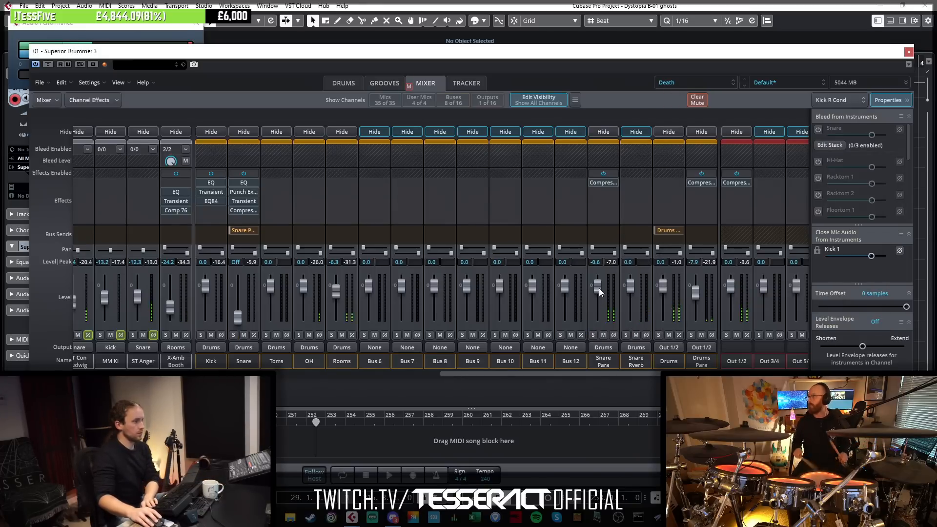
{"action": "left_click_drag", "start_coordinate": [239, 315], "coordinate": [238, 282]}
{"action": "double_click", "coordinate": [236, 262]}
{"action": "type", "text": "0"}
{"action": "key", "text": "Return"}
Compare the mix with Snare Para at Off and Rooms muted, and raise the Snare Para bus level to -9.0 dB.
{"action": "left_click_drag", "start_coordinate": [597, 321], "coordinate": [603, 344]}
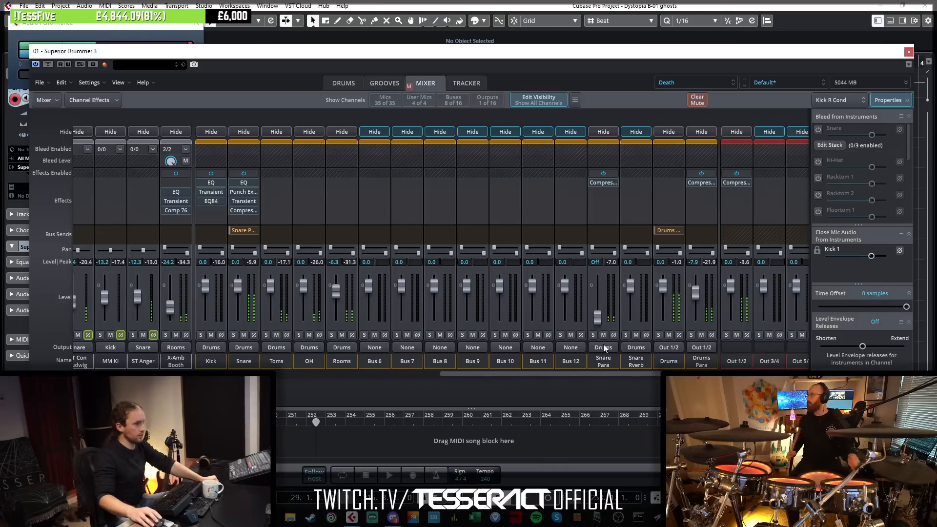
{"action": "left_click", "coordinate": [341, 335]}
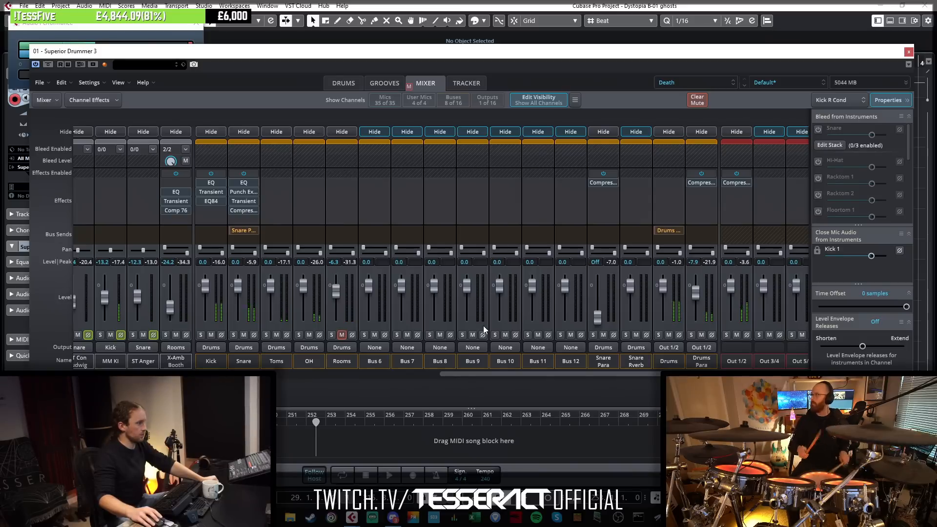
{"action": "left_click_drag", "start_coordinate": [596, 317], "coordinate": [602, 292]}
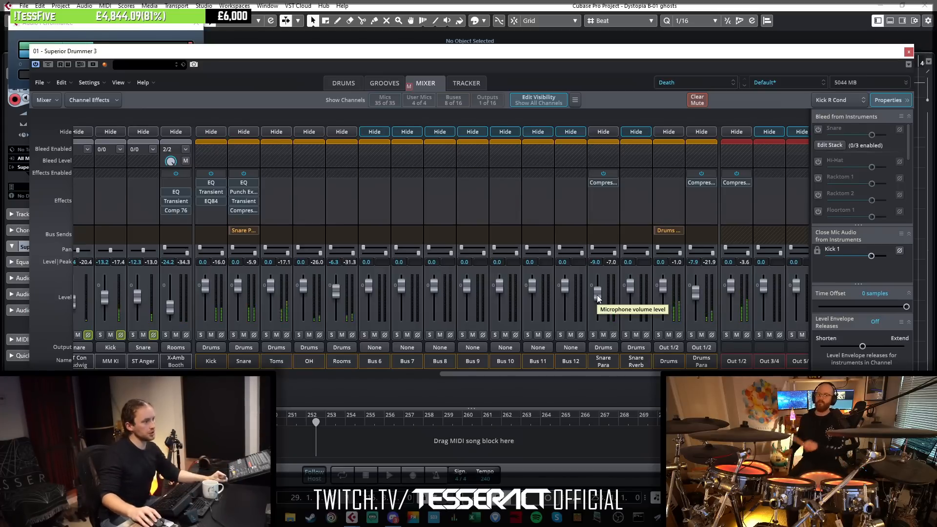
{"action": "left_click_drag", "start_coordinate": [628, 374], "coordinate": [642, 377]}
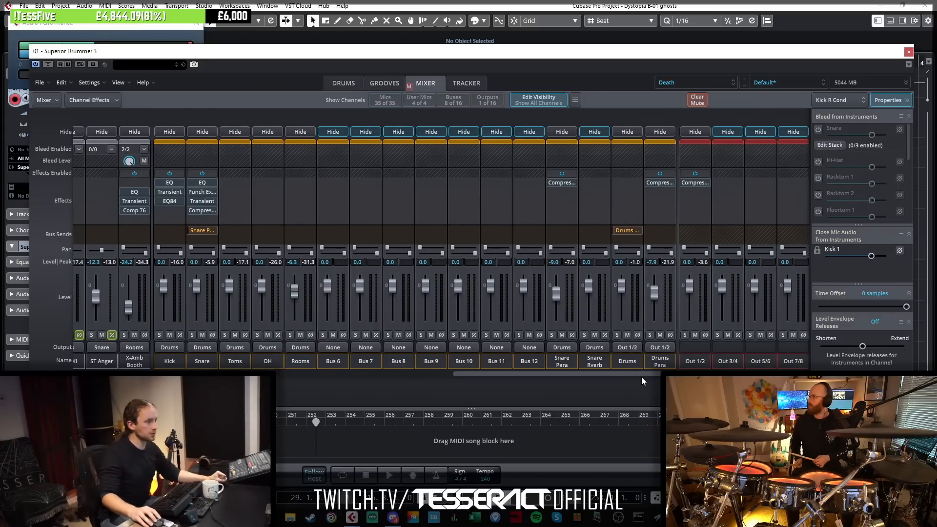
Insert a Room Reverb as the first effect on the Snare Rverb bus.
{"action": "left_click", "coordinate": [606, 361]}
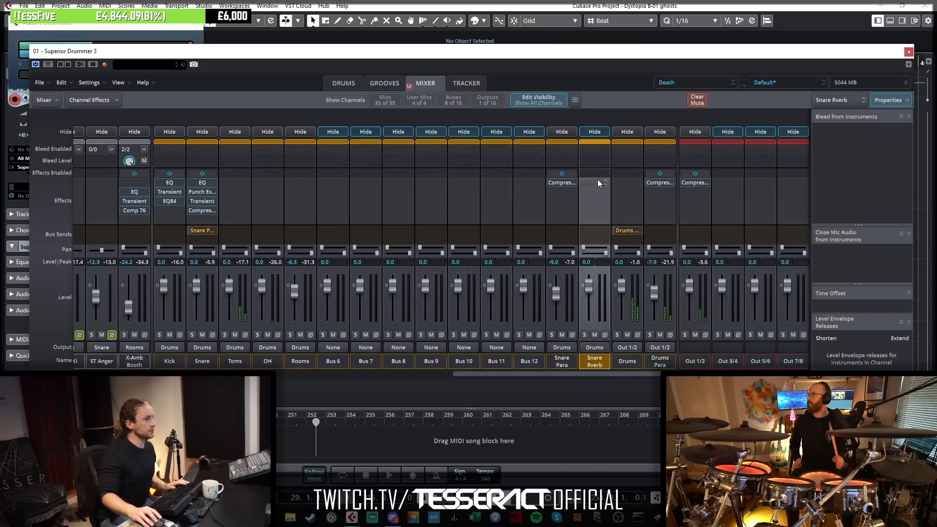
{"action": "left_click_drag", "start_coordinate": [119, 30], "coordinate": [144, 30]}
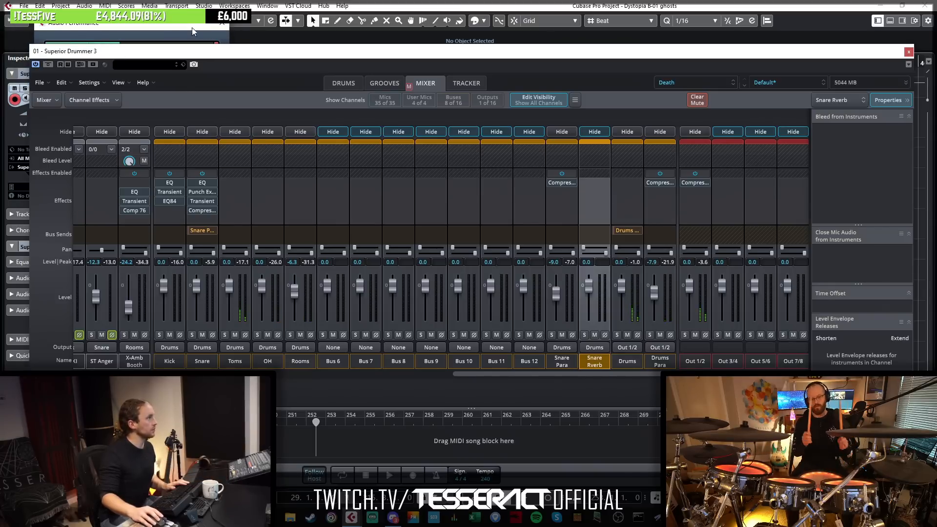
{"action": "left_click", "coordinate": [593, 184]}
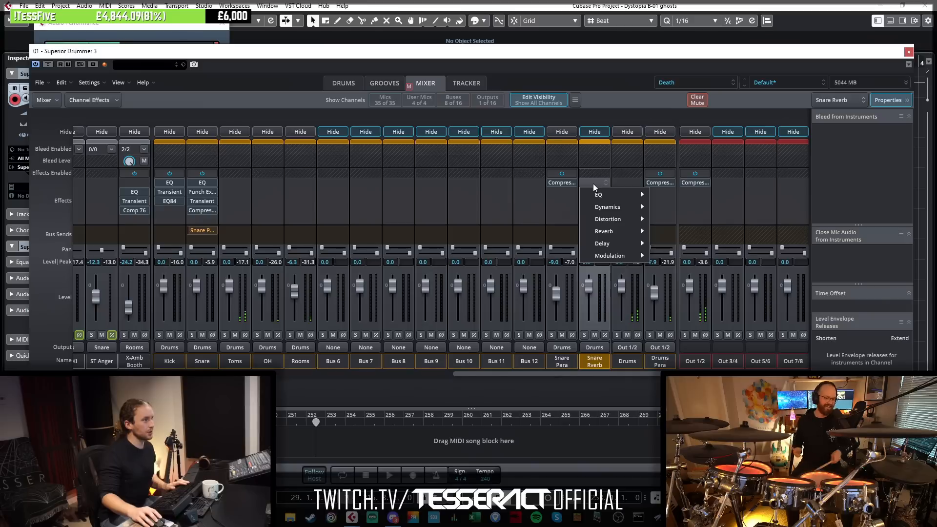
{"action": "mouse_move", "coordinate": [633, 236]}
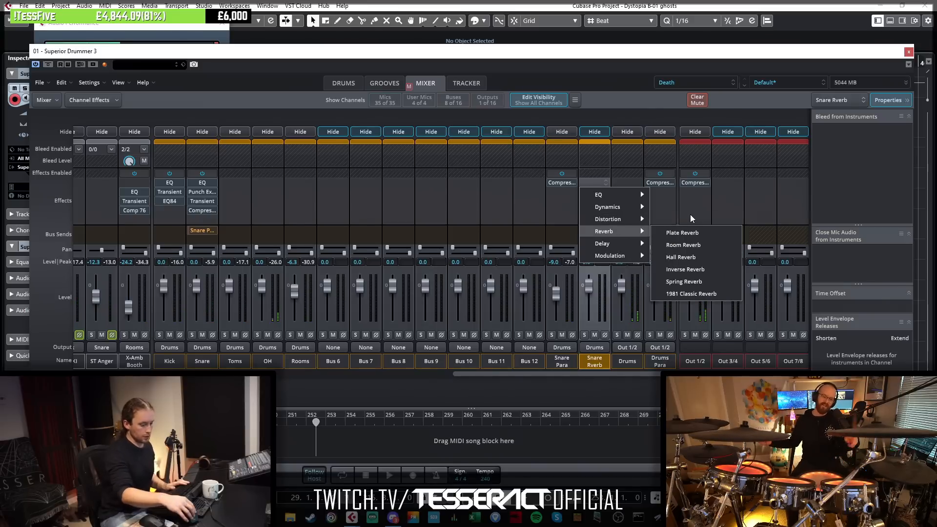
{"action": "left_click", "coordinate": [689, 247]}
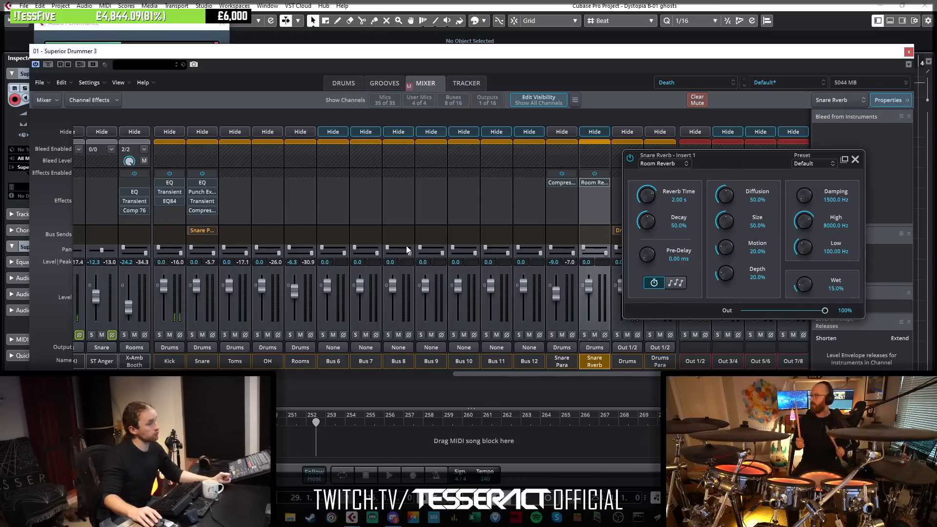
Add a send from the Snare bus to Snare Rverb and solo only the Snare Rverb bus.
{"action": "left_click", "coordinate": [211, 238]}
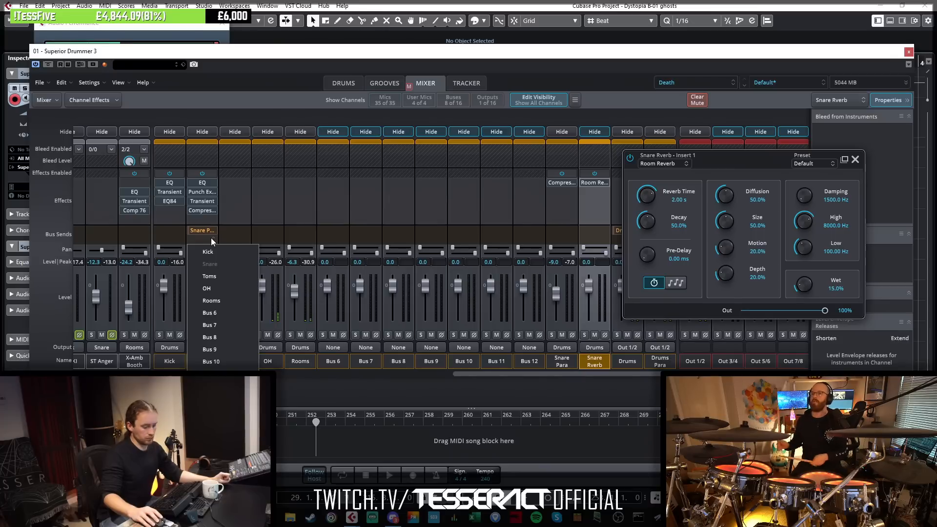
{"action": "left_click", "coordinate": [217, 411]}
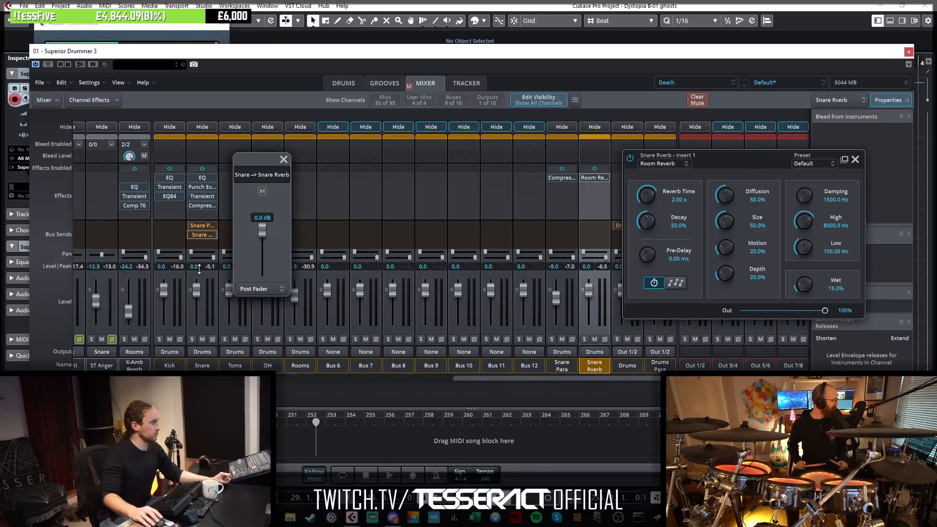
{"action": "left_click", "coordinate": [192, 339]}
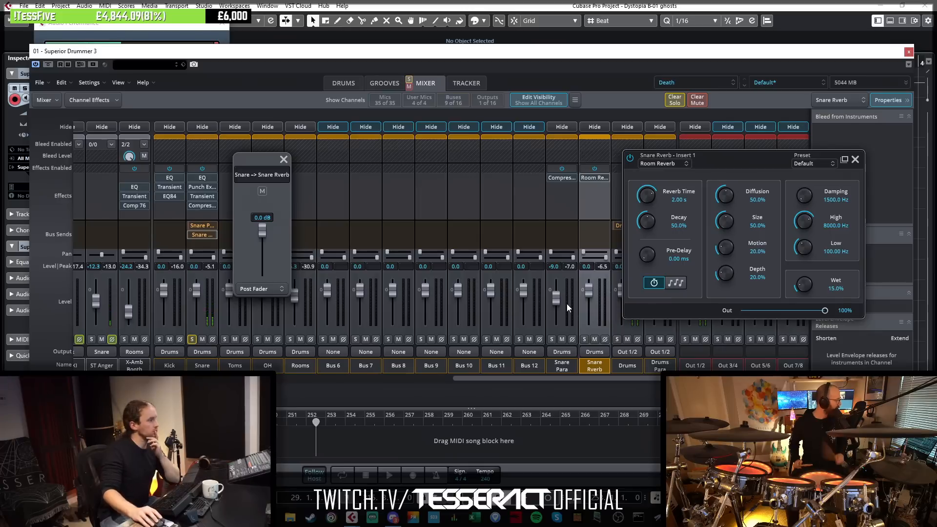
{"action": "left_click", "coordinate": [584, 339]}
{"action": "left_click", "coordinate": [196, 338]}
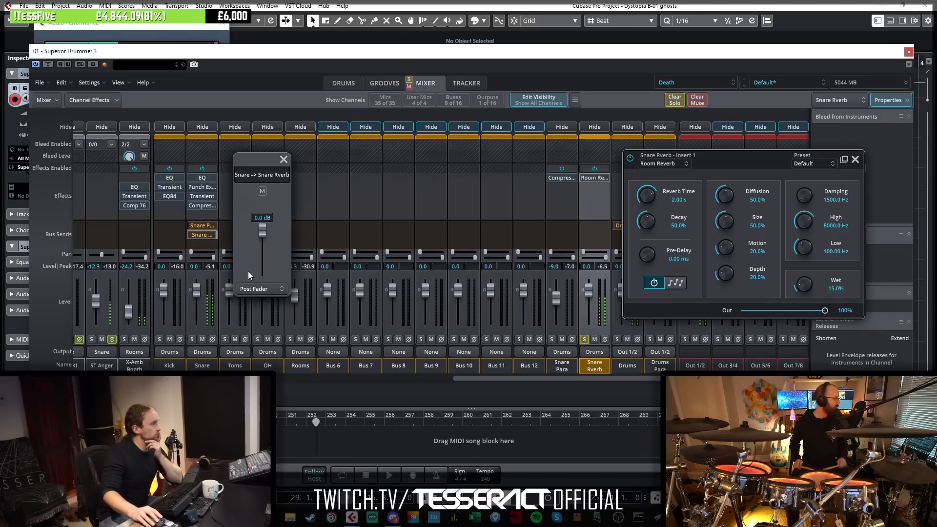
Switch the Snare to Snare Para send to Pre Fader and close both send windows.
{"action": "left_click", "coordinate": [278, 289]}
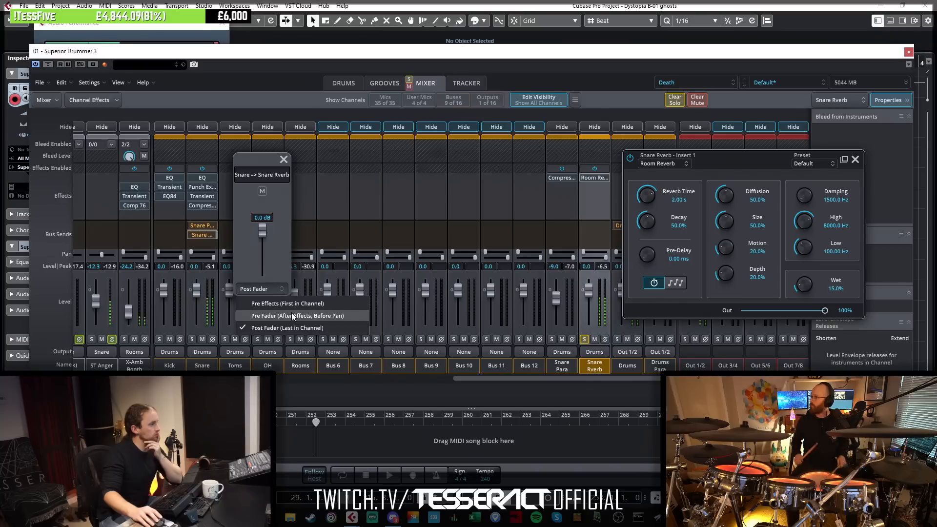
{"action": "left_click", "coordinate": [206, 226]}
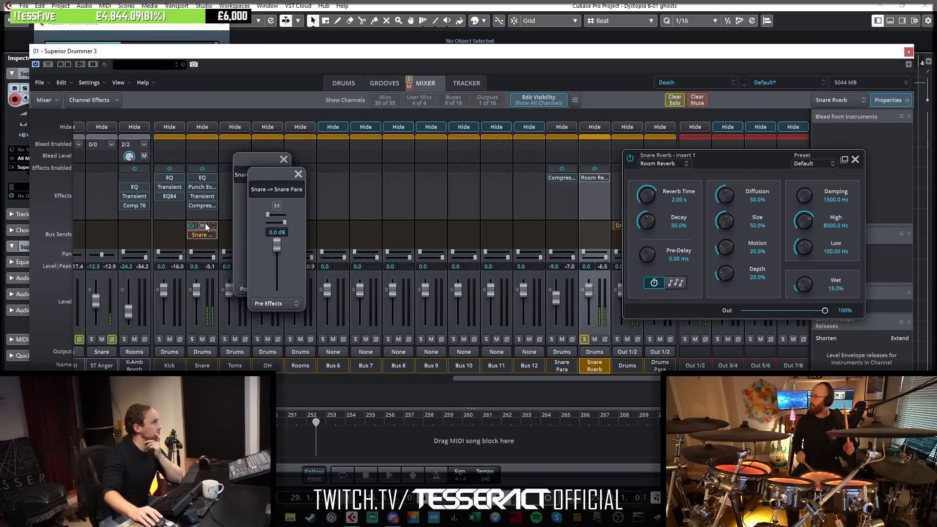
{"action": "left_click", "coordinate": [288, 305]}
{"action": "left_click", "coordinate": [294, 329]}
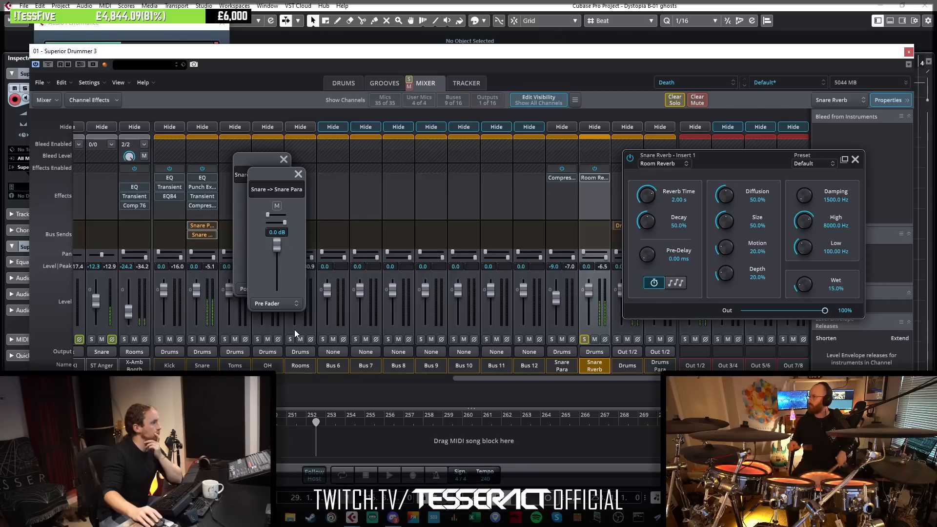
{"action": "left_click", "coordinate": [277, 303]}
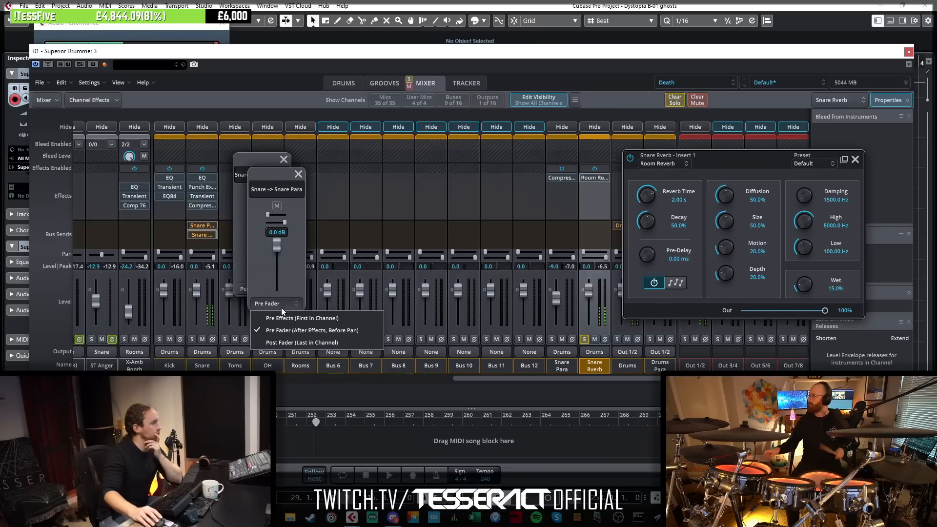
{"action": "left_click", "coordinate": [295, 332]}
{"action": "left_click", "coordinate": [298, 174]}
{"action": "left_click", "coordinate": [285, 159]}
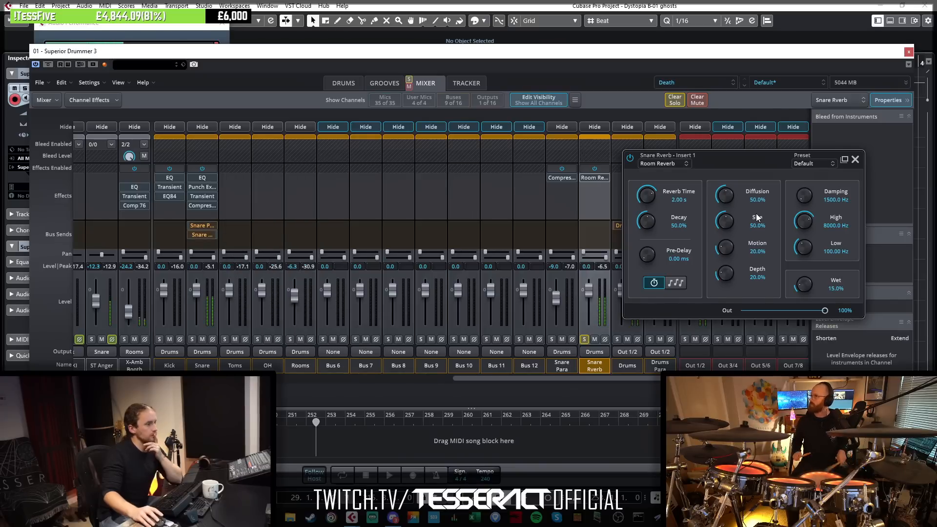
Set the Room Reverb to reverb time 0.98 s, decay 39.0%, diffusion 81.0%, size 30.5% and motion 23.0%.
{"action": "left_click_drag", "start_coordinate": [731, 163], "coordinate": [422, 168]}
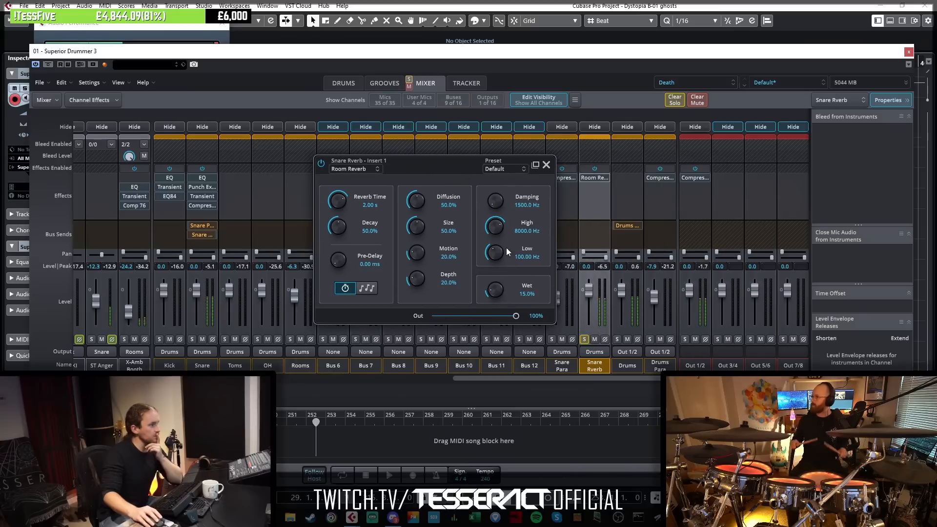
{"action": "left_click_drag", "start_coordinate": [335, 200], "coordinate": [326, 210]}
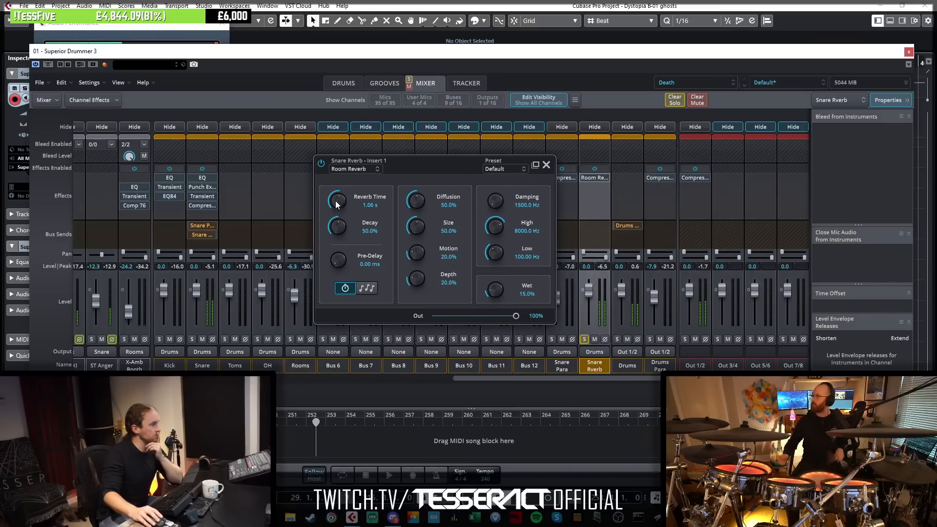
{"action": "left_click_drag", "start_coordinate": [342, 204], "coordinate": [341, 205]}
{"action": "left_click_drag", "start_coordinate": [421, 203], "coordinate": [432, 183]}
{"action": "mouse_move", "coordinate": [414, 237]}
{"action": "left_mouse_down"}
{"action": "mouse_move", "coordinate": [421, 248]}
{"action": "mouse_move", "coordinate": [415, 217]}
{"action": "mouse_move", "coordinate": [426, 212]}
{"action": "mouse_move", "coordinate": [414, 233]}
{"action": "left_mouse_up"}
{"action": "left_click_drag", "start_coordinate": [343, 226], "coordinate": [341, 235]}
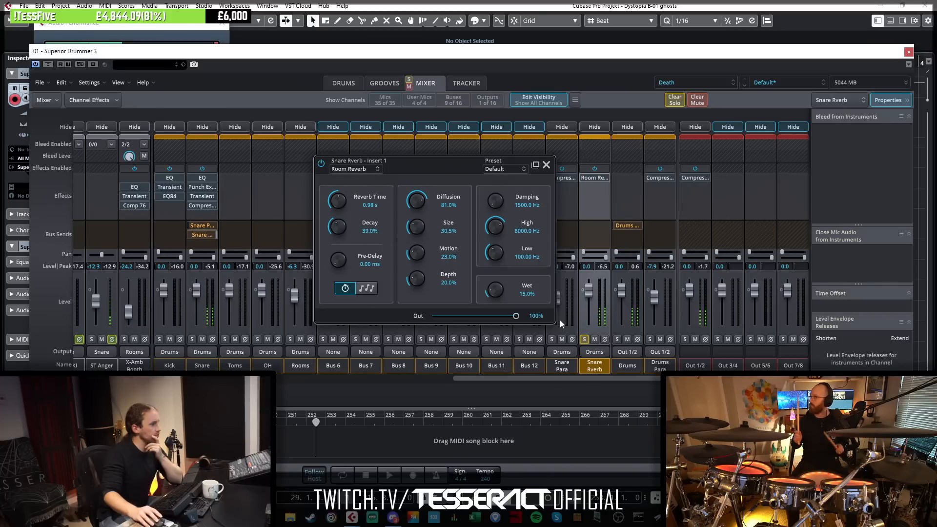
Pull the Snare bus level to Off, set the Room Reverb wet amount to 87.5% and switch the Snare Rverb send to Pre Fader.
{"action": "left_click_drag", "start_coordinate": [196, 290], "coordinate": [197, 356]}
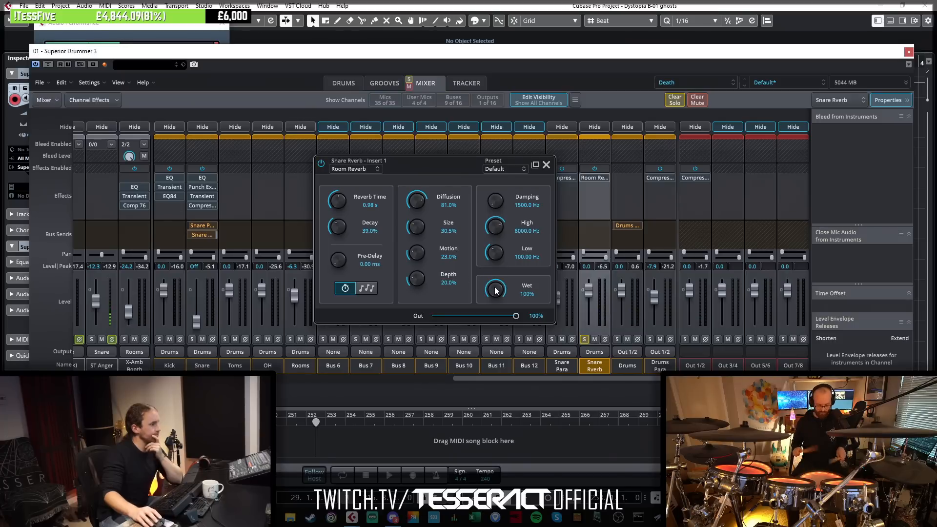
{"action": "left_click_drag", "start_coordinate": [489, 297], "coordinate": [488, 297]}
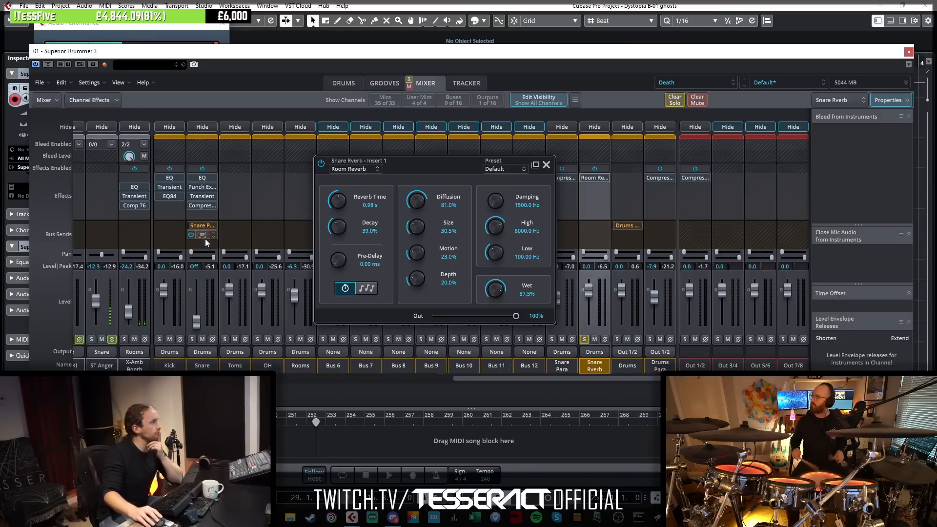
{"action": "left_click", "coordinate": [202, 236]}
{"action": "left_click", "coordinate": [263, 289]}
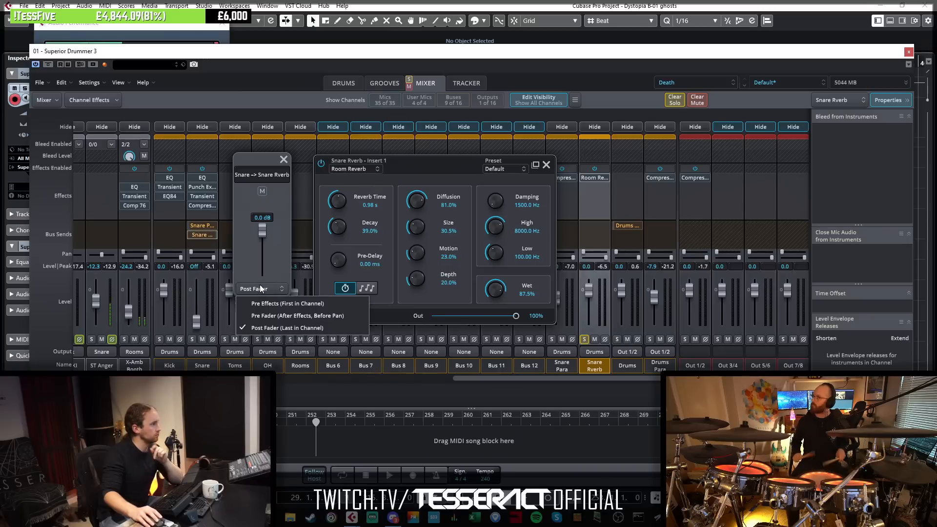
{"action": "left_click", "coordinate": [274, 313]}
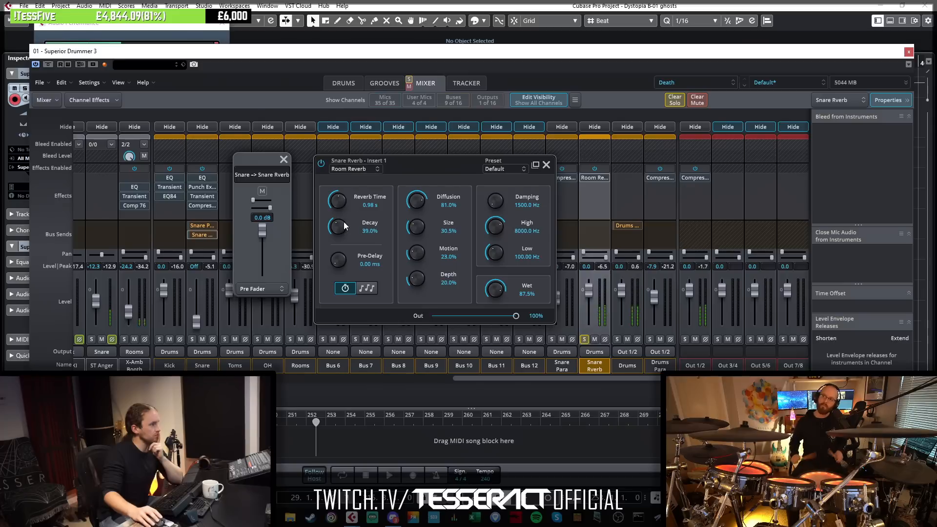
Refine the Room Reverb with decay 56.0%, damping 3904.6 Hz, low 217.85 Hz and wet 34.5%.
{"action": "left_click_drag", "start_coordinate": [352, 215], "coordinate": [353, 213]}
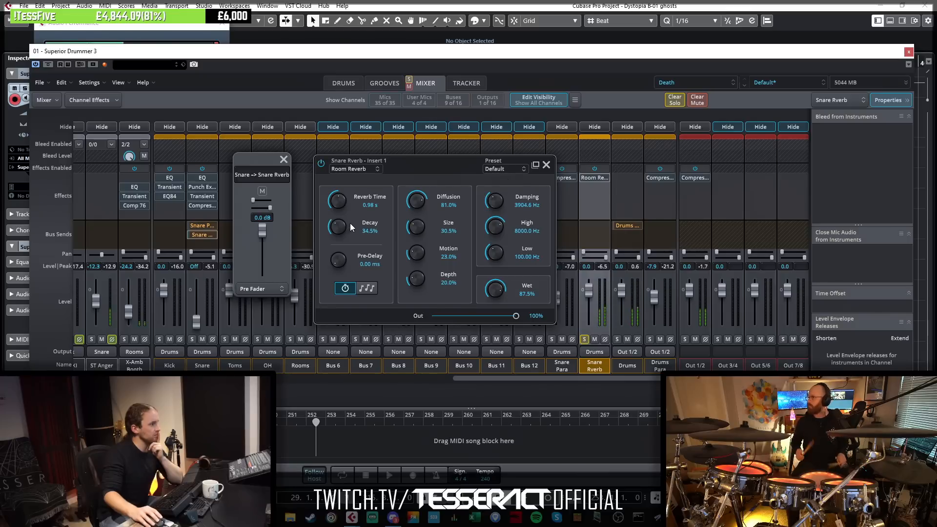
{"action": "left_click_drag", "start_coordinate": [359, 216], "coordinate": [362, 214]}
{"action": "left_click_drag", "start_coordinate": [498, 249], "coordinate": [506, 234]}
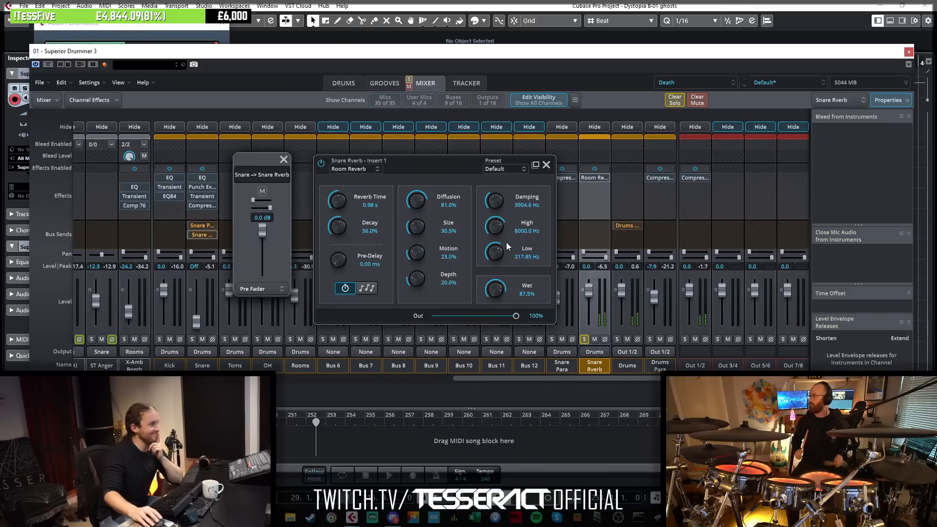
{"action": "left_click_drag", "start_coordinate": [493, 308], "coordinate": [488, 330]}
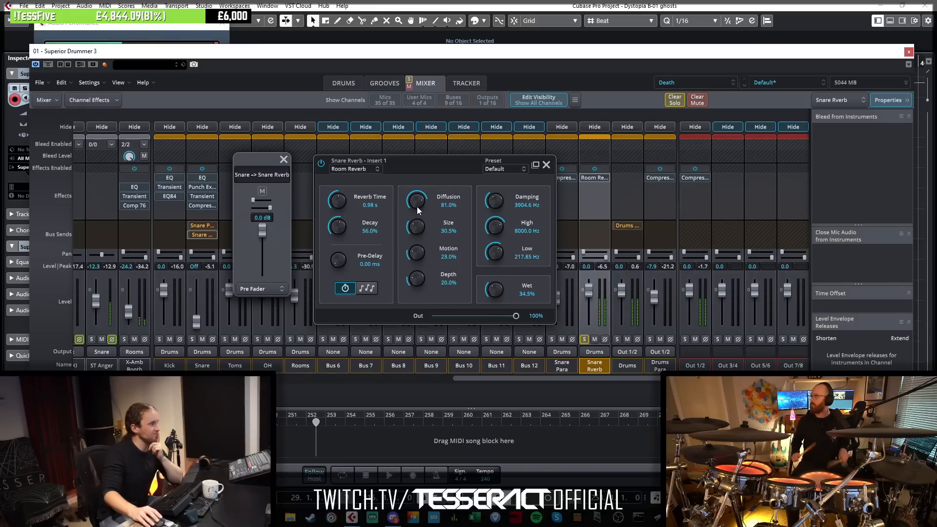
Bypass the Room Reverb on the Snare Rverb bus and insert a Plate Reverb after it.
{"action": "left_click", "coordinate": [584, 178]}
{"action": "left_click", "coordinate": [600, 188]}
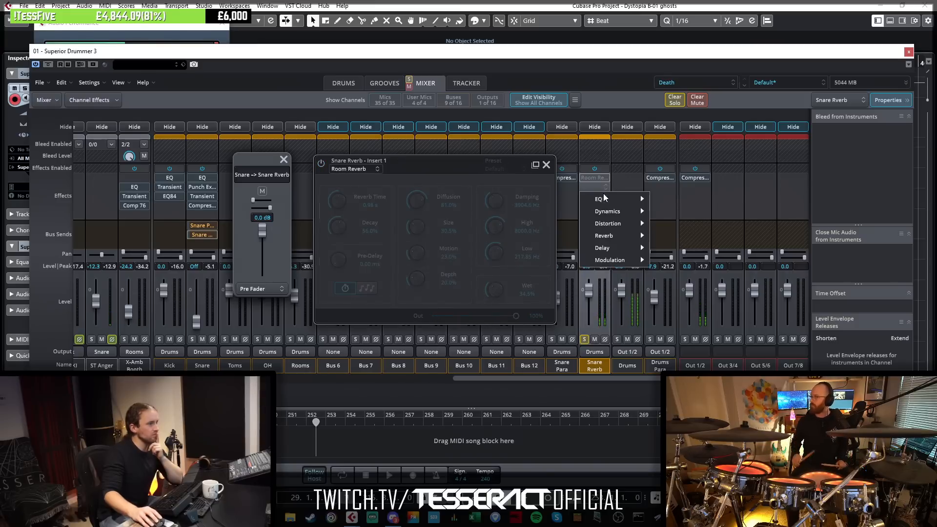
{"action": "mouse_move", "coordinate": [629, 238]}
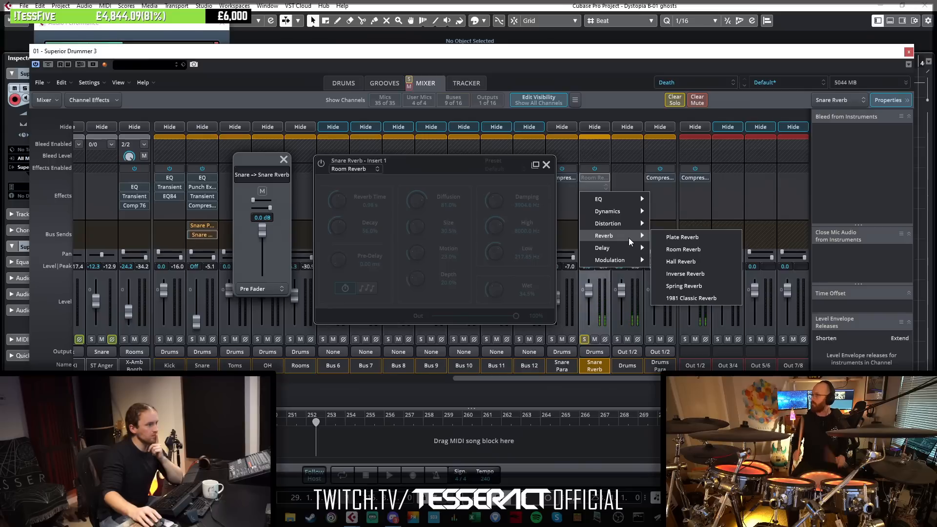
{"action": "left_click", "coordinate": [686, 238]}
Set the Plate Reverb to time 0.94 s, size 34.5%, shape 41.5%, diffusion 59.0%, color 0.59 and wet 100%, and close its window.
{"action": "left_click_drag", "start_coordinate": [353, 225], "coordinate": [355, 232]}
{"action": "left_click_drag", "start_coordinate": [526, 291], "coordinate": [523, 297]}
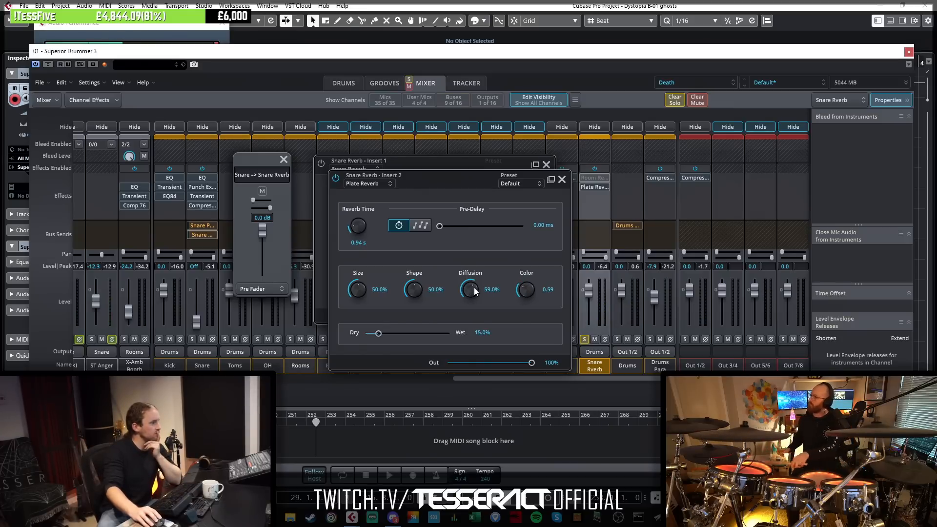
{"action": "left_click_drag", "start_coordinate": [418, 291], "coordinate": [359, 293]}
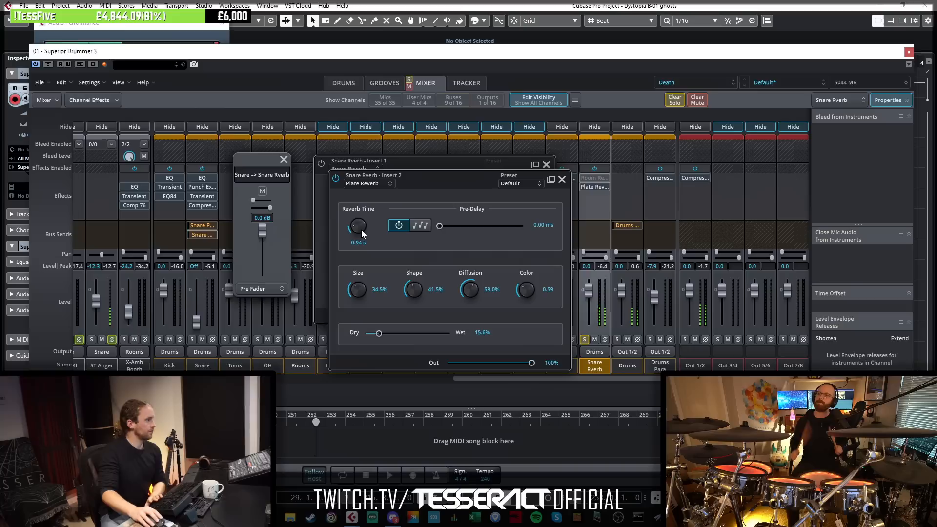
{"action": "left_click_drag", "start_coordinate": [379, 333], "coordinate": [505, 341]}
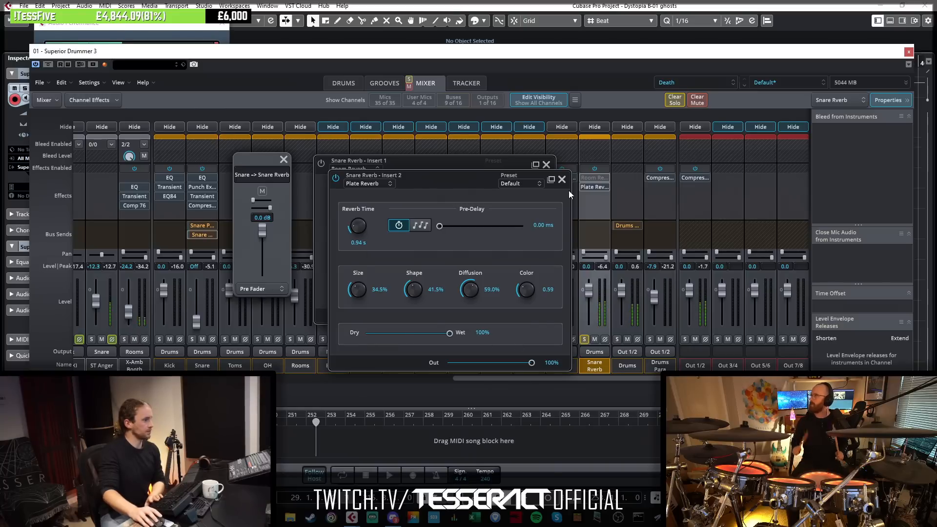
{"action": "left_click", "coordinate": [562, 180]}
Lower the Snare Rverb bus level to -14.9 dB and close the Room Reverb and send windows.
{"action": "left_click", "coordinate": [584, 339]}
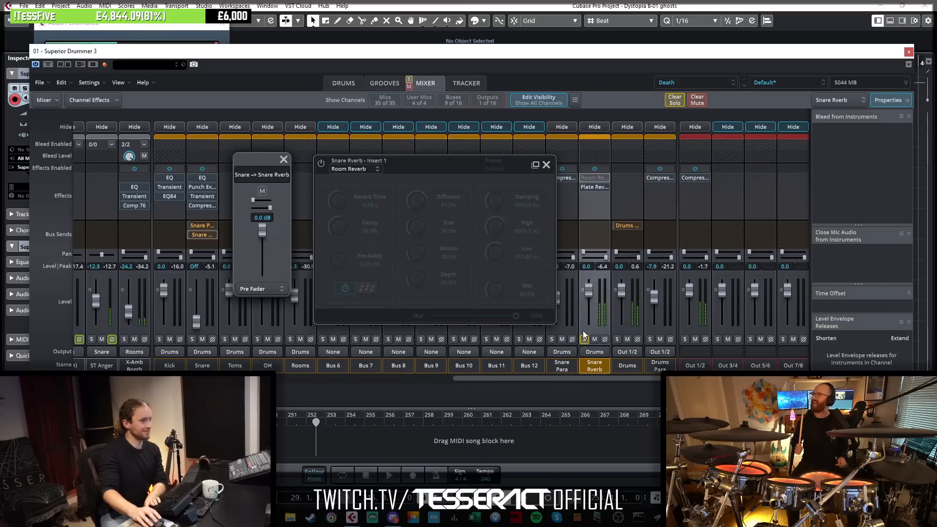
{"action": "left_click_drag", "start_coordinate": [591, 301], "coordinate": [590, 306]}
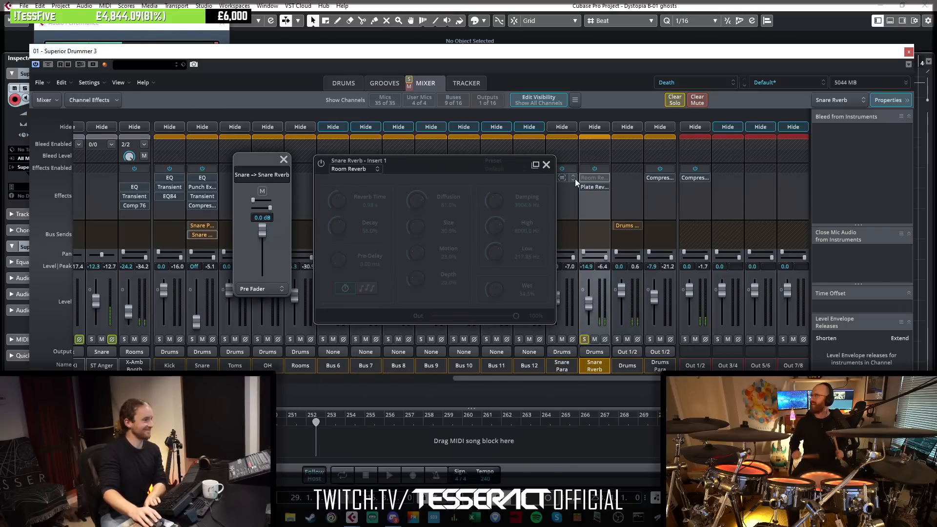
{"action": "left_click", "coordinate": [546, 165]}
{"action": "left_click", "coordinate": [283, 159]}
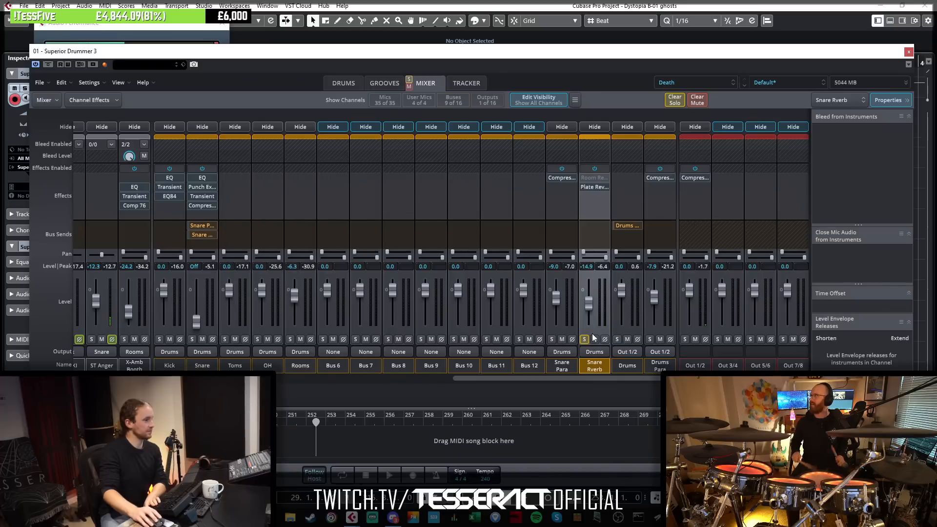
Insert an EQ after the Plate Reverb on Snare Rverb, dip the upper mids with the bell band and add a high-cut band.
{"action": "left_click", "coordinate": [594, 196]}
{"action": "mouse_move", "coordinate": [609, 210]}
{"action": "left_click", "coordinate": [667, 209]}
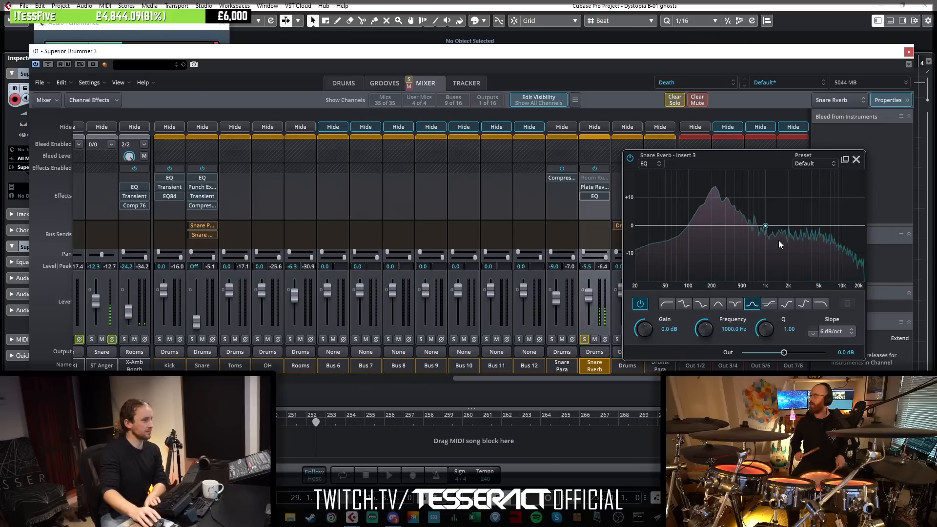
{"action": "left_click_drag", "start_coordinate": [765, 226], "coordinate": [814, 245]}
{"action": "left_click_drag", "start_coordinate": [769, 327], "coordinate": [775, 313]}
{"action": "double_click", "coordinate": [840, 253]}
{"action": "left_click", "coordinate": [821, 304]}
Cut the low mids in the Snare Rverb EQ, add a low-cut band with a different slope and close the EQ.
{"action": "left_click_drag", "start_coordinate": [722, 225], "coordinate": [696, 253]}
{"action": "double_click", "coordinate": [664, 243]}
{"action": "left_click", "coordinate": [667, 303]}
{"action": "left_click", "coordinate": [828, 331]}
{"action": "left_click", "coordinate": [844, 368]}
{"action": "left_click", "coordinate": [857, 158]}
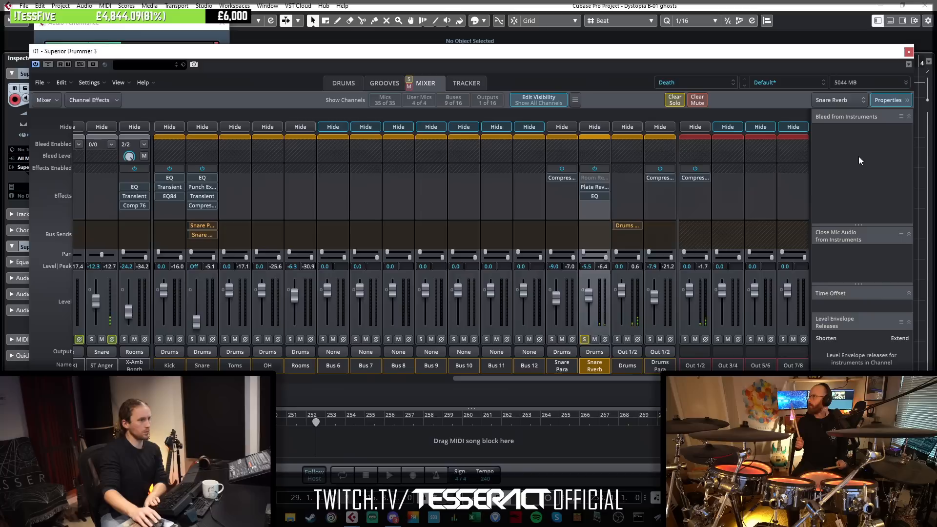
Unsolo the Snare Rverb bus and set its level to -15.4 dB.
{"action": "left_click", "coordinate": [585, 338]}
{"action": "left_click_drag", "start_coordinate": [590, 294], "coordinate": [592, 303]}
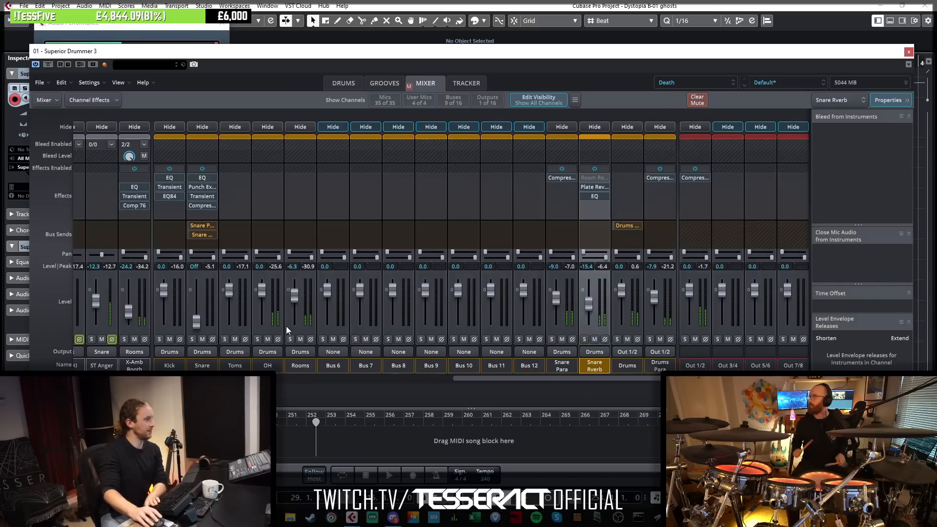
Set the level of the Snare bus to 0.0 dB.
{"action": "double_click", "coordinate": [195, 267]}
{"action": "type", "text": "0"}
{"action": "key", "text": "Return"}
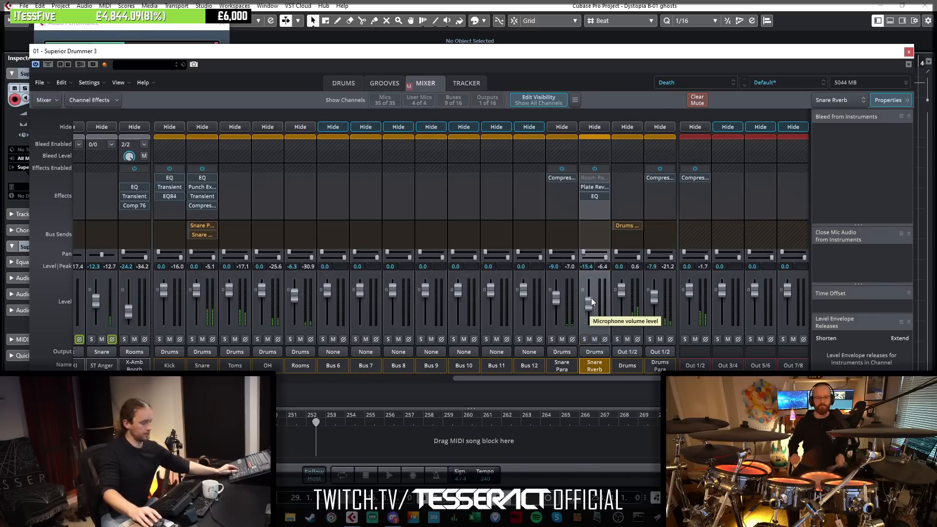
Narrow the stereo pan of the Snare Rverb bus and set its level to -19.3 dB.
{"action": "left_click_drag", "start_coordinate": [591, 307], "coordinate": [593, 298]}
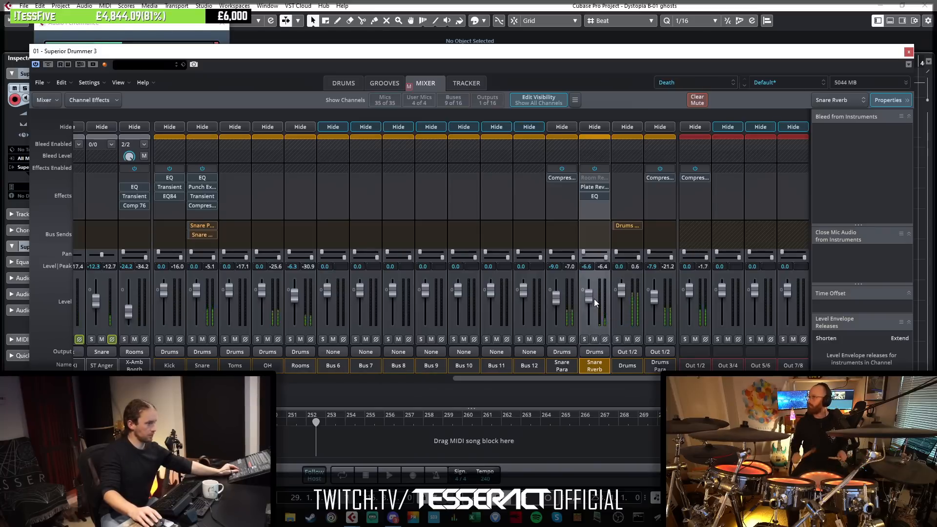
{"action": "left_click_drag", "start_coordinate": [584, 252], "coordinate": [601, 260]}
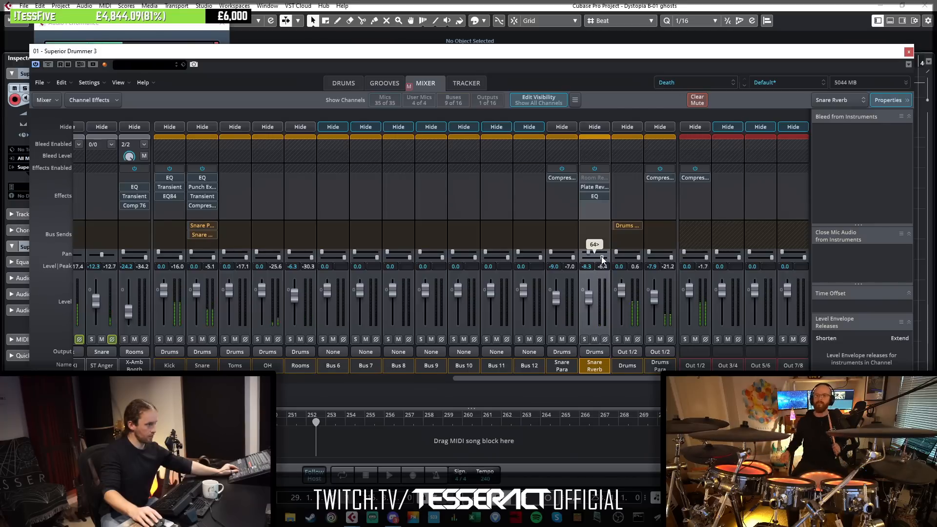
{"action": "left_click_drag", "start_coordinate": [587, 294], "coordinate": [588, 306]}
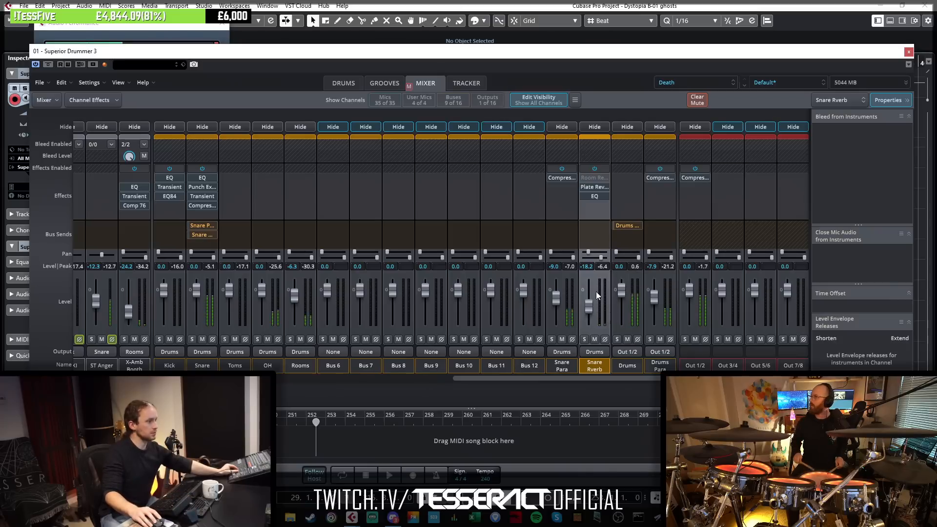
{"action": "left_click_drag", "start_coordinate": [589, 306], "coordinate": [591, 308]}
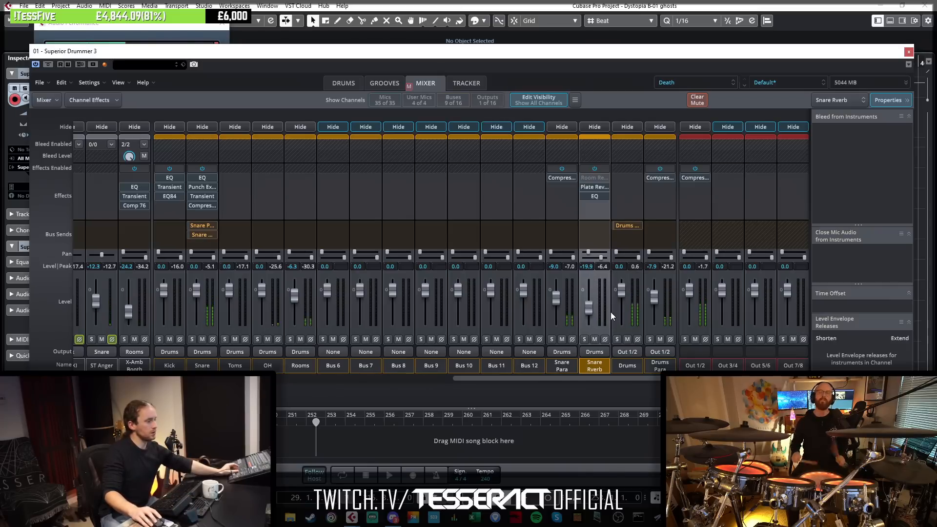
{"action": "mouse_move", "coordinate": [607, 228]}
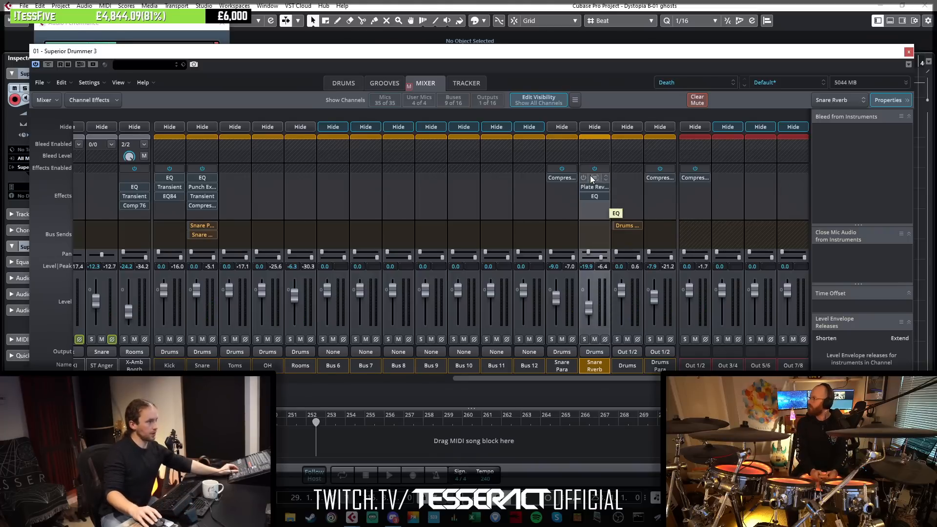
{"action": "mouse_move", "coordinate": [608, 177]}
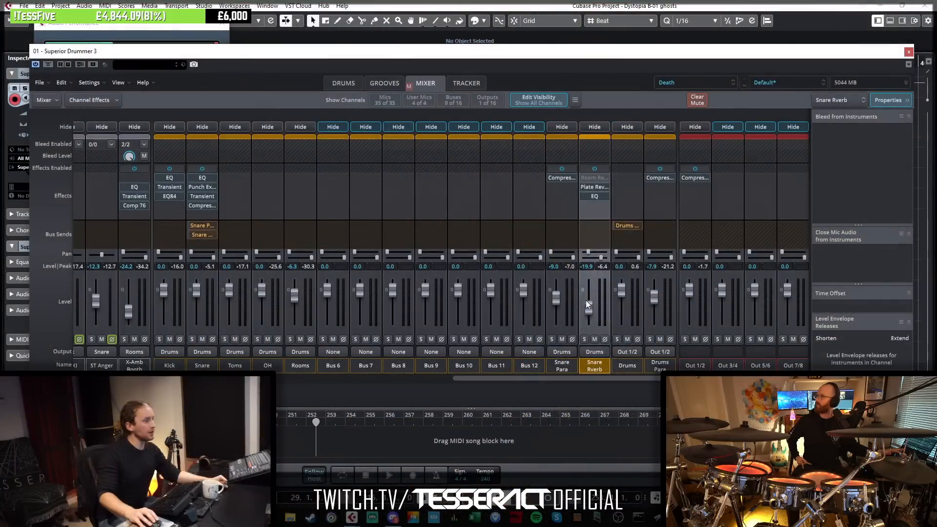
{"action": "left_click_drag", "start_coordinate": [583, 310], "coordinate": [586, 306]}
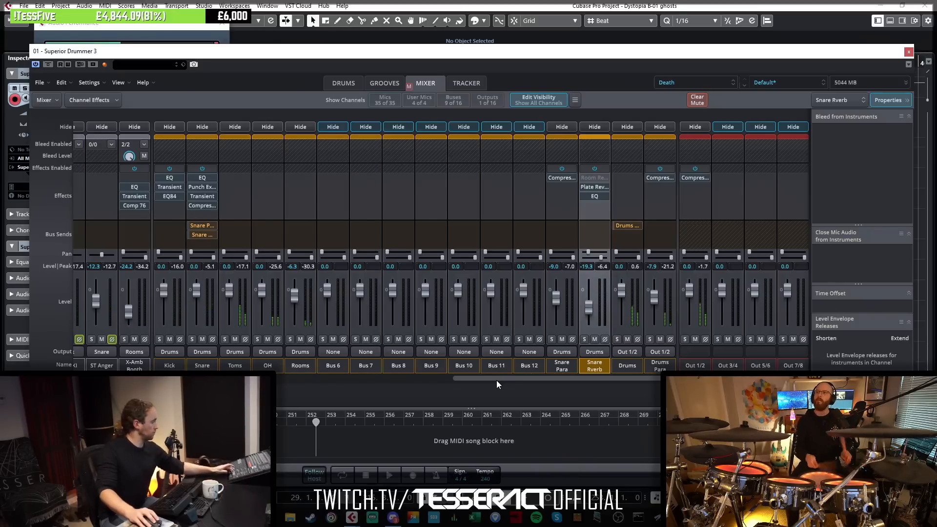
Show the drum kit and select the China 2 cymbal and the Floortom 2 drum in turn.
{"action": "left_click_drag", "start_coordinate": [505, 379], "coordinate": [491, 379]}
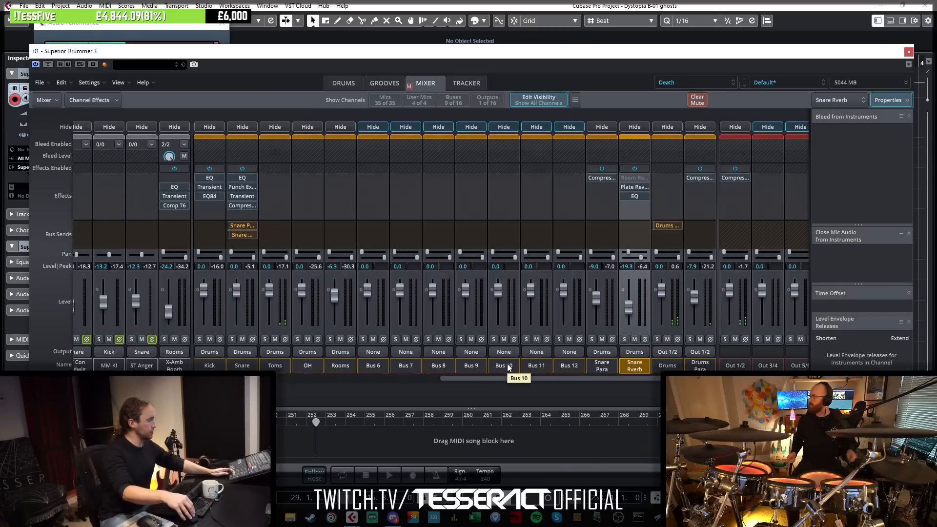
{"action": "left_click_drag", "start_coordinate": [505, 379], "coordinate": [359, 393]}
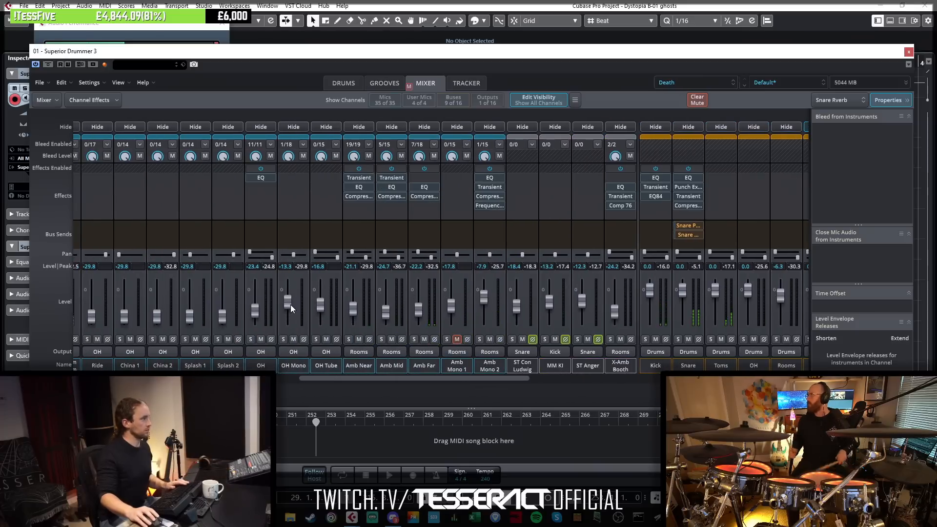
{"action": "left_click_drag", "start_coordinate": [383, 379], "coordinate": [341, 377]}
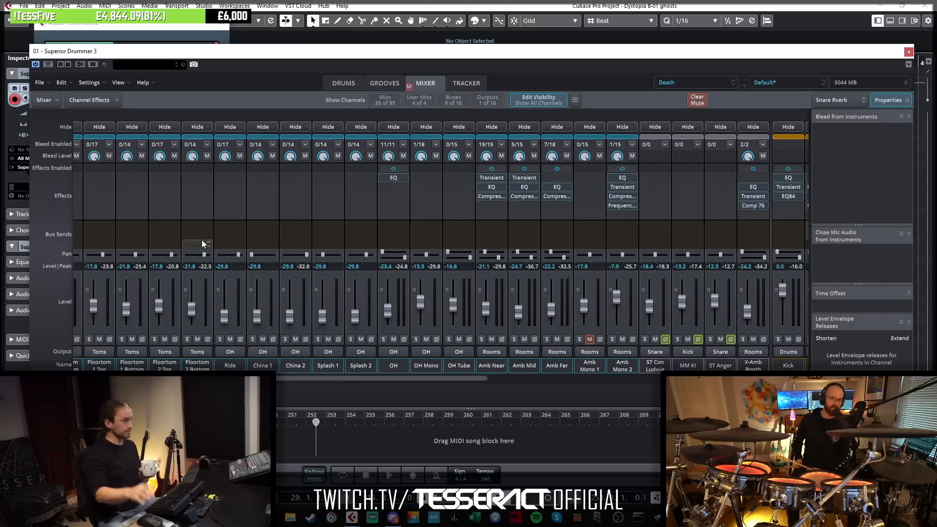
{"action": "left_click", "coordinate": [344, 85]}
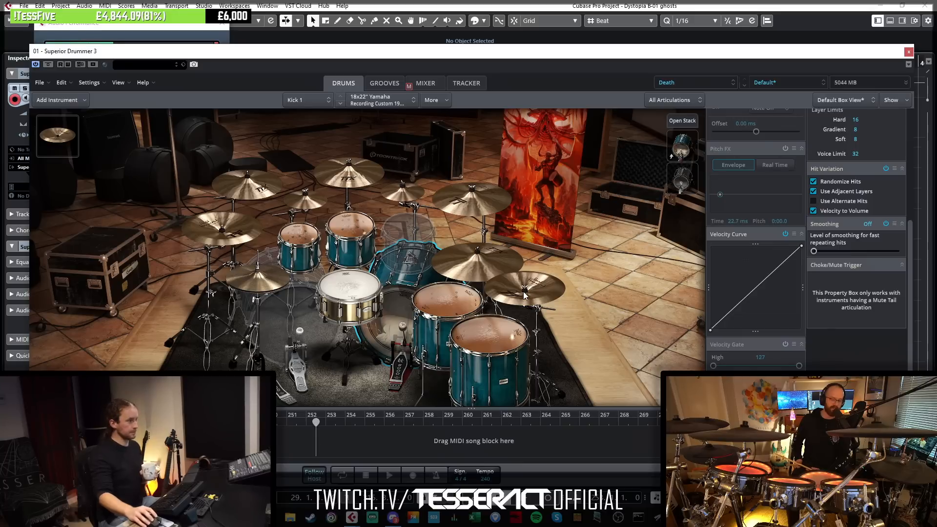
{"action": "left_click", "coordinate": [505, 305]}
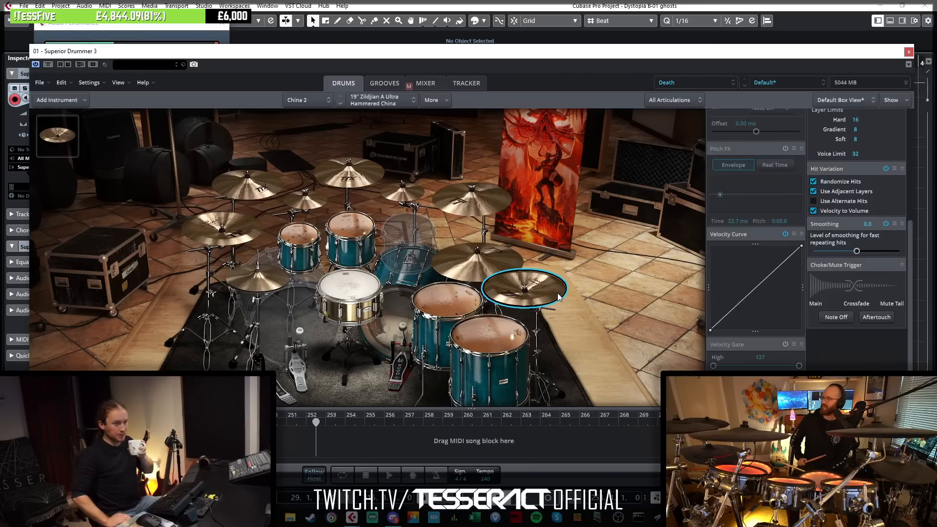
{"action": "left_click", "coordinate": [545, 301]}
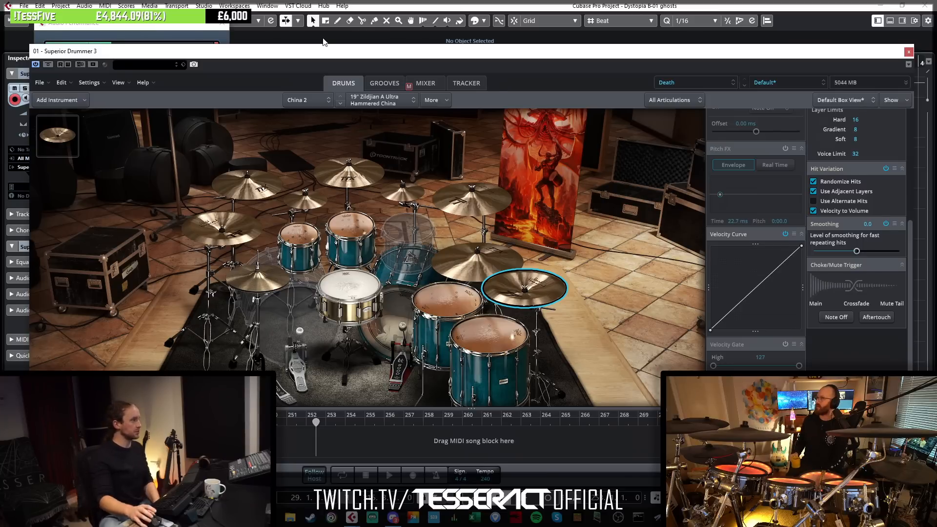
{"action": "mouse_move", "coordinate": [305, 56]}
{"action": "left_mouse_down"}
{"action": "mouse_move", "coordinate": [322, 45]}
{"action": "mouse_move", "coordinate": [299, 51]}
{"action": "left_mouse_up"}
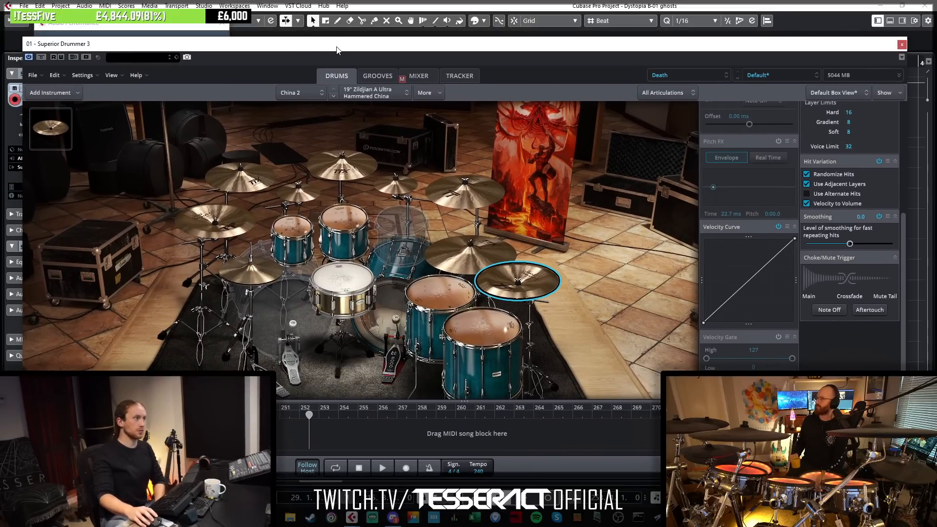
{"action": "left_click_drag", "start_coordinate": [338, 49], "coordinate": [332, 48]}
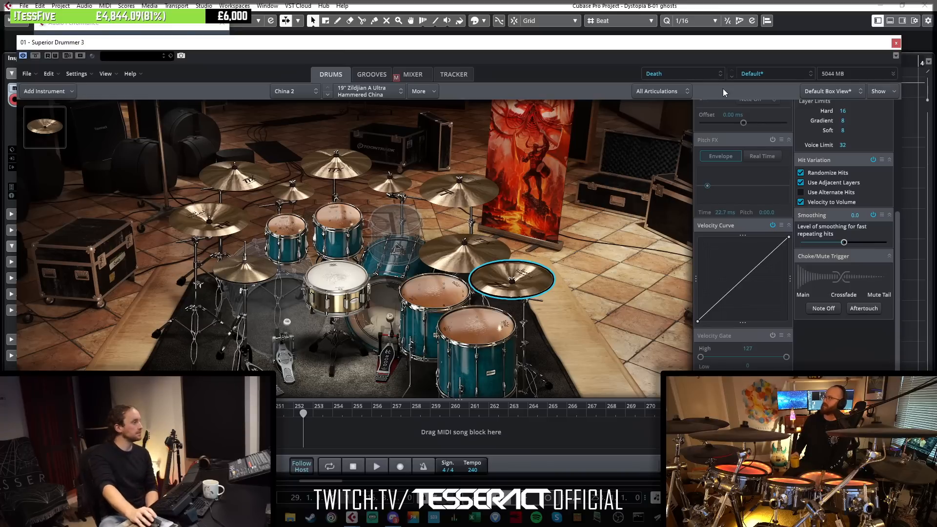
{"action": "left_click", "coordinate": [470, 327]}
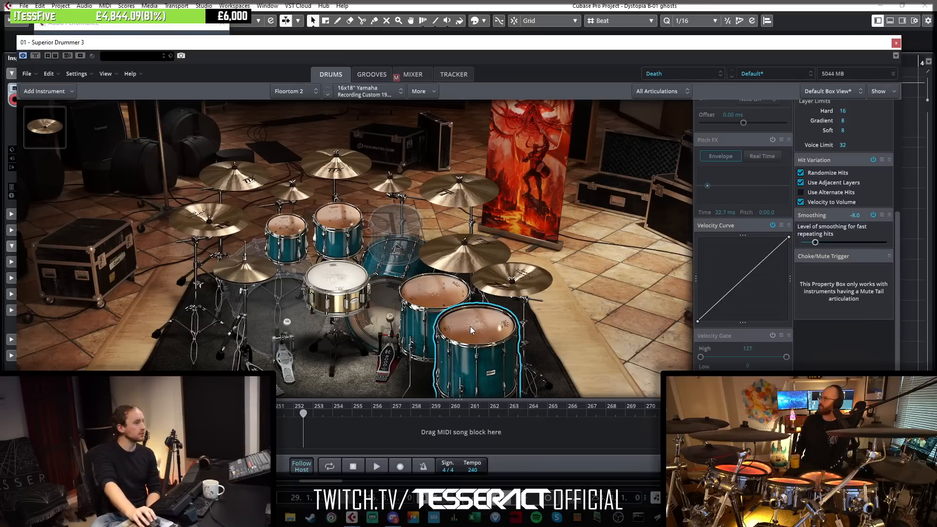
Audition the Floortom 2 Top and Bottom mic channels in solo in the mixer, leaving only the Top mic soloed.
{"action": "left_click", "coordinate": [410, 75]}
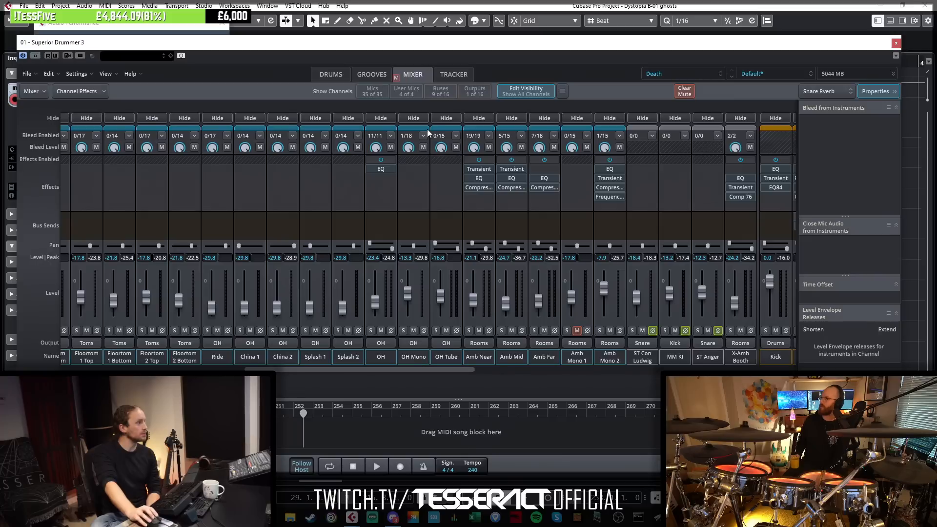
{"action": "left_click_drag", "start_coordinate": [415, 366], "coordinate": [325, 376]}
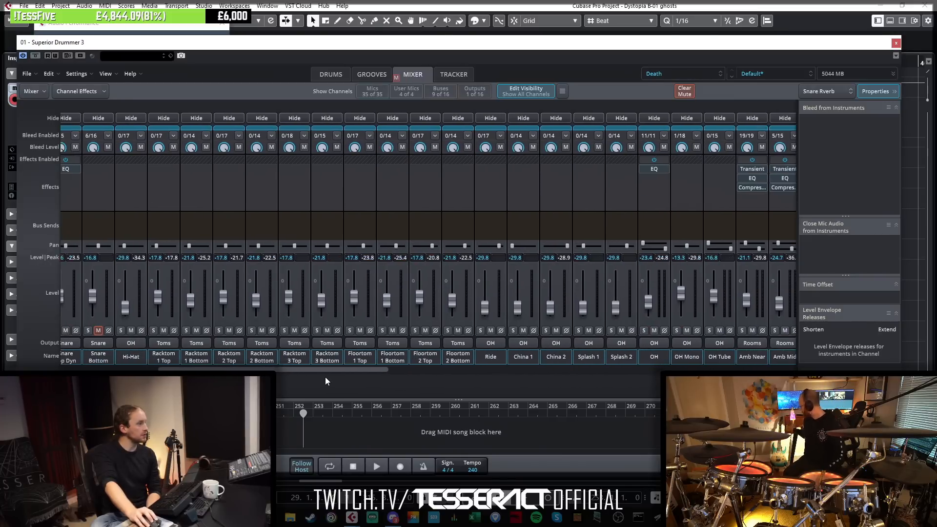
{"action": "left_click", "coordinate": [414, 330]}
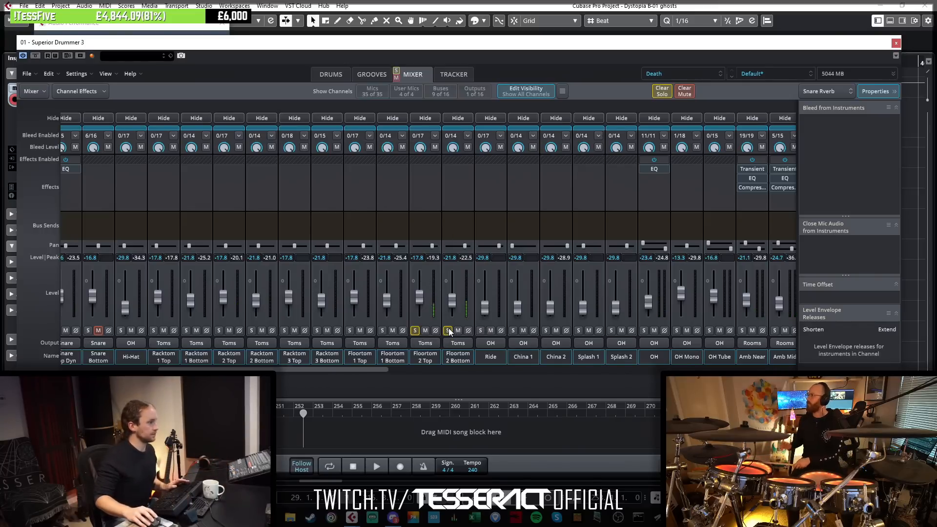
{"action": "left_click", "coordinate": [448, 330]}
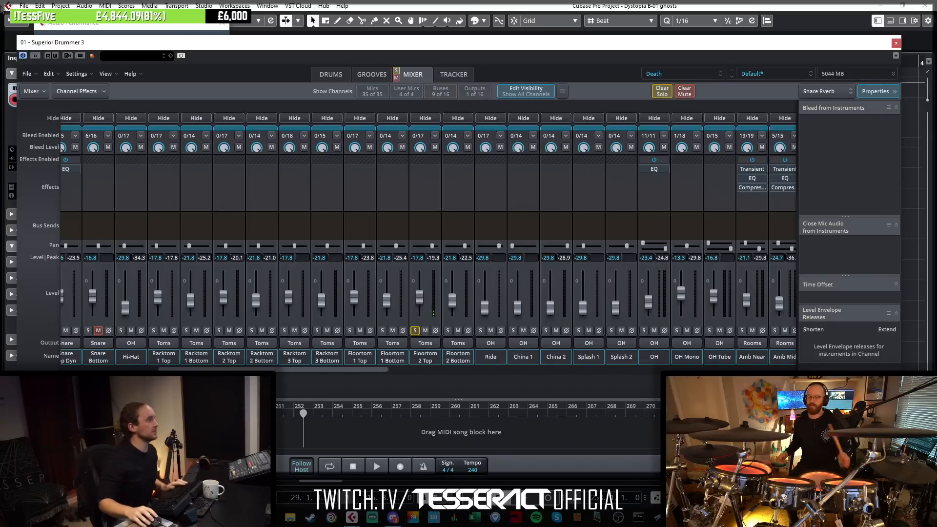
Save the Cubase project under the new name "Dystopia B starting toms".
{"action": "left_click", "coordinate": [23, 6]}
{"action": "left_click", "coordinate": [76, 84]}
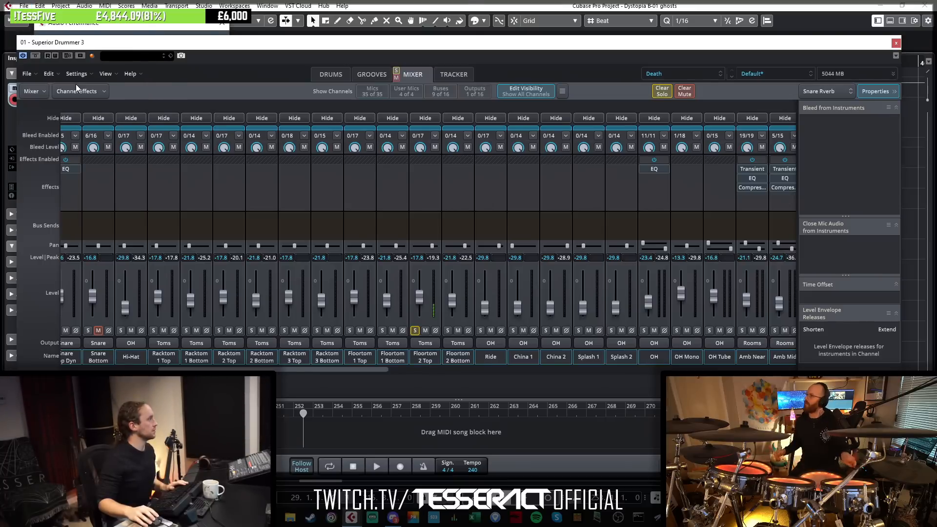
{"action": "left_click", "coordinate": [136, 214]}
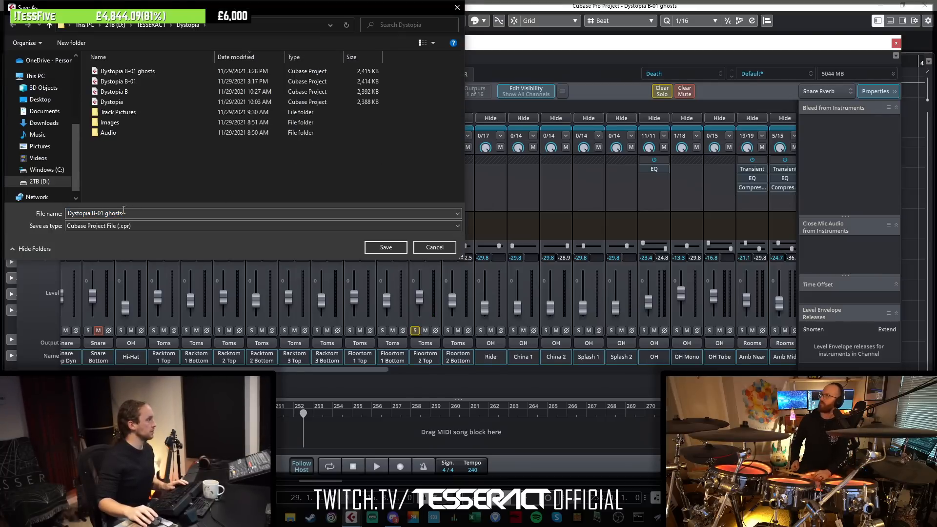
{"action": "type", "text": "D"}
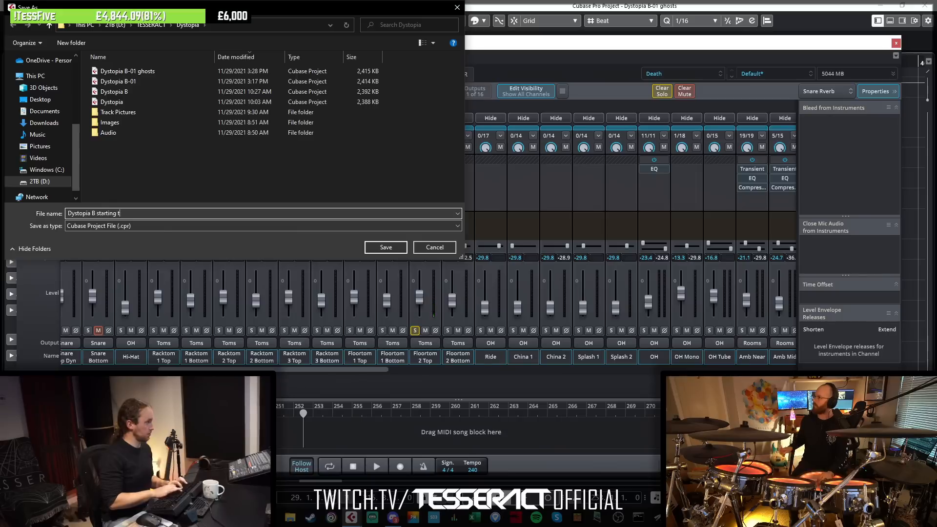
{"action": "key", "text": "Return"}
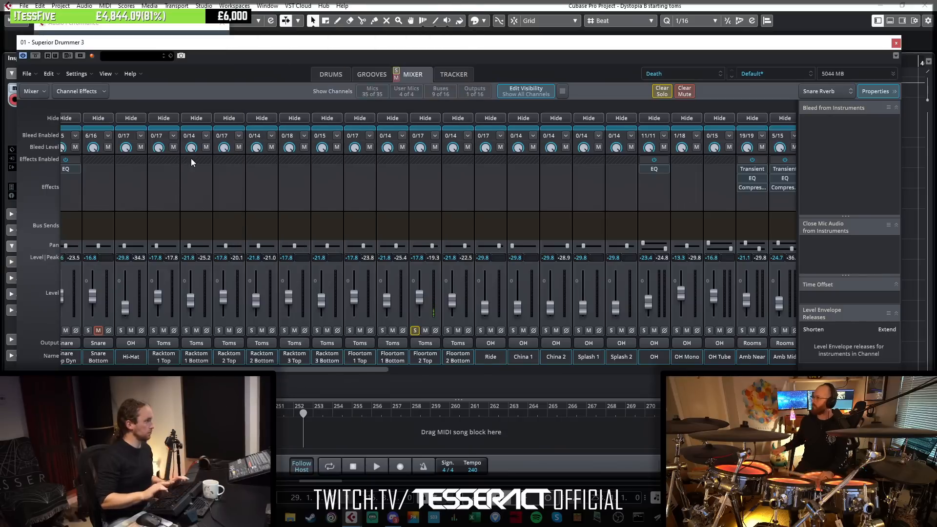
Unsolo the Floortom 2 Top mic and open the instrument search for stacking a sound on Floortom 2's Center articulation.
{"action": "left_click", "coordinate": [414, 331]}
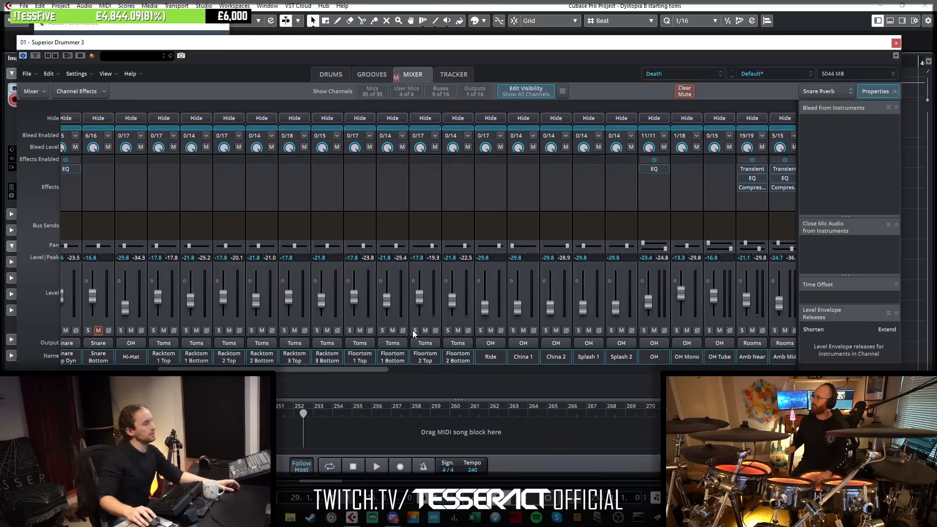
{"action": "left_click", "coordinate": [332, 74]}
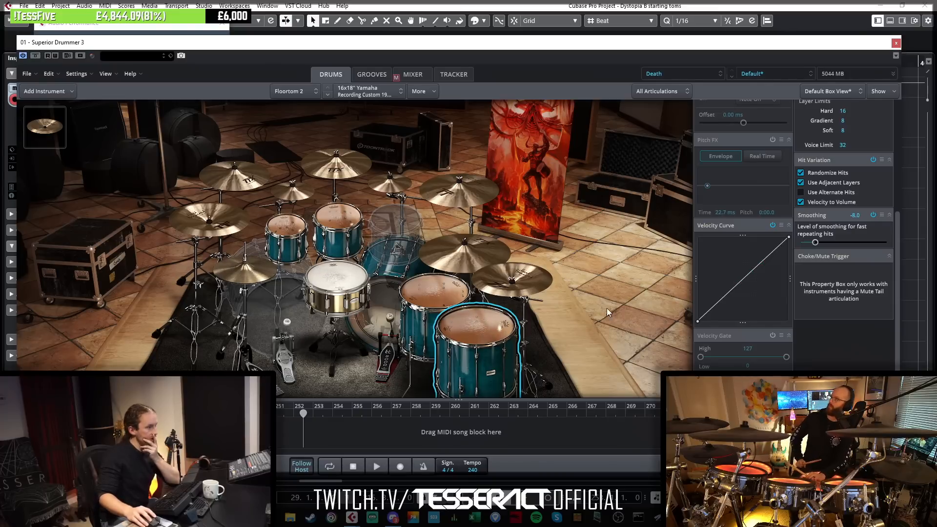
{"action": "right_click", "coordinate": [484, 330]}
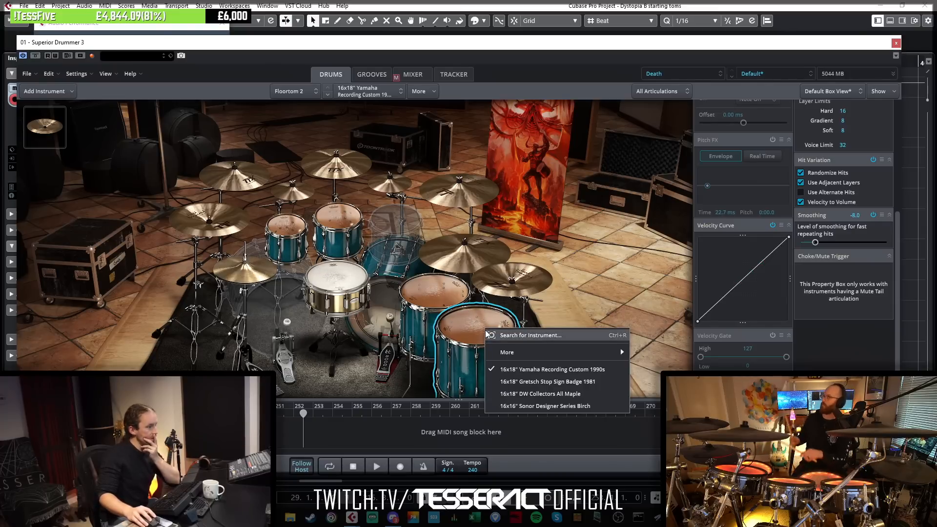
{"action": "mouse_move", "coordinate": [536, 352]}
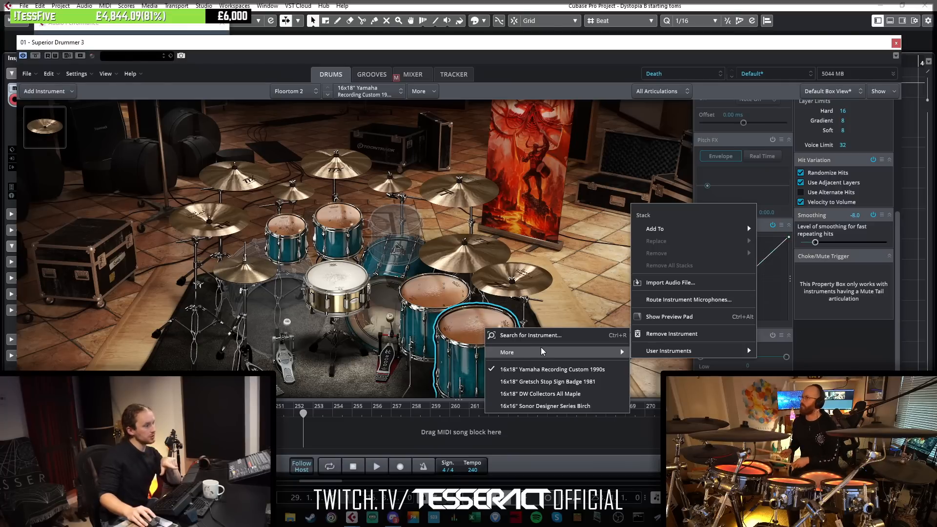
{"action": "left_click", "coordinate": [485, 310]}
{"action": "right_click", "coordinate": [486, 309]}
{"action": "mouse_move", "coordinate": [529, 331]}
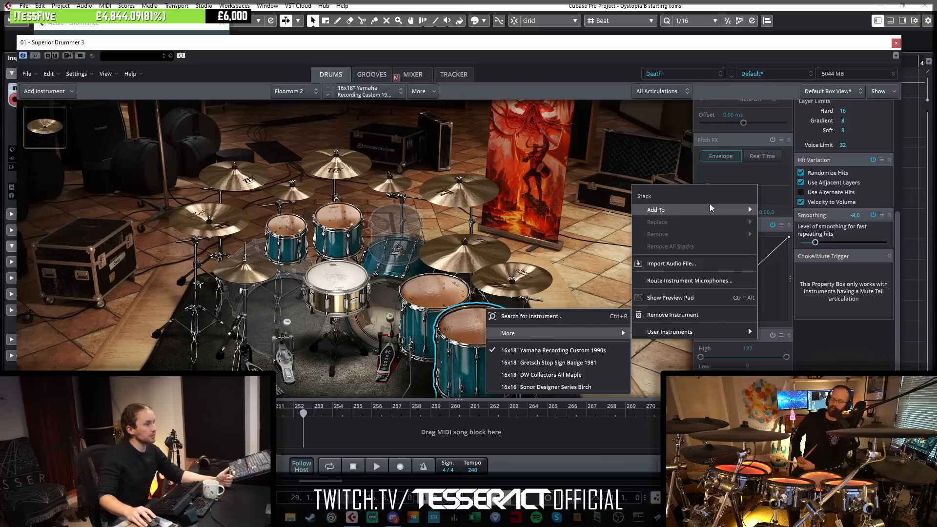
{"action": "mouse_move", "coordinate": [709, 207]}
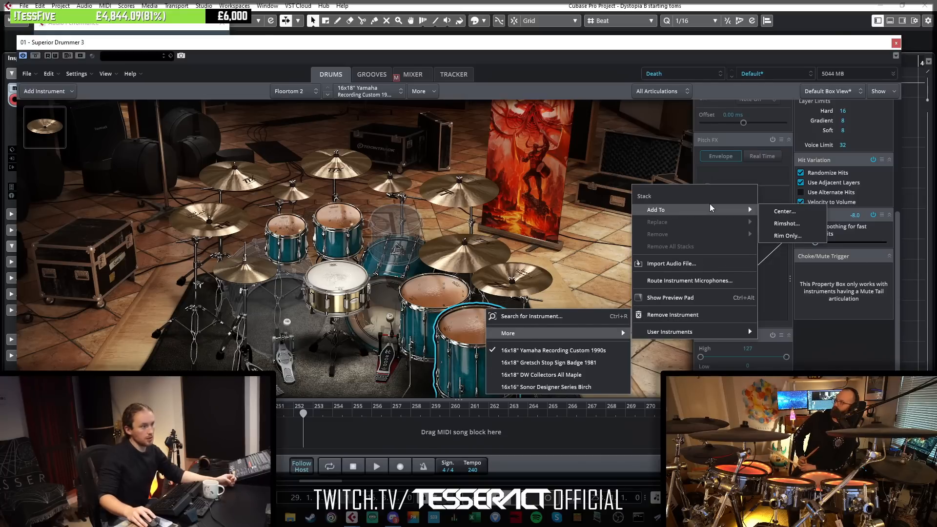
{"action": "left_click", "coordinate": [792, 215]}
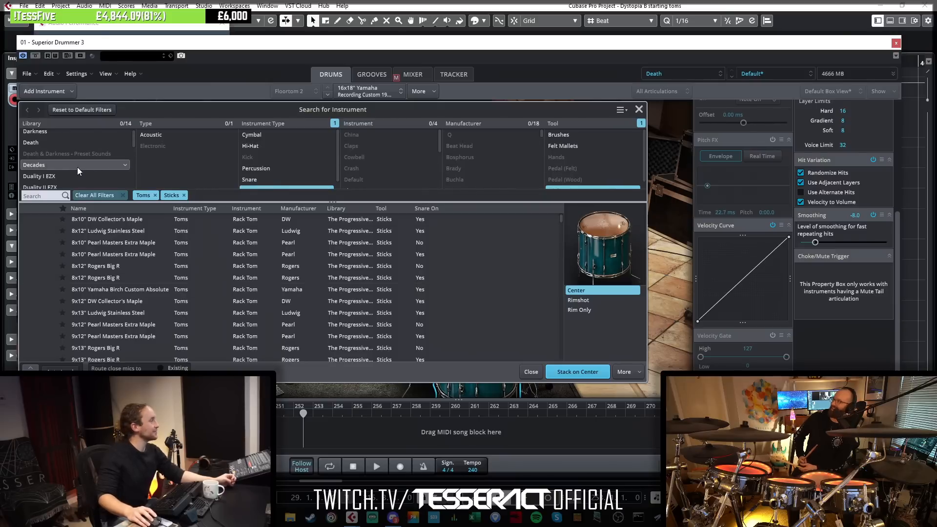
Filter the instrument search to Duality I EZX, audition its floor toms, and stack the 15x18" Pearl Masterworks Low Tuned on Center.
{"action": "left_click", "coordinate": [60, 177]}
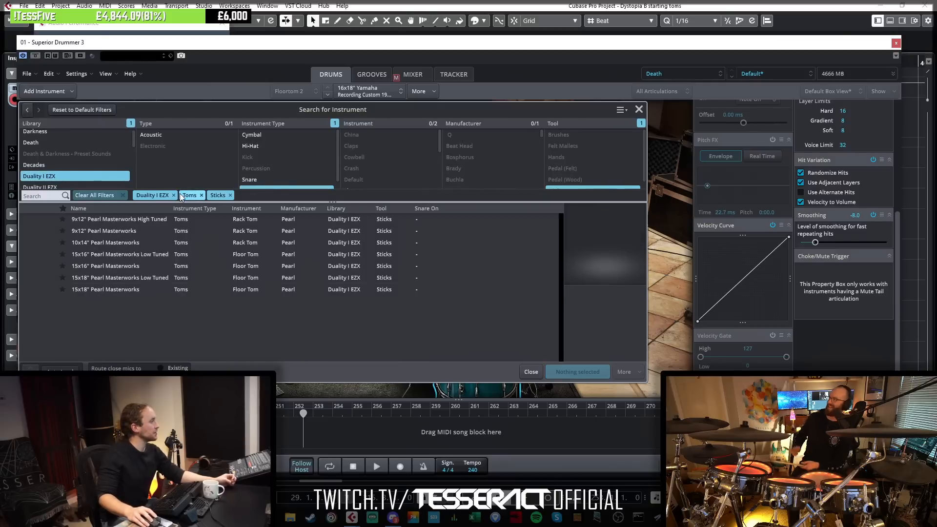
{"action": "left_click", "coordinate": [130, 254]}
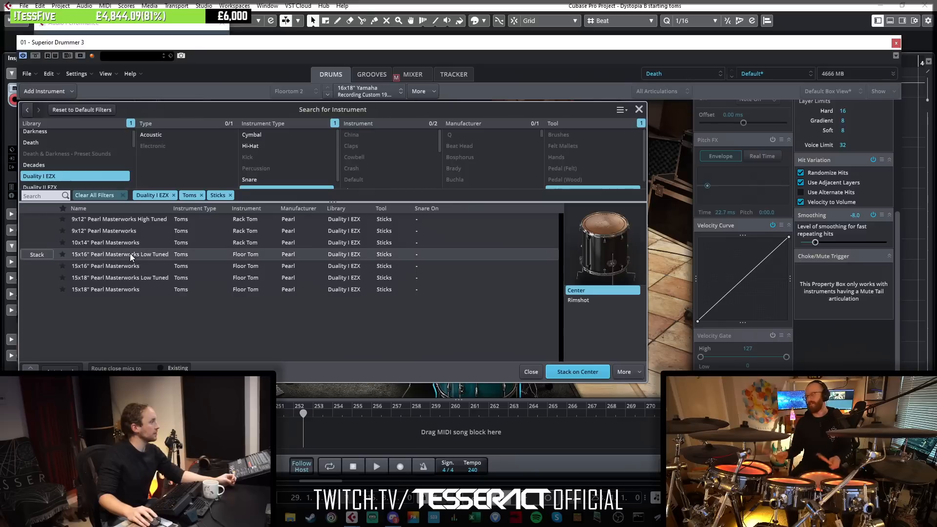
{"action": "left_click", "coordinate": [124, 278]}
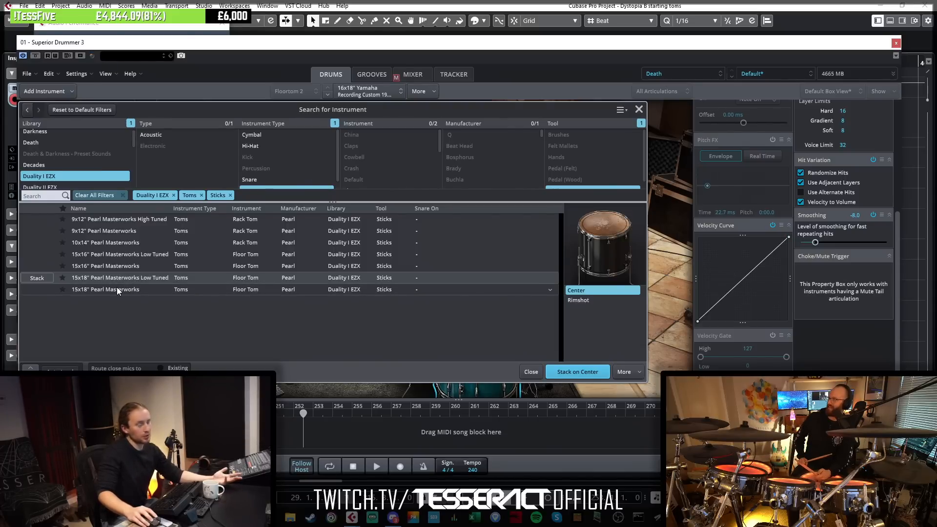
{"action": "left_click", "coordinate": [118, 288]}
{"action": "left_click", "coordinate": [122, 279]}
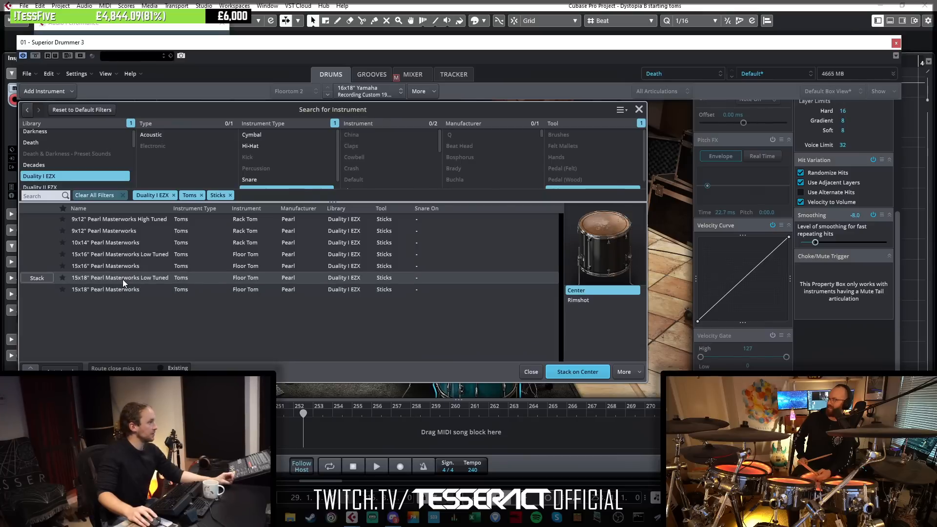
{"action": "left_click", "coordinate": [590, 371]}
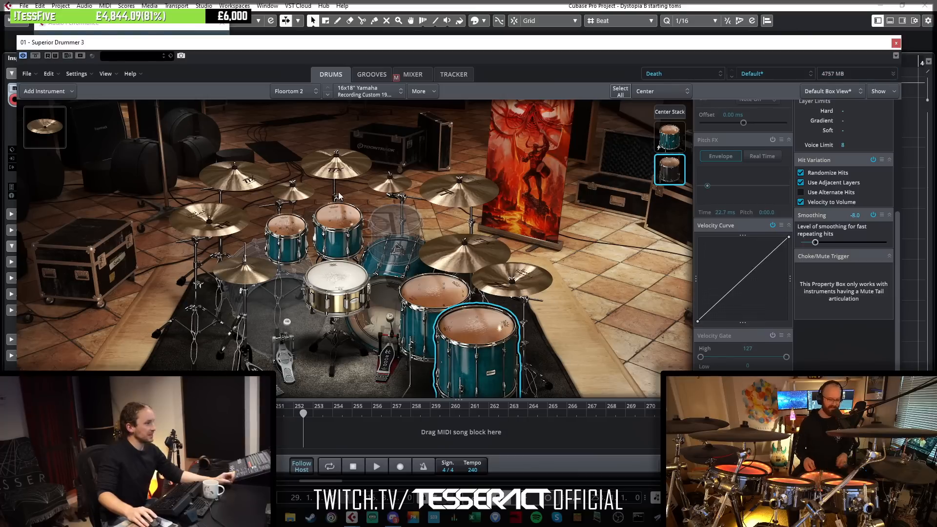
Mute the Floortom 2 Top and Bottom channels in the mixer and locate the stacked tom's X-Floortom 2 channel.
{"action": "left_click", "coordinate": [412, 75]}
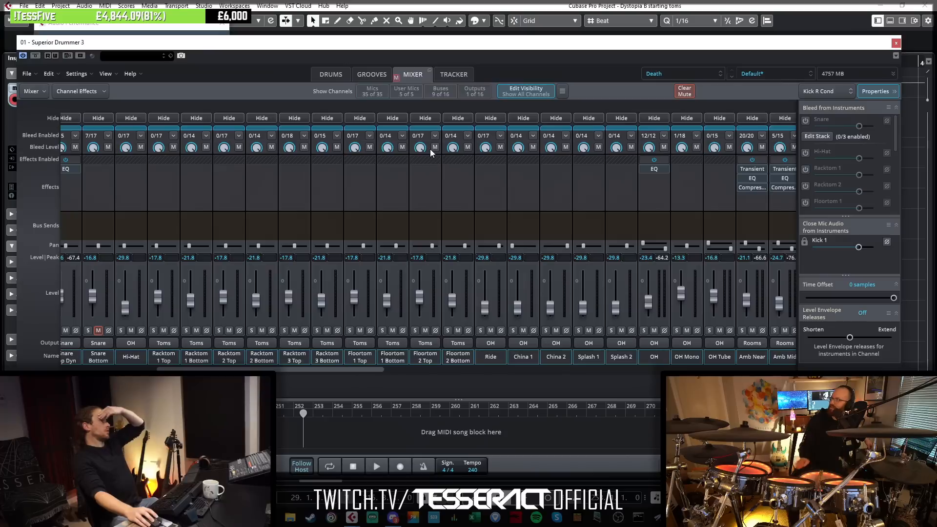
{"action": "left_click", "coordinate": [458, 330]}
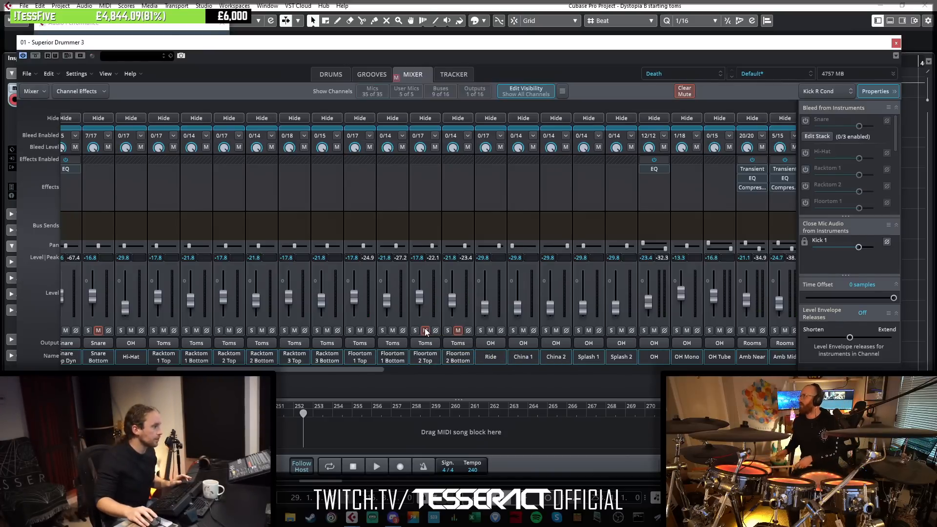
{"action": "left_click_drag", "start_coordinate": [349, 367], "coordinate": [508, 370]}
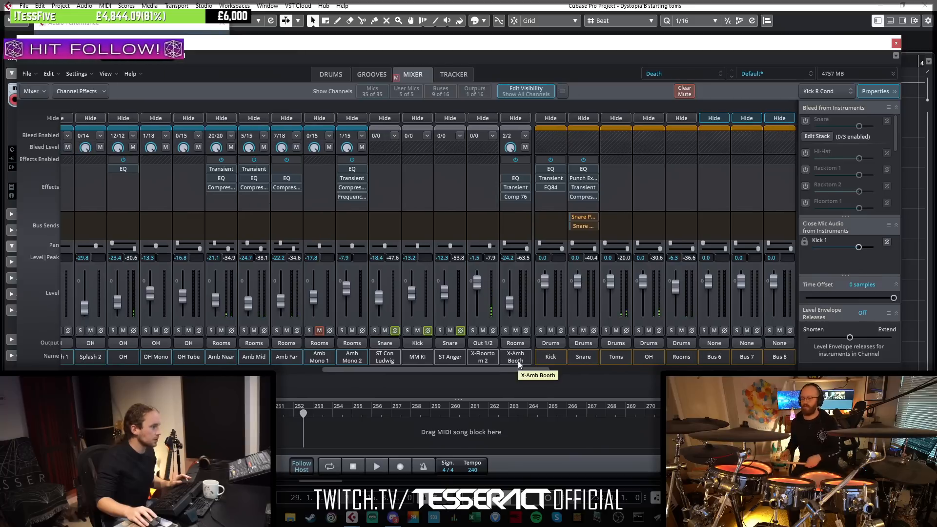
Check which mixer channel the stacked Duality tom's close microphone is routed to.
{"action": "left_click", "coordinate": [347, 76]}
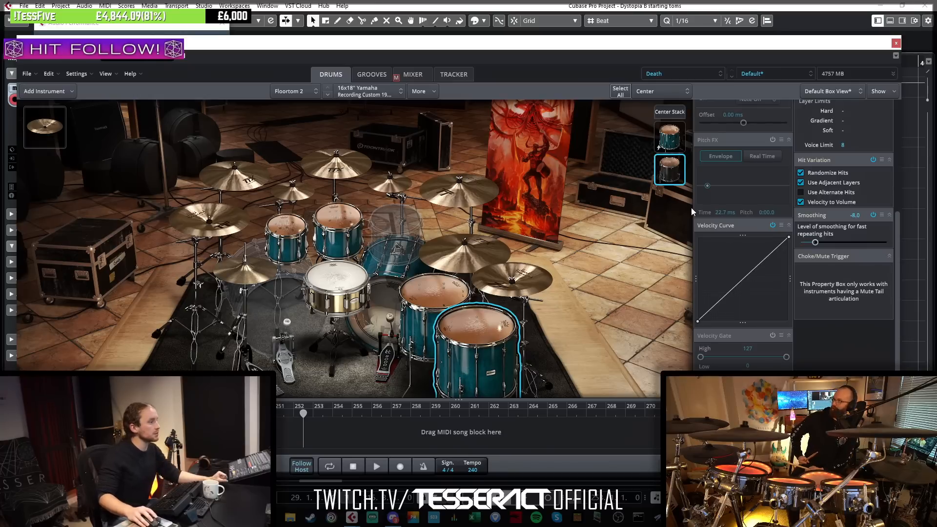
{"action": "right_click", "coordinate": [673, 162]}
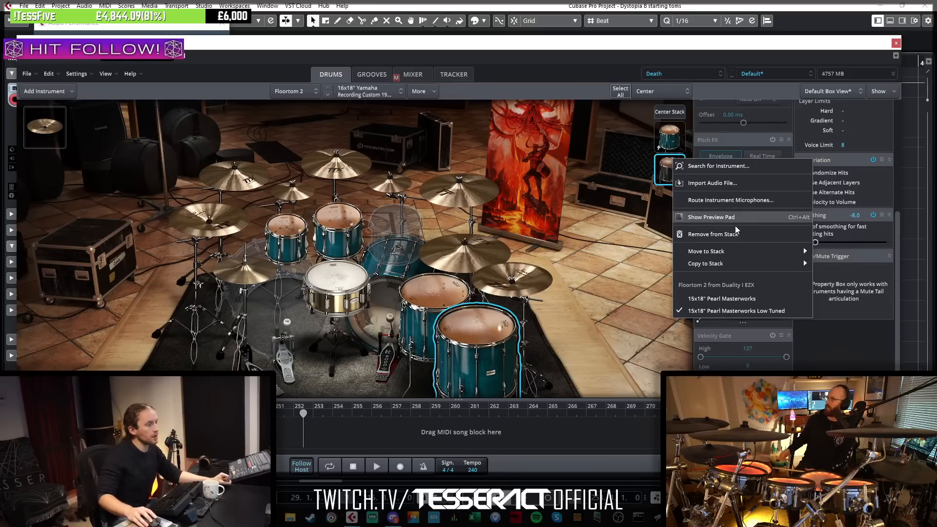
{"action": "left_click", "coordinate": [731, 200]}
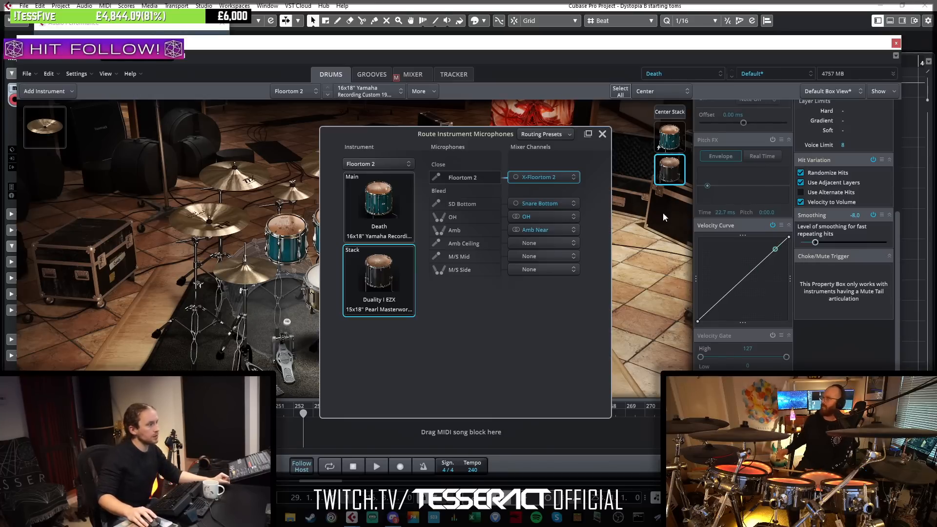
{"action": "left_click", "coordinate": [539, 176]}
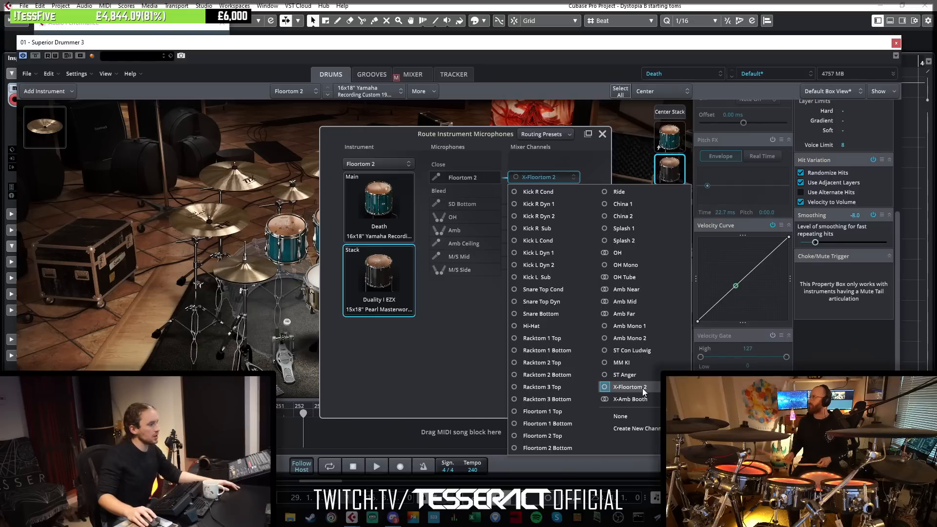
{"action": "left_click", "coordinate": [602, 133]}
Rename the X-Amb Booth mixer channel as Booth.
{"action": "left_click", "coordinate": [422, 74]}
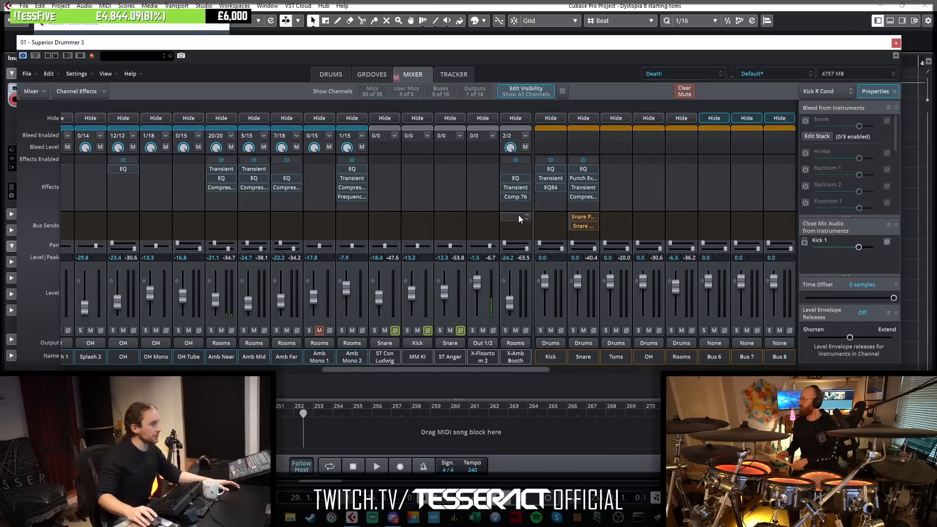
{"action": "double_click", "coordinate": [515, 359]}
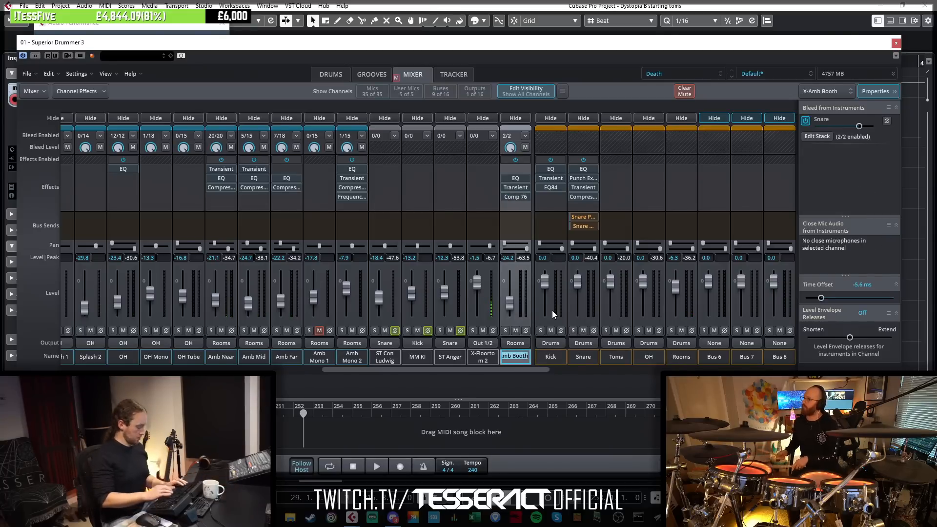
{"action": "type", "text": "Booth"}
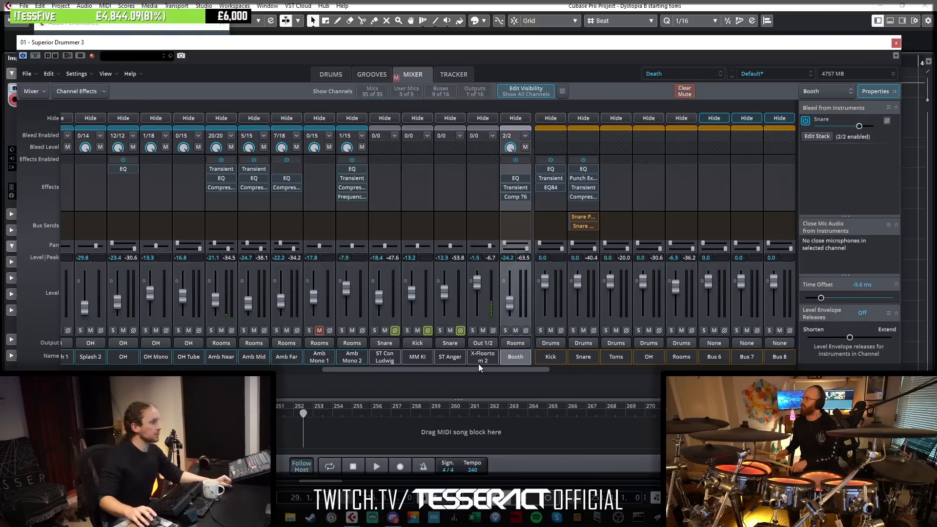
Route the X-Floortom 2 channel to the Toms bus, mute it and lower its level to -15.3 dB.
{"action": "left_click", "coordinate": [490, 343]}
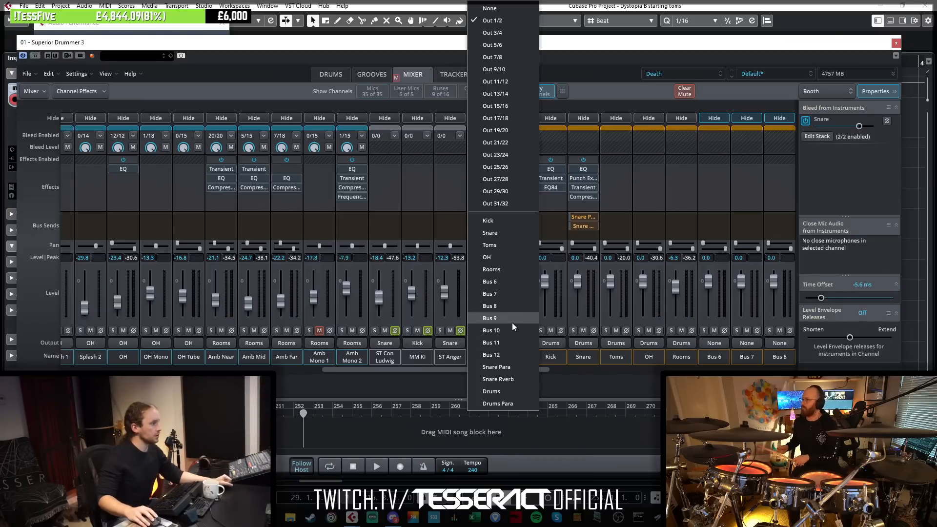
{"action": "left_click", "coordinate": [500, 245]}
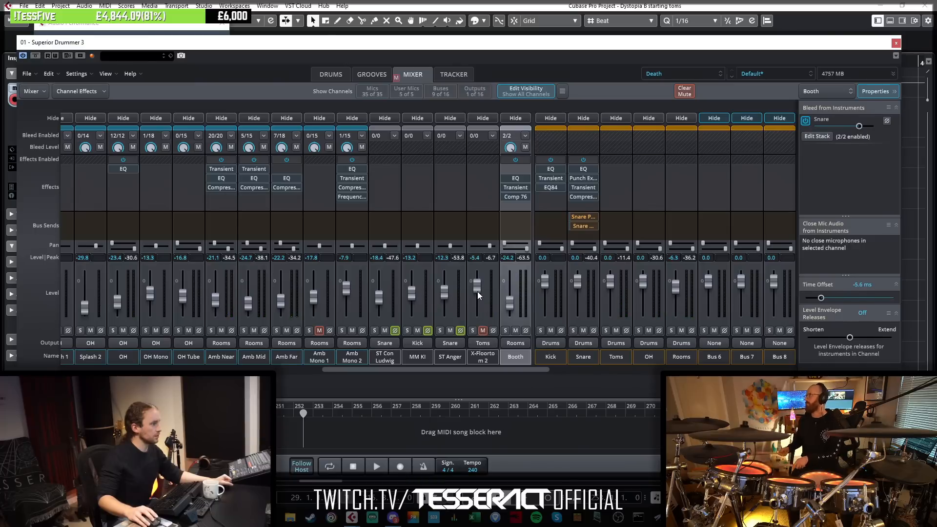
{"action": "left_click_drag", "start_coordinate": [478, 292], "coordinate": [479, 299]}
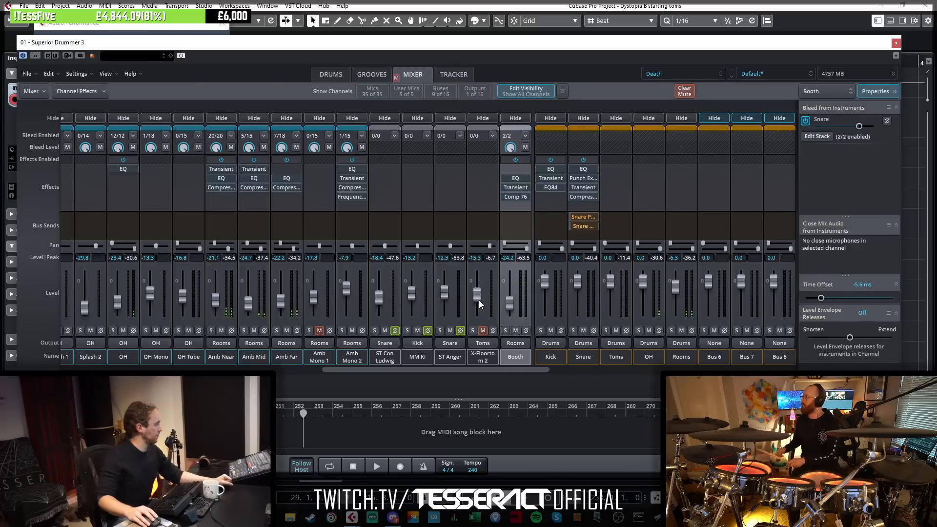
Unmute and solo the Floortom 2 Top channel, and unmute the X-Floortom 2 channel.
{"action": "left_click_drag", "start_coordinate": [395, 369], "coordinate": [240, 372]}
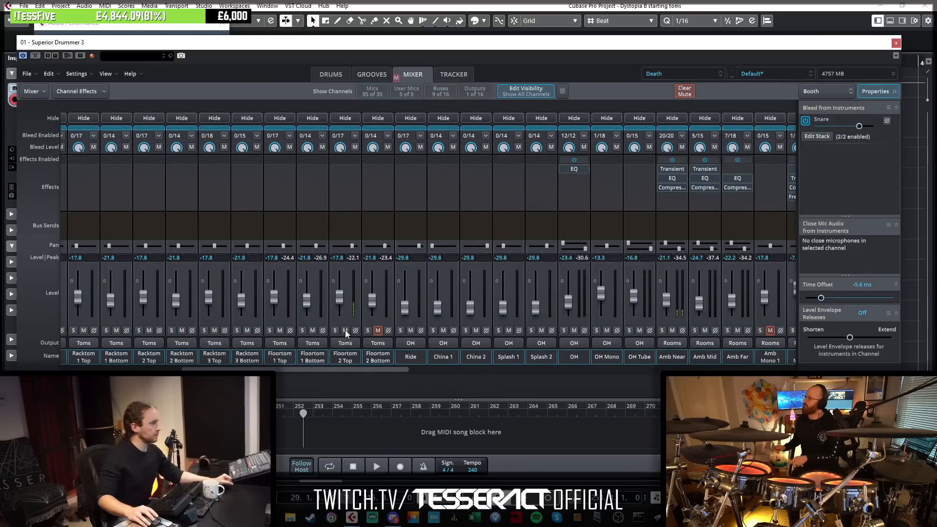
{"action": "left_click_drag", "start_coordinate": [344, 368], "coordinate": [345, 368]}
{"action": "left_click", "coordinate": [321, 331]}
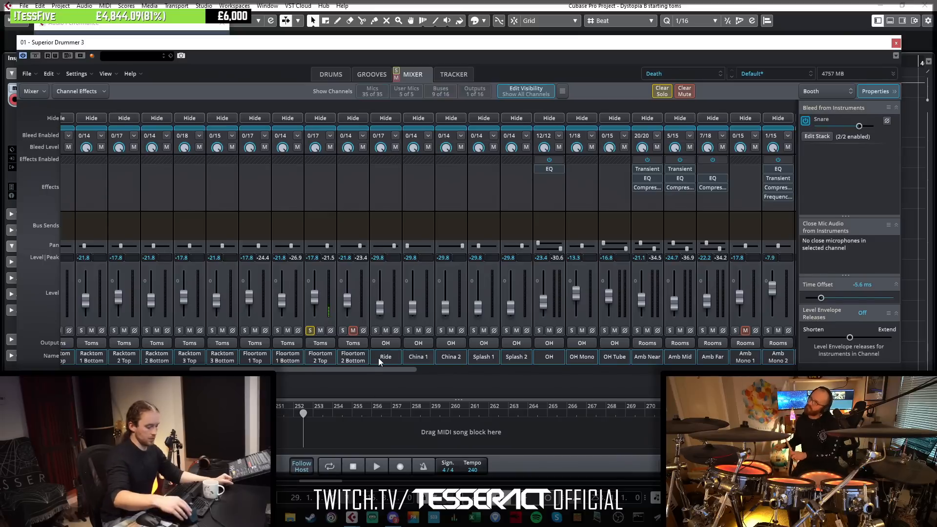
{"action": "left_click_drag", "start_coordinate": [396, 370], "coordinate": [484, 376]}
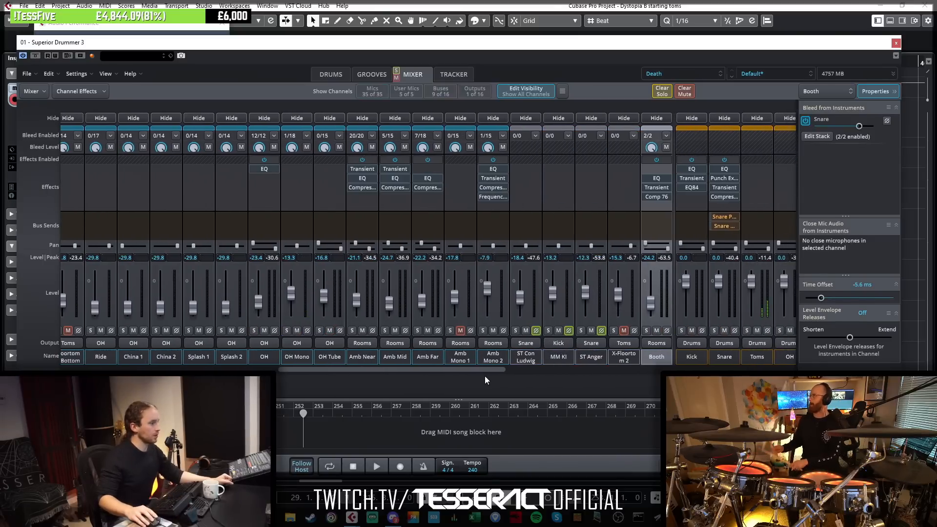
{"action": "left_click", "coordinate": [621, 330]}
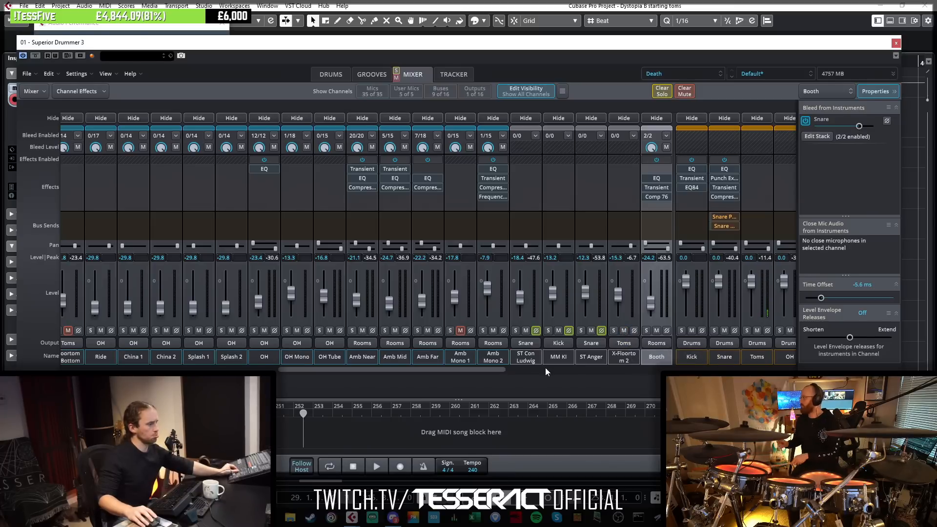
Examine the X-Floortom 2 channel's properties and those of the main Yamaha tom in Floortom 2's Center stack.
{"action": "left_click", "coordinate": [621, 358]}
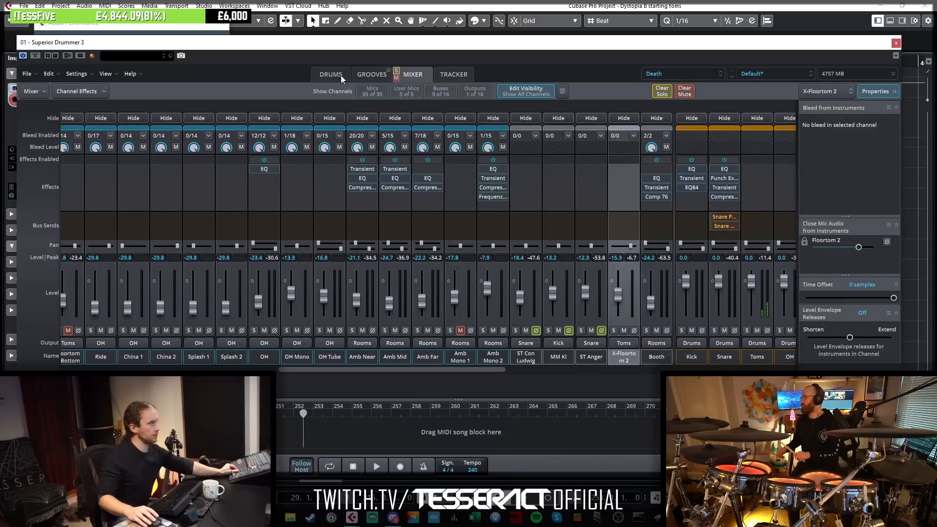
{"action": "left_click", "coordinate": [327, 73]}
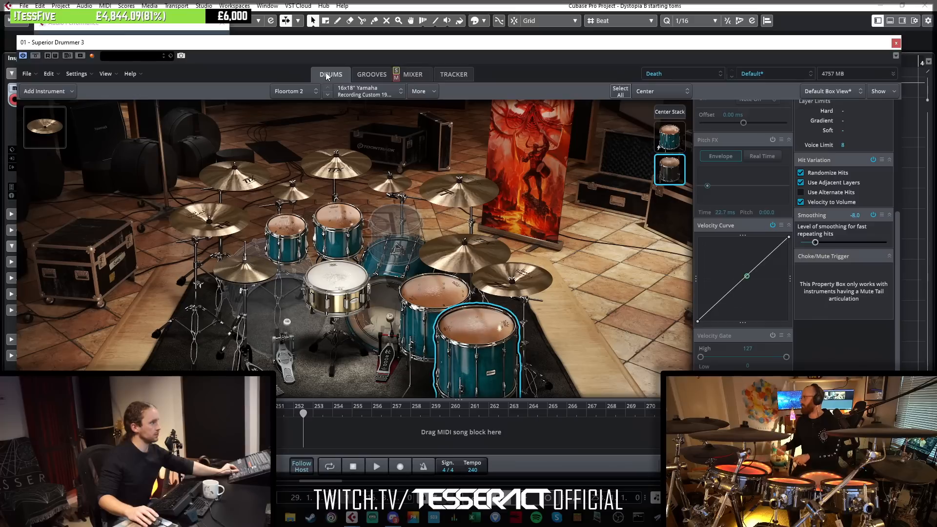
{"action": "left_click", "coordinate": [665, 144]}
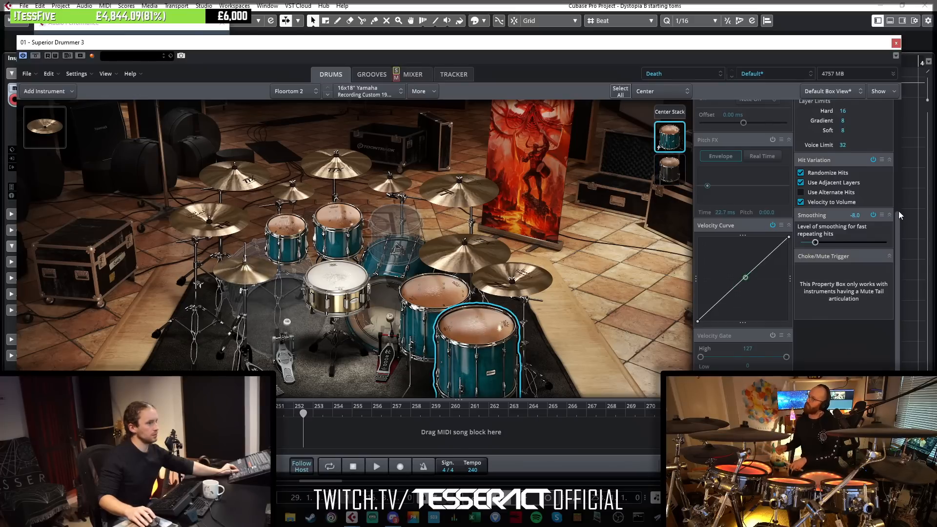
{"action": "scroll", "coordinate": [899, 227], "scroll_direction": "up", "scroll_amount": 5}
Solo Floortom 2 Top and X-Floortom 2 together, compare with X-Floortom 2 pulled fully down, and set its level to -13.4 dB.
{"action": "left_click", "coordinate": [413, 74]}
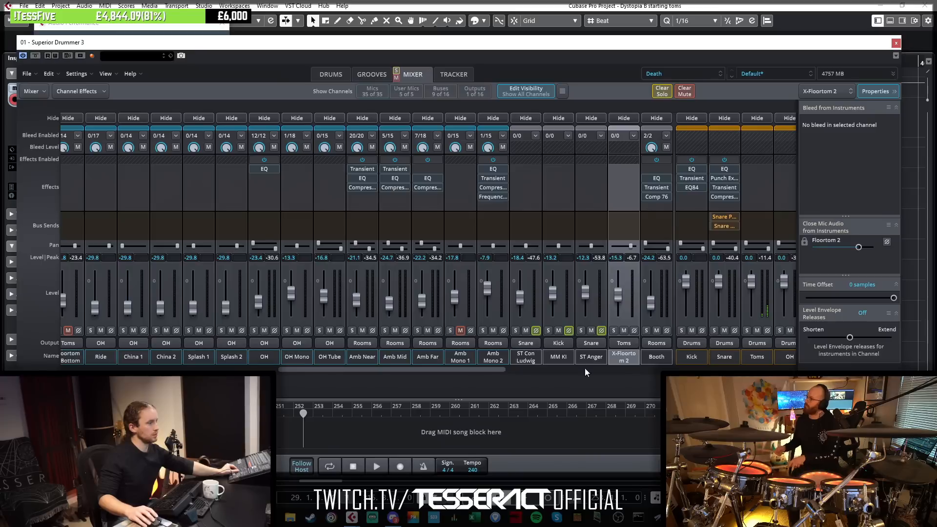
{"action": "left_click", "coordinate": [396, 71]}
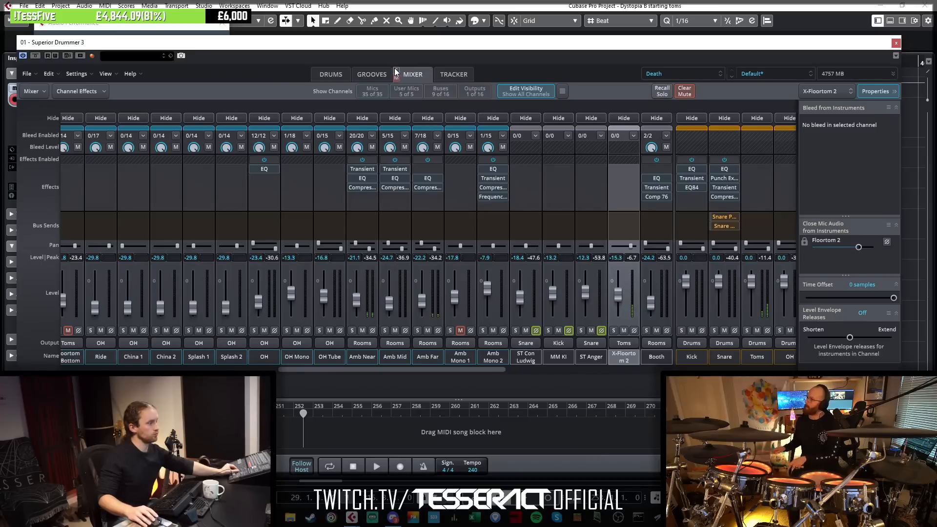
{"action": "left_click", "coordinate": [615, 330]}
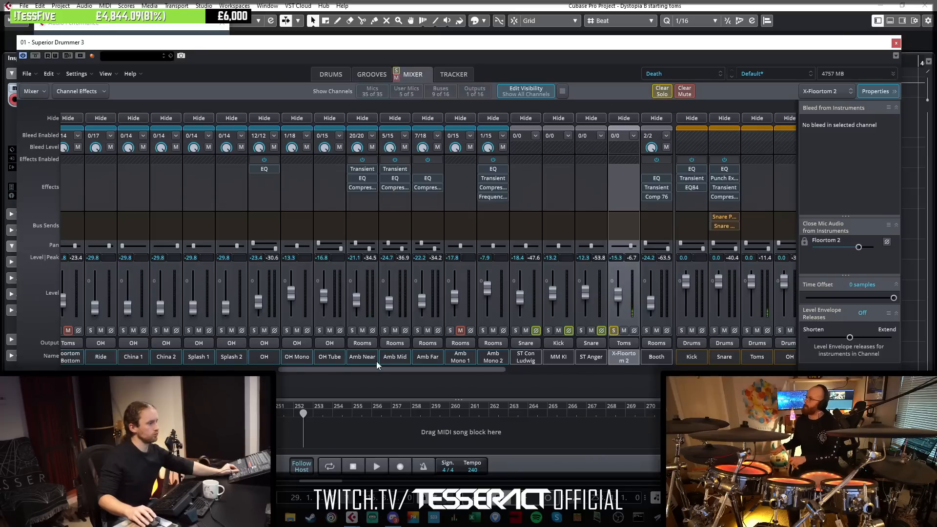
{"action": "left_click_drag", "start_coordinate": [323, 370], "coordinate": [288, 370]}
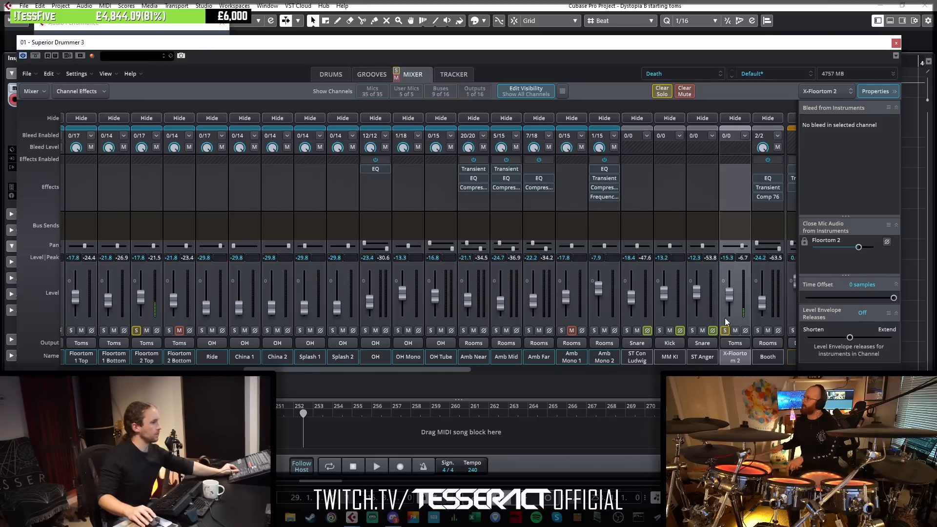
{"action": "left_click_drag", "start_coordinate": [728, 297], "coordinate": [730, 330]}
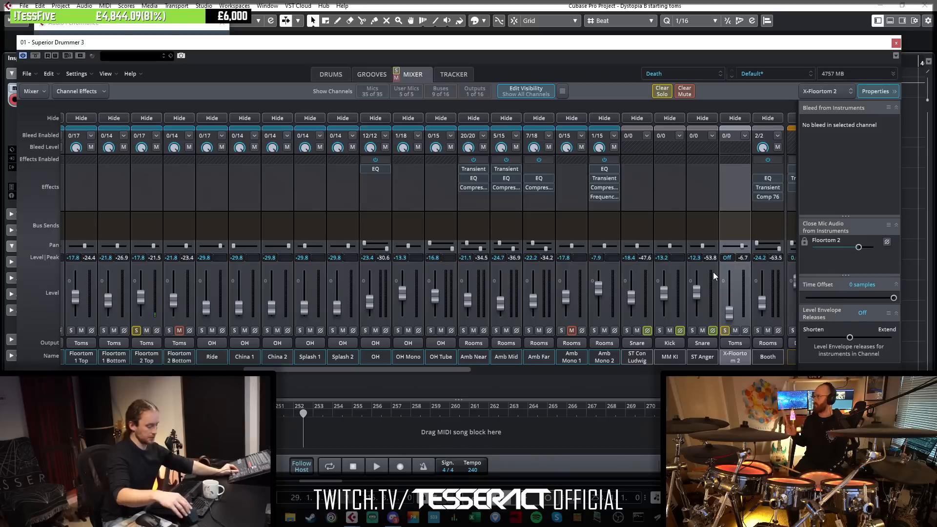
{"action": "left_click_drag", "start_coordinate": [727, 315], "coordinate": [737, 294]}
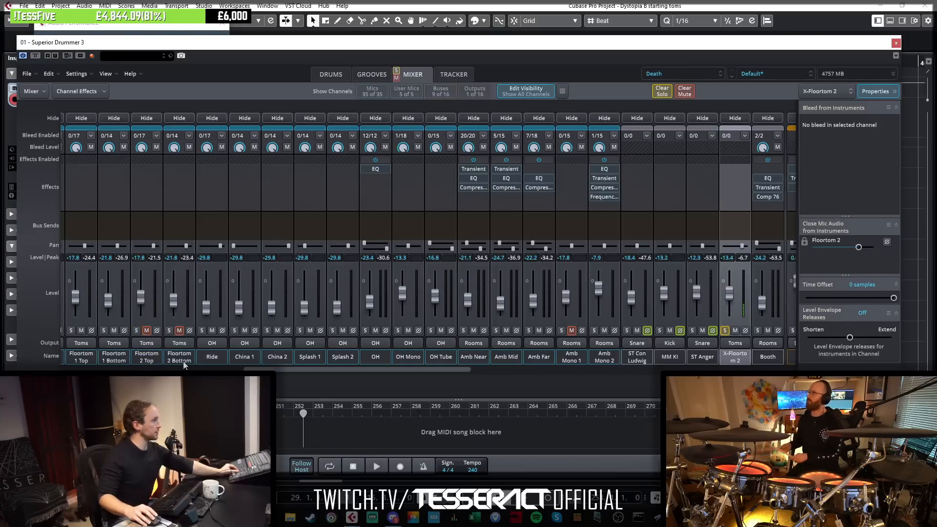
Audition the Amb Near, Amb Mid and Amb Far channels in solo, and leave no channel soloed.
{"action": "left_click_drag", "start_coordinate": [317, 369], "coordinate": [359, 368]}
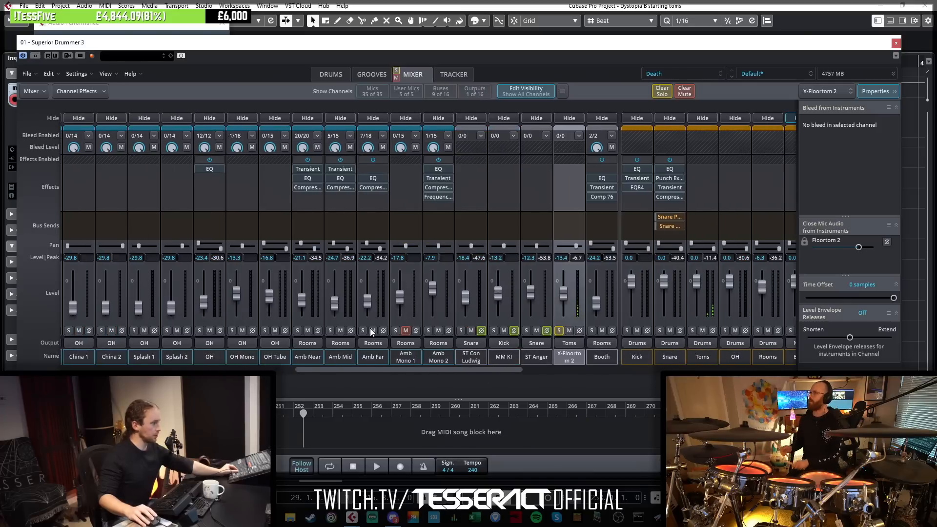
{"action": "left_click", "coordinate": [330, 331]}
{"action": "left_click", "coordinate": [298, 331]}
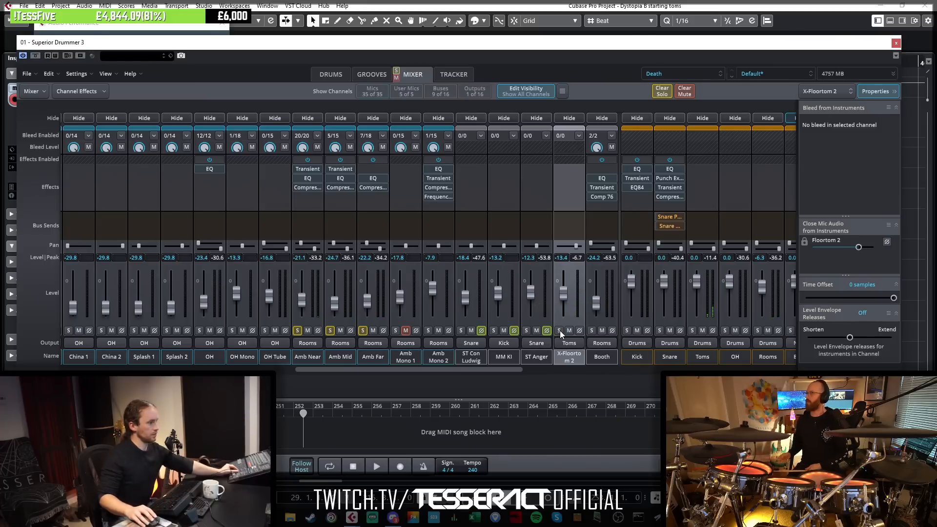
{"action": "left_click", "coordinate": [330, 331]}
{"action": "left_click", "coordinate": [297, 330]}
{"action": "left_click", "coordinate": [363, 330]}
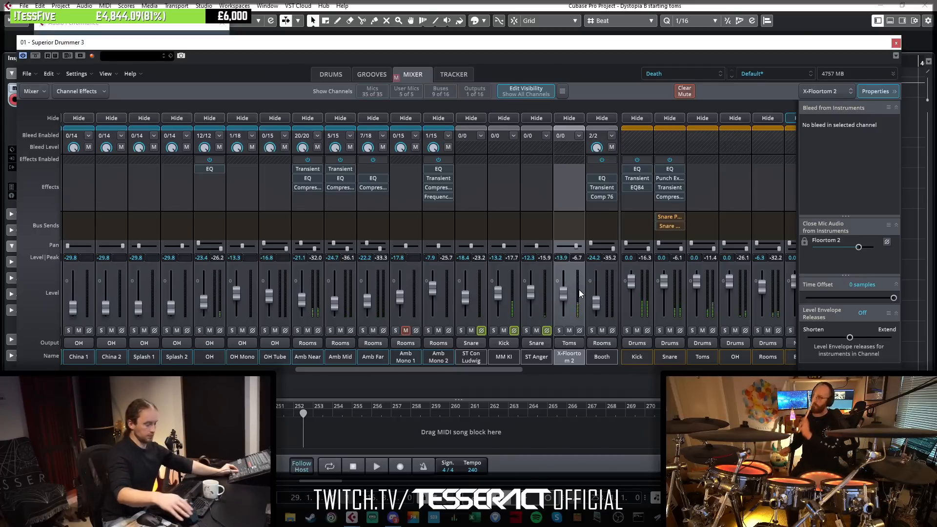
Reset the X-Floortom 2 channel's level to 0.0 dB.
{"action": "double_click", "coordinate": [565, 297]}
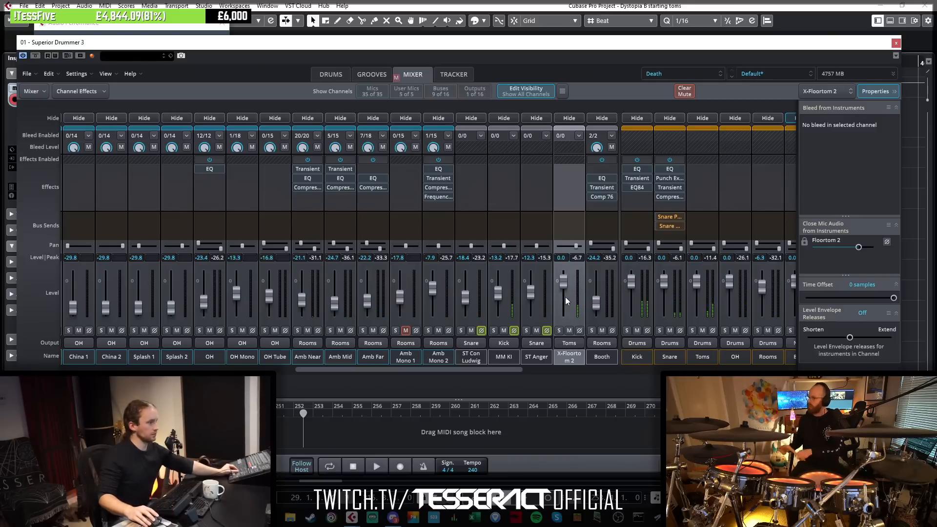
Lower the X-Floortom 2 channel's level to -11.0 dB, comparing the mix with the channel muted and unmuted.
{"action": "left_click_drag", "start_coordinate": [564, 287], "coordinate": [565, 297]}
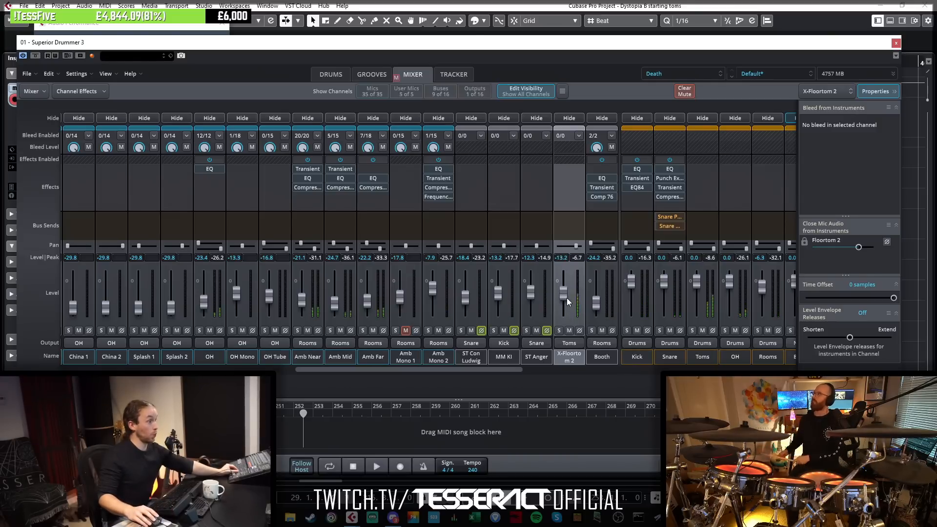
{"action": "left_click_drag", "start_coordinate": [567, 297], "coordinate": [564, 296]}
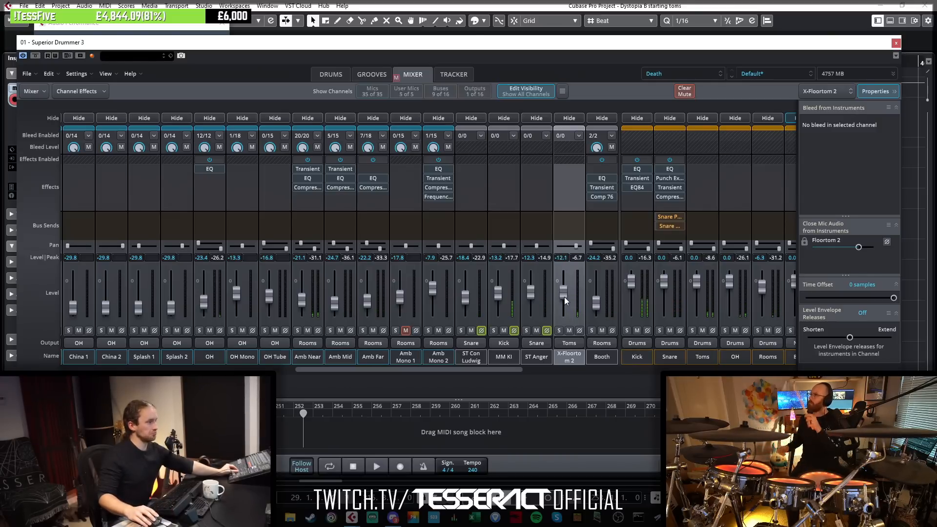
{"action": "left_click", "coordinate": [569, 331]}
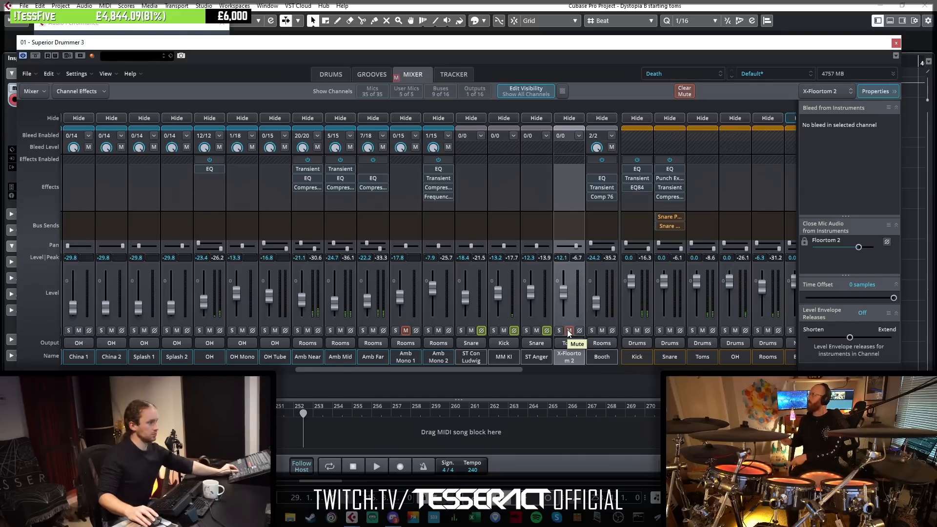
{"action": "left_click", "coordinate": [569, 332]}
{"action": "left_click_drag", "start_coordinate": [564, 293], "coordinate": [562, 289]}
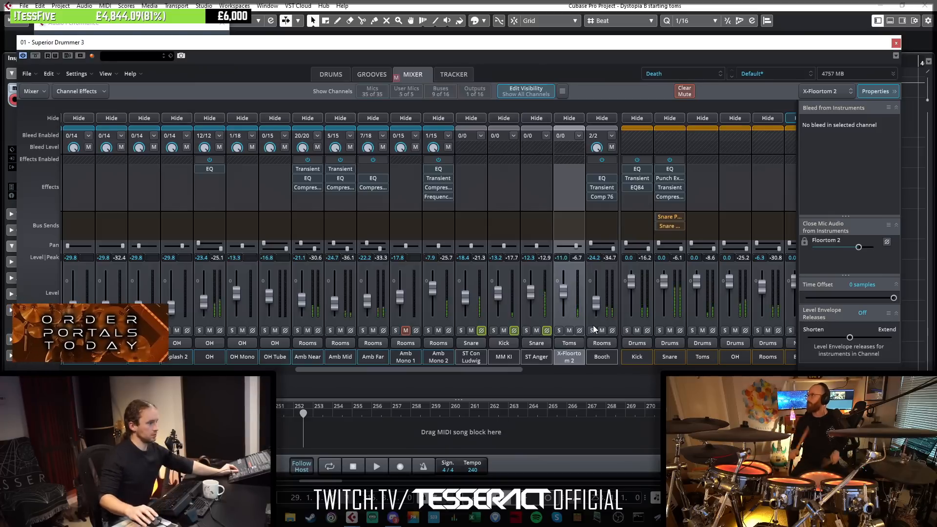
Solo X-Floortom 2 and insert an EQ with a -4.5 dB cut at 690.86 Hz, Q 1.62, and a second dip between 200 and 500 Hz.
{"action": "left_click", "coordinate": [560, 331]}
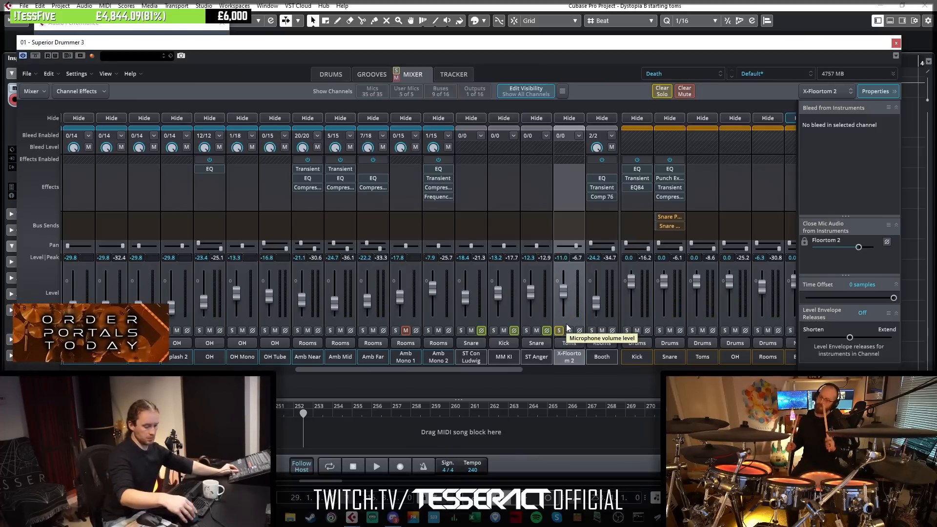
{"action": "left_click", "coordinate": [566, 179]}
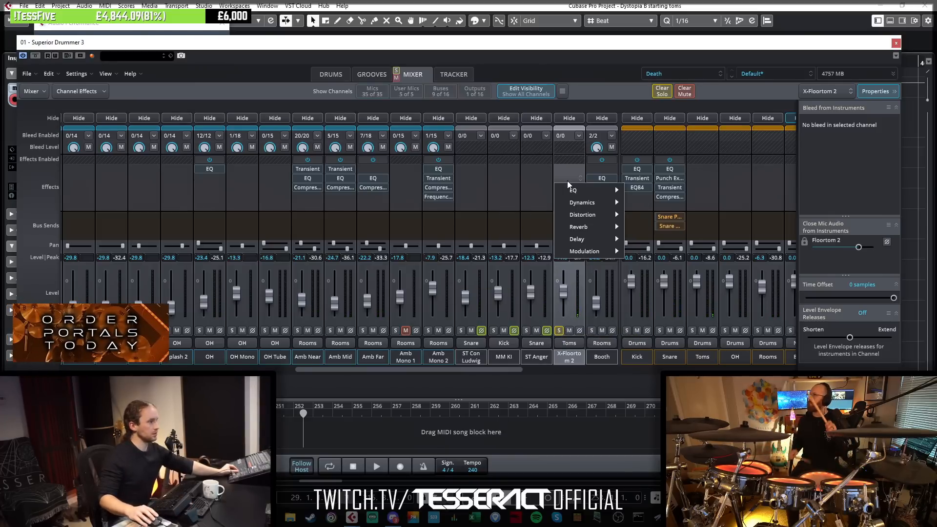
{"action": "mouse_move", "coordinate": [592, 195]}
{"action": "left_click", "coordinate": [630, 192]}
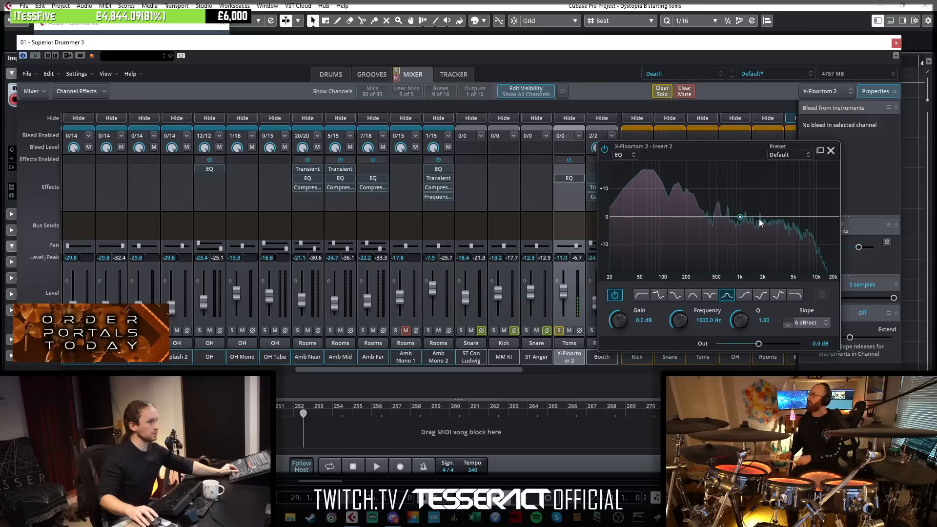
{"action": "left_click_drag", "start_coordinate": [740, 218], "coordinate": [727, 232]}
{"action": "left_click_drag", "start_coordinate": [738, 324], "coordinate": [740, 316]}
{"action": "left_click_drag", "start_coordinate": [625, 321], "coordinate": [625, 319]}
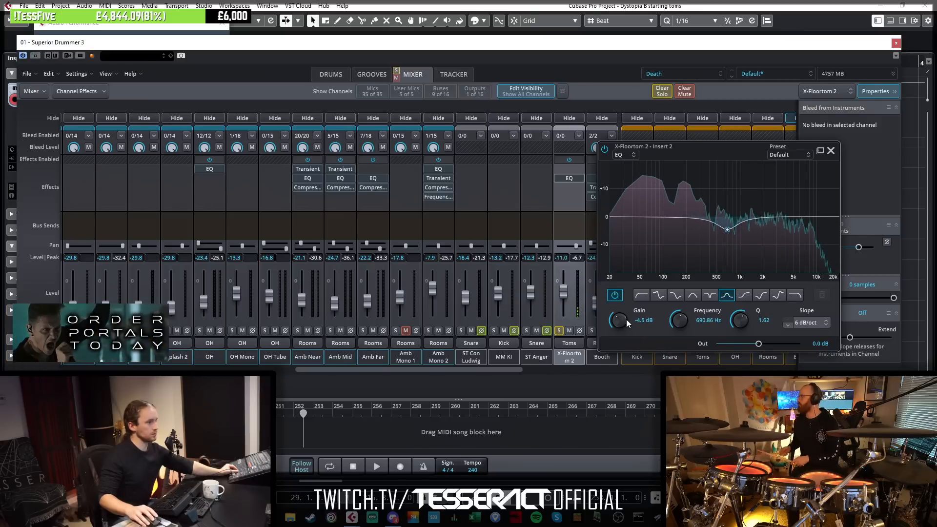
{"action": "mouse_move", "coordinate": [701, 216]}
{"action": "left_mouse_down"}
{"action": "mouse_move", "coordinate": [703, 194]}
{"action": "mouse_move", "coordinate": [704, 231]}
{"action": "left_mouse_up"}
{"action": "left_click_drag", "start_coordinate": [743, 320], "coordinate": [745, 318]}
Add a 36 dB/oct low cut at 43.956 Hz with Q 0.76 to the X-Floortom 2 EQ, close it and unsolo the channel.
{"action": "left_click_drag", "start_coordinate": [616, 218], "coordinate": [623, 225]}
{"action": "left_click", "coordinate": [642, 295]}
{"action": "left_click", "coordinate": [810, 323]}
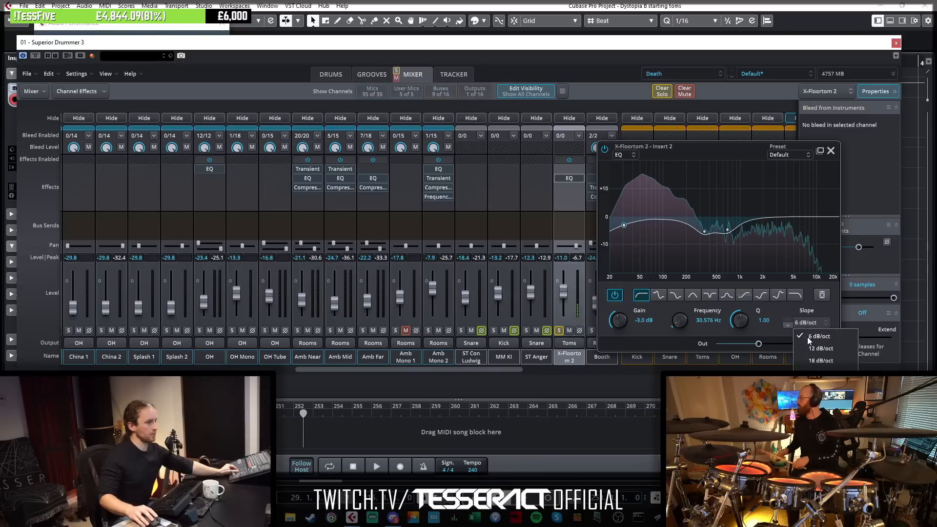
{"action": "left_click", "coordinate": [821, 398]}
{"action": "left_click_drag", "start_coordinate": [624, 225], "coordinate": [630, 239]}
{"action": "left_click_drag", "start_coordinate": [738, 320], "coordinate": [738, 325]}
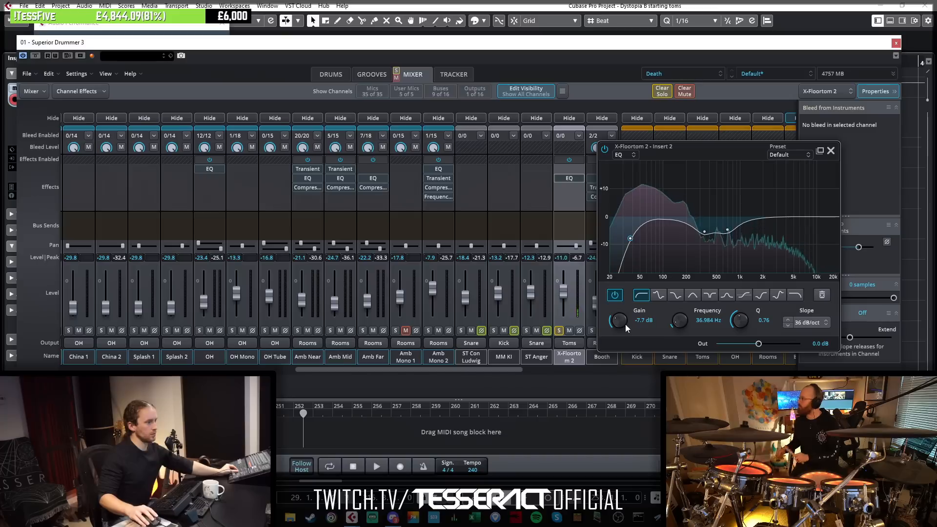
{"action": "left_click_drag", "start_coordinate": [680, 321], "coordinate": [680, 315]}
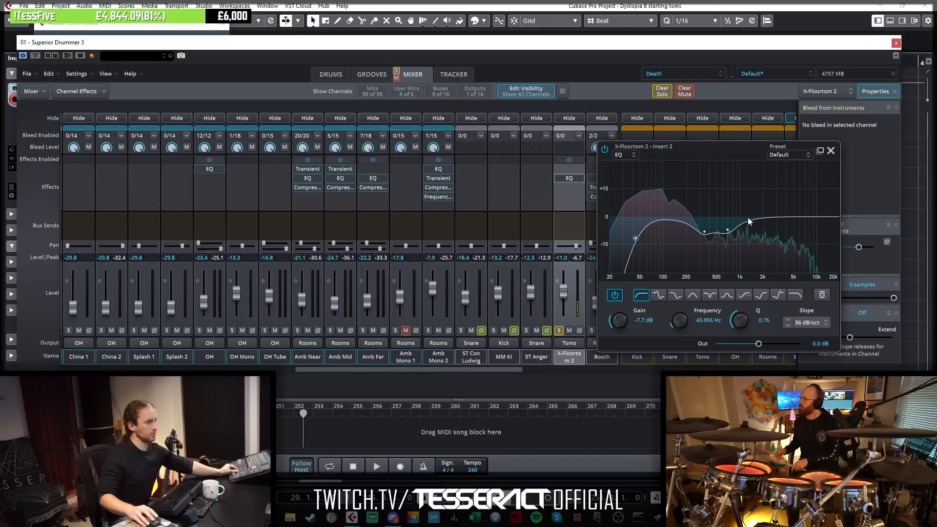
{"action": "left_click", "coordinate": [831, 150]}
{"action": "left_click", "coordinate": [559, 330]}
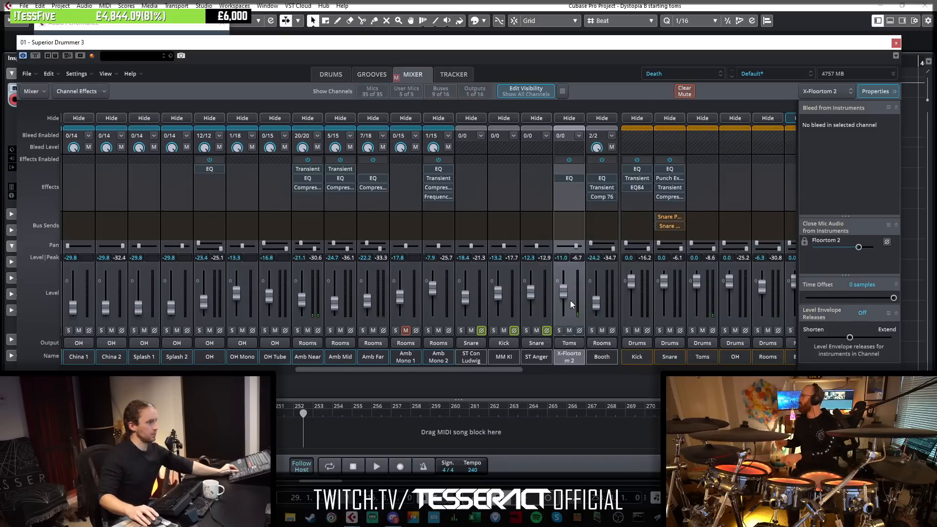
Rename the X-Floortom 2 channel as Floor 2.
{"action": "double_click", "coordinate": [554, 360]}
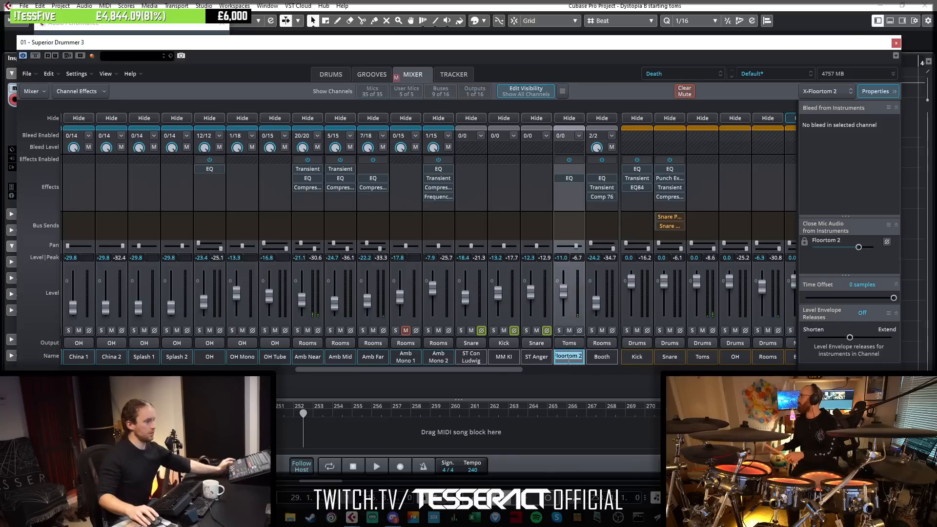
{"action": "type", "text": "F"}
{"action": "key", "text": "BackSpace"}
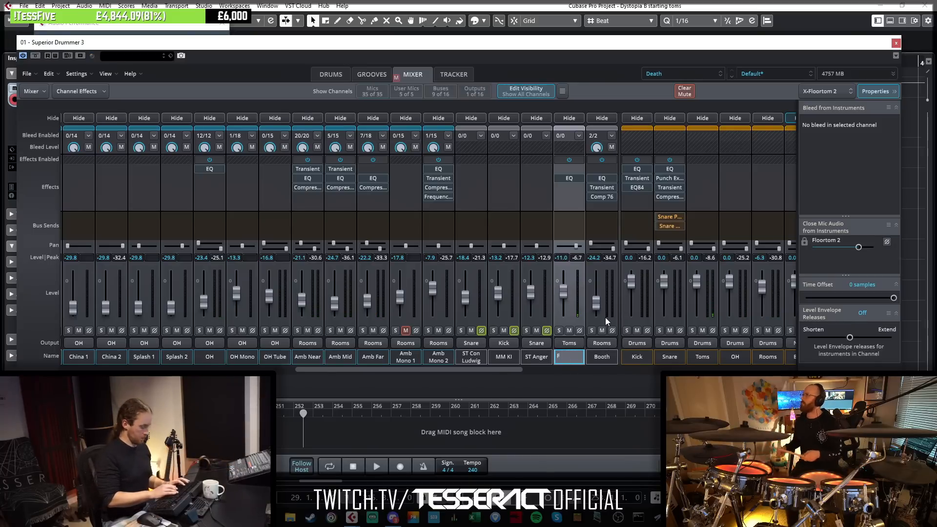
{"action": "type", "text": "Floor 2"}
{"action": "key", "text": "Return"}
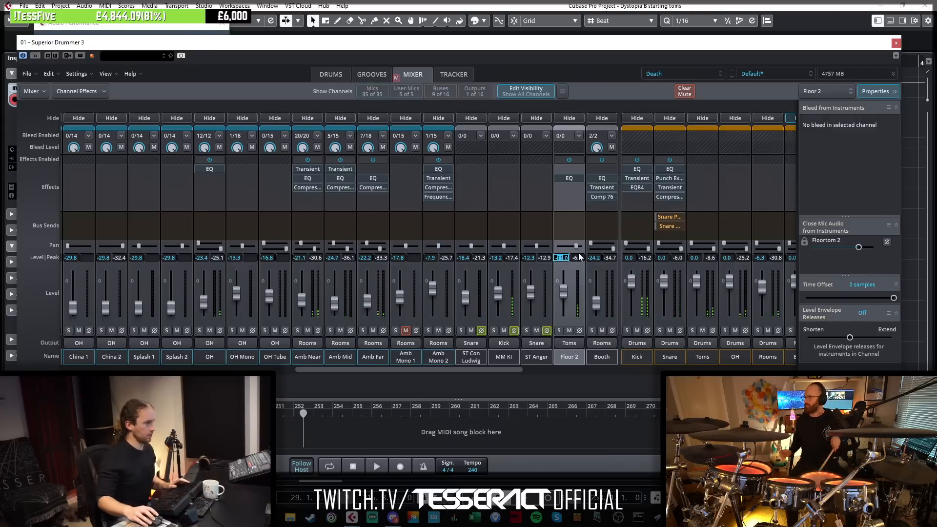
Set the Floor 2 channel's level to -9 dB and fine-tune it to -8.3 dB.
{"action": "type", "text": "-9"}
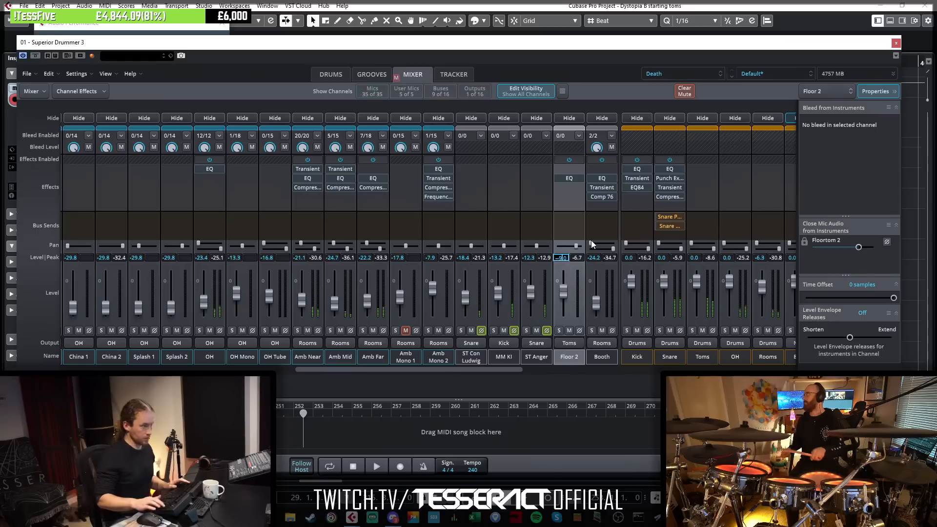
{"action": "key", "text": "Return"}
{"action": "left_click_drag", "start_coordinate": [566, 279], "coordinate": [568, 291]}
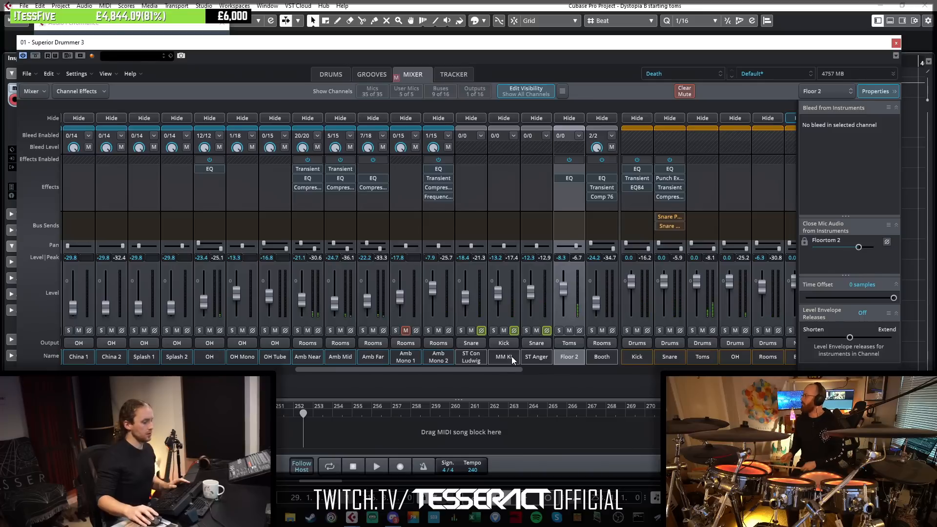
Return to the drum kit view and check the rack toms and both floor toms one by one, ending on Floortom 1.
{"action": "left_click", "coordinate": [332, 76]}
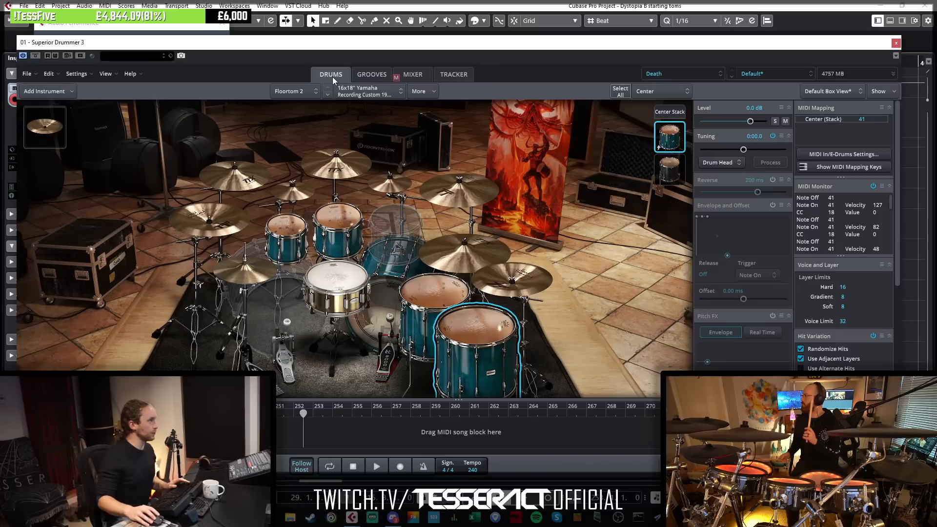
{"action": "left_click", "coordinate": [338, 226]}
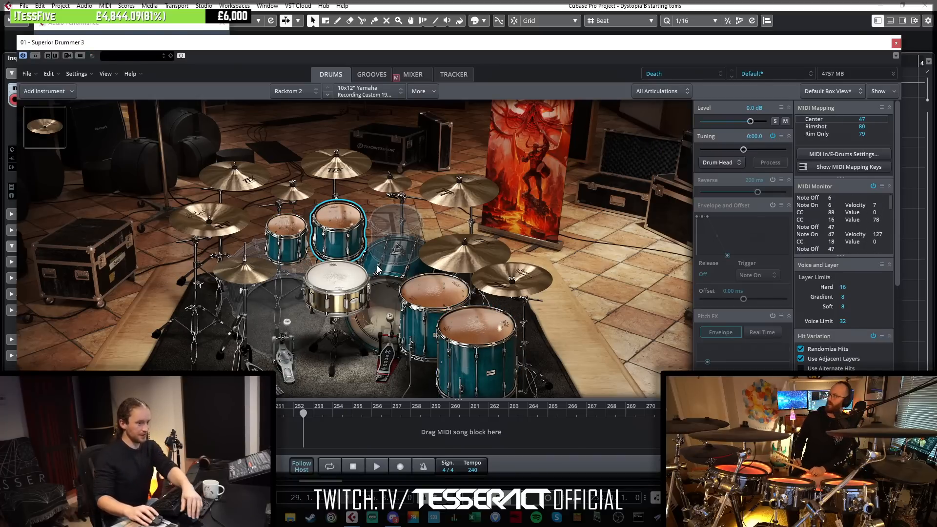
{"action": "left_click", "coordinate": [285, 230]}
{"action": "left_click", "coordinate": [342, 224]}
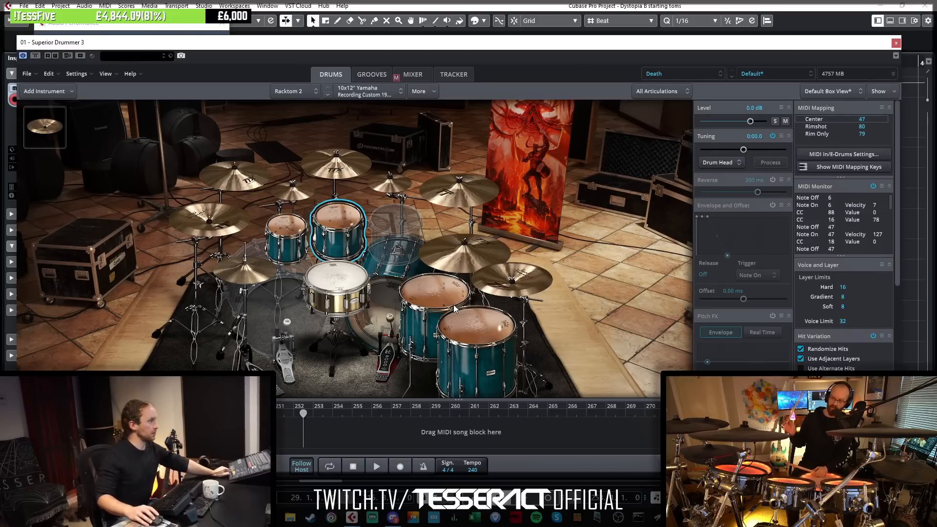
{"action": "left_click", "coordinate": [475, 332]}
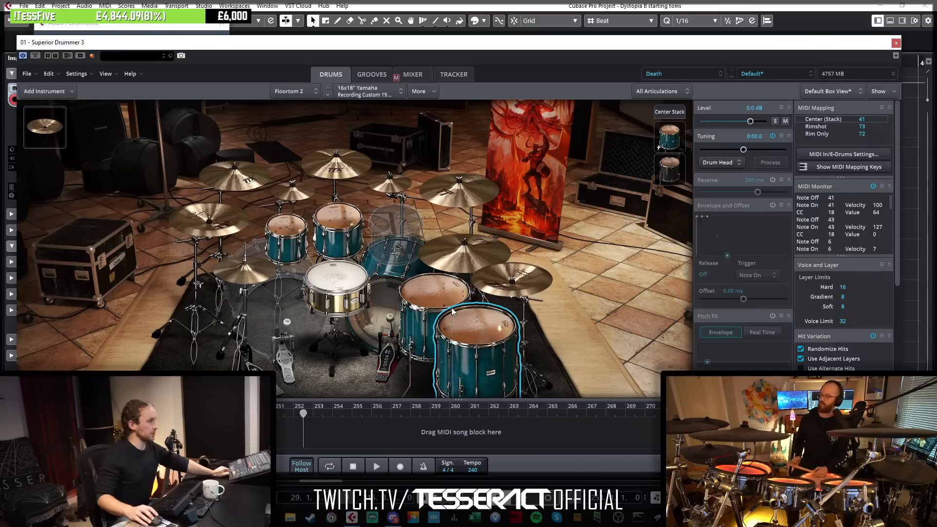
{"action": "right_click", "coordinate": [442, 297]}
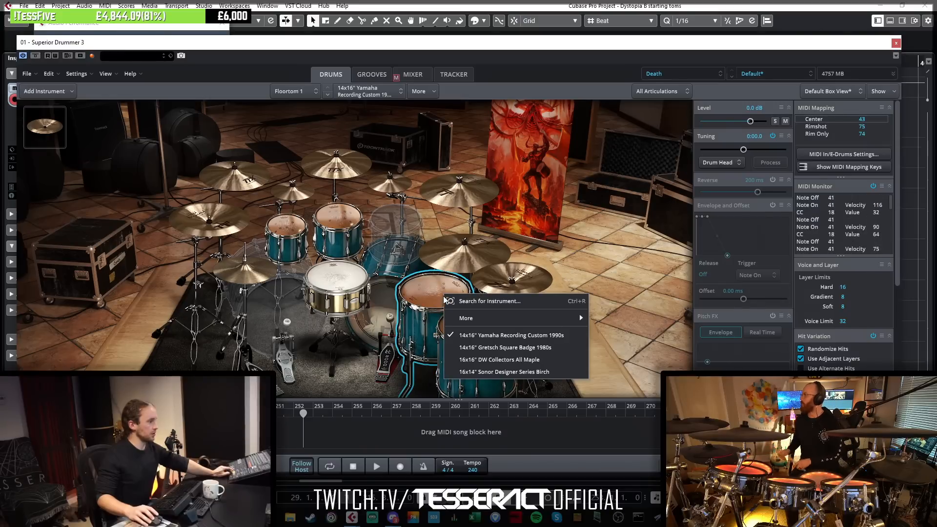
{"action": "left_click", "coordinate": [429, 286]}
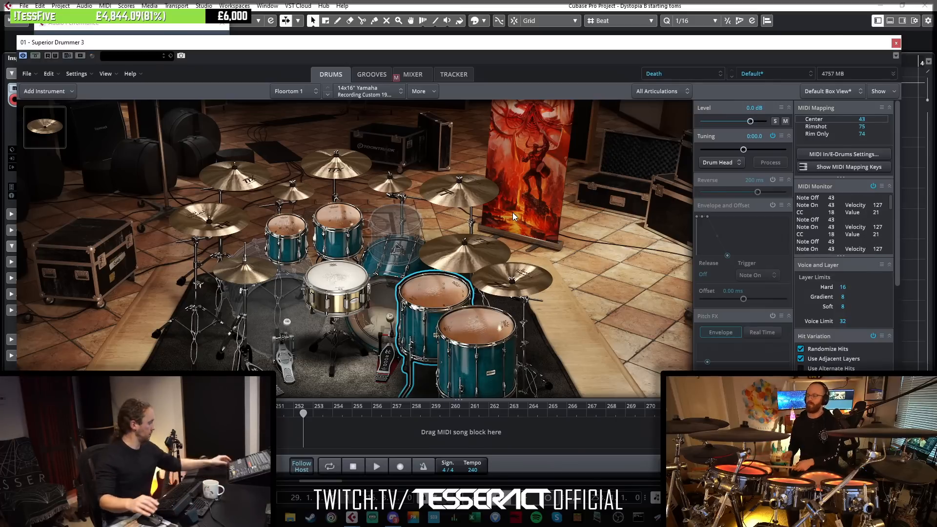
Start adding a stacked instrument to Floortom 1's Center articulation and filter the instrument search to the Duality I EZX library.
{"action": "right_click", "coordinate": [447, 296]}
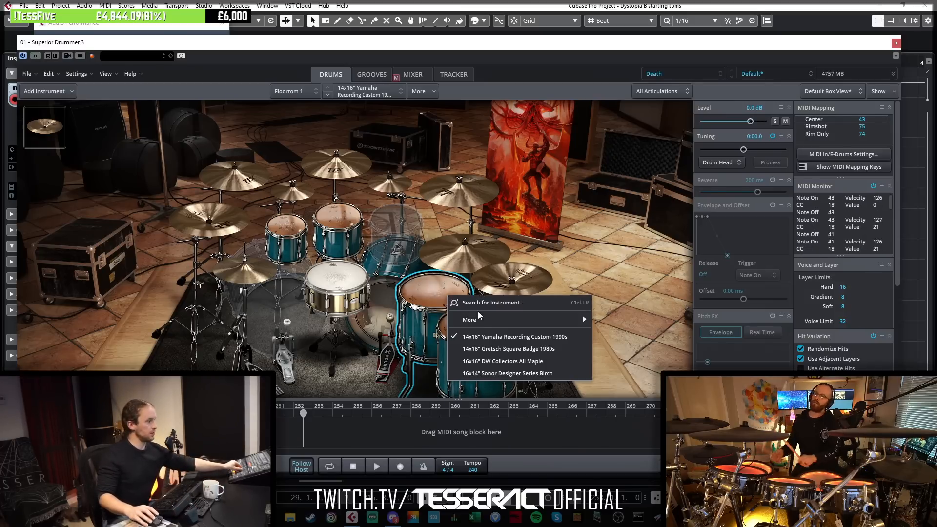
{"action": "mouse_move", "coordinate": [485, 317]}
{"action": "mouse_move", "coordinate": [695, 195]}
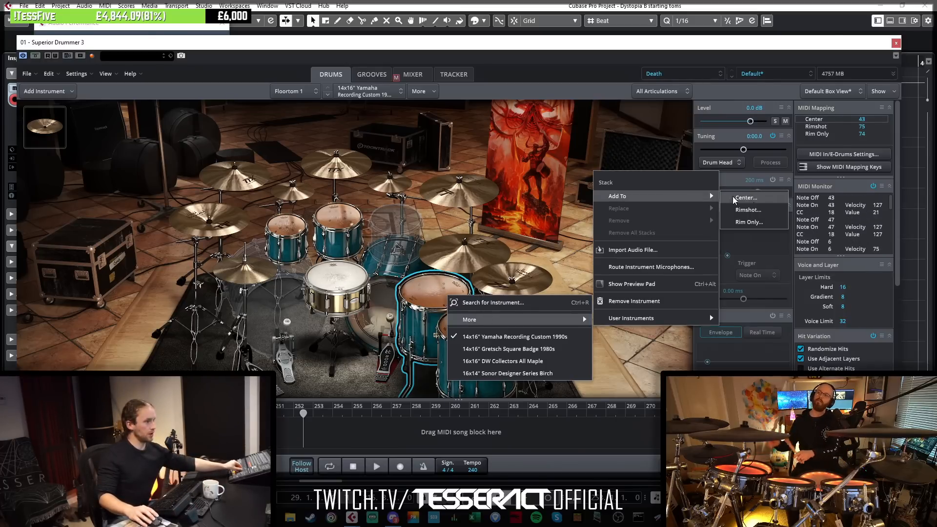
{"action": "left_click", "coordinate": [748, 197]}
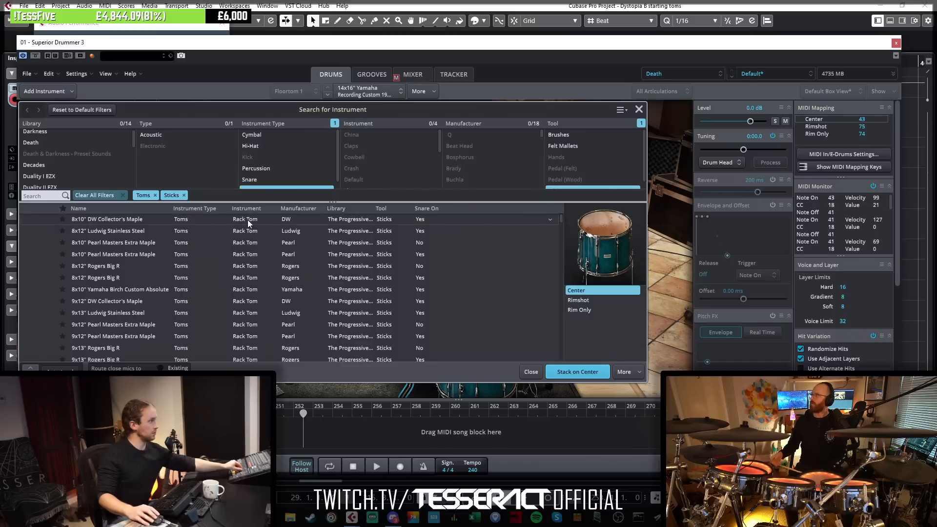
{"action": "scroll", "coordinate": [64, 169], "scroll_direction": "up", "scroll_amount": 1}
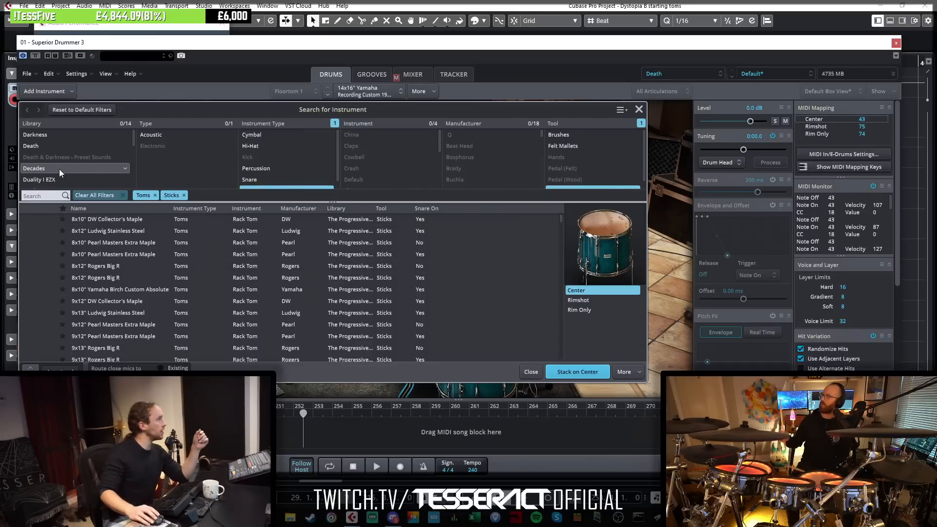
{"action": "scroll", "coordinate": [53, 180], "scroll_direction": "down", "scroll_amount": 1}
{"action": "left_click", "coordinate": [54, 154]}
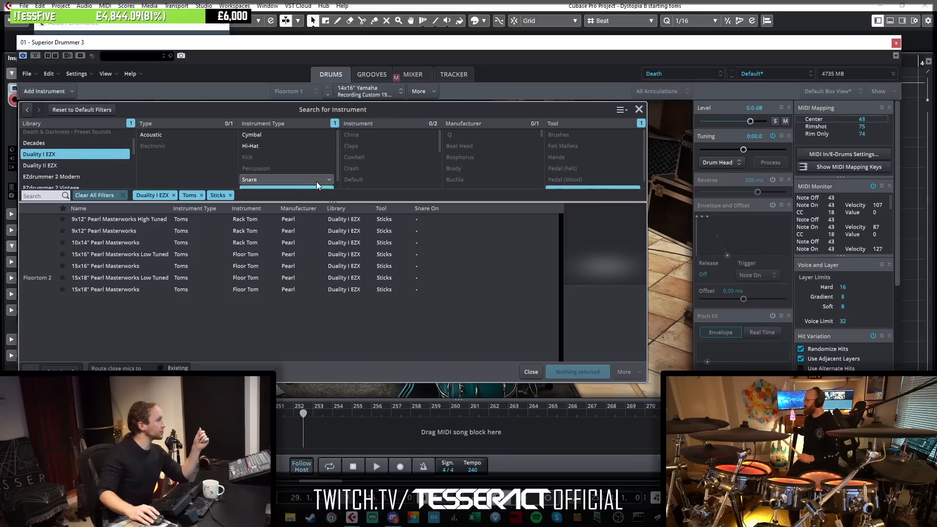
{"action": "scroll", "coordinate": [283, 159], "scroll_direction": "down", "scroll_amount": 1}
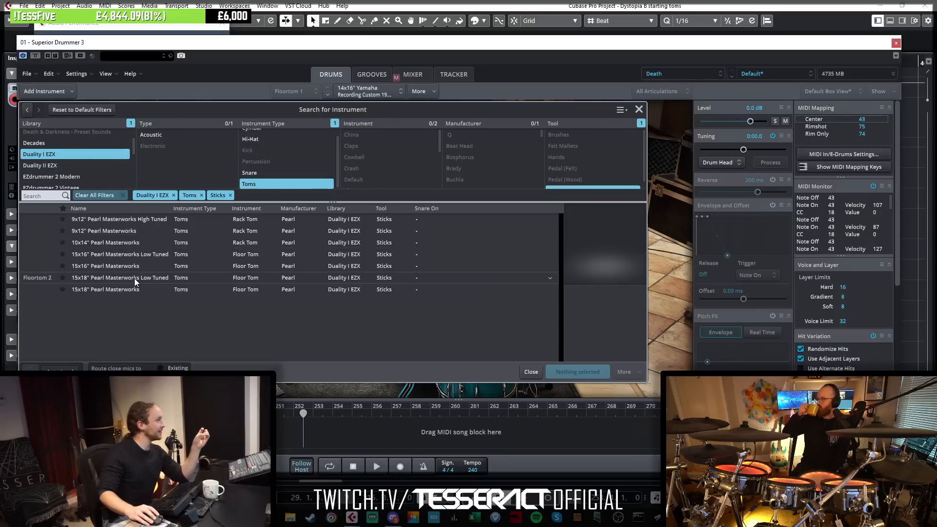
Compare the two 15x16" Pearl Masterworks floor toms and stack the Low Tuned one on Floortom 1's Center.
{"action": "left_click", "coordinate": [122, 255]}
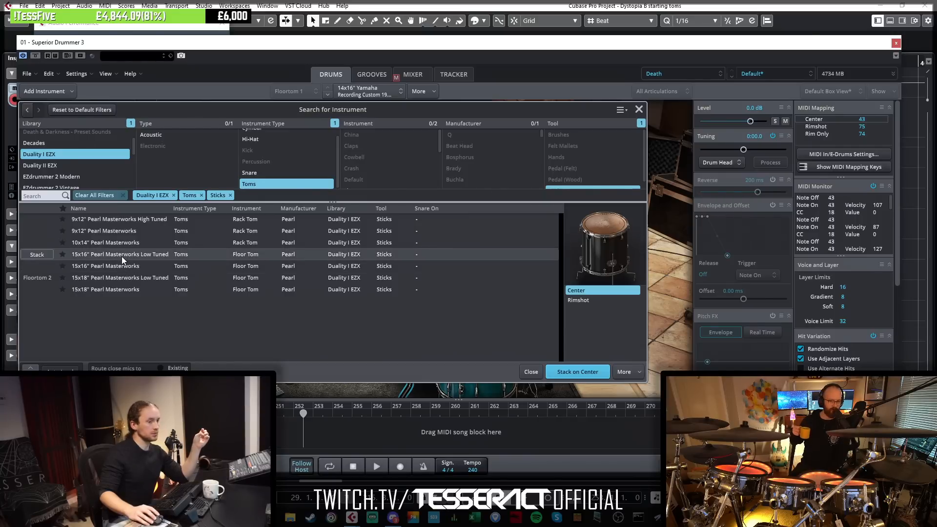
{"action": "left_click", "coordinate": [121, 264]}
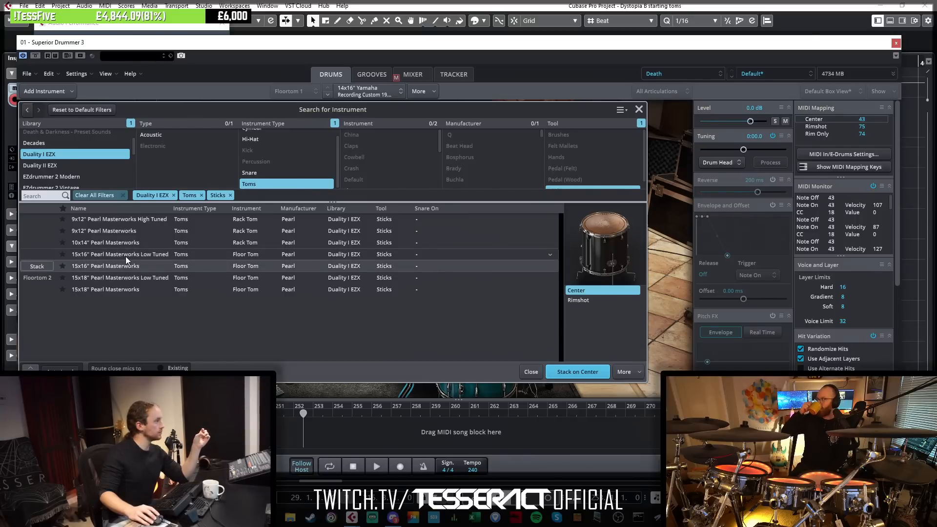
{"action": "left_click", "coordinate": [125, 256]}
{"action": "left_click", "coordinate": [127, 266]}
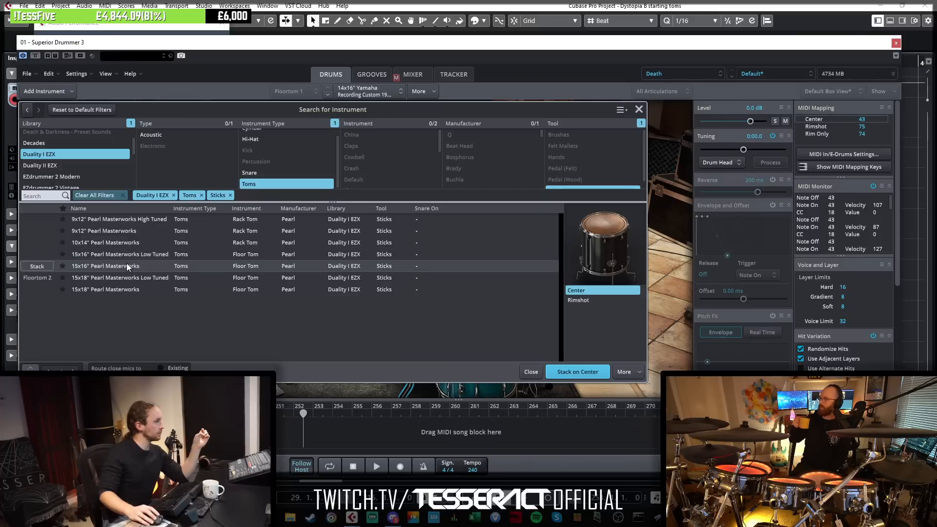
{"action": "left_click", "coordinate": [129, 256]}
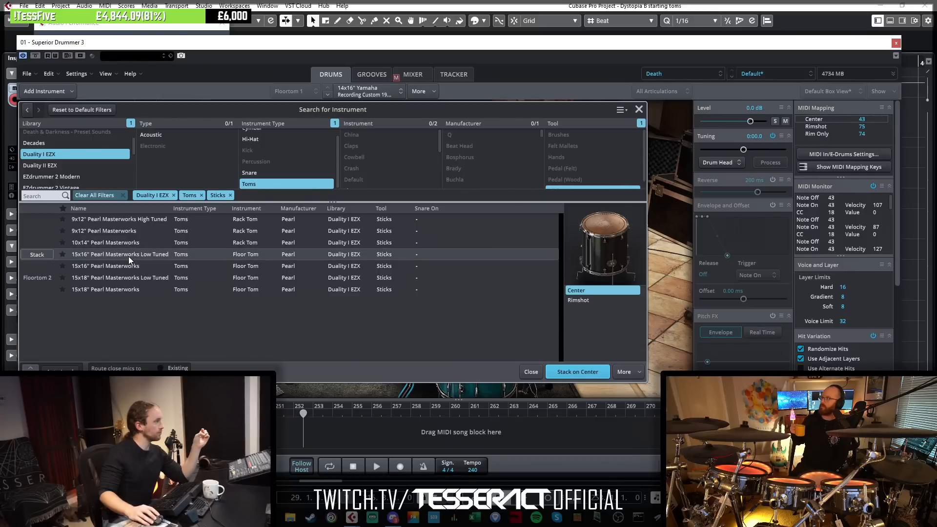
{"action": "left_click", "coordinate": [581, 371]}
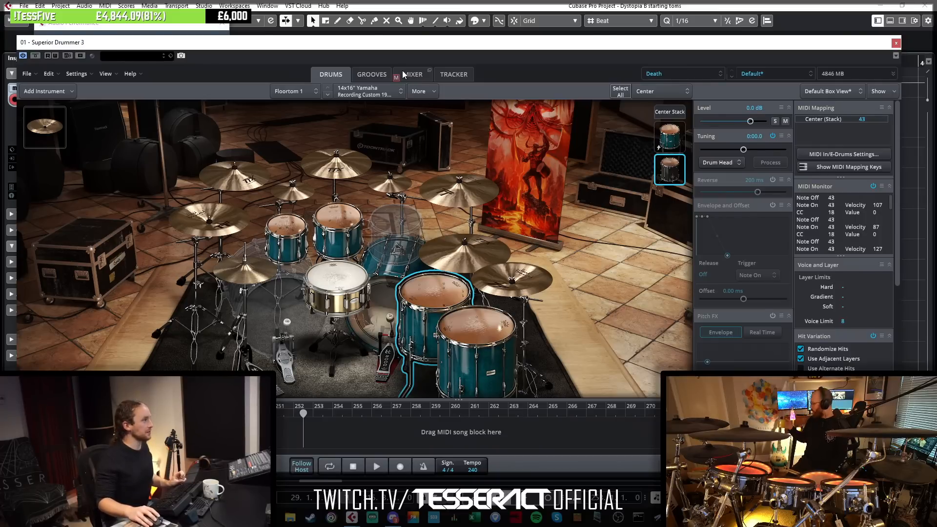
{"action": "left_click_drag", "start_coordinate": [438, 44], "coordinate": [423, 39]}
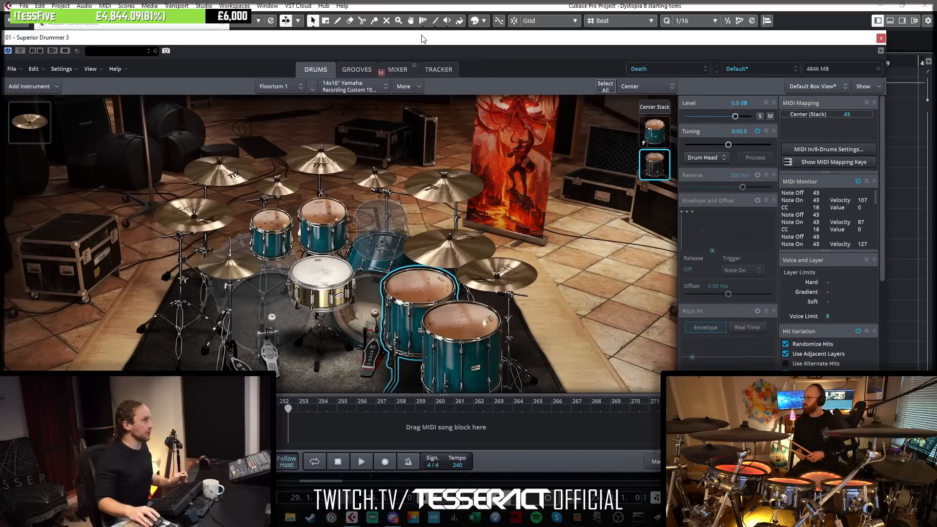
In the mixer, turn the Racktom 3 Top and Bottom levels off and mute them, and mute Floortom 1 Bottom.
{"action": "left_click", "coordinate": [401, 71]}
{"action": "left_click_drag", "start_coordinate": [339, 365], "coordinate": [200, 365]}
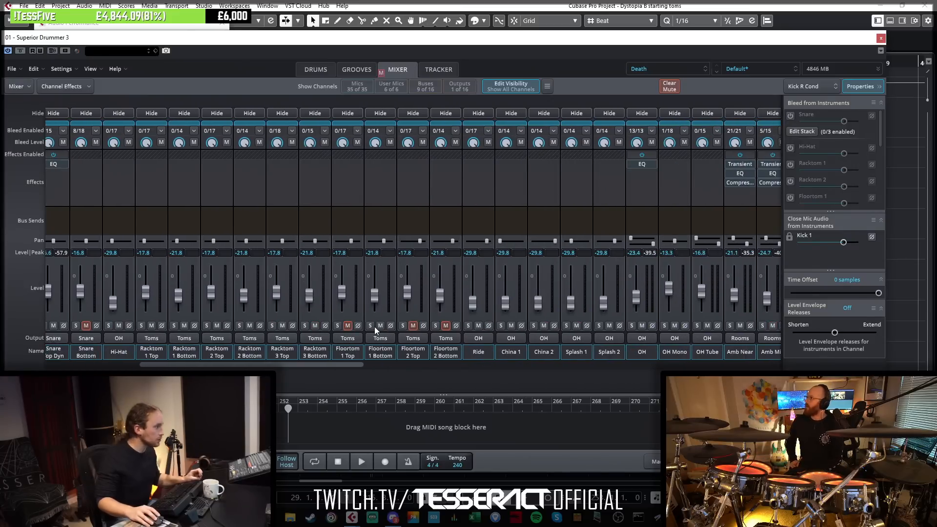
{"action": "left_click_drag", "start_coordinate": [309, 295], "coordinate": [275, 326]}
{"action": "left_click", "coordinate": [280, 301]}
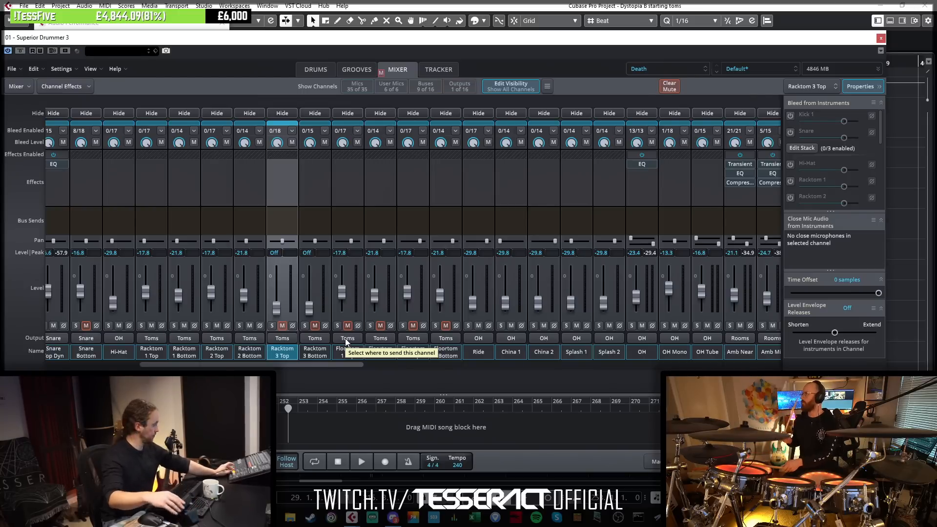
Route the X-Floortom 1 channel to the Toms bus and lower its level to -11.4 dB.
{"action": "left_click_drag", "start_coordinate": [345, 364], "coordinate": [466, 363]}
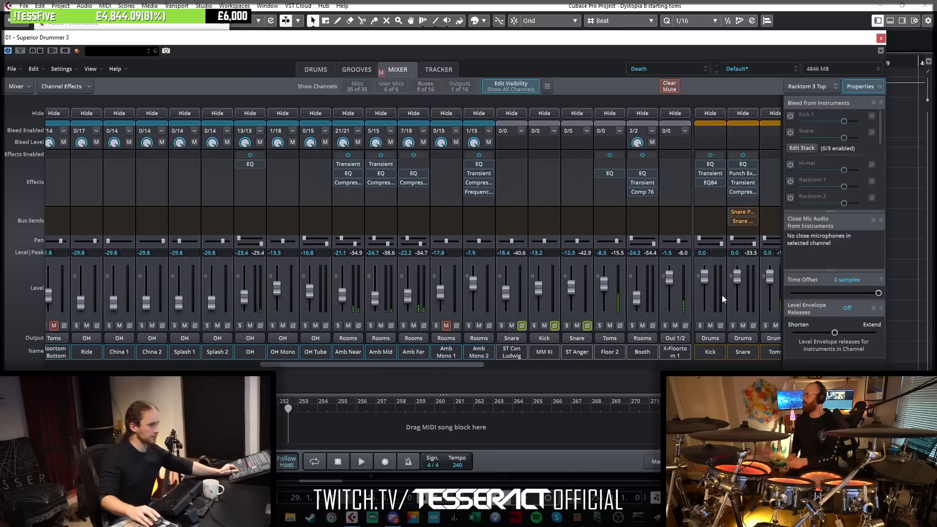
{"action": "left_click", "coordinate": [663, 337]}
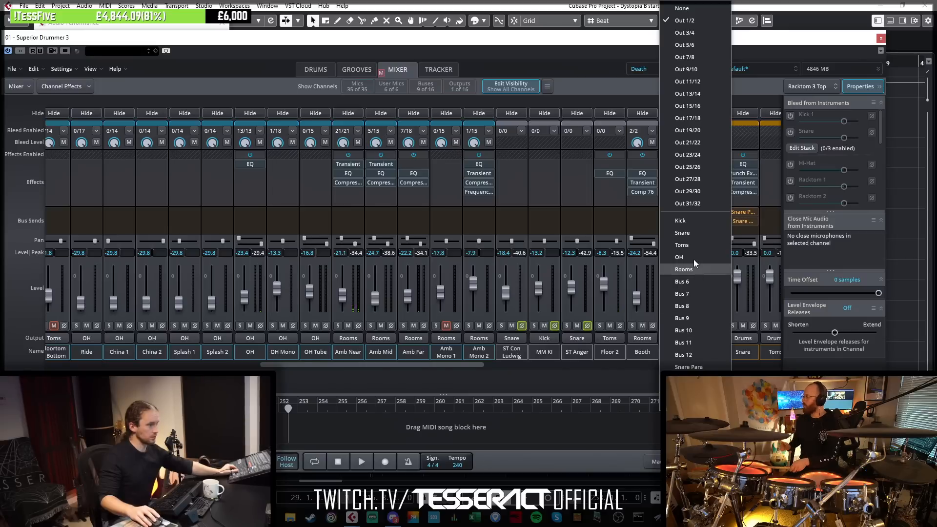
{"action": "left_click", "coordinate": [690, 245]}
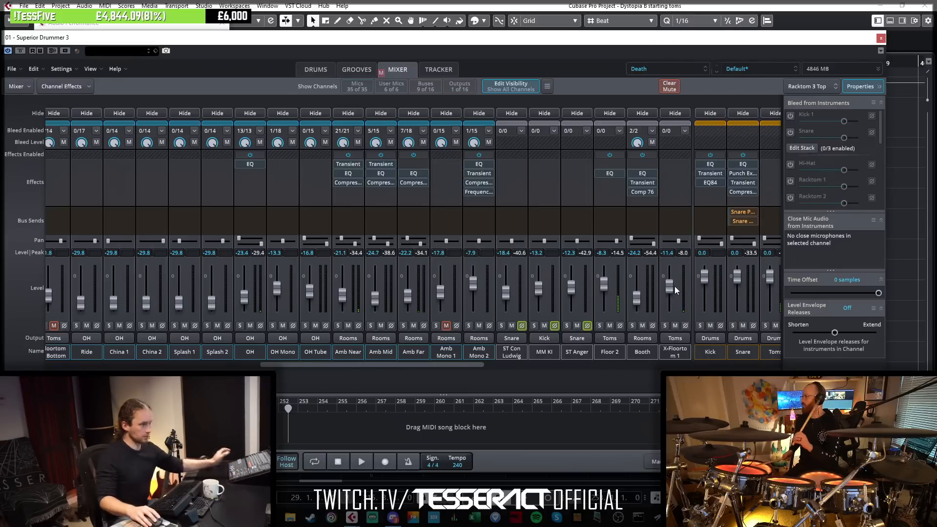
Audition X-Floortom 1 with and without solo while temporarily muting Floor 2.
{"action": "left_click", "coordinate": [609, 326]}
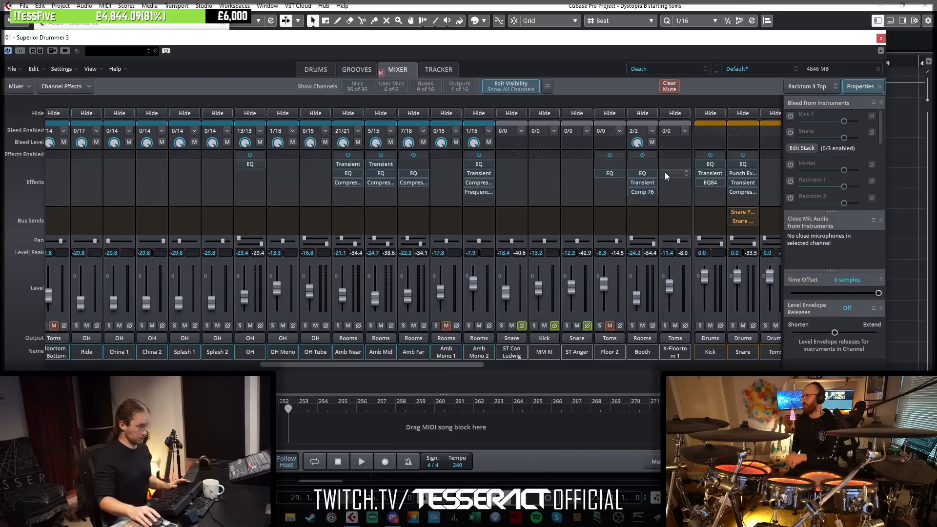
{"action": "left_click", "coordinate": [665, 326]}
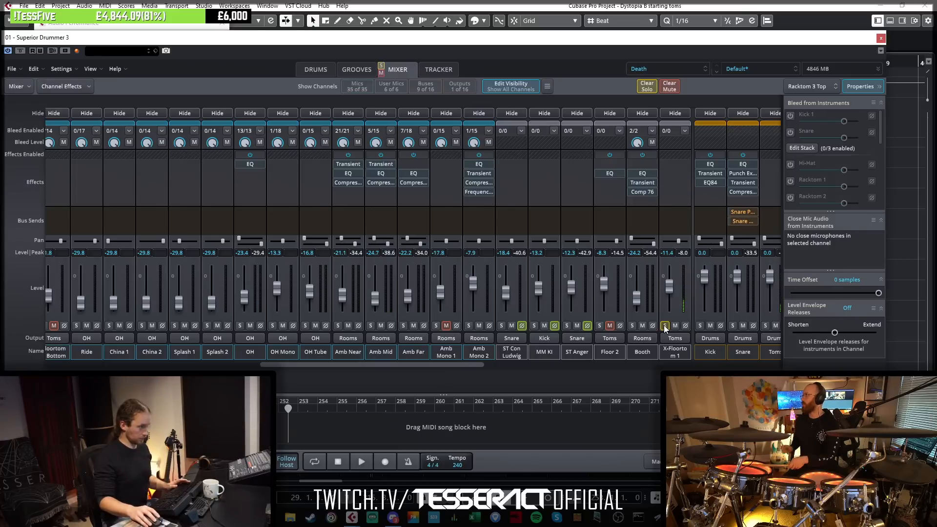
{"action": "left_click", "coordinate": [664, 325]}
{"action": "left_click", "coordinate": [610, 325]}
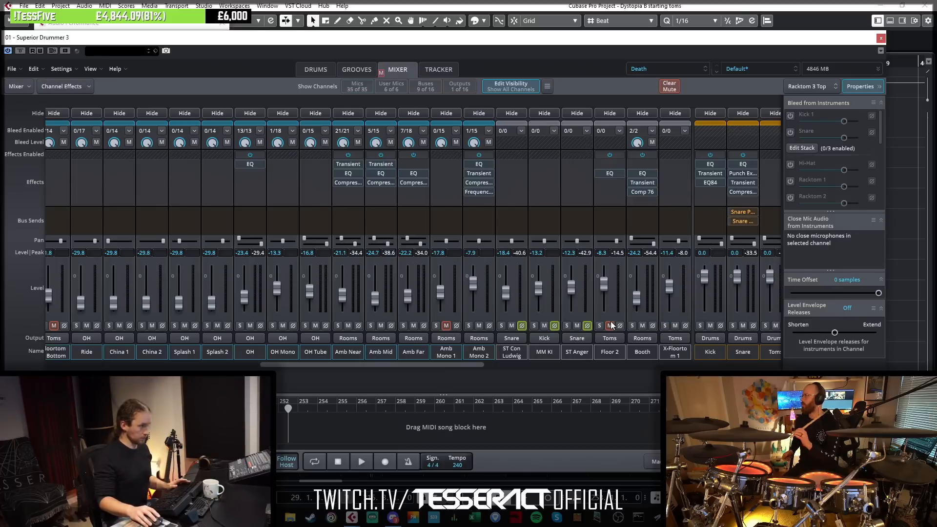
Insert an EQ on the soloed X-Floortom 1 and cut two bands at about 450 Hz and 850 Hz.
{"action": "left_click", "coordinate": [673, 173]}
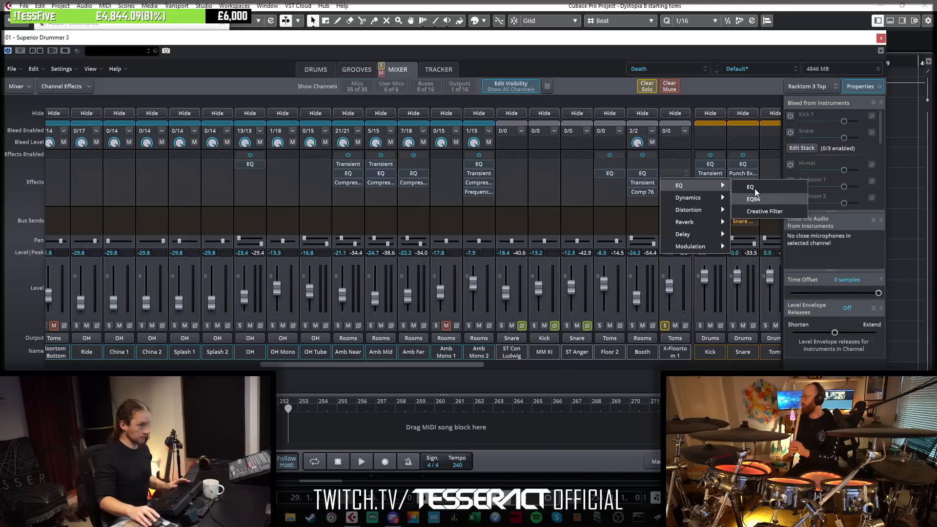
{"action": "left_click", "coordinate": [742, 189]}
{"action": "left_click_drag", "start_coordinate": [774, 212], "coordinate": [748, 228]}
{"action": "left_click_drag", "start_coordinate": [775, 317], "coordinate": [770, 220]}
{"action": "left_click_drag", "start_coordinate": [776, 319], "coordinate": [772, 308]}
Add an 18 dB/oct low-cut band just below 50 Hz to X-Floortom 1's EQ, adjust its Q, and unsolo the channel.
{"action": "left_click_drag", "start_coordinate": [649, 212], "coordinate": [659, 221]}
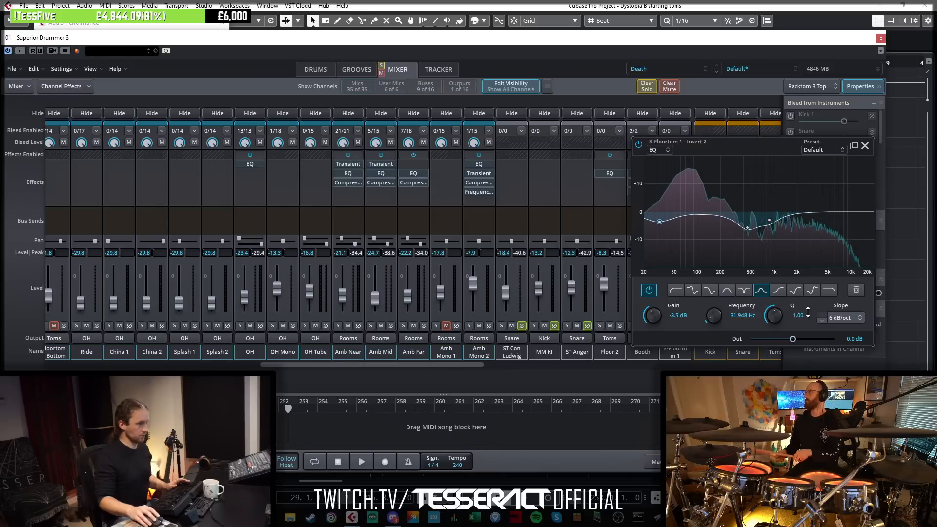
{"action": "left_click", "coordinate": [675, 290]}
{"action": "left_click", "coordinate": [839, 317]}
{"action": "left_click", "coordinate": [837, 352]}
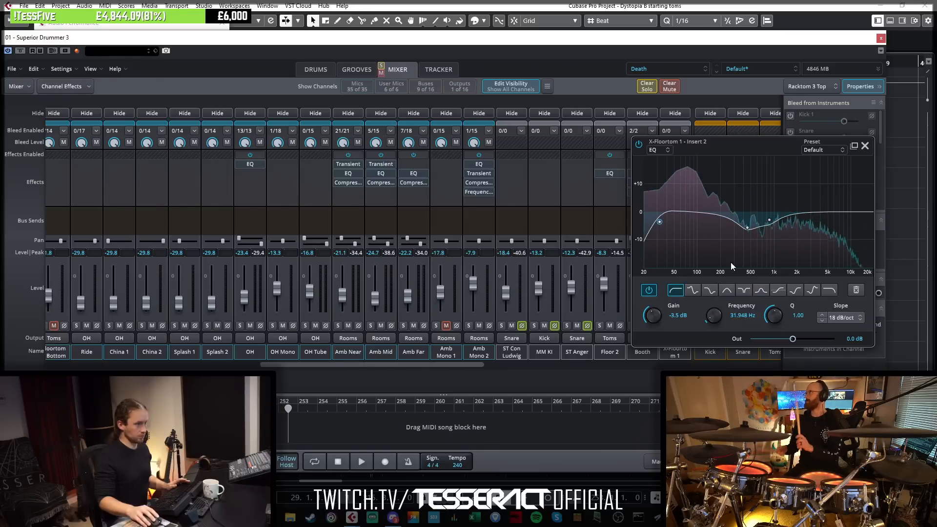
{"action": "left_click_drag", "start_coordinate": [660, 221], "coordinate": [672, 240]}
{"action": "left_click_drag", "start_coordinate": [773, 313], "coordinate": [773, 321]}
{"action": "left_click", "coordinate": [866, 146]}
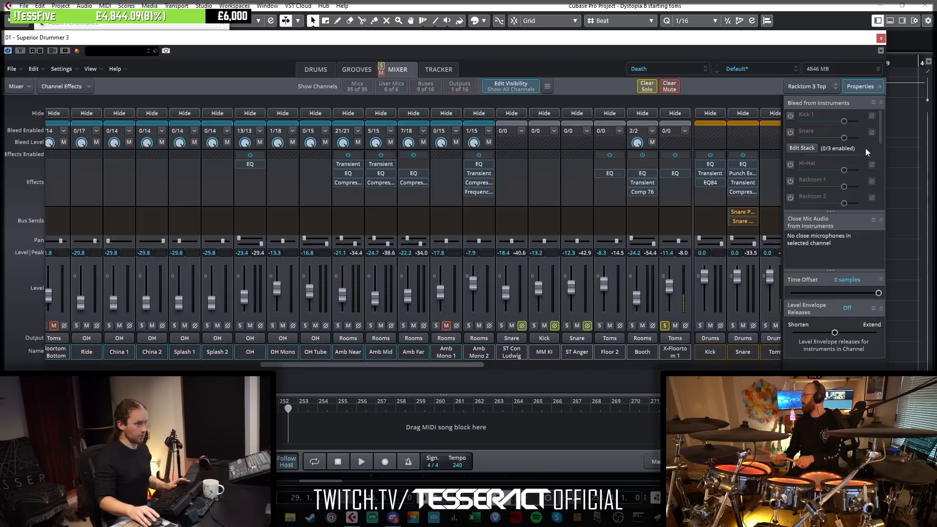
{"action": "left_click", "coordinate": [664, 325]}
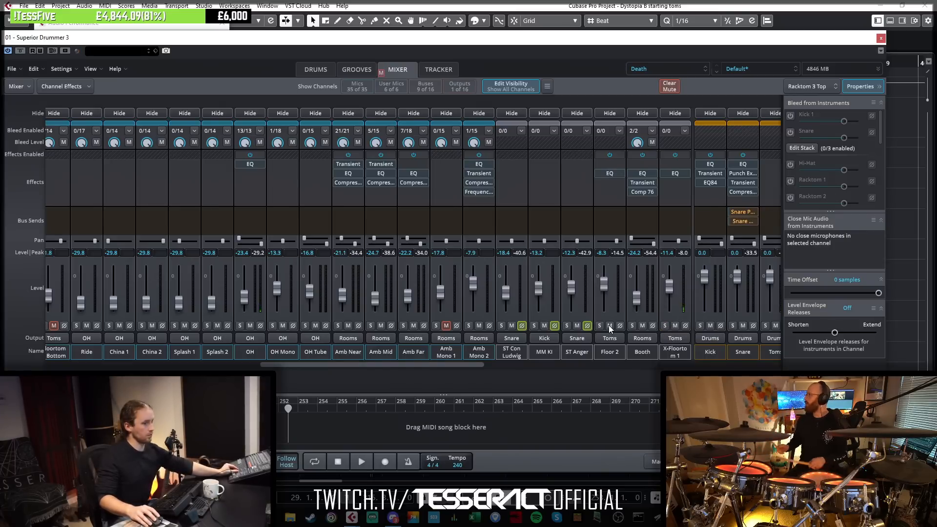
Raise X-Floortom 1's level to -8.1 dB and rename the channel Floortom 1.
{"action": "left_click_drag", "start_coordinate": [468, 364], "coordinate": [508, 362]}
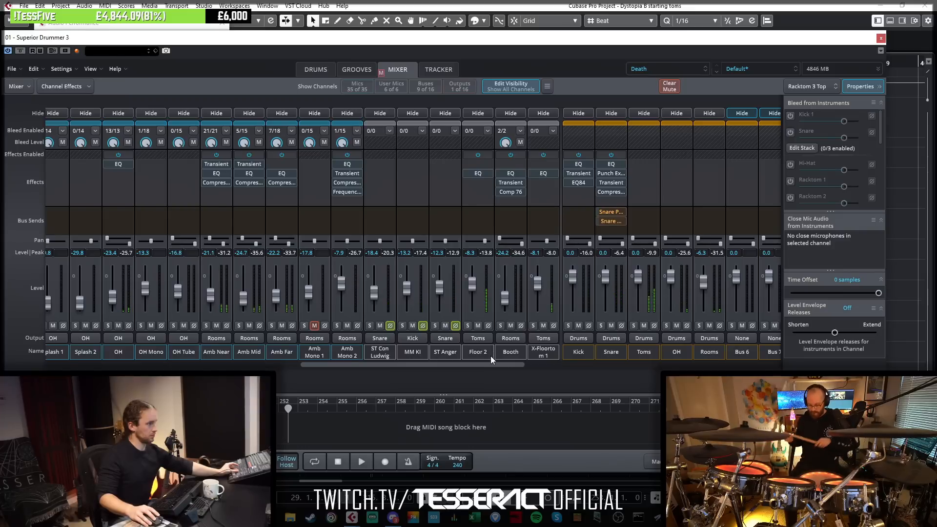
{"action": "double_click", "coordinate": [537, 353]}
{"action": "type", "text": "F"}
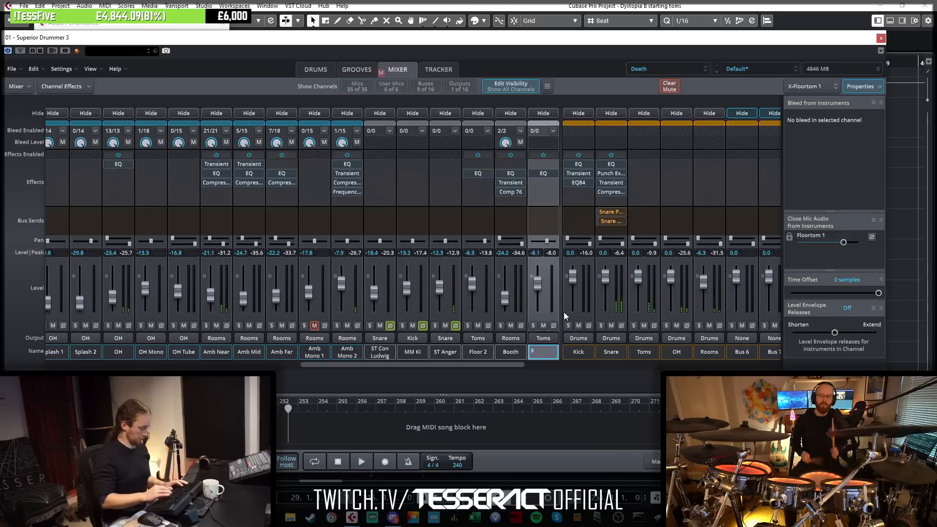
{"action": "type", "text": "loortom 1"}
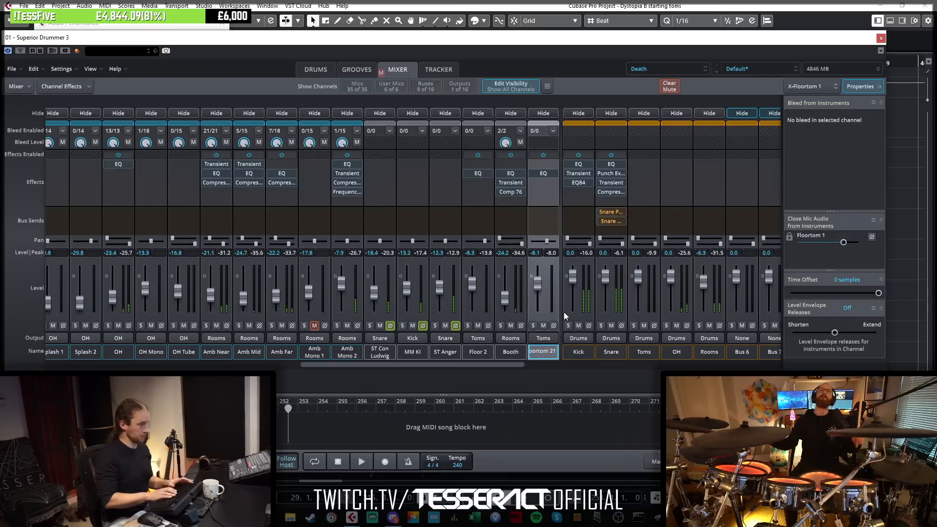
{"action": "key", "text": "Return"}
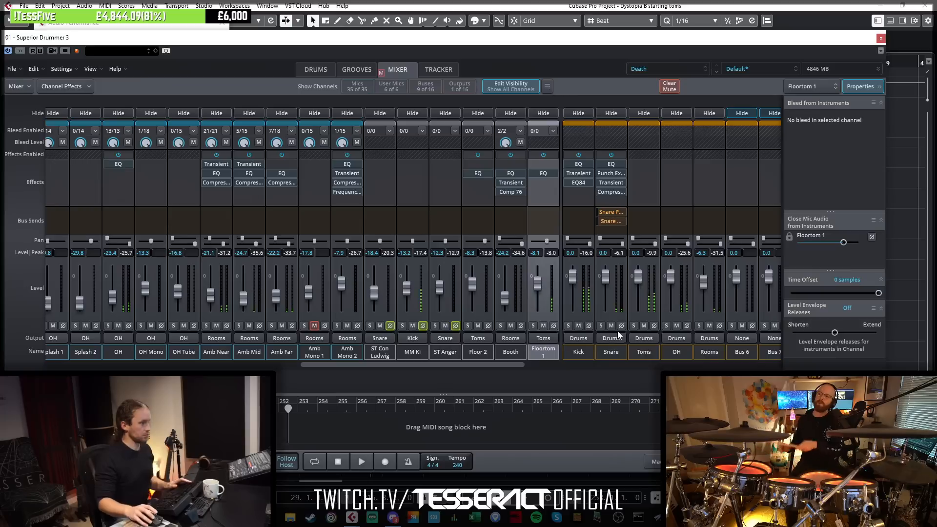
Solo the Toms bus and raise Floortom 1's level to -6.5 dB and Floor 2's to -7.2 dB.
{"action": "left_click", "coordinate": [644, 168]}
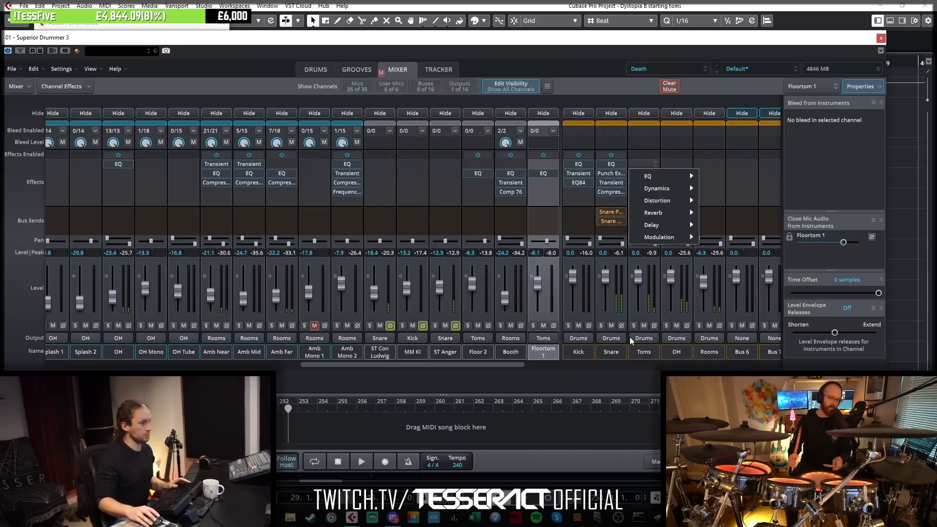
{"action": "left_click", "coordinate": [479, 365]}
{"action": "left_click", "coordinate": [633, 326]}
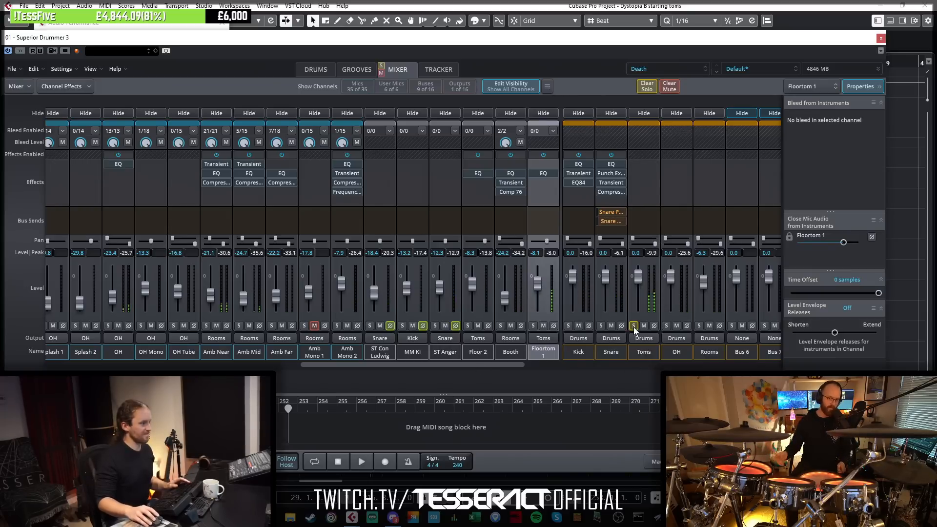
{"action": "left_click", "coordinate": [644, 166]}
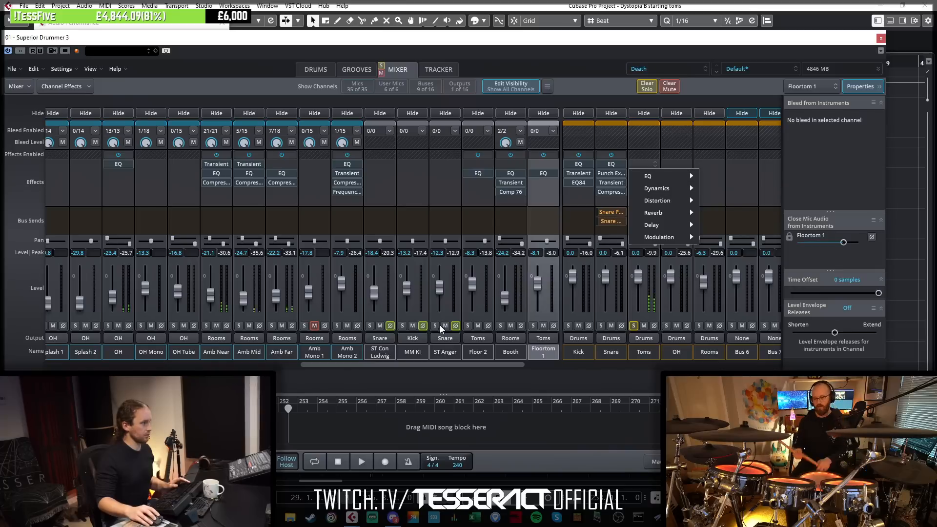
{"action": "left_click", "coordinate": [536, 279]}
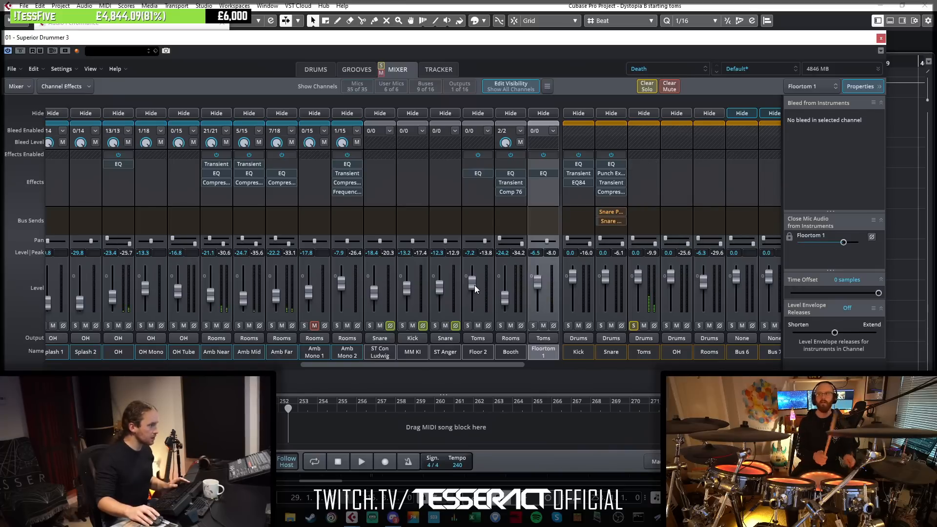
Insert a Compressor/Limiter on the Toms bus and raise Floor 2's level to -6.6 dB.
{"action": "left_click", "coordinate": [642, 174]}
{"action": "mouse_move", "coordinate": [673, 200]}
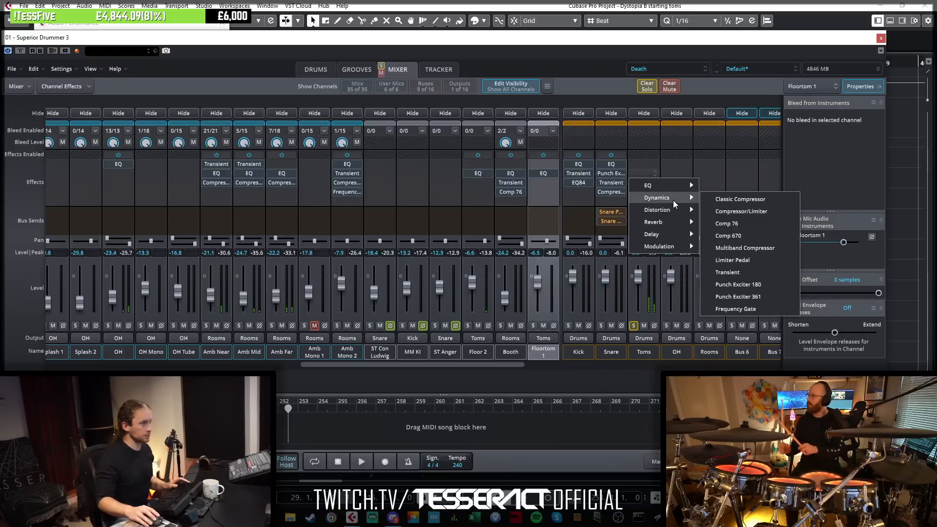
{"action": "left_click", "coordinate": [737, 212]}
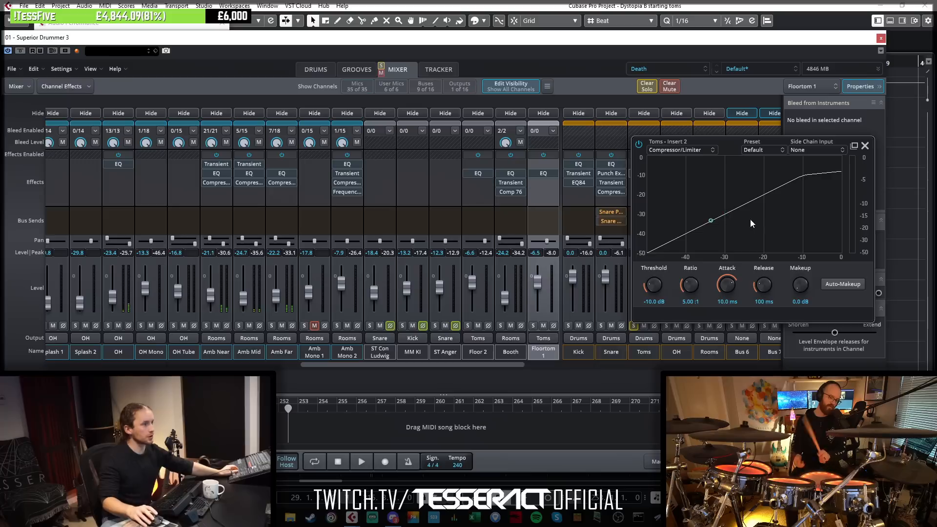
{"action": "left_click_drag", "start_coordinate": [756, 142], "coordinate": [373, 166]}
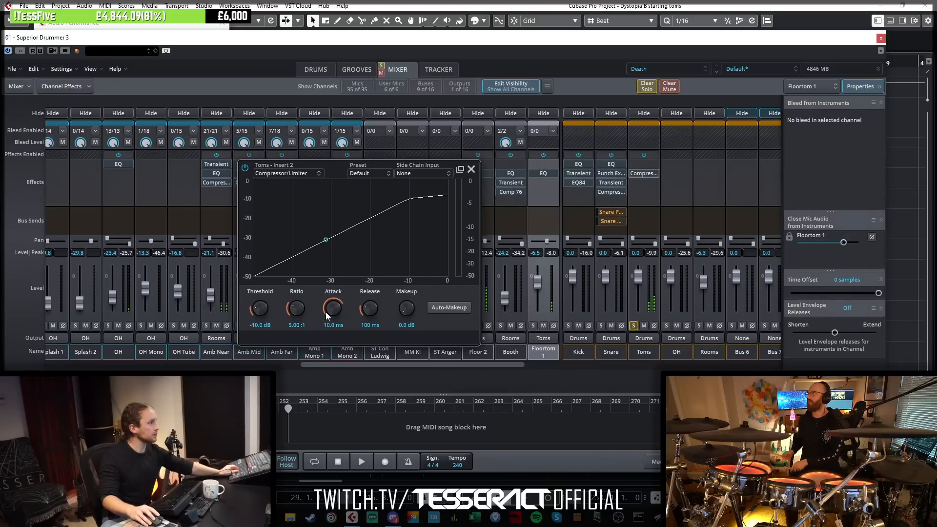
Set the Toms compressor to a -29.2 dB threshold, 2.81:1 ratio, 13.6 ms attack and 228 ms release.
{"action": "left_click_drag", "start_coordinate": [367, 314], "coordinate": [373, 309]}
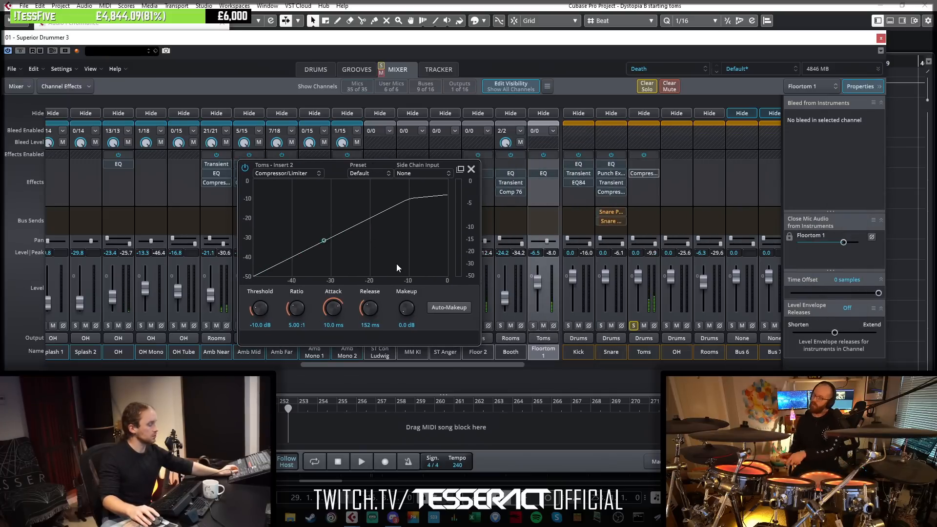
{"action": "mouse_move", "coordinate": [264, 310]}
{"action": "left_mouse_down"}
{"action": "mouse_move", "coordinate": [277, 294]}
{"action": "mouse_move", "coordinate": [291, 312]}
{"action": "mouse_move", "coordinate": [271, 306]}
{"action": "left_mouse_up"}
{"action": "left_click_drag", "start_coordinate": [373, 310], "coordinate": [379, 306]}
{"action": "left_click_drag", "start_coordinate": [297, 305], "coordinate": [375, 308]}
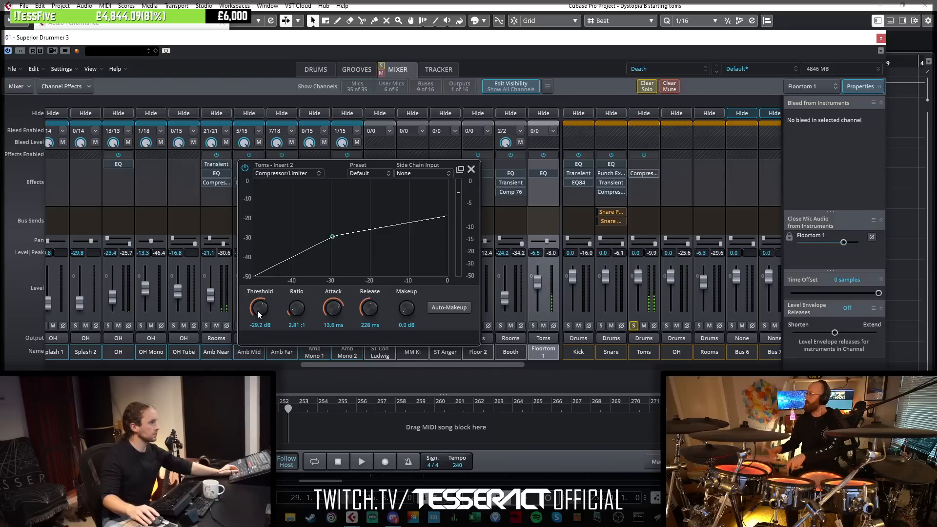
Compare the Toms compressor with its bypass, then set its threshold to -28.0 dB and its makeup gain to 1.1 dB.
{"action": "left_click", "coordinate": [245, 170]}
{"action": "left_click", "coordinate": [245, 169]}
{"action": "scroll", "coordinate": [265, 308], "scroll_direction": "up", "scroll_amount": 1}
{"action": "scroll", "coordinate": [401, 310], "scroll_direction": "up", "scroll_amount": 2}
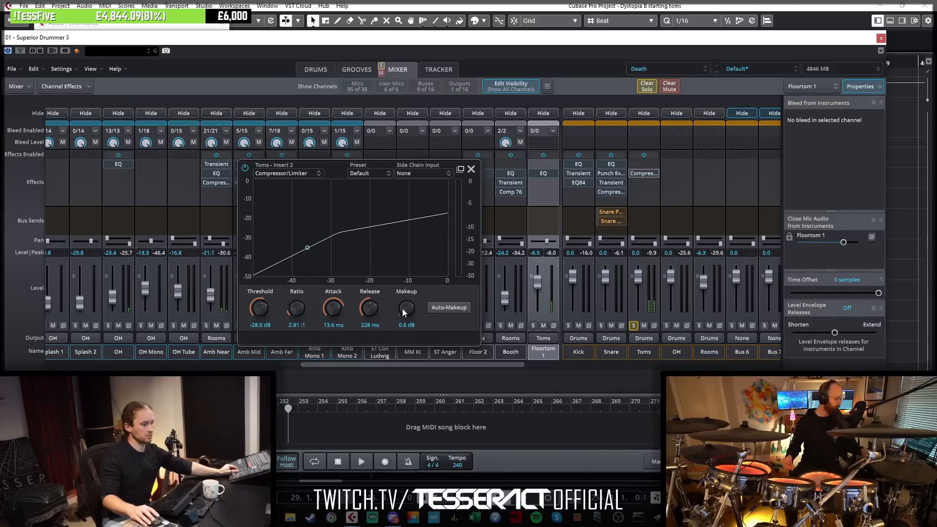
{"action": "scroll", "coordinate": [409, 312], "scroll_direction": "up", "scroll_amount": 1}
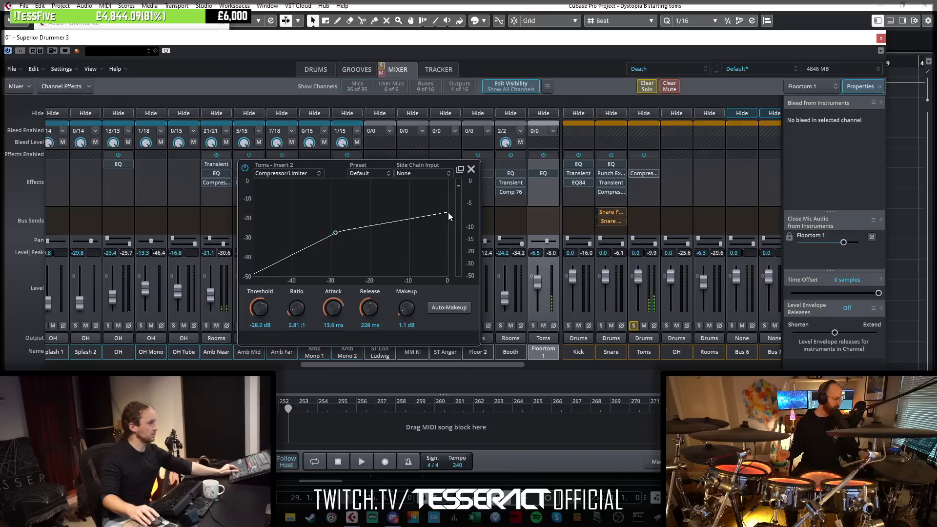
{"action": "left_click", "coordinate": [471, 169]}
Solo the Racktom 1 Top channel and insert an EQ on it.
{"action": "left_click_drag", "start_coordinate": [368, 364], "coordinate": [220, 358]}
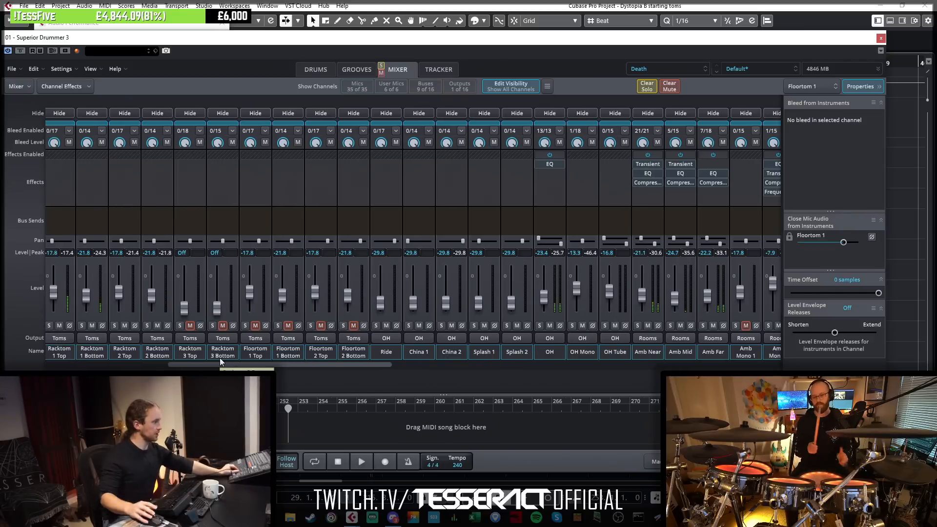
{"action": "left_click_drag", "start_coordinate": [229, 364], "coordinate": [184, 363]}
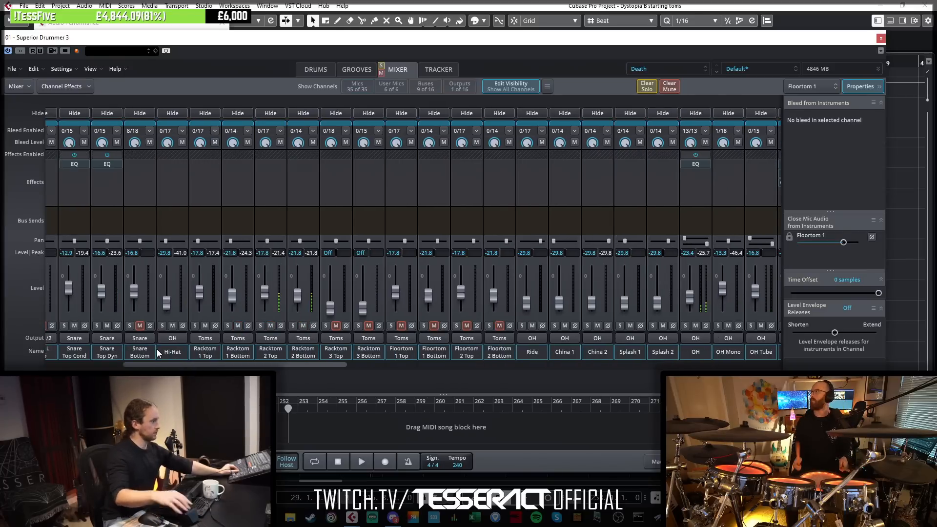
{"action": "left_click", "coordinate": [195, 326]}
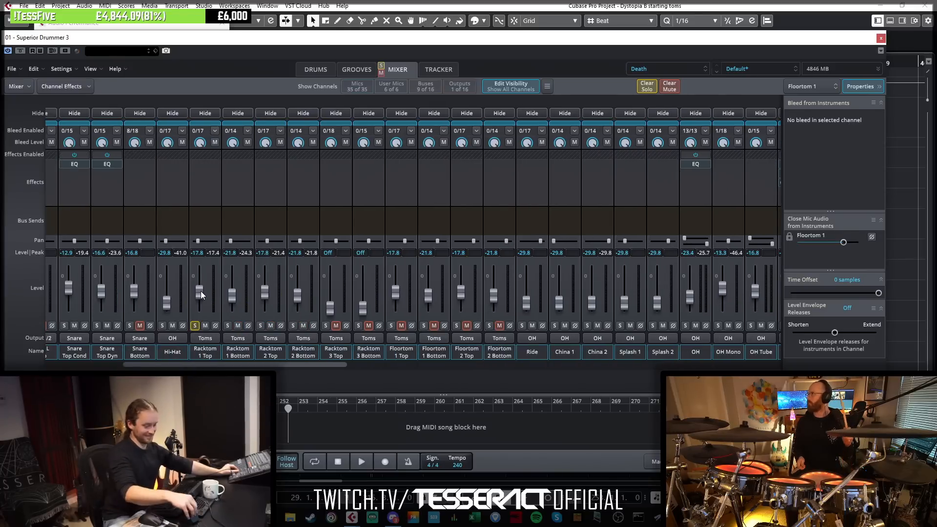
{"action": "left_click", "coordinate": [212, 165]}
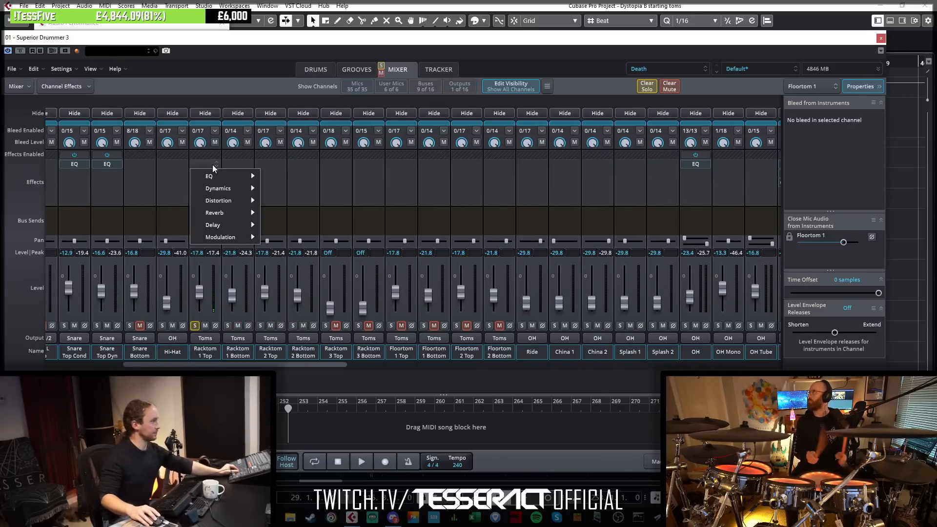
{"action": "mouse_move", "coordinate": [238, 177]}
{"action": "left_click", "coordinate": [280, 177]}
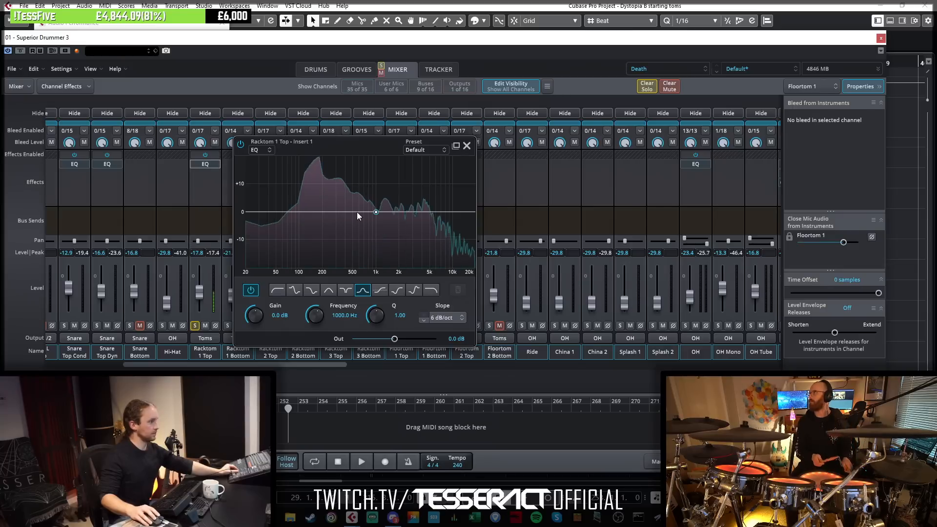
Cut a narrow band near 283 Hz on Racktom 1 Top and add a -5.8 dB cut at 479.14 Hz with Q 1.20.
{"action": "left_click_drag", "start_coordinate": [377, 210], "coordinate": [333, 179]}
{"action": "left_click_drag", "start_coordinate": [374, 316], "coordinate": [381, 305]}
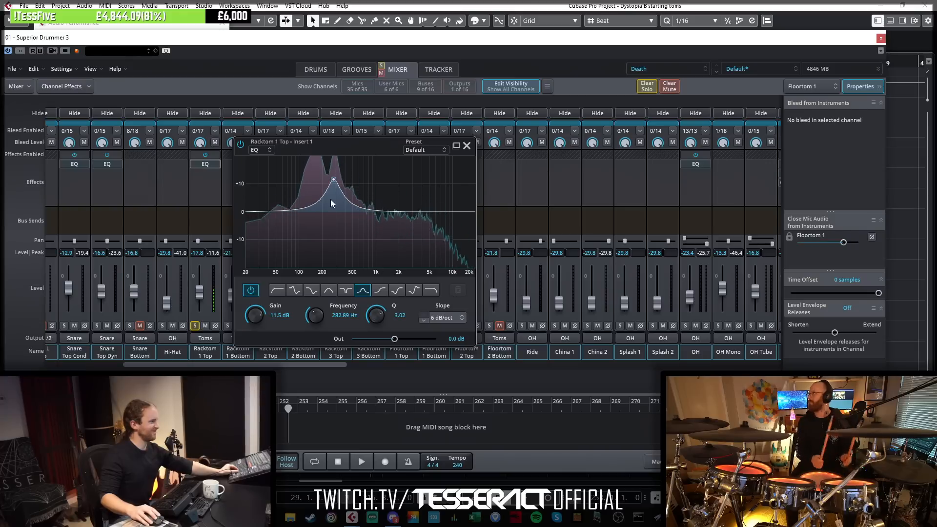
{"action": "left_click_drag", "start_coordinate": [334, 180], "coordinate": [352, 229]}
{"action": "left_click_drag", "start_coordinate": [376, 317], "coordinate": [378, 313]}
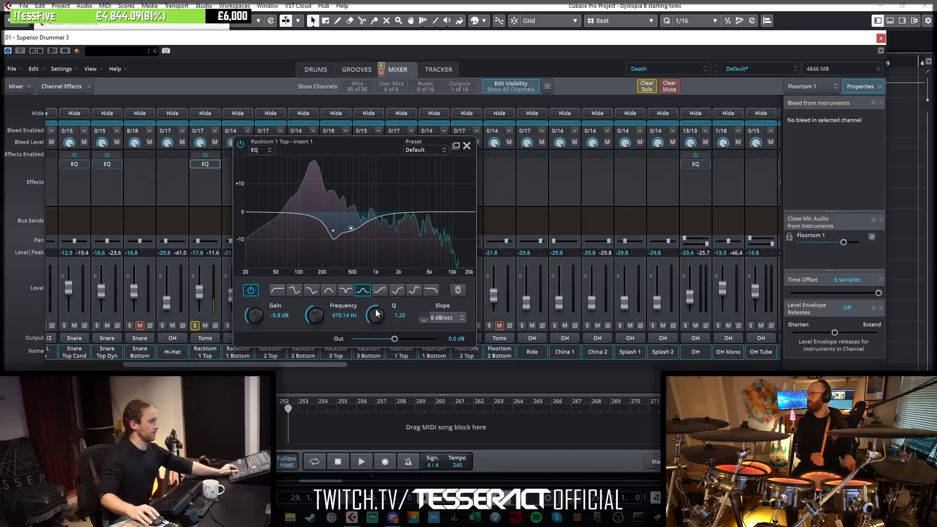
Add a narrow -5.8 dB cut at 134.10 Hz to the Racktom 1 Top EQ, with Q 10.00 and an 18 dB/oct slope.
{"action": "left_click_drag", "start_coordinate": [315, 213], "coordinate": [305, 214]}
{"action": "left_click_drag", "start_coordinate": [375, 317], "coordinate": [387, 279]}
{"action": "left_click_drag", "start_coordinate": [305, 214], "coordinate": [309, 175]}
{"action": "left_click", "coordinate": [444, 320]}
{"action": "left_click", "coordinate": [447, 356]}
{"action": "left_click_drag", "start_coordinate": [262, 326], "coordinate": [257, 361]}
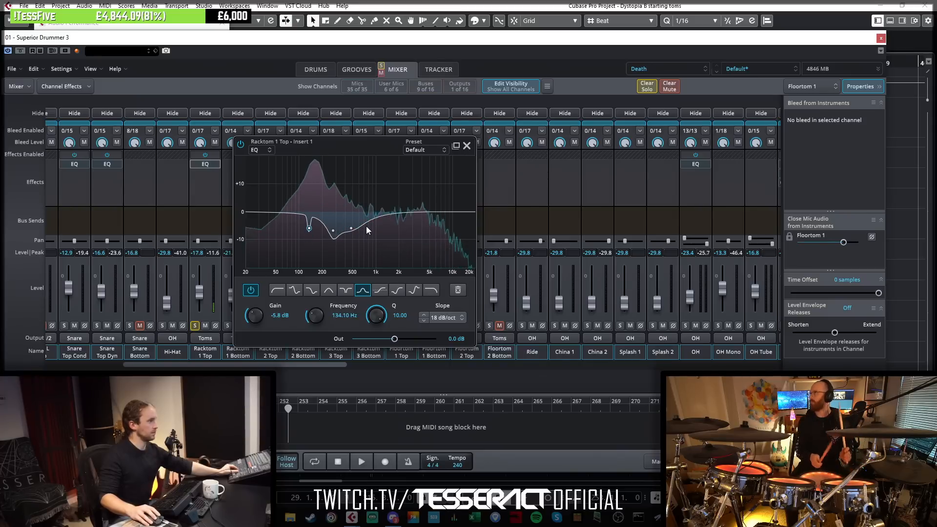
{"action": "left_click_drag", "start_coordinate": [469, 141], "coordinate": [469, 143]}
{"action": "left_click", "coordinate": [465, 147]}
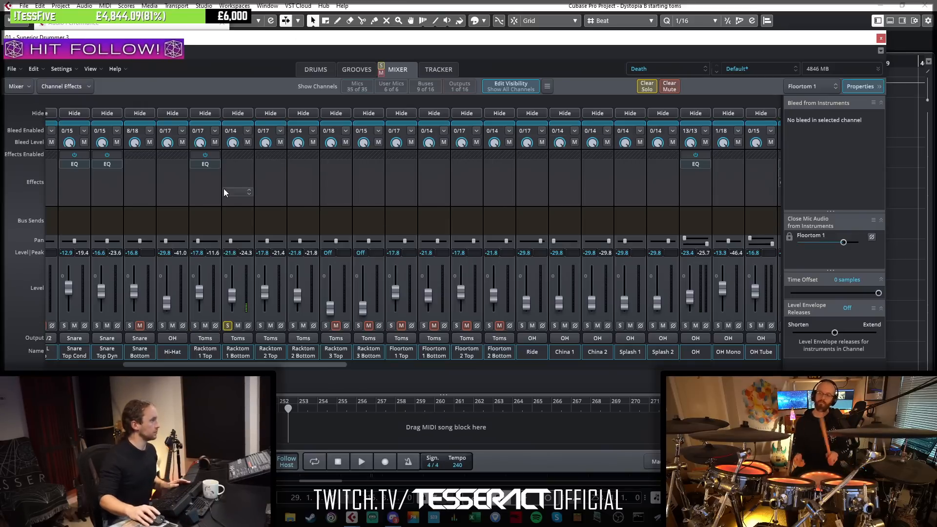
Solo Racktom 2 Top and insert an EQ on it with a -6.5 dB cut at 420.01 Hz and Q 1.58.
{"action": "left_click", "coordinate": [260, 326]}
{"action": "left_click", "coordinate": [269, 166]}
{"action": "mouse_move", "coordinate": [323, 175]}
{"action": "left_click", "coordinate": [360, 189]}
{"action": "left_click_drag", "start_coordinate": [441, 213], "coordinate": [412, 232]}
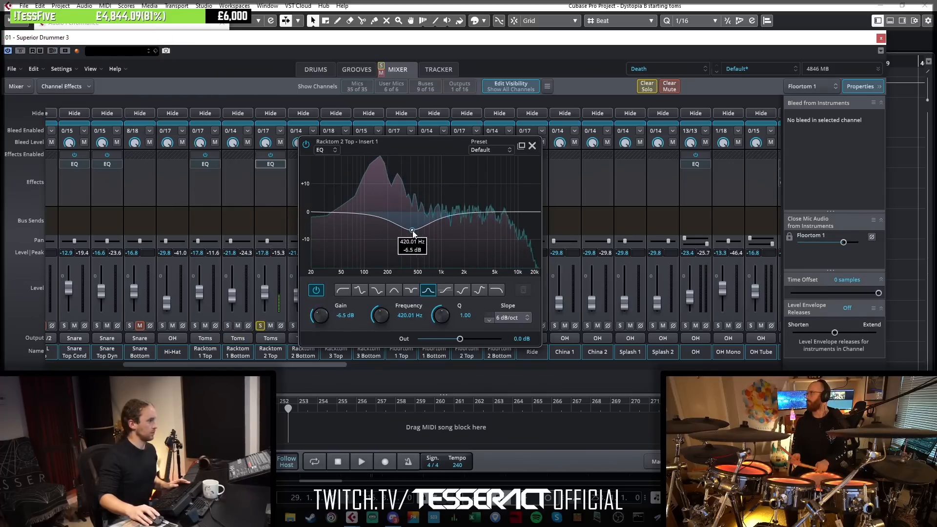
{"action": "left_click_drag", "start_coordinate": [449, 318], "coordinate": [453, 315]}
Add a narrow -5.1 dB cut at 126.47 Hz with Q 9.33 to the Racktom 2 Top EQ.
{"action": "left_click_drag", "start_coordinate": [399, 224], "coordinate": [377, 213]}
{"action": "left_click_drag", "start_coordinate": [443, 320], "coordinate": [446, 313]}
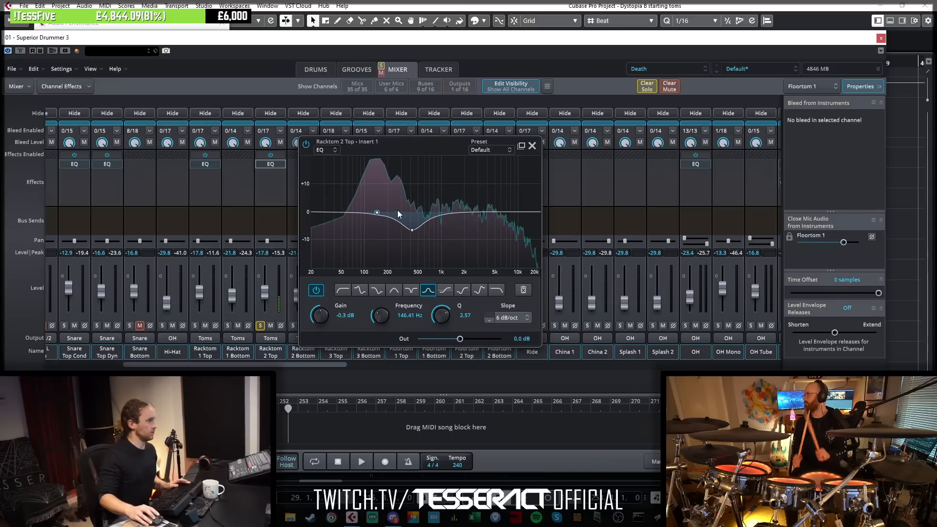
{"action": "mouse_move", "coordinate": [377, 212]}
{"action": "left_mouse_down"}
{"action": "mouse_move", "coordinate": [376, 172]}
{"action": "mouse_move", "coordinate": [373, 226]}
{"action": "left_mouse_up"}
{"action": "left_click_drag", "start_coordinate": [442, 320], "coordinate": [455, 306]}
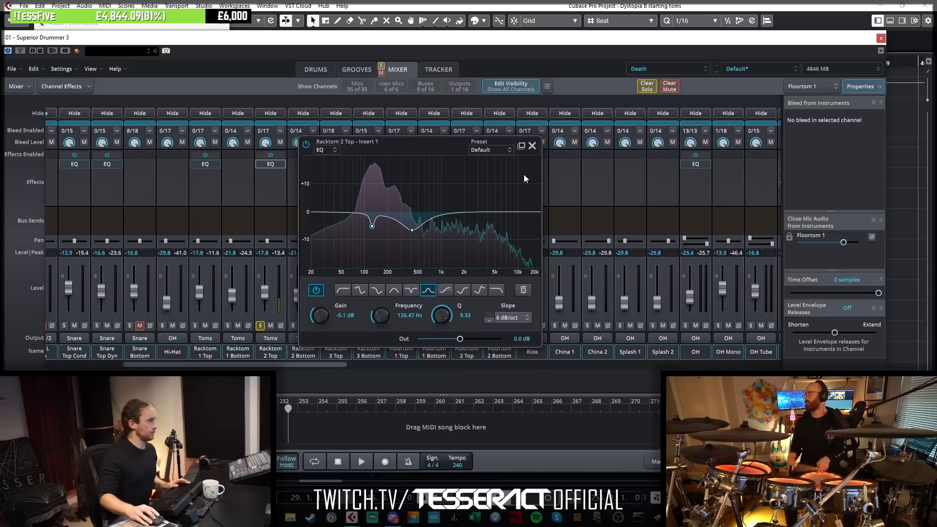
{"action": "left_click", "coordinate": [532, 145]}
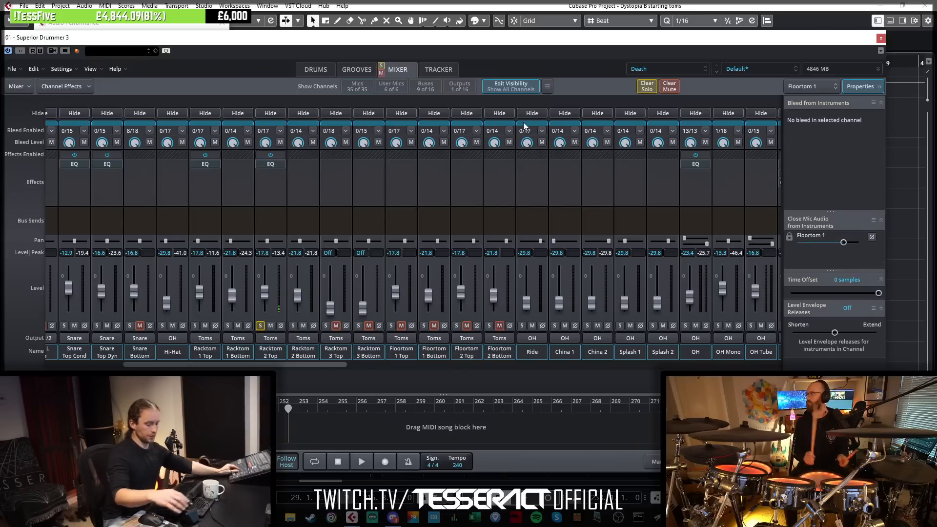
Try a 690 ms envelope release on the Racktom 2 drum and look over its remaining properties.
{"action": "left_click", "coordinate": [317, 69]}
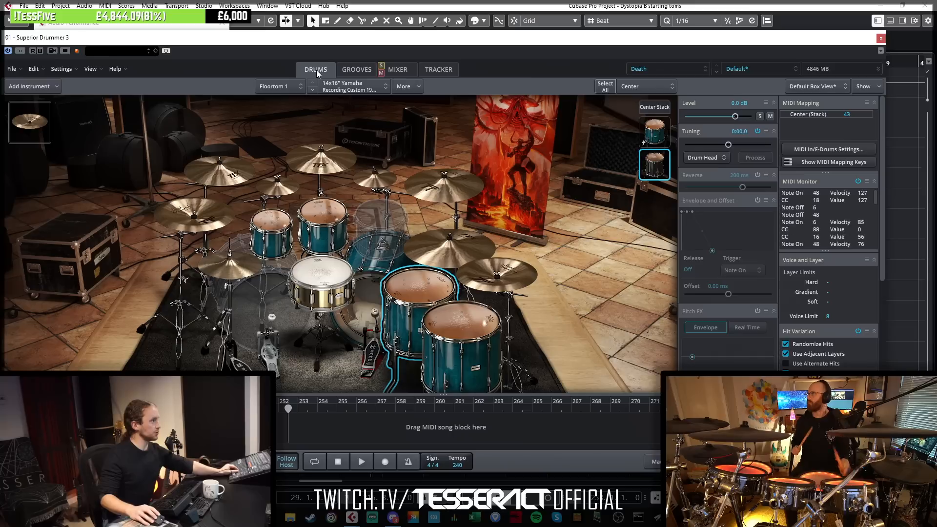
{"action": "left_click", "coordinate": [273, 227]}
{"action": "left_click", "coordinate": [331, 222]}
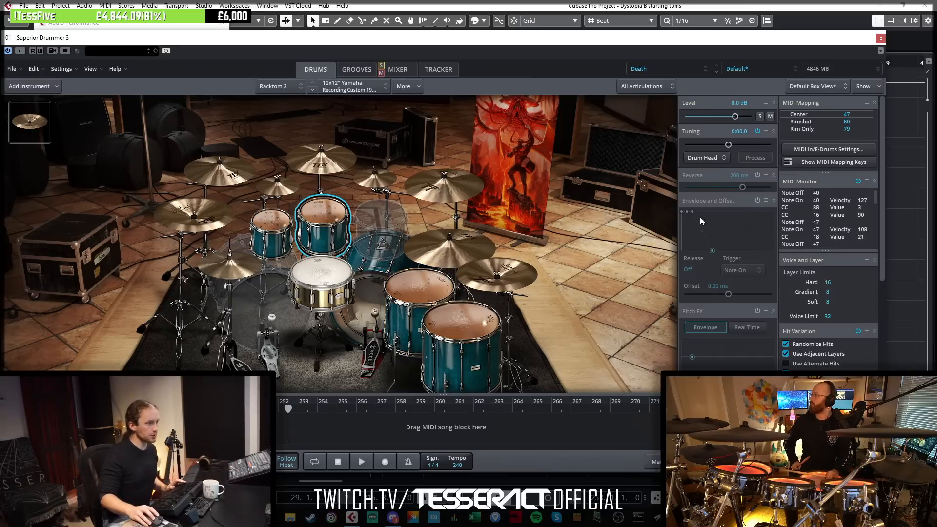
{"action": "left_click", "coordinate": [757, 200]}
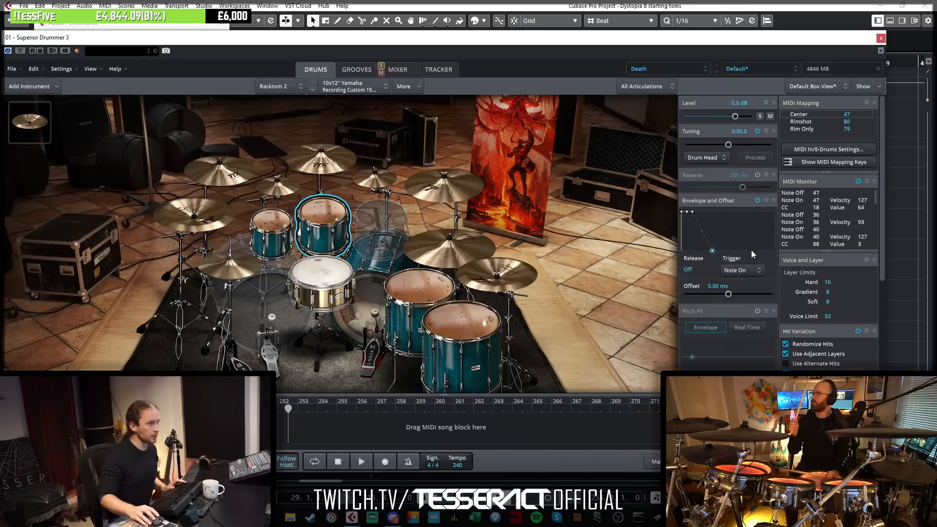
{"action": "left_click_drag", "start_coordinate": [712, 251], "coordinate": [709, 252]}
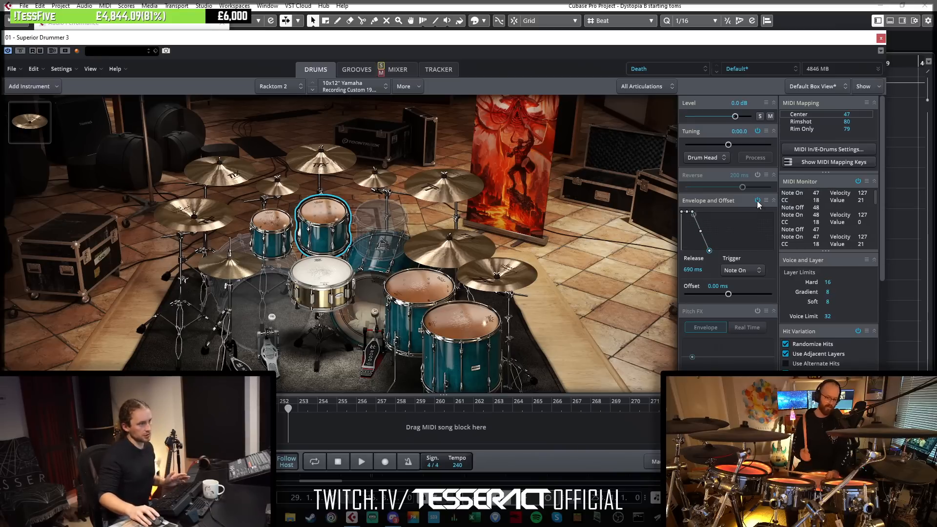
{"action": "left_click_drag", "start_coordinate": [881, 190], "coordinate": [886, 276]}
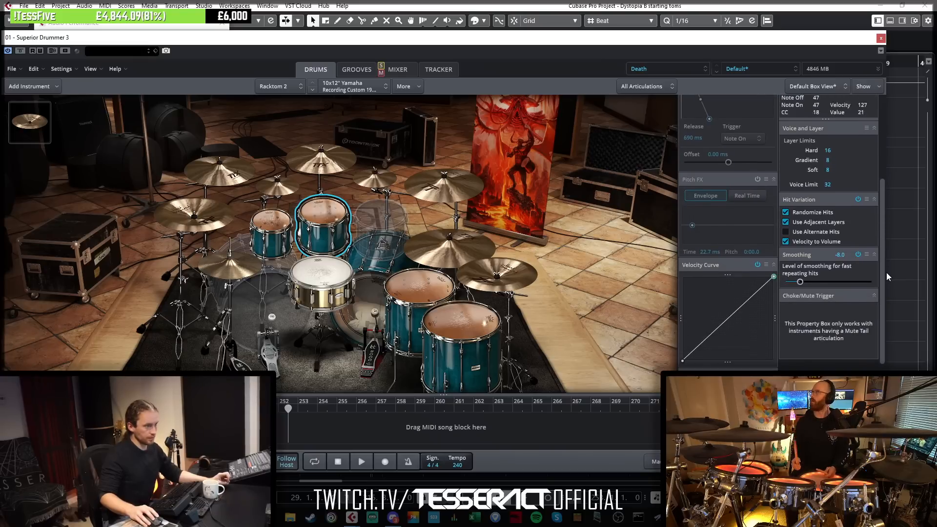
Unsolo Racktom 2 Top and the Toms bus in the mixer to hear the full kit.
{"action": "left_click", "coordinate": [397, 69]}
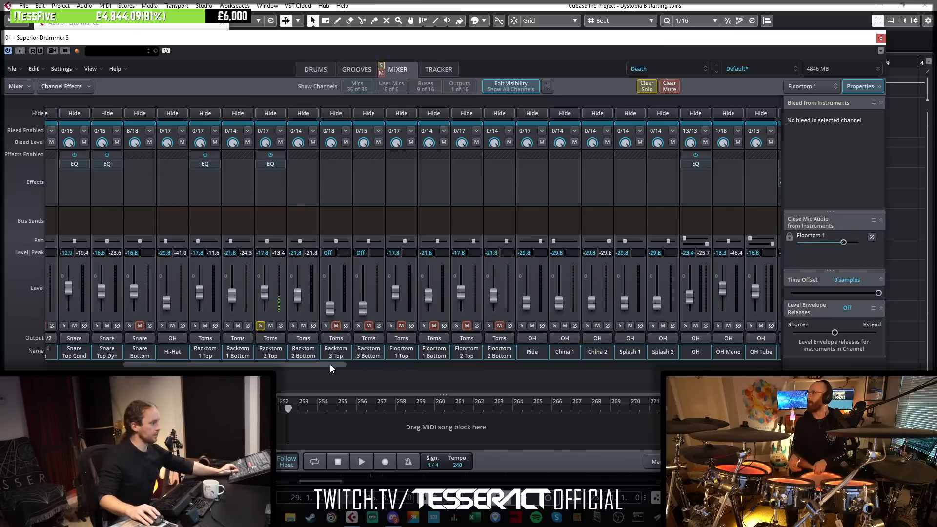
{"action": "left_click", "coordinate": [260, 326]}
{"action": "left_click_drag", "start_coordinate": [296, 364], "coordinate": [386, 365]}
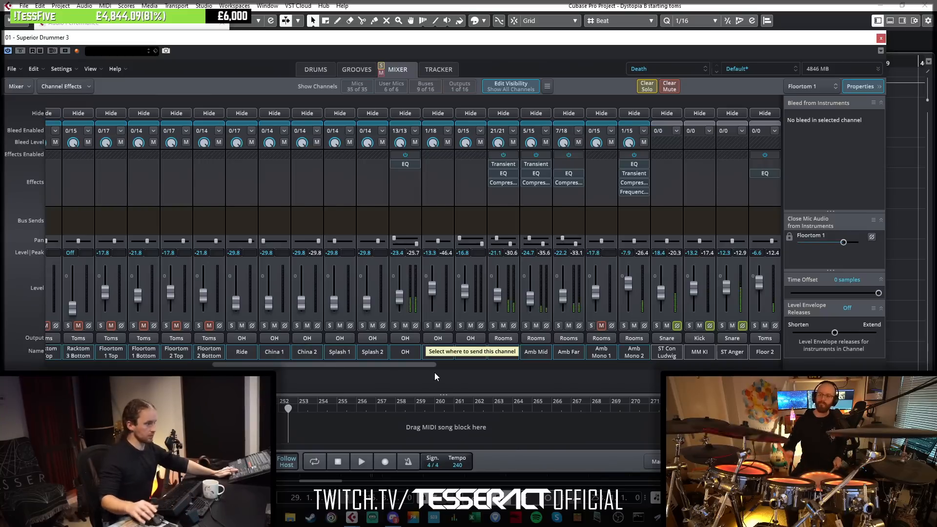
{"action": "left_click_drag", "start_coordinate": [414, 365], "coordinate": [544, 386]}
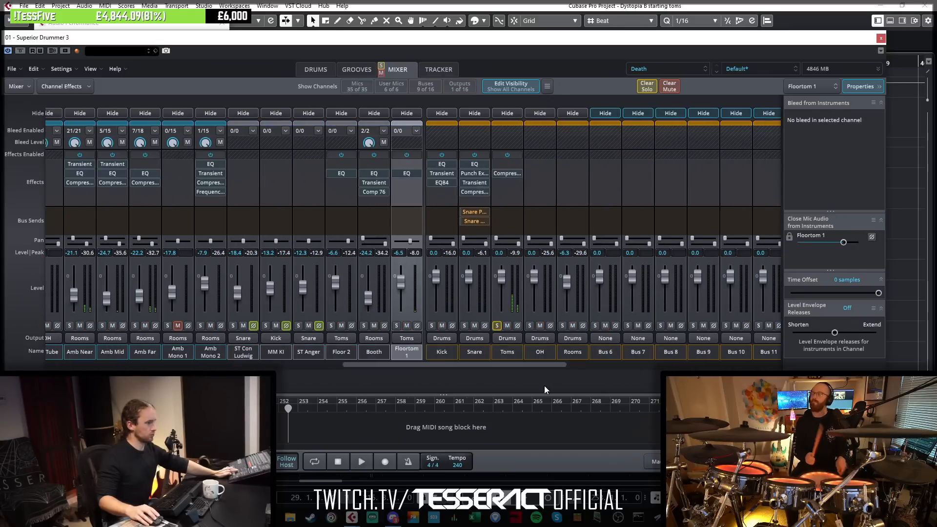
{"action": "left_click", "coordinate": [497, 325]}
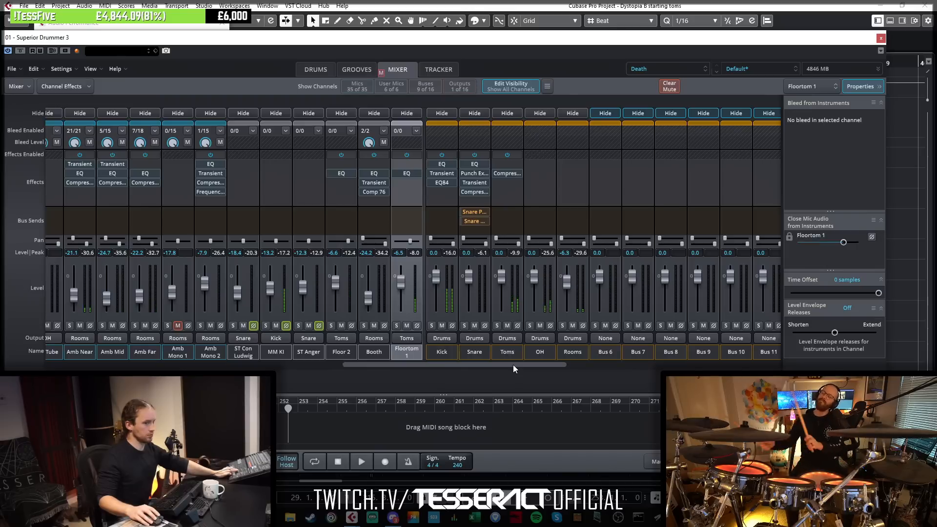
Slightly raise the Kick 1 bleed level in the Amb Near channel.
{"action": "left_click_drag", "start_coordinate": [458, 361], "coordinate": [370, 378]}
{"action": "left_click", "coordinate": [353, 351]}
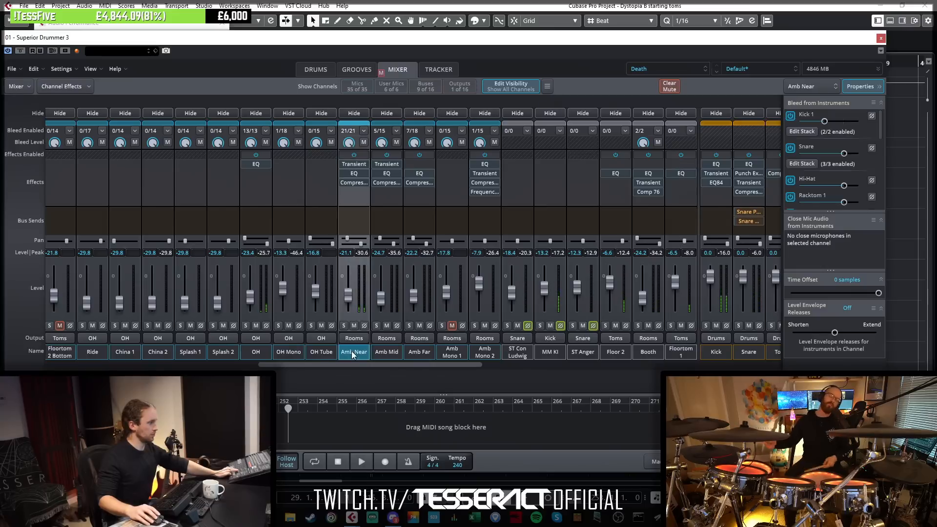
{"action": "left_click_drag", "start_coordinate": [824, 121], "coordinate": [829, 125]}
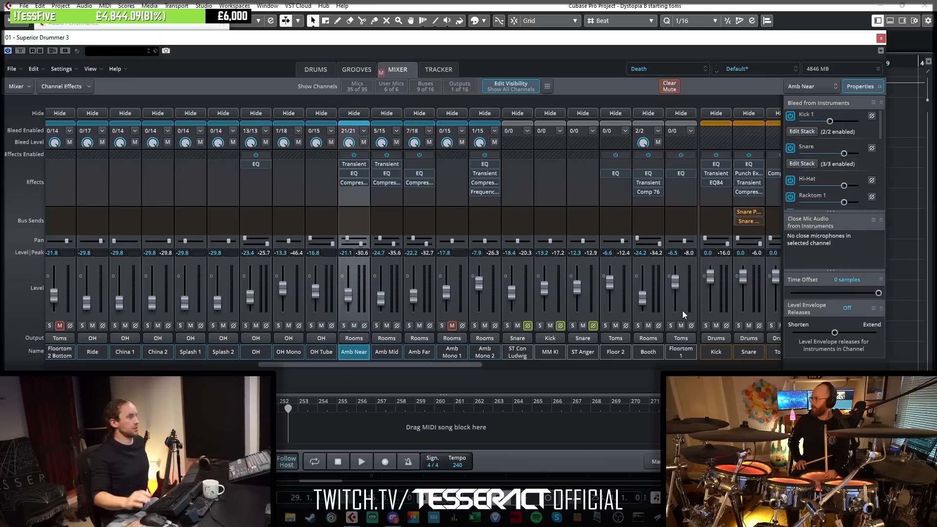
Save the Cubase project.
{"action": "left_click_drag", "start_coordinate": [473, 366], "coordinate": [689, 366]}
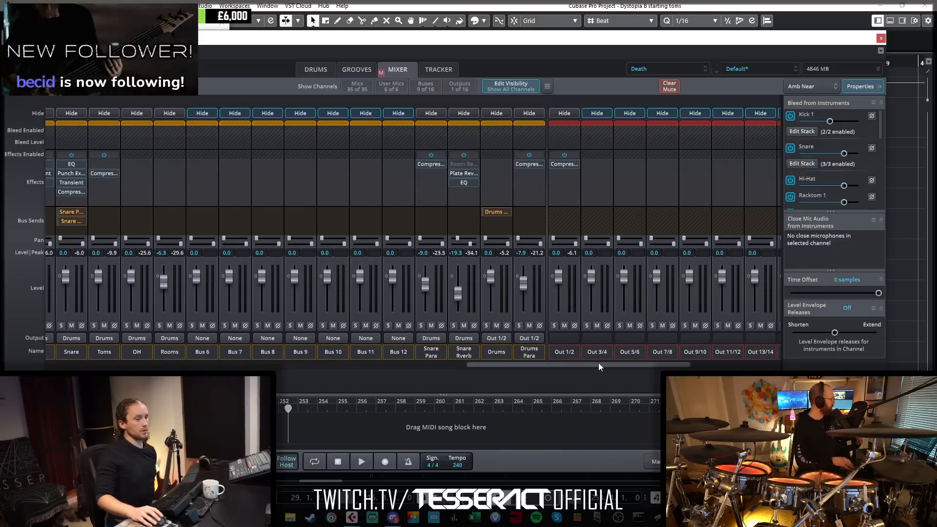
{"action": "left_click", "coordinate": [24, 6]}
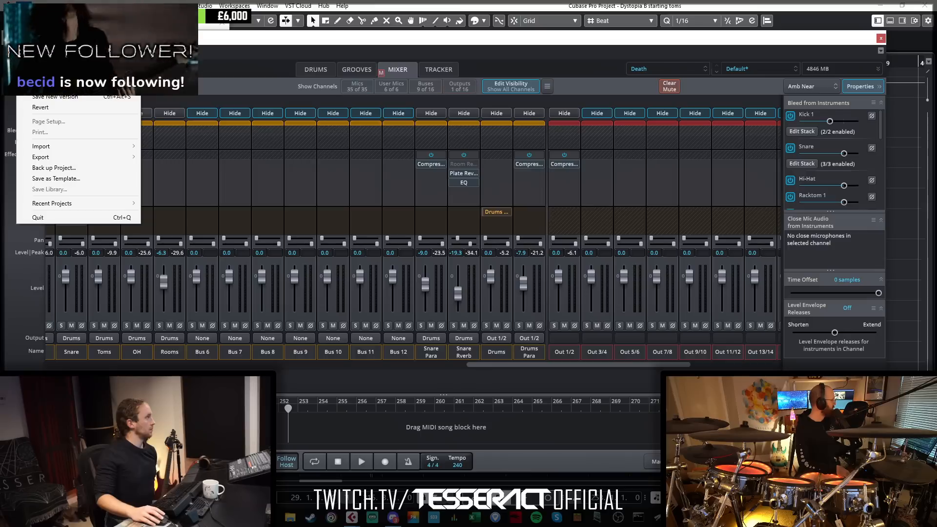
{"action": "left_click", "coordinate": [60, 76]}
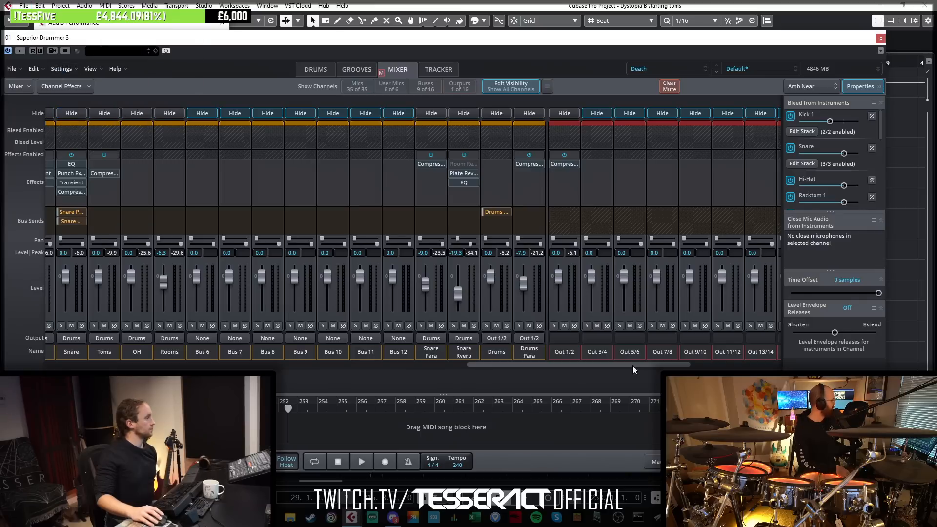
Review the EQ curve on the stacked Floortom 1 channel.
{"action": "left_click_drag", "start_coordinate": [628, 364], "coordinate": [286, 360]}
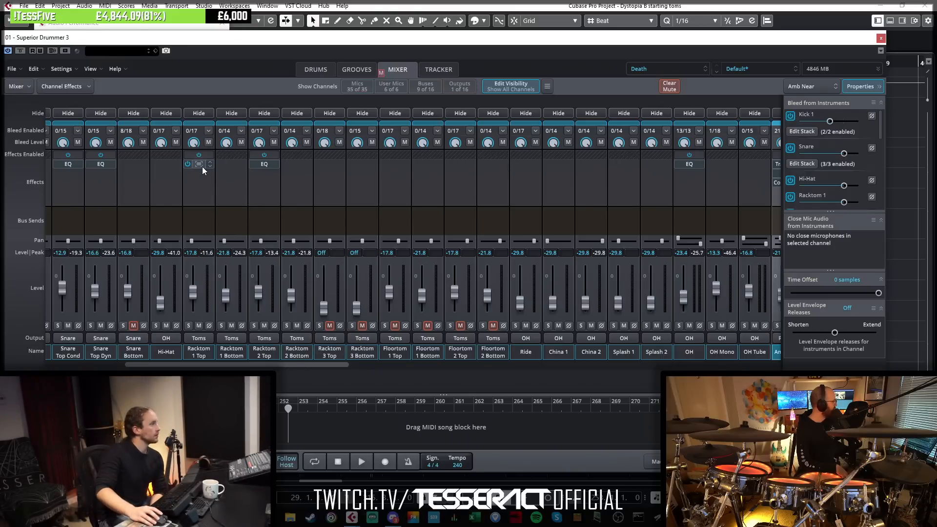
{"action": "left_click_drag", "start_coordinate": [327, 364], "coordinate": [470, 362]}
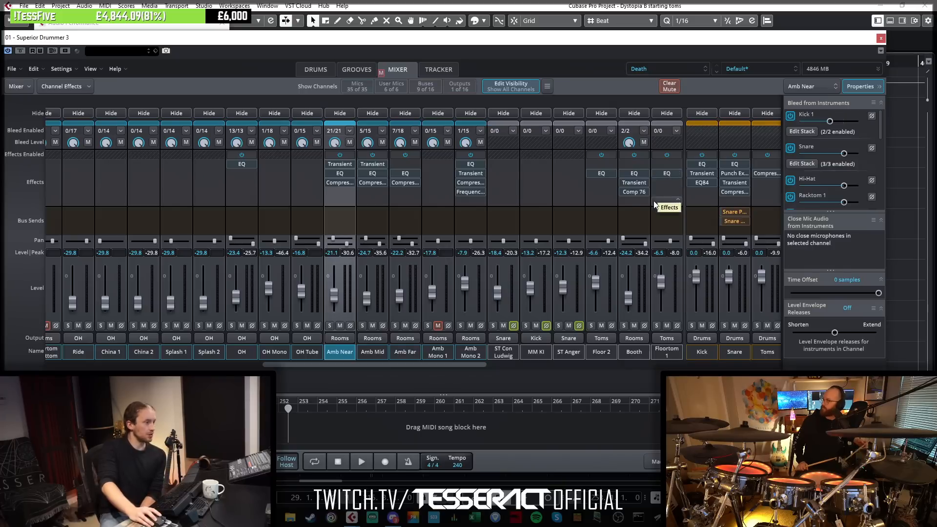
{"action": "left_click", "coordinate": [666, 173]}
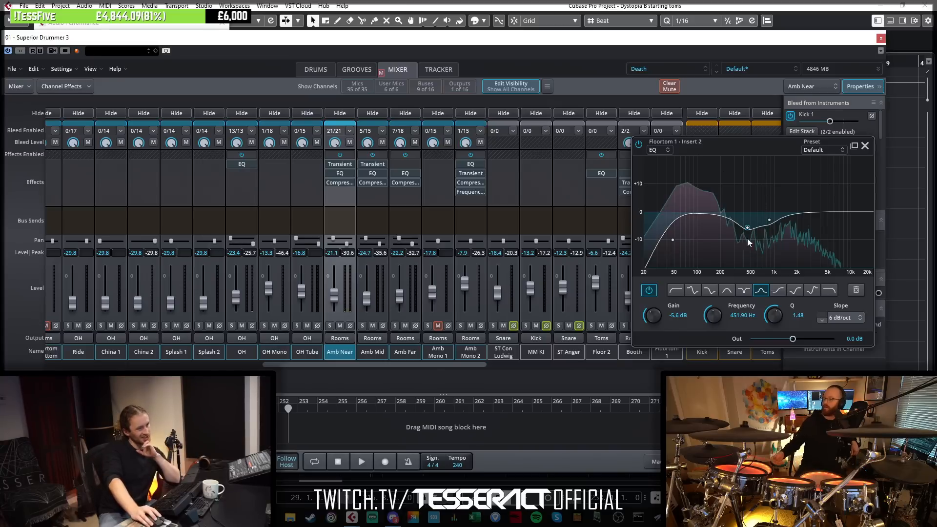
{"action": "left_click", "coordinate": [638, 145]}
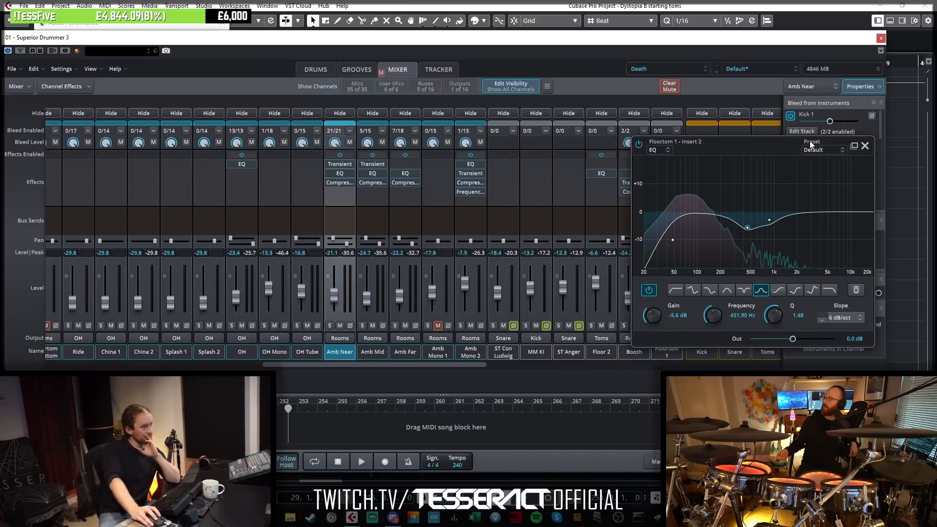
{"action": "left_click", "coordinate": [865, 146]}
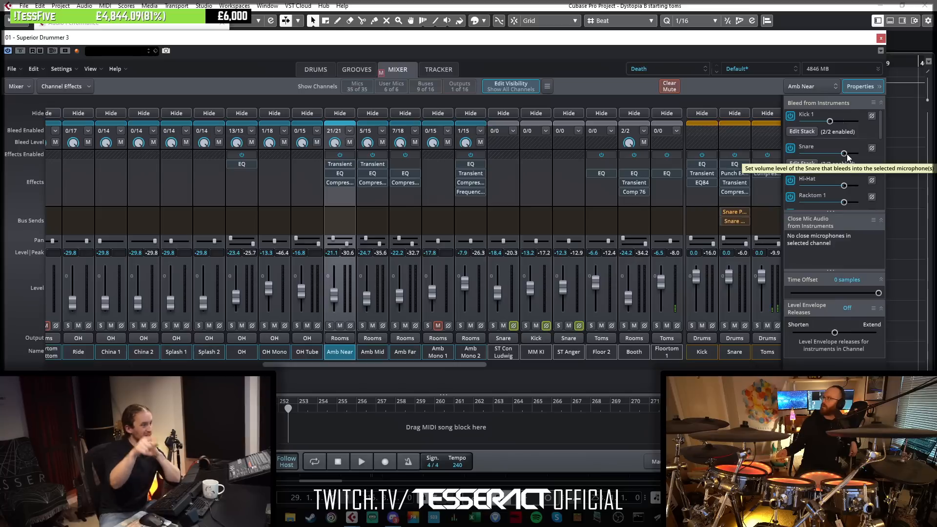
Review the Racktom 2 Top EQ curve and look over the ambience channels and buses.
{"action": "left_click_drag", "start_coordinate": [426, 362], "coordinate": [288, 364]}
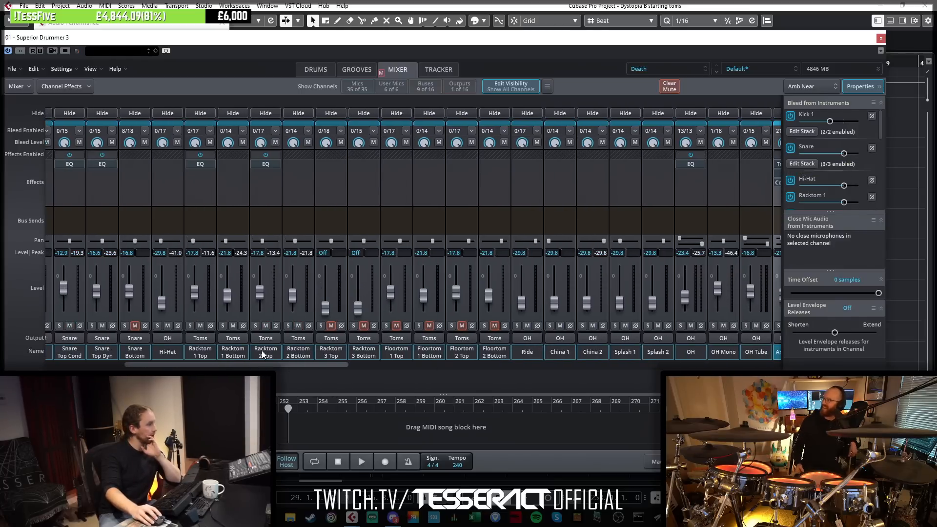
{"action": "left_click", "coordinate": [264, 163]}
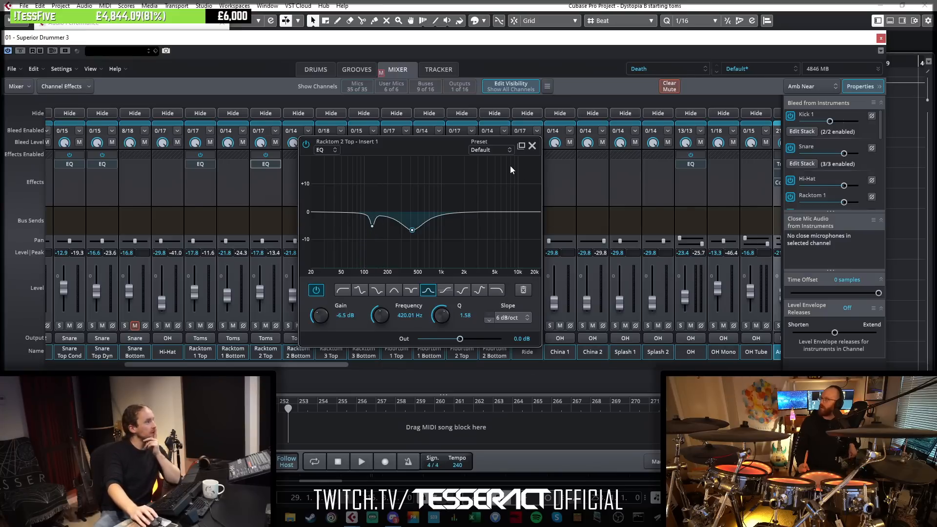
{"action": "left_click", "coordinate": [533, 145]}
{"action": "left_click_drag", "start_coordinate": [343, 367], "coordinate": [365, 370]}
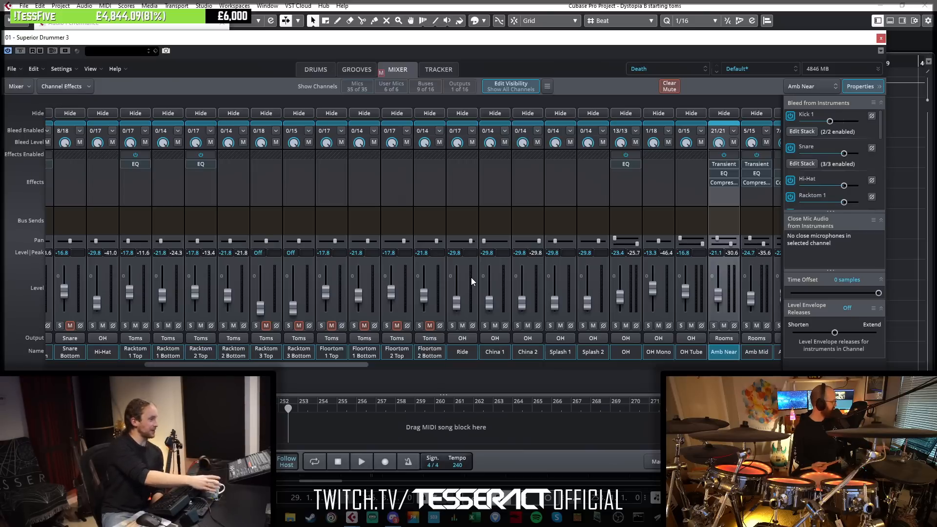
{"action": "left_click_drag", "start_coordinate": [353, 363], "coordinate": [522, 379]}
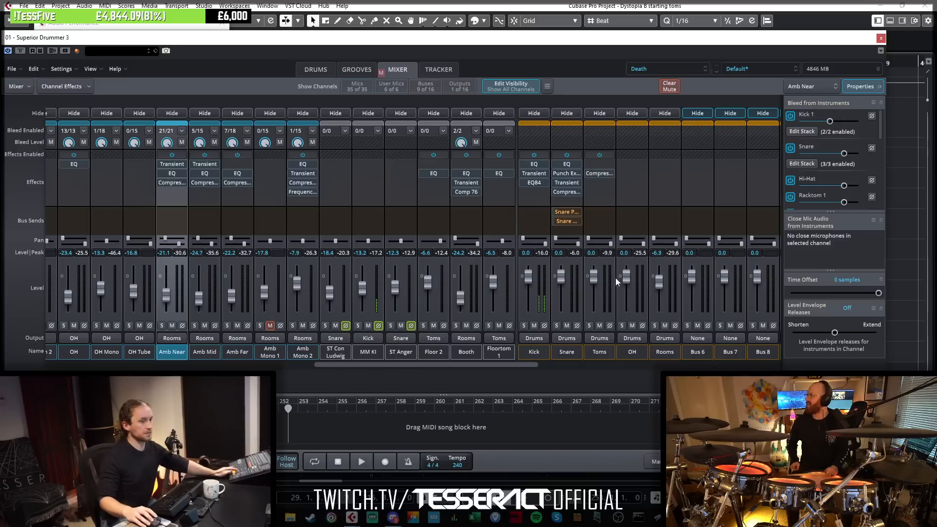
{"action": "left_click_drag", "start_coordinate": [528, 362], "coordinate": [535, 363]}
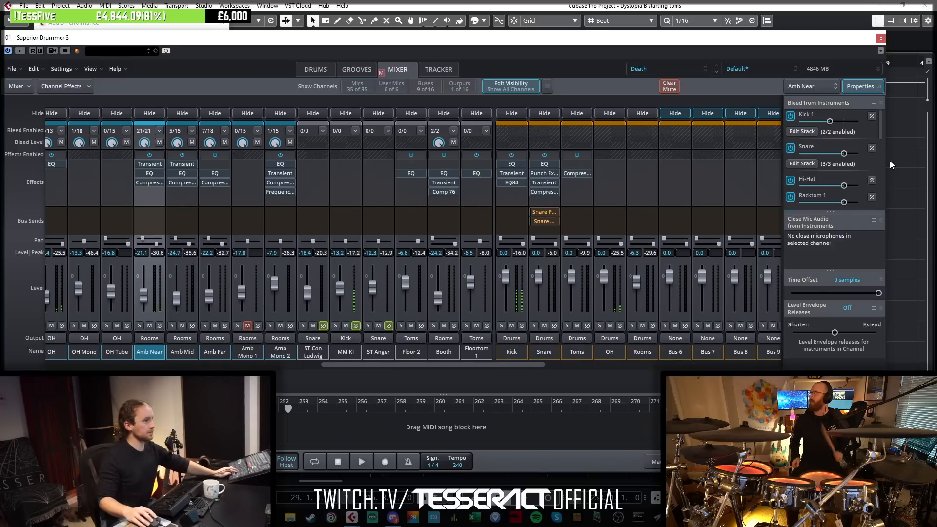
Return to the Cubase arrangement and play it from the start of the first Drums part.
{"action": "left_click", "coordinate": [882, 38]}
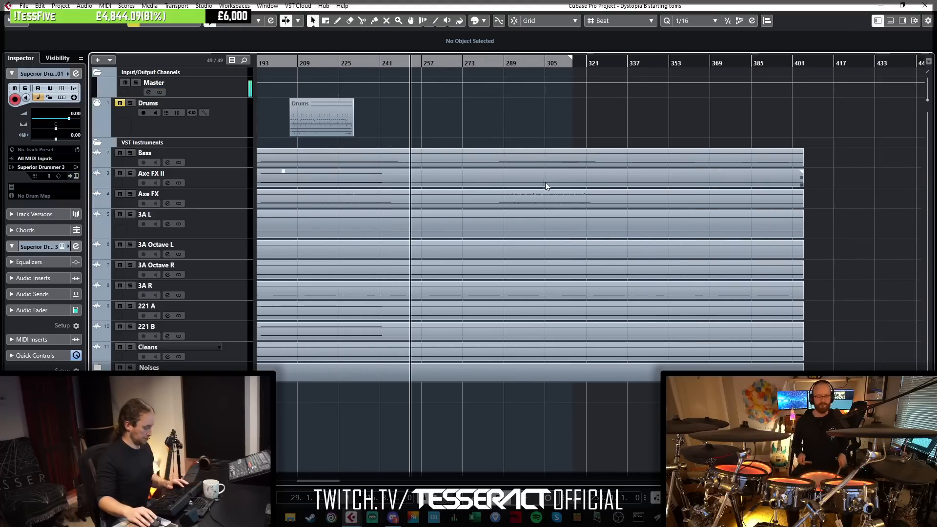
{"action": "left_click_drag", "start_coordinate": [369, 157], "coordinate": [796, 183]}
{"action": "key", "text": "g"}
{"action": "left_click_drag", "start_coordinate": [444, 154], "coordinate": [488, 151]}
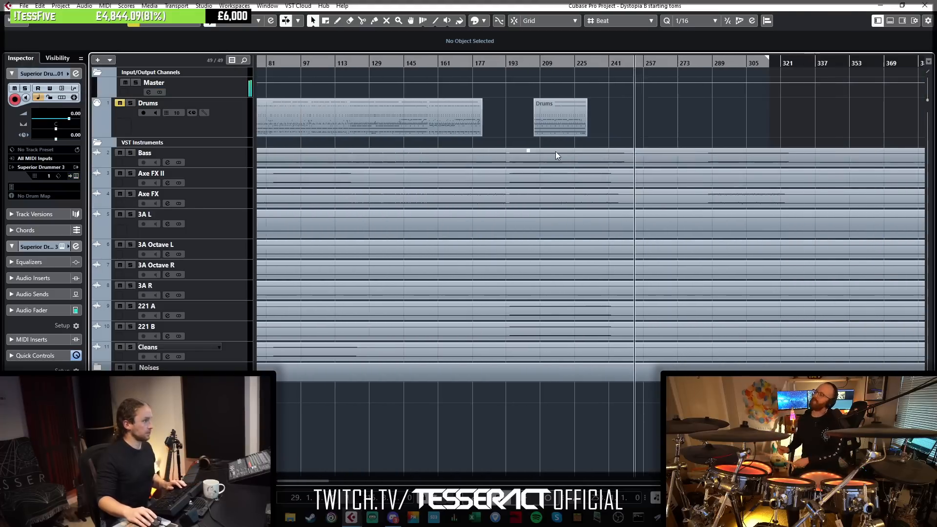
{"action": "scroll", "coordinate": [488, 156], "scroll_direction": "left", "scroll_amount": 6}
{"action": "left_click", "coordinate": [302, 64]}
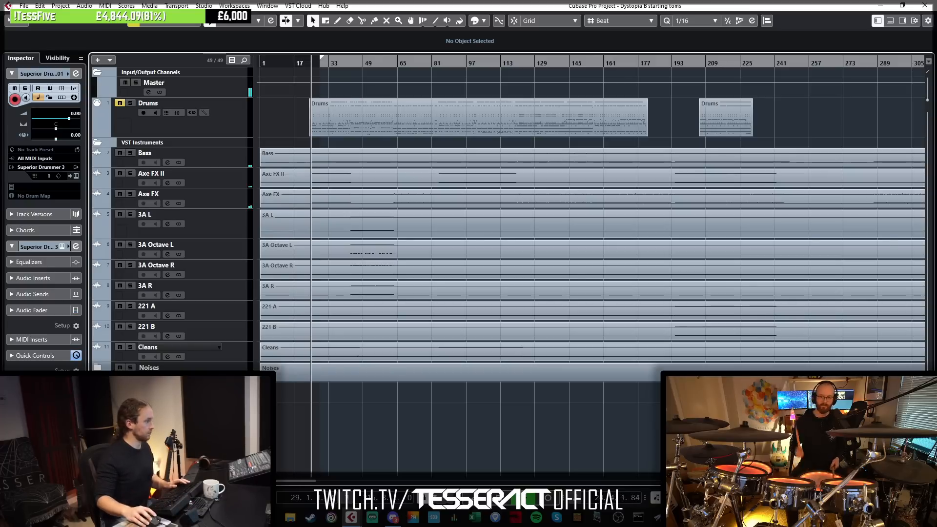
Switch from Superior Drummer 3 to the MixConsole and check the Slate Digital FG-X meters on the Master channel.
{"action": "key", "text": "alt+Tab"}
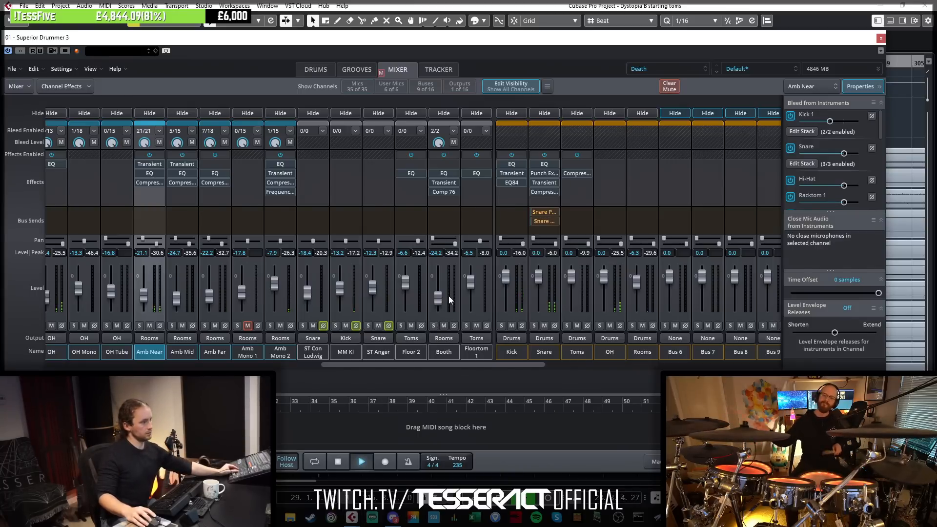
{"action": "left_click", "coordinate": [881, 39]}
{"action": "key", "text": "F3"}
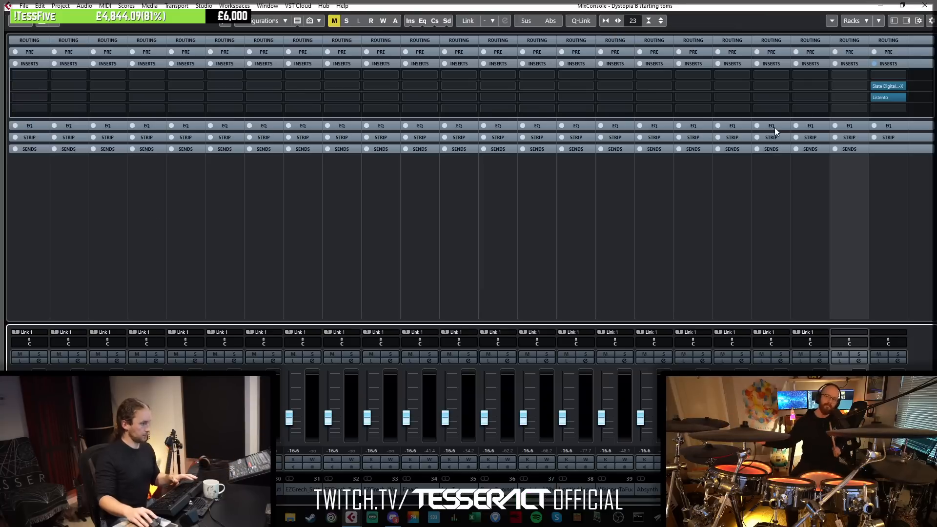
{"action": "left_click", "coordinate": [888, 86]}
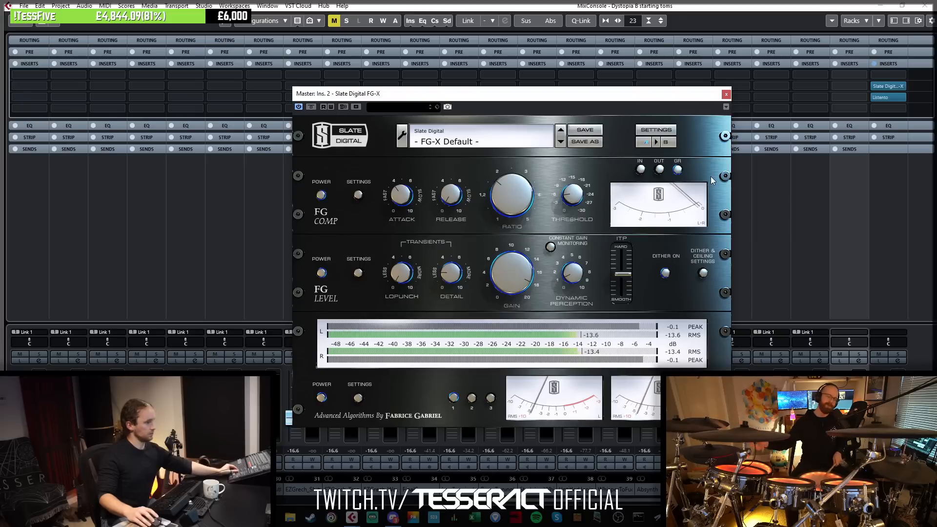
{"action": "left_click", "coordinate": [727, 95]}
Raise the linked channel faders in the MixConsole to -10.2 dB.
{"action": "scroll", "coordinate": [797, 416], "scroll_direction": "up", "scroll_amount": 3}
{"action": "scroll", "coordinate": [796, 416], "scroll_direction": "up", "scroll_amount": 2}
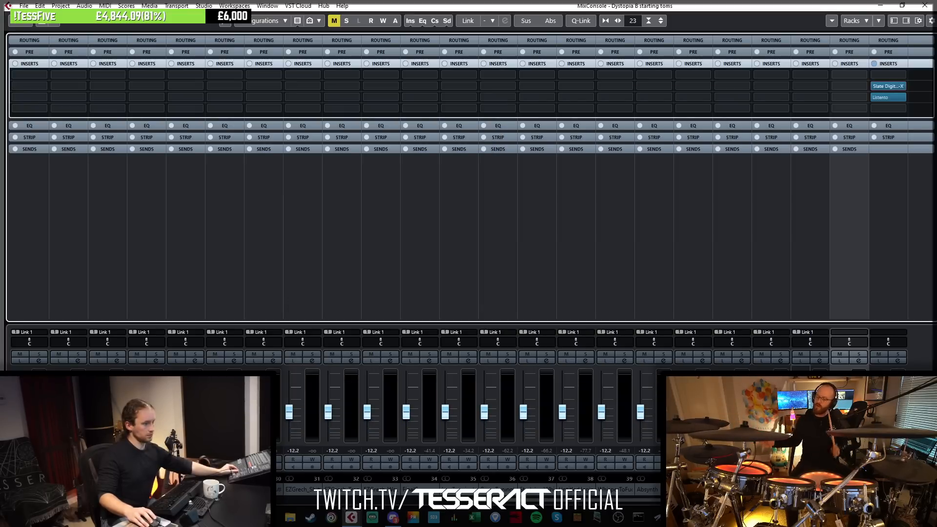
{"action": "scroll", "coordinate": [797, 416], "scroll_direction": "up", "scroll_amount": 1}
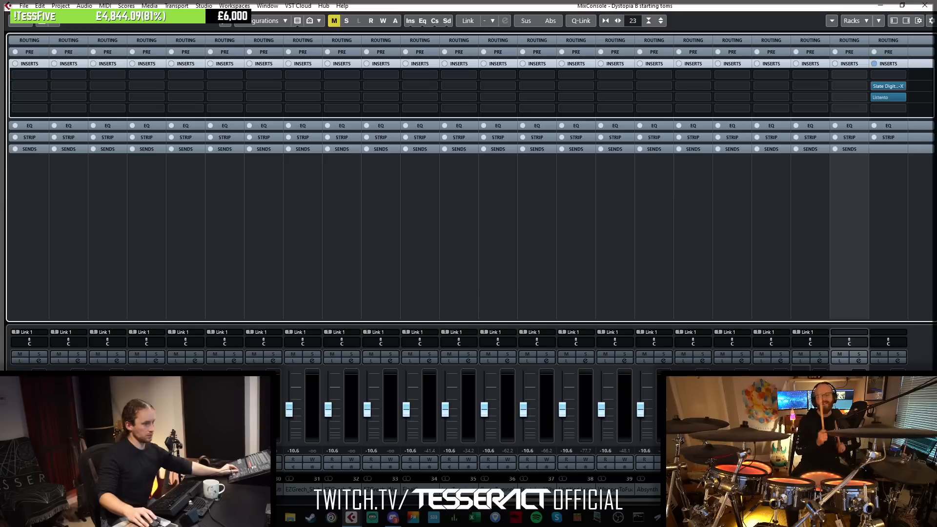
{"action": "scroll", "coordinate": [796, 416], "scroll_direction": "down", "scroll_amount": 1}
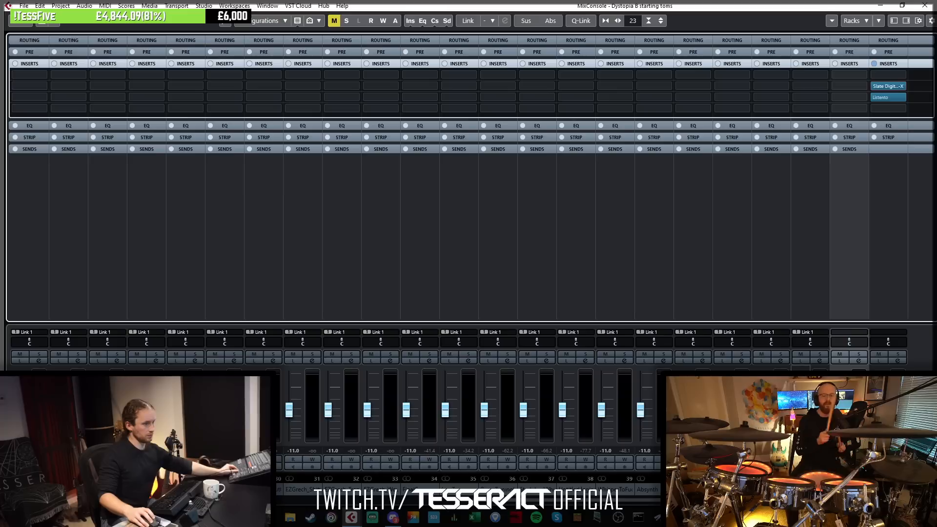
{"action": "scroll", "coordinate": [797, 415], "scroll_direction": "up", "scroll_amount": 2}
{"action": "scroll", "coordinate": [797, 416], "scroll_direction": "down", "scroll_amount": 1}
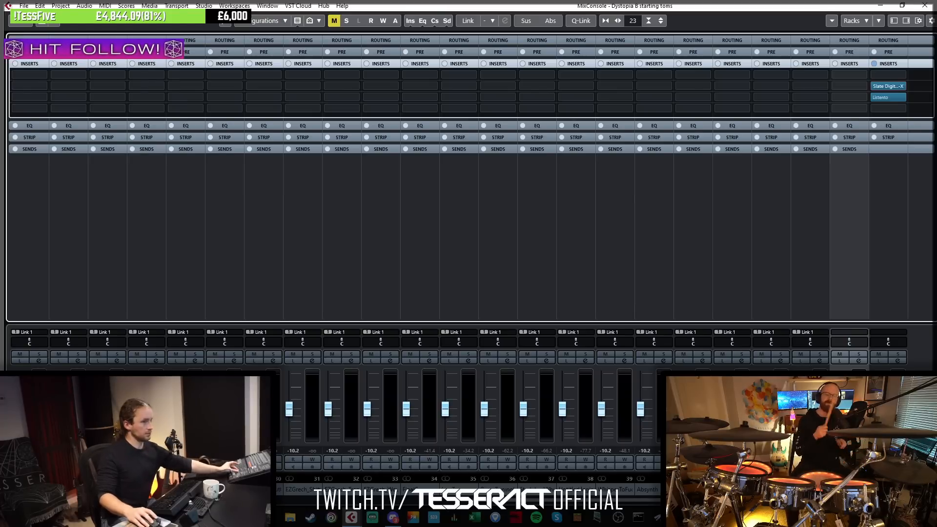
Stop playback and set the compressor threshold of the Master channel's Slate Digital FG-X to -6.3 dB.
{"action": "left_click", "coordinate": [888, 86]}
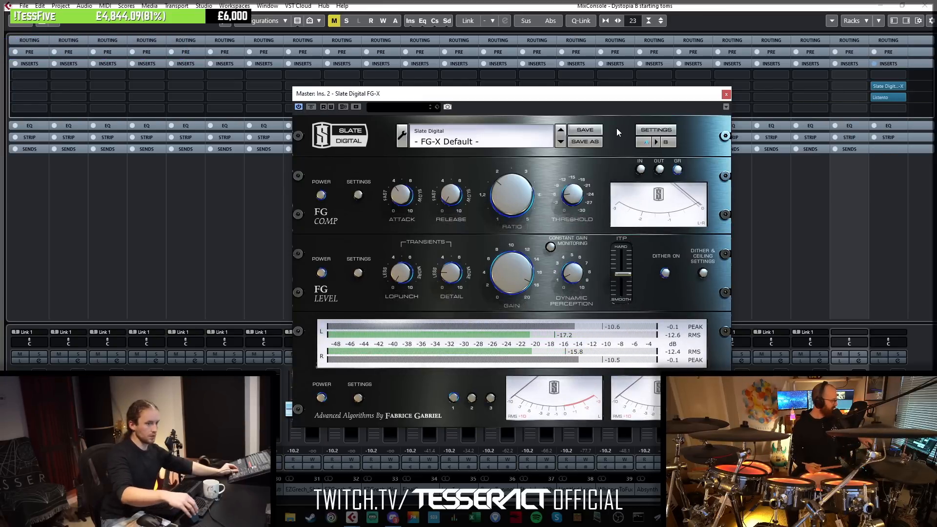
{"action": "key", "text": "space"}
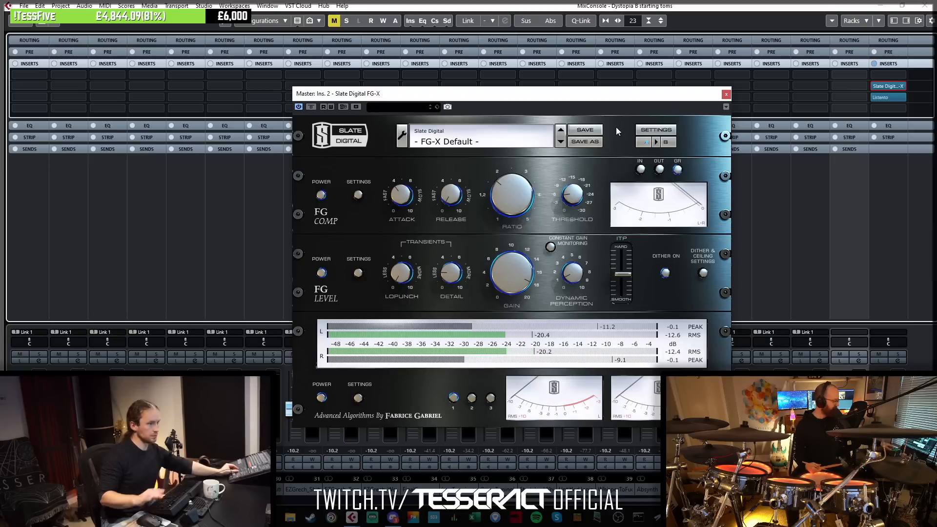
{"action": "left_click_drag", "start_coordinate": [583, 197], "coordinate": [583, 194]}
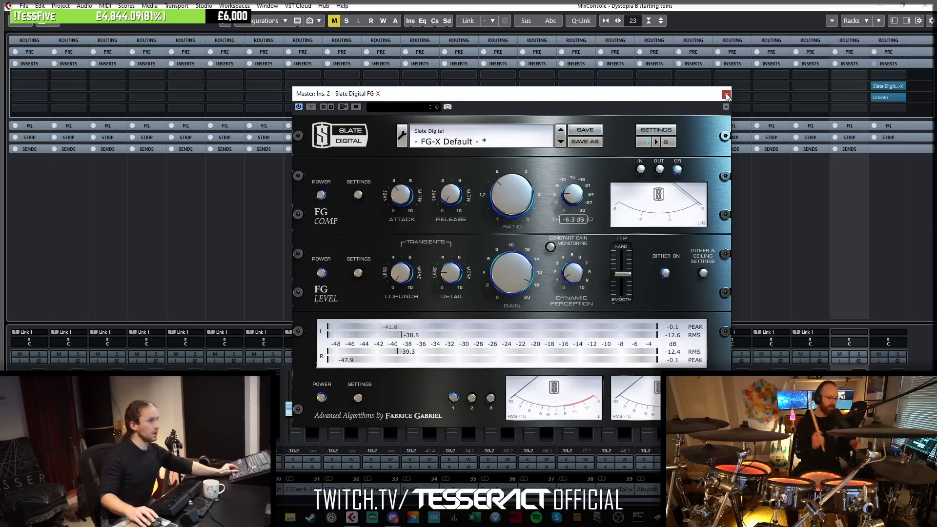
{"action": "left_click", "coordinate": [726, 94]}
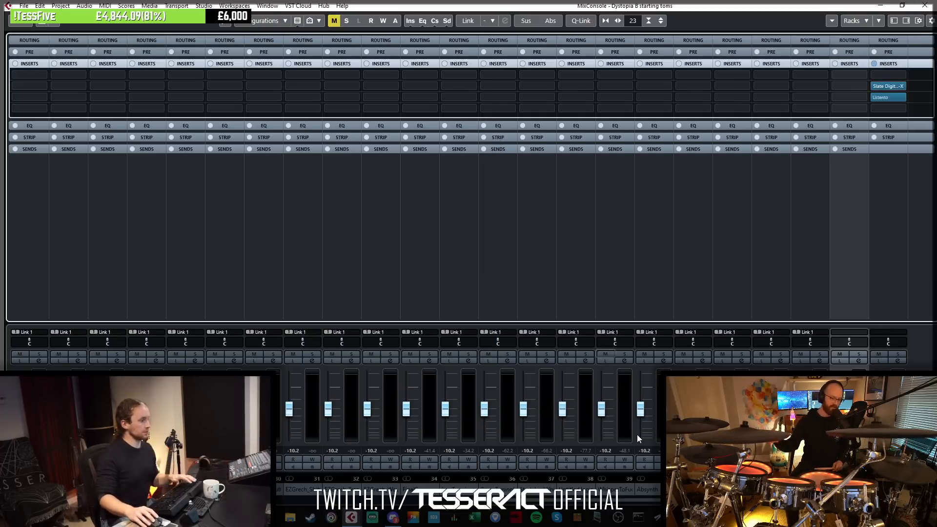
Reopen the Superior Drummer 3 mixer and lower the Floor 2 channel's level to -9.9 dB.
{"action": "key", "text": "F3"}
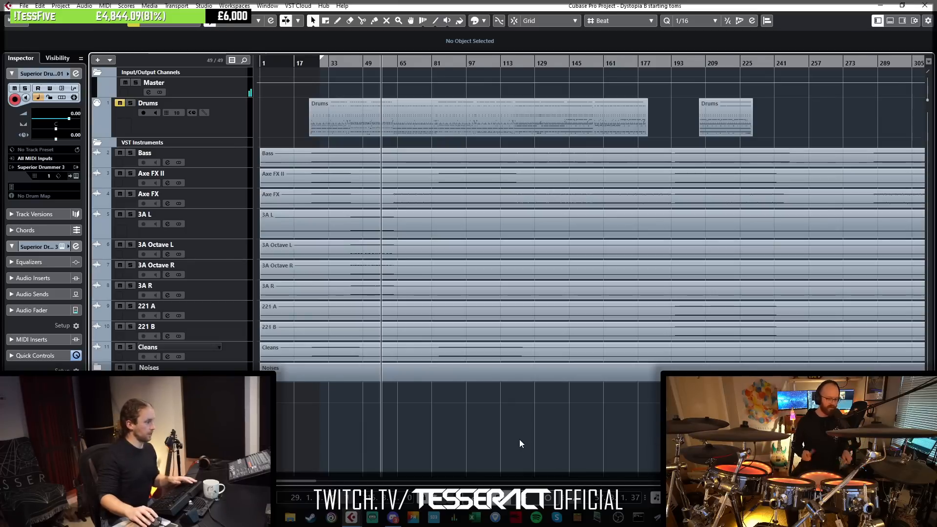
{"action": "key", "text": "F3"}
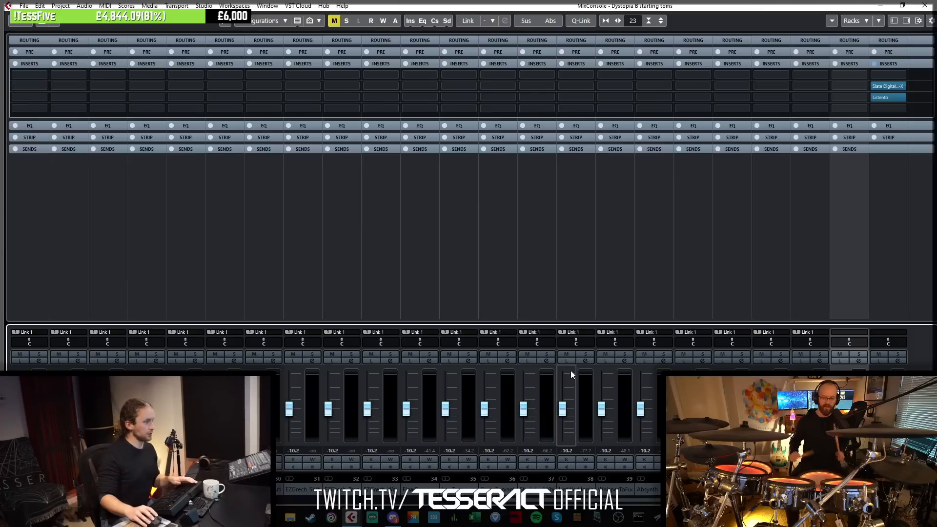
{"action": "left_click", "coordinate": [858, 362]}
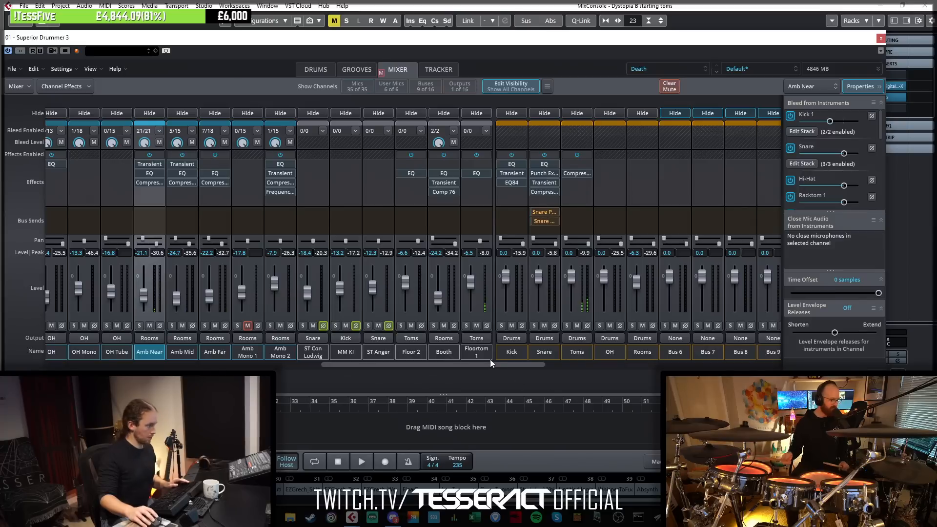
{"action": "left_click_drag", "start_coordinate": [488, 365], "coordinate": [482, 365]}
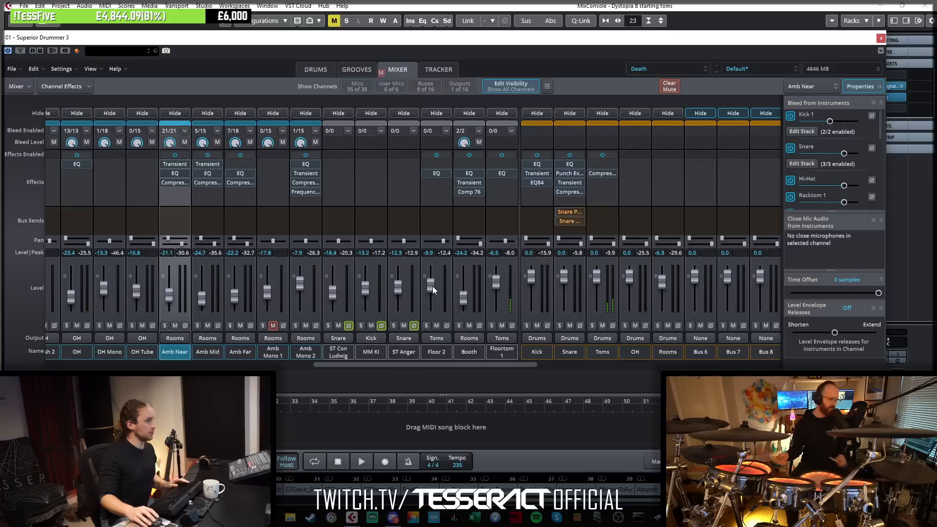
Set the Floor 2 channel's level to -7.2 dB and the Floortom 1 channel's level to -10.9 dB.
{"action": "scroll", "coordinate": [435, 287], "scroll_direction": "up", "scroll_amount": 1}
{"action": "scroll", "coordinate": [437, 285], "scroll_direction": "up", "scroll_amount": 1}
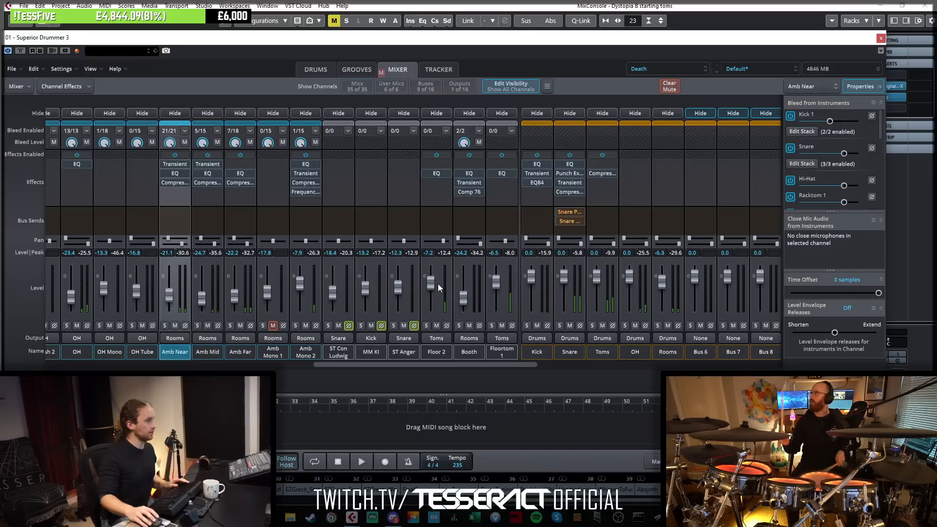
{"action": "scroll", "coordinate": [499, 282], "scroll_direction": "down", "scroll_amount": 1}
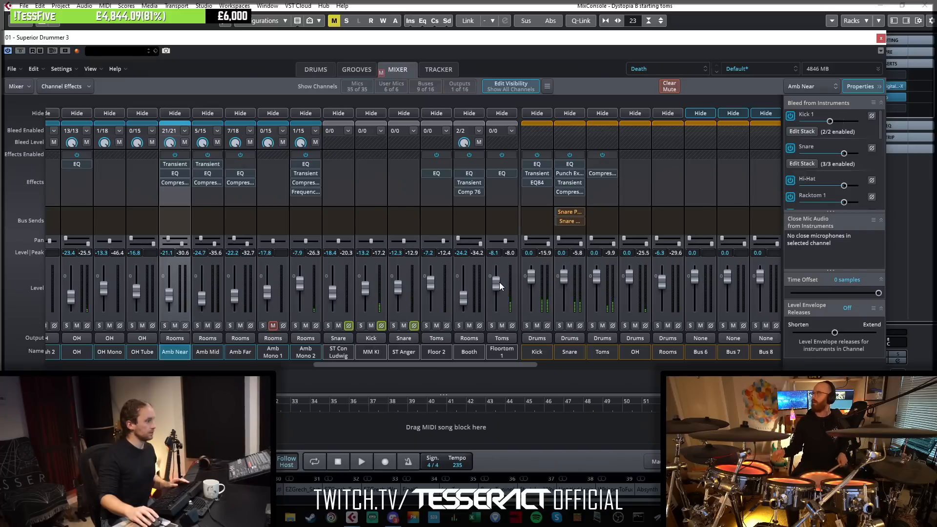
{"action": "scroll", "coordinate": [499, 283], "scroll_direction": "down", "scroll_amount": 1}
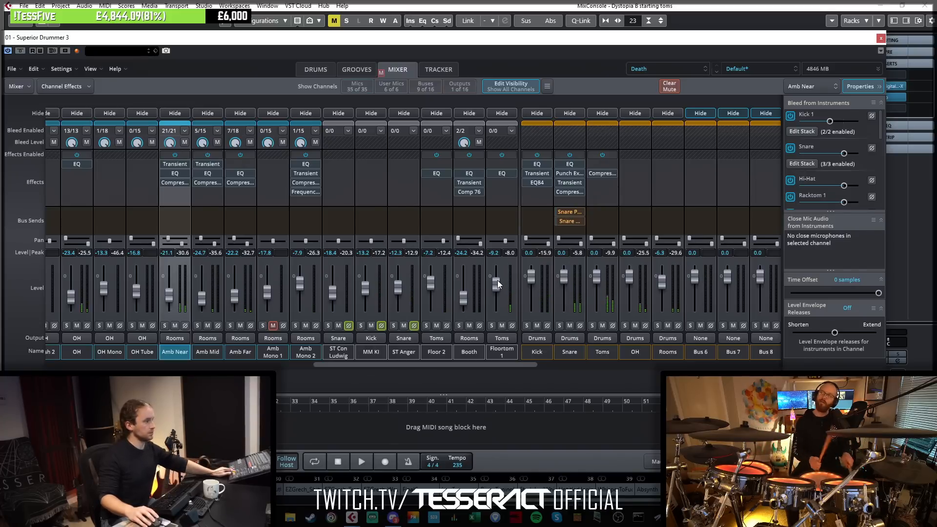
{"action": "scroll", "coordinate": [497, 281], "scroll_direction": "down", "scroll_amount": 1}
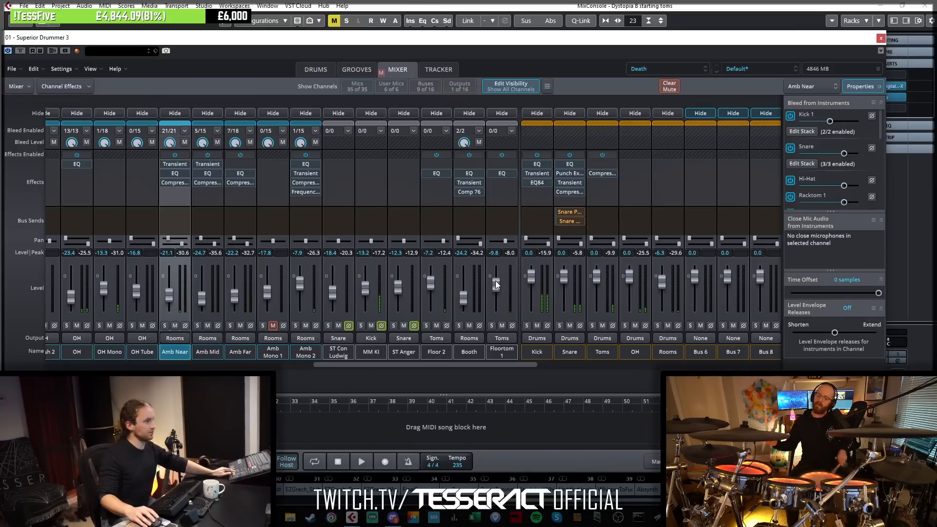
{"action": "scroll", "coordinate": [494, 282], "scroll_direction": "down", "scroll_amount": 1}
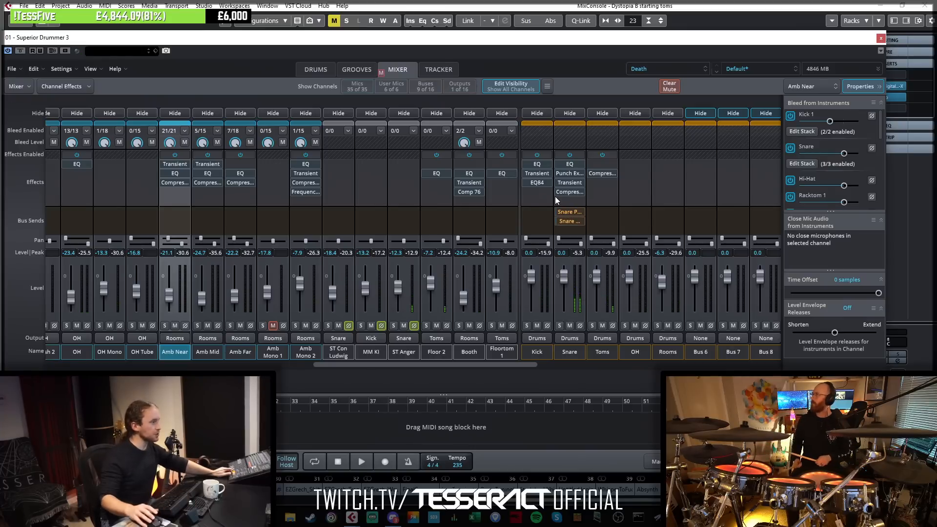
{"action": "scroll", "coordinate": [428, 282], "scroll_direction": "up", "scroll_amount": 2}
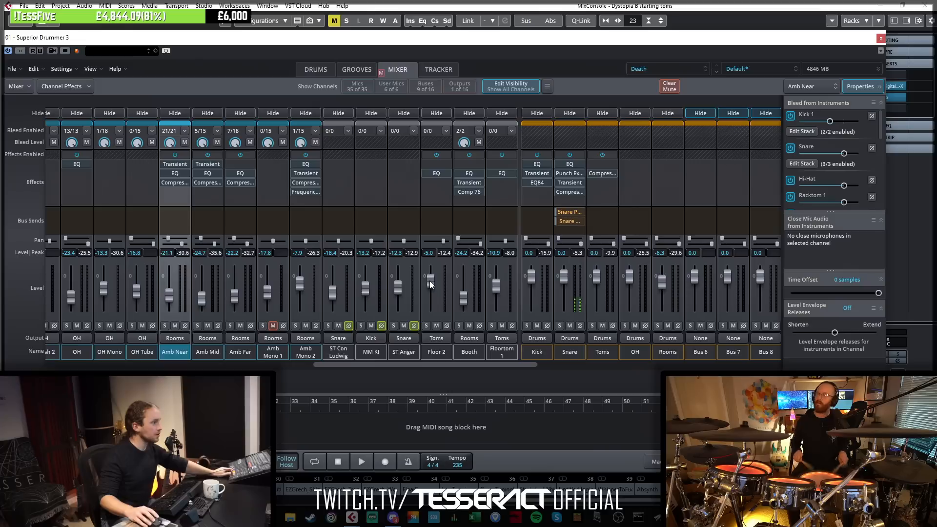
{"action": "scroll", "coordinate": [429, 282], "scroll_direction": "down", "scroll_amount": 2}
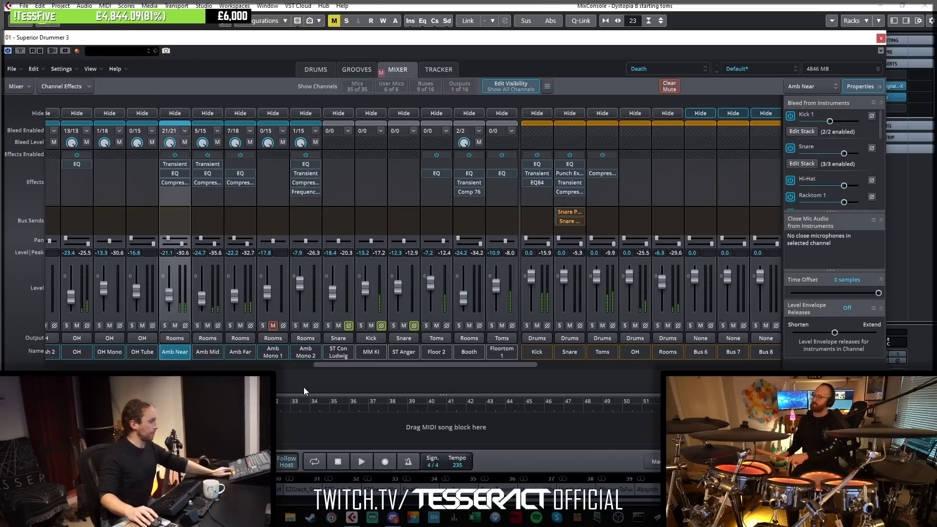
Set the Hi-Hat microphone channel's level to -18.8 dB and solo the channel.
{"action": "left_click_drag", "start_coordinate": [377, 364], "coordinate": [118, 370]}
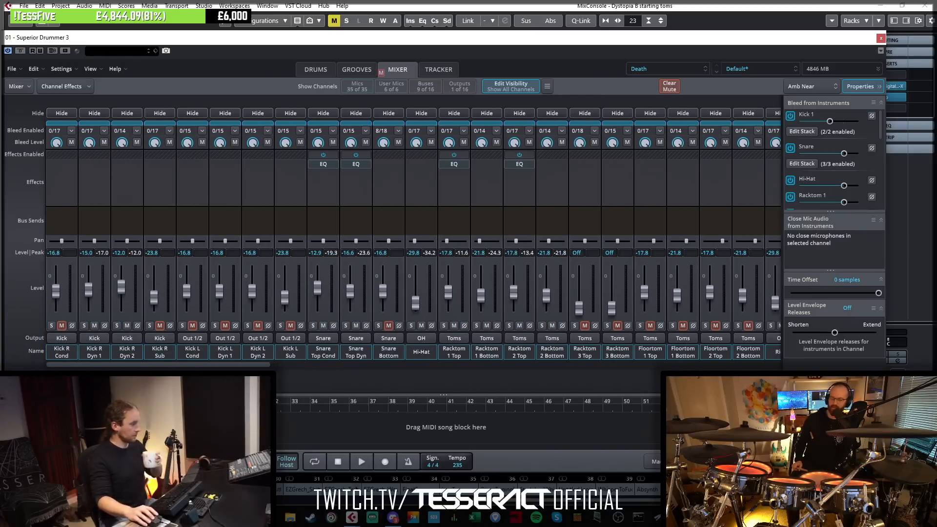
{"action": "mouse_move", "coordinate": [351, 517]}
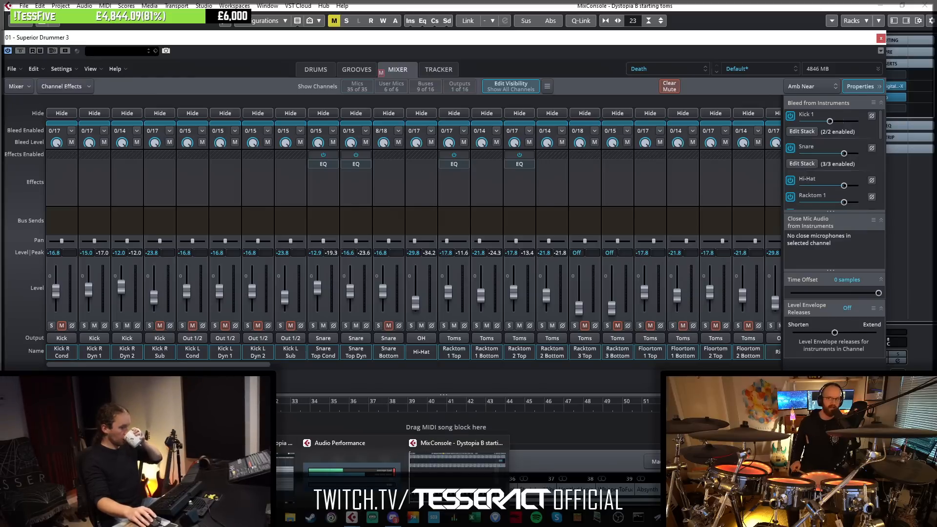
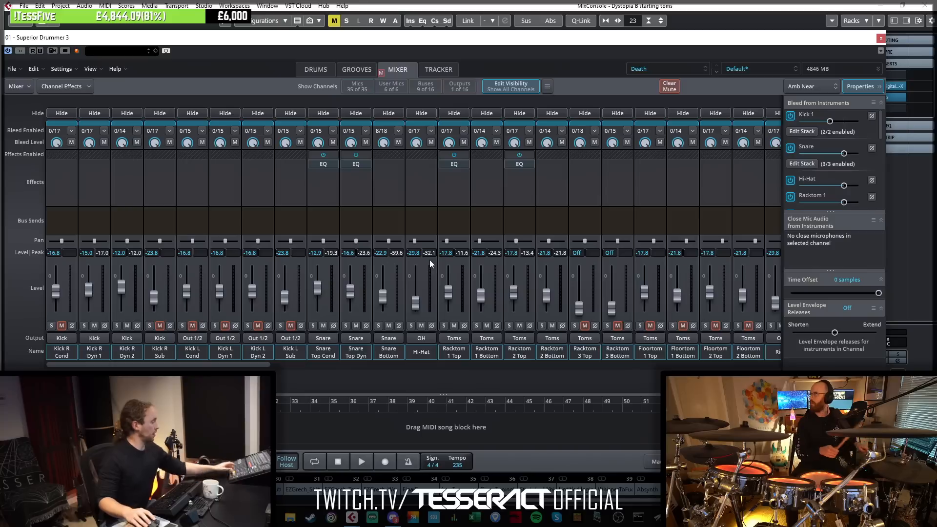
{"action": "left_click", "coordinate": [411, 325]}
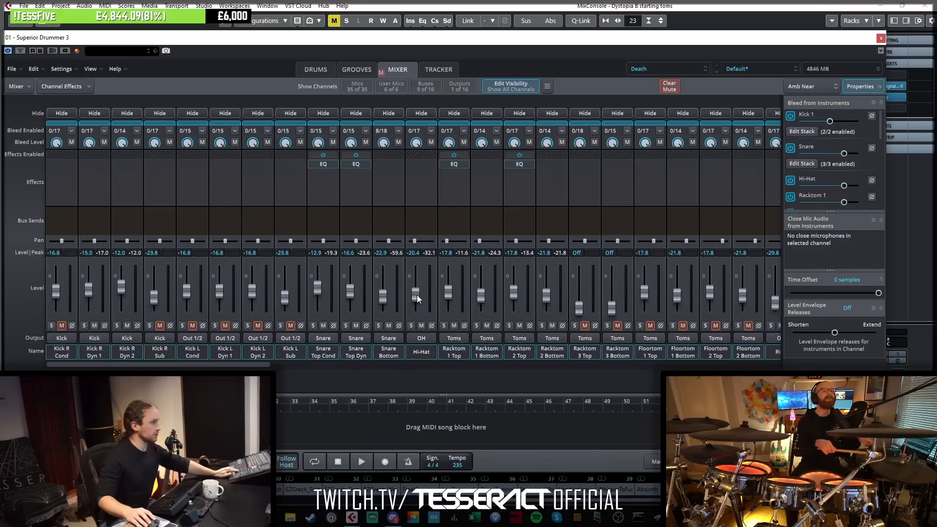
{"action": "left_click", "coordinate": [411, 325]}
Insert an EQ on the Hi-Hat channel and set a low-cut band at 332.31 Hz with an 18 dB/oct slope.
{"action": "left_click", "coordinate": [420, 166]}
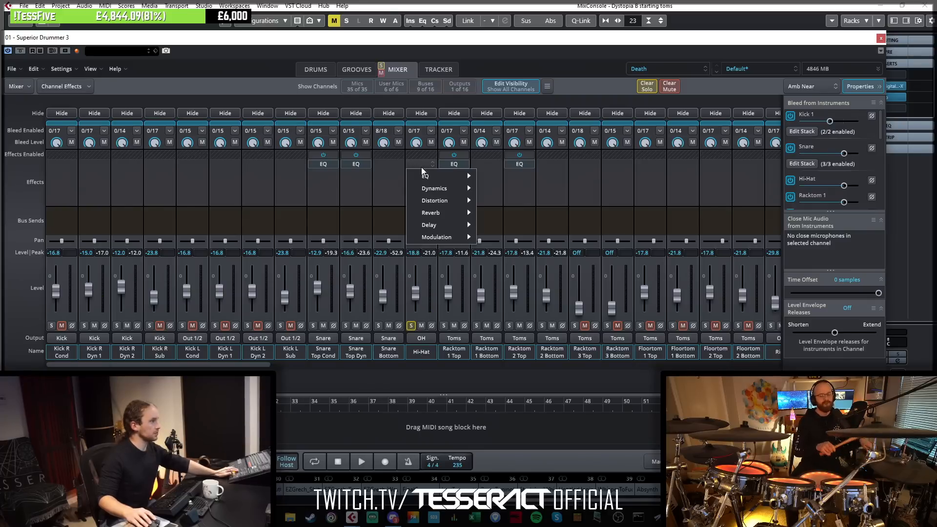
{"action": "mouse_move", "coordinate": [438, 178]}
{"action": "left_click", "coordinate": [497, 177]}
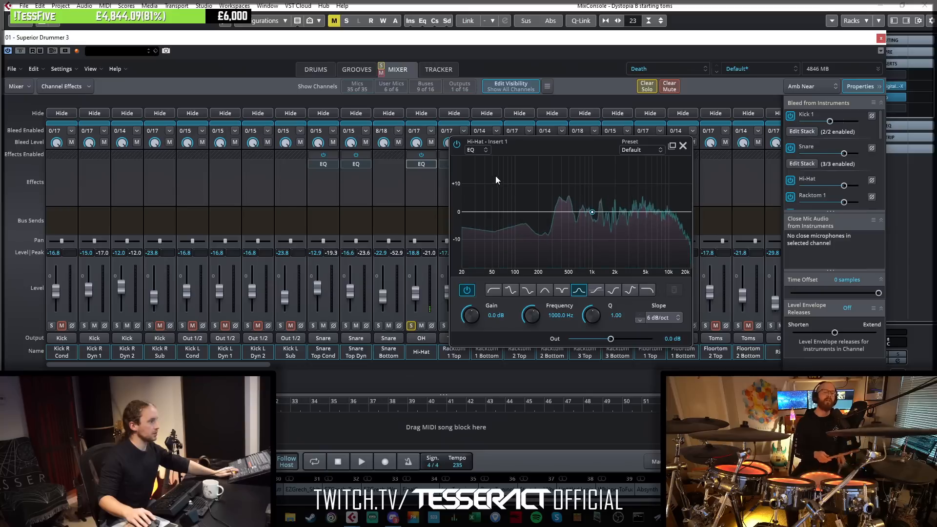
{"action": "left_click_drag", "start_coordinate": [467, 211], "coordinate": [565, 254]}
{"action": "left_click", "coordinate": [494, 290]}
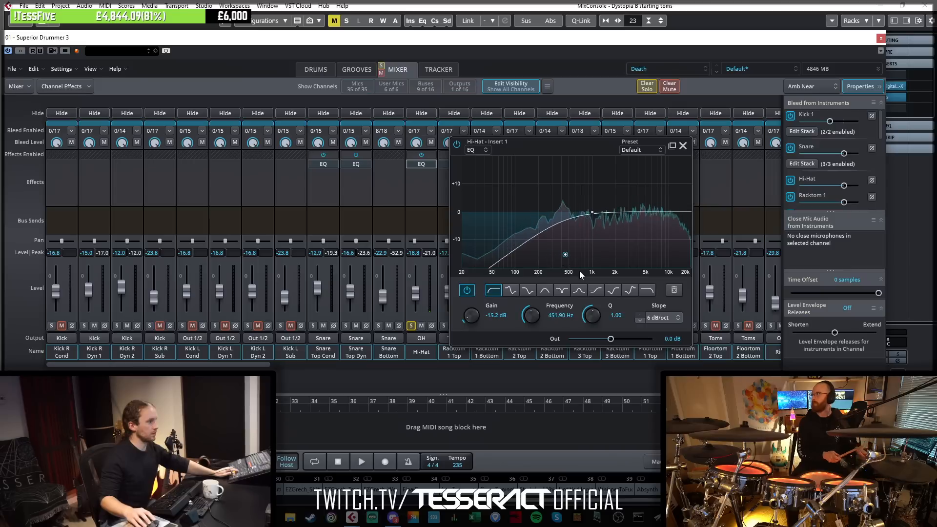
{"action": "left_click", "coordinate": [650, 319]}
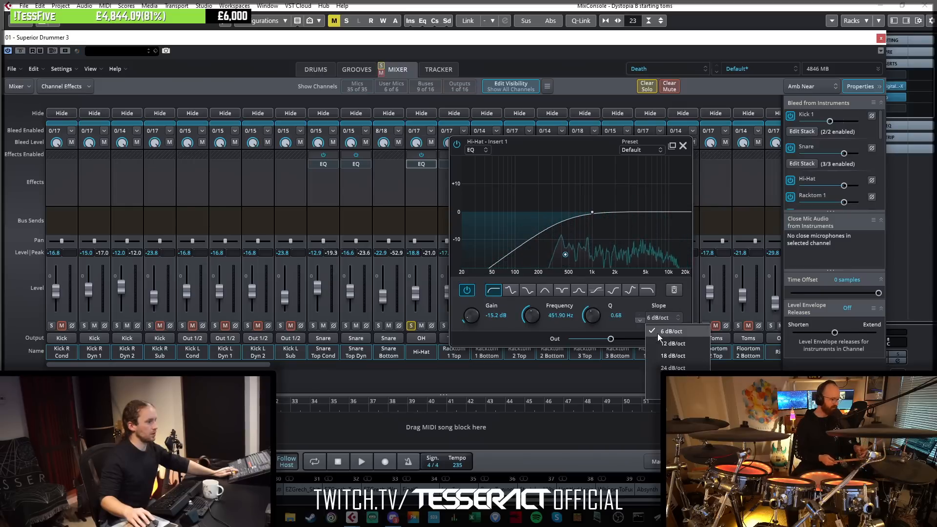
{"action": "left_click", "coordinate": [663, 355]}
{"action": "left_click_drag", "start_coordinate": [565, 255], "coordinate": [555, 257]}
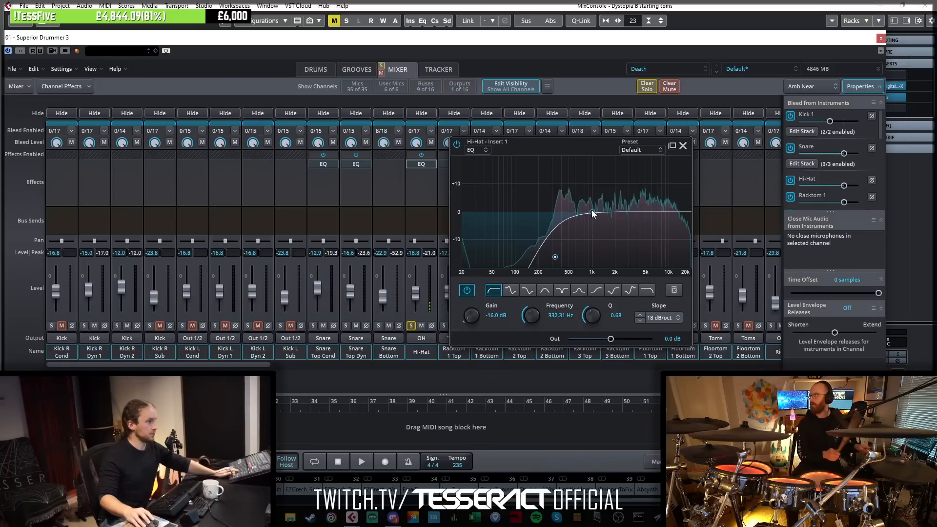
Pull the Hi-Hat EQ's 1 kHz band to a low-mid dip of about 5 dB, and cut 2261 Hz by 5.7 dB with Q 10.
{"action": "left_click_drag", "start_coordinate": [592, 212], "coordinate": [563, 226]}
{"action": "left_click_drag", "start_coordinate": [590, 315], "coordinate": [592, 311]}
{"action": "left_click_drag", "start_coordinate": [617, 212], "coordinate": [616, 209]}
{"action": "left_click_drag", "start_coordinate": [592, 313], "coordinate": [606, 295]}
{"action": "left_click_drag", "start_coordinate": [616, 210], "coordinate": [620, 184]}
{"action": "left_click_drag", "start_coordinate": [593, 314], "coordinate": [601, 280]}
{"action": "left_click", "coordinate": [665, 318]}
{"action": "left_click", "coordinate": [664, 343]}
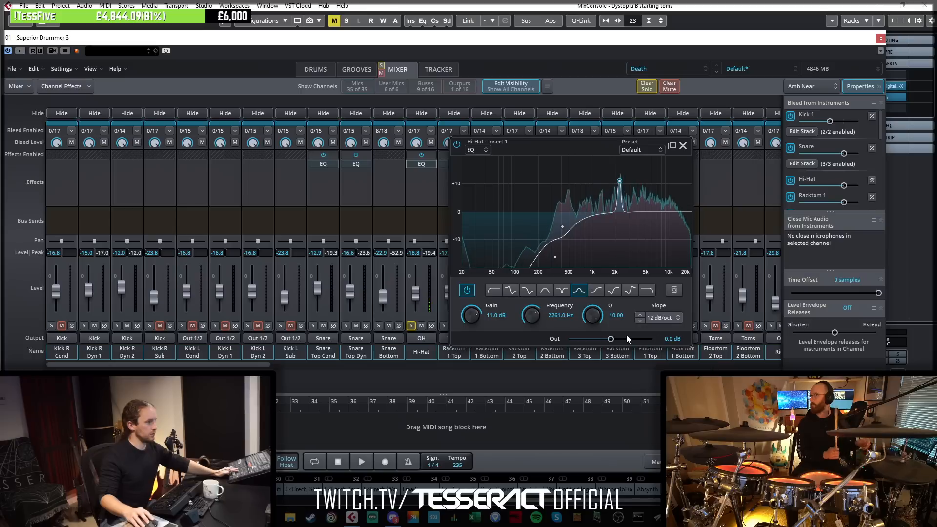
{"action": "left_click_drag", "start_coordinate": [478, 311], "coordinate": [459, 343]}
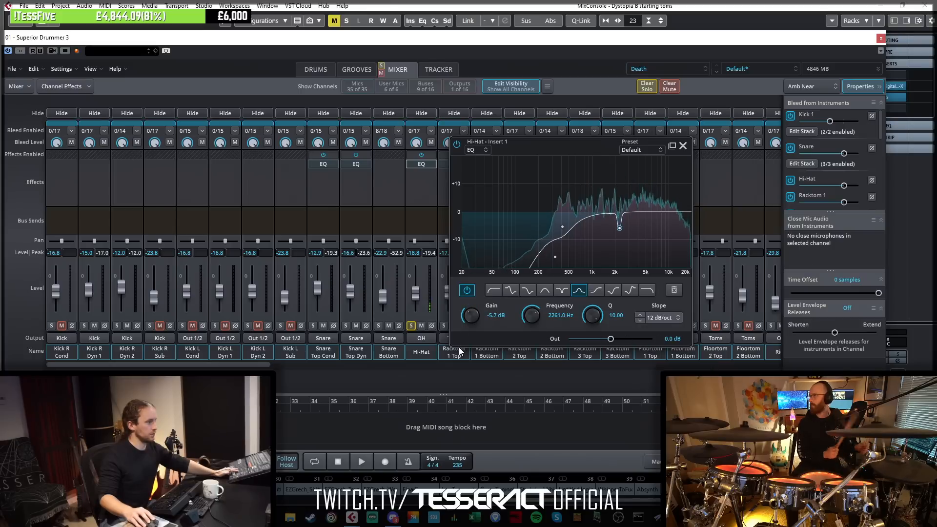
Add an EQ band on the Hi-Hat at 4305.2 Hz with 1.0 dB of gain and a Q of 10.
{"action": "double_click", "coordinate": [637, 211]}
{"action": "left_click_drag", "start_coordinate": [638, 211], "coordinate": [642, 210]}
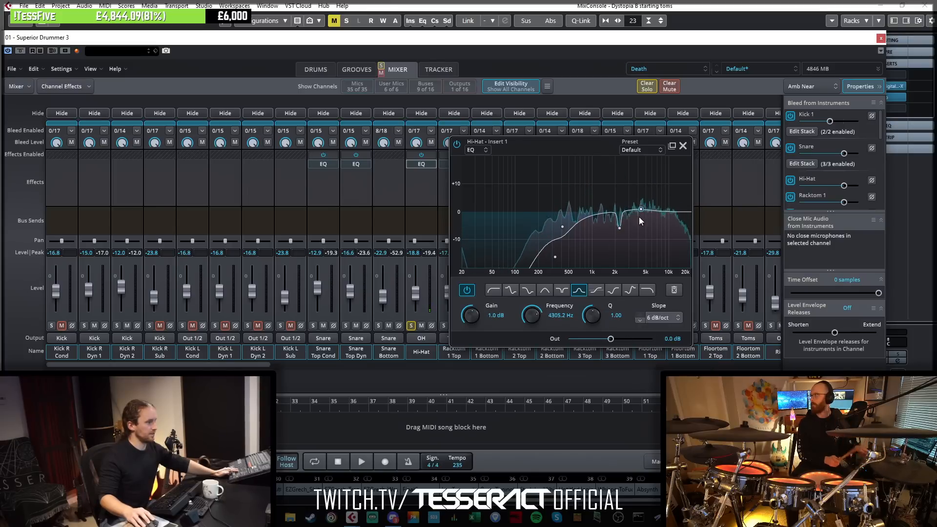
{"action": "left_click_drag", "start_coordinate": [598, 309], "coordinate": [615, 276]}
Add a narrow cut of about 6 dB at 3165.9 Hz to the Hi-Hat EQ and close the EQ window.
{"action": "double_click", "coordinate": [626, 212]}
{"action": "mouse_move", "coordinate": [627, 211]}
{"action": "left_mouse_down"}
{"action": "mouse_move", "coordinate": [631, 180]}
{"action": "mouse_move", "coordinate": [631, 212]}
{"action": "left_mouse_up"}
{"action": "left_click_drag", "start_coordinate": [603, 318], "coordinate": [606, 300]}
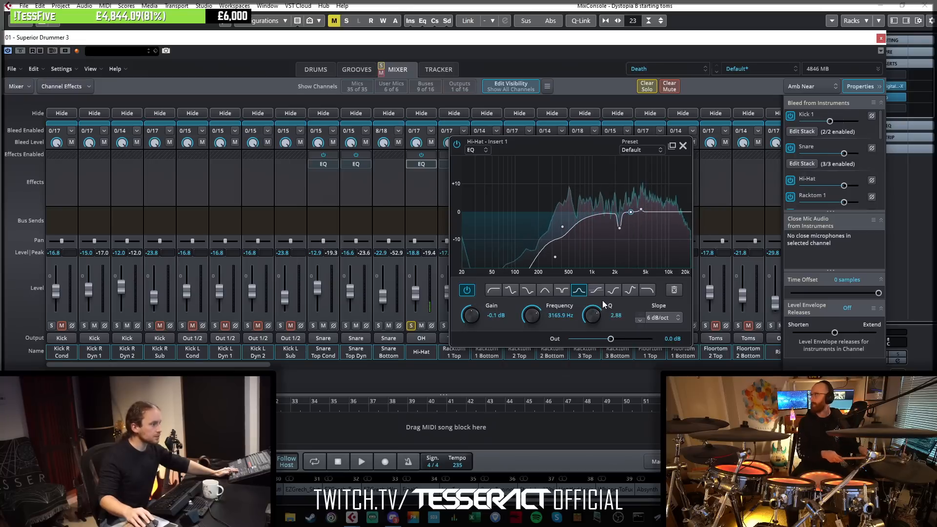
{"action": "mouse_move", "coordinate": [630, 212]}
{"action": "left_mouse_down"}
{"action": "mouse_move", "coordinate": [630, 184]}
{"action": "mouse_move", "coordinate": [630, 231]}
{"action": "left_mouse_up"}
{"action": "left_click_drag", "start_coordinate": [600, 317], "coordinate": [602, 293]}
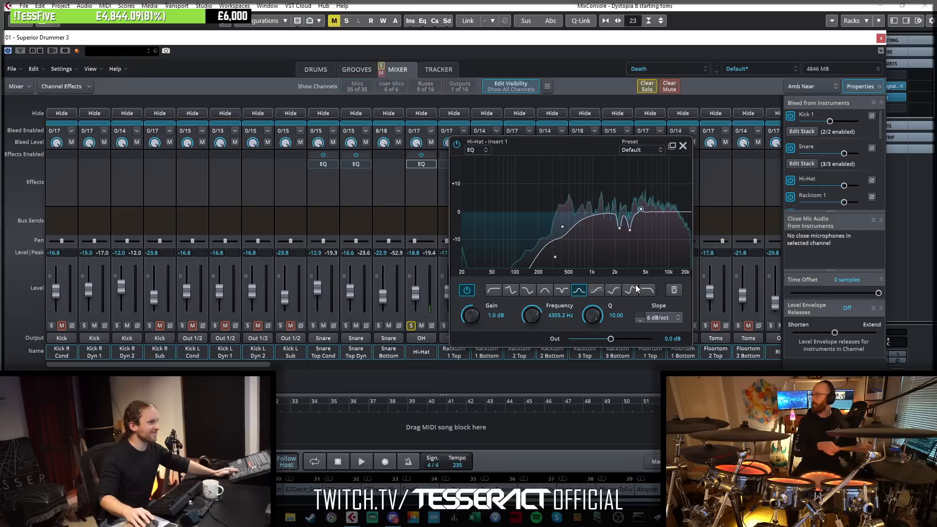
{"action": "left_click", "coordinate": [683, 145]}
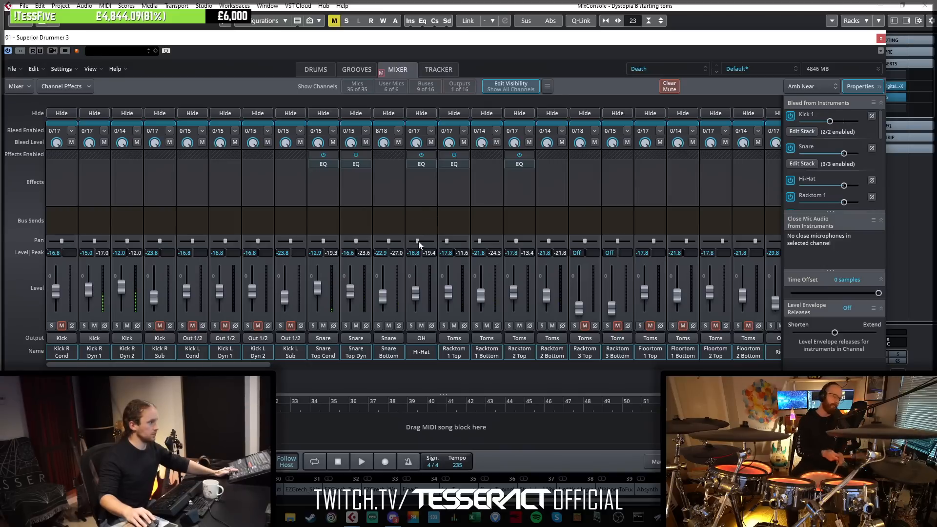
Insert a Compressor/Limiter on the Hi-Hat with 3.56:1 ratio, 2.98 ms attack and 111 ms release, and set the channel level to -16.0 dB.
{"action": "left_click", "coordinate": [422, 175]}
{"action": "mouse_move", "coordinate": [446, 200]}
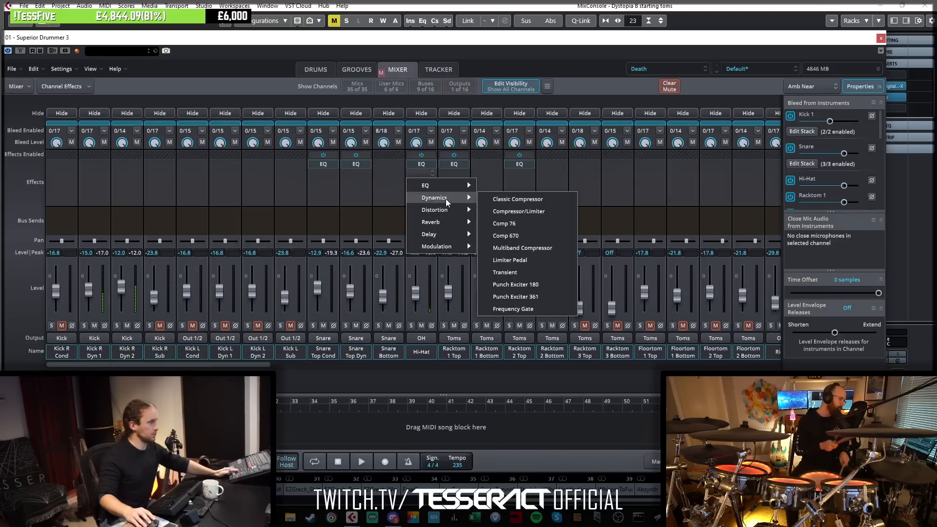
{"action": "left_click", "coordinate": [509, 211]}
{"action": "left_click_drag", "start_coordinate": [511, 286], "coordinate": [505, 294]}
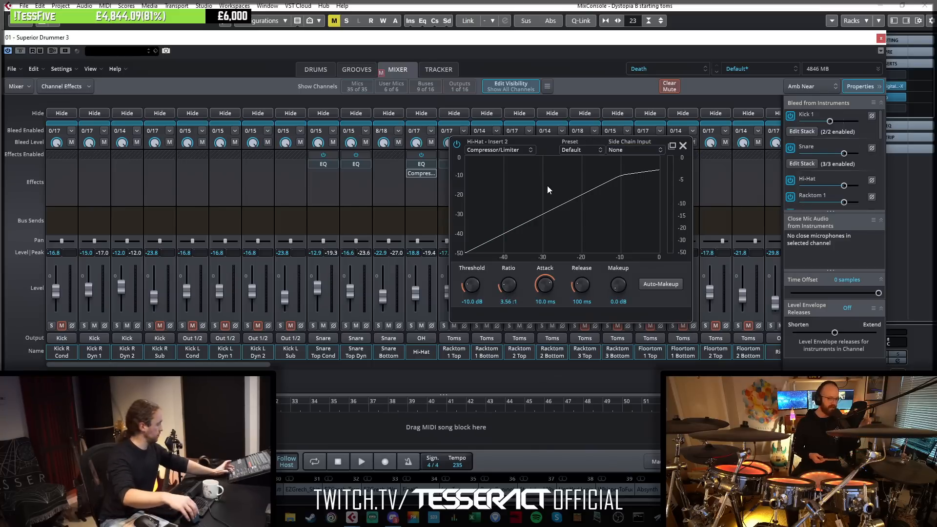
{"action": "left_click_drag", "start_coordinate": [420, 291], "coordinate": [421, 290]}
{"action": "left_click_drag", "start_coordinate": [578, 289], "coordinate": [579, 286]}
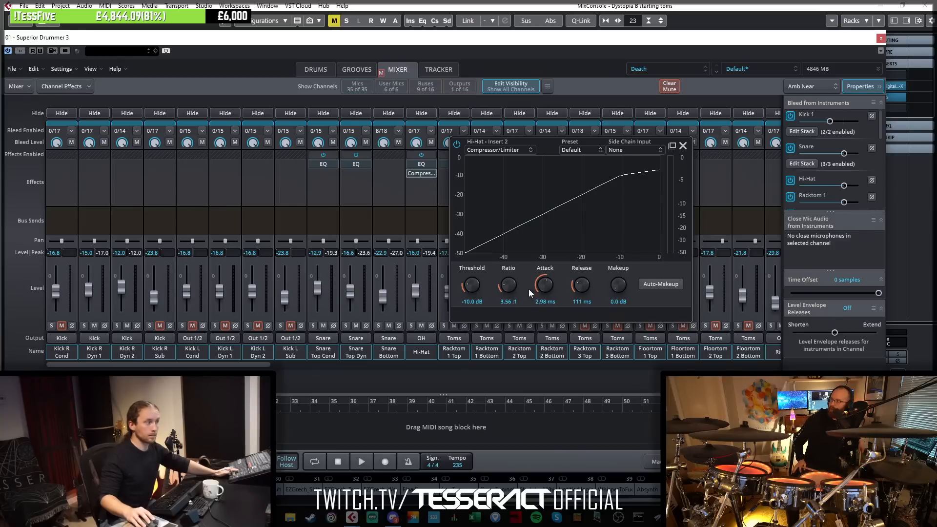
Bypass the Hi-Hat compressor, close its window and pan the Hi-Hat channel 19 to the left.
{"action": "left_click", "coordinate": [457, 144]}
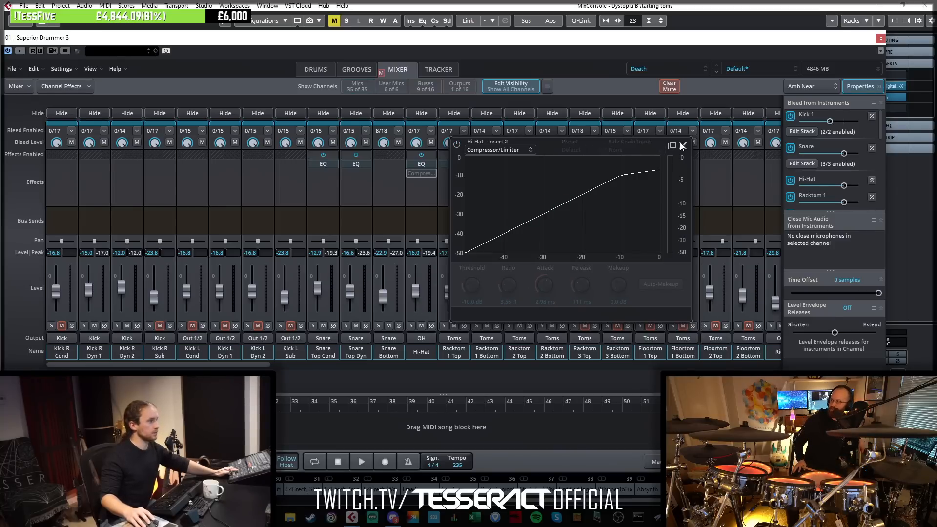
{"action": "left_click", "coordinate": [682, 145]}
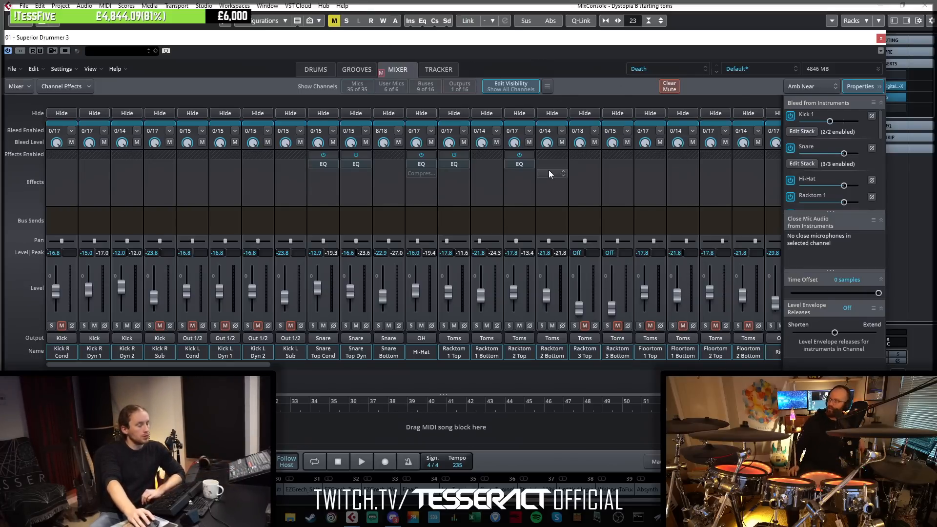
{"action": "left_click_drag", "start_coordinate": [418, 241], "coordinate": [420, 241]}
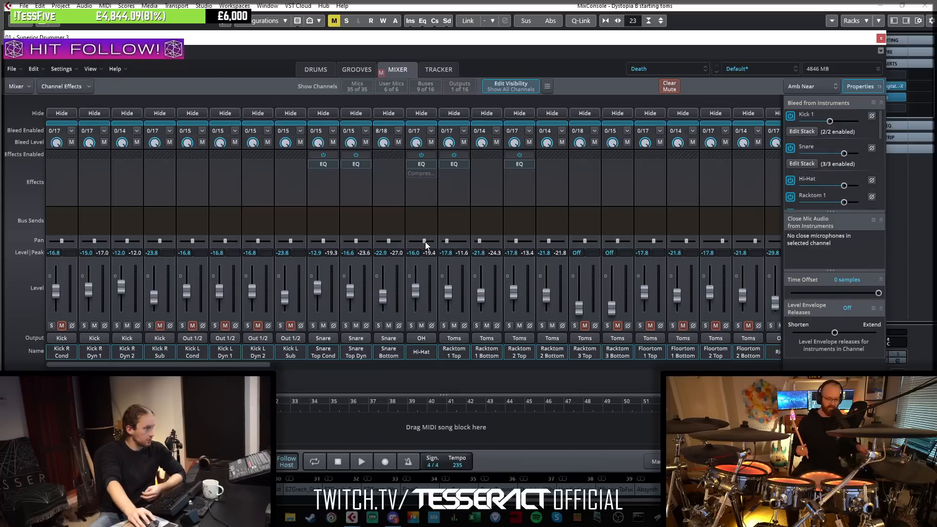
{"action": "left_click_drag", "start_coordinate": [426, 242], "coordinate": [422, 241]}
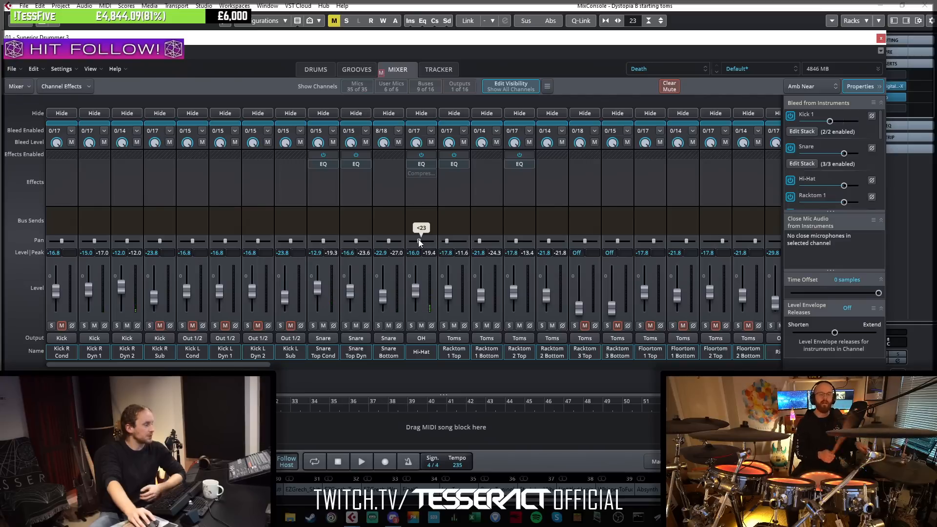
{"action": "left_click_drag", "start_coordinate": [418, 241], "coordinate": [419, 241]}
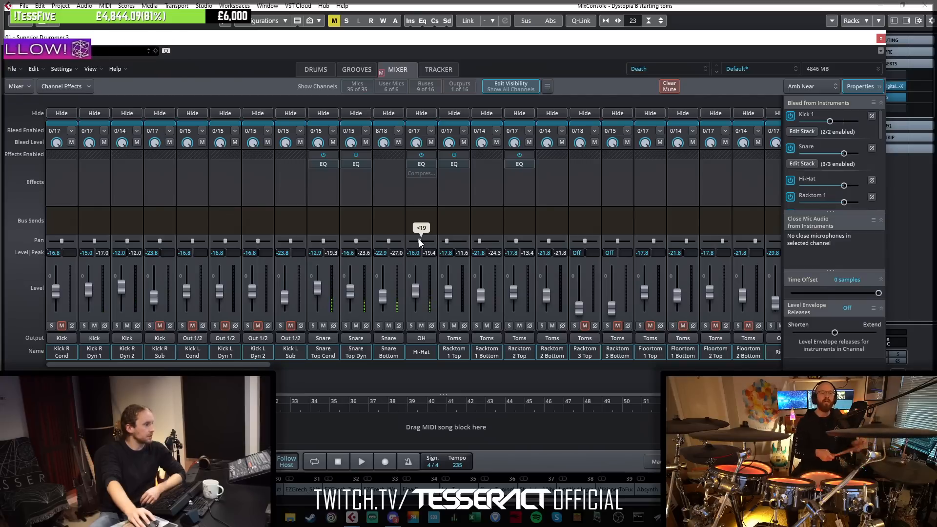
Re-enable the Hi-Hat compressor, set its threshold to -21.5 dB and its ratio to 3.10:1, and close its window.
{"action": "left_click", "coordinate": [421, 174]}
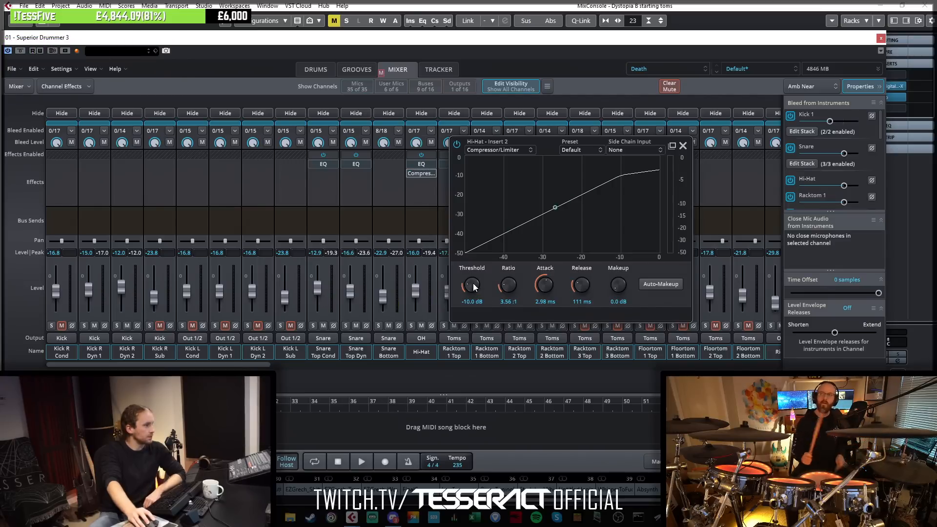
{"action": "scroll", "coordinate": [482, 269], "scroll_direction": "down", "scroll_amount": 3}
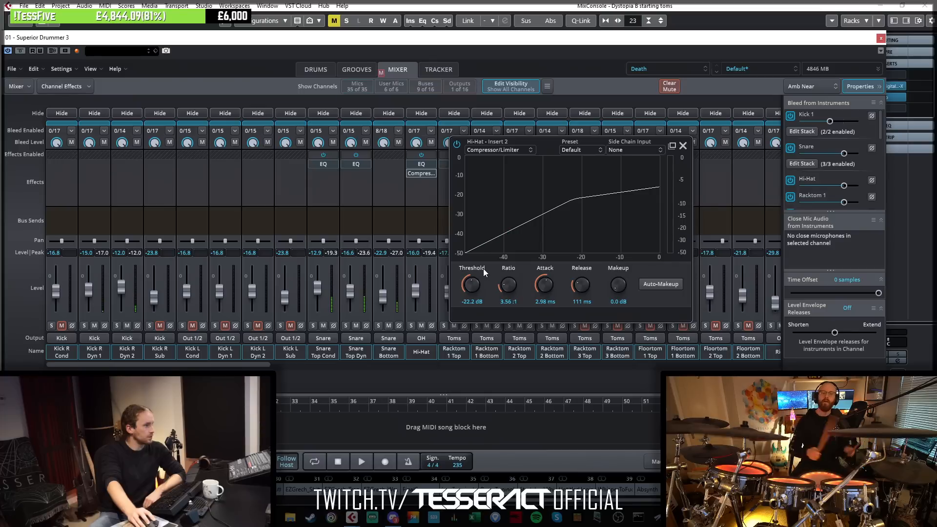
{"action": "scroll", "coordinate": [481, 270], "scroll_direction": "up", "scroll_amount": 2}
{"action": "scroll", "coordinate": [512, 288], "scroll_direction": "down", "scroll_amount": 1}
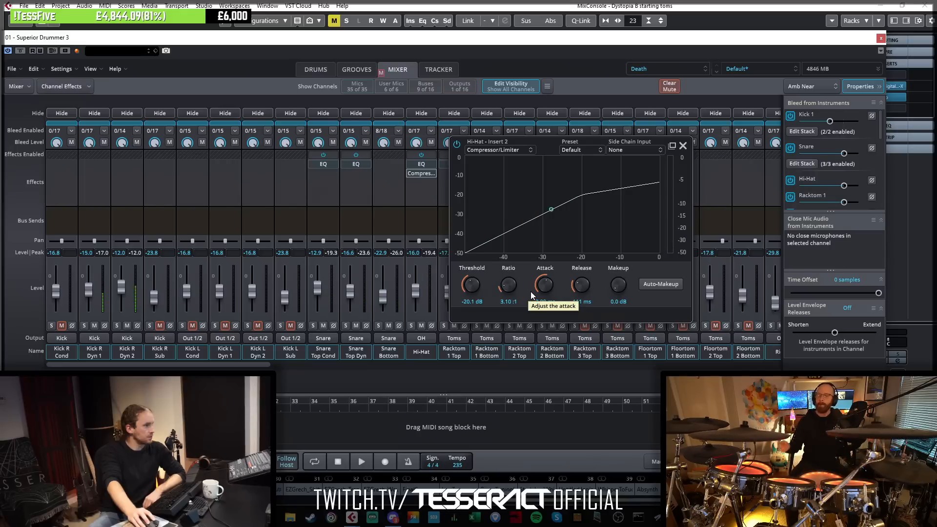
{"action": "scroll", "coordinate": [478, 288], "scroll_direction": "down", "scroll_amount": 1}
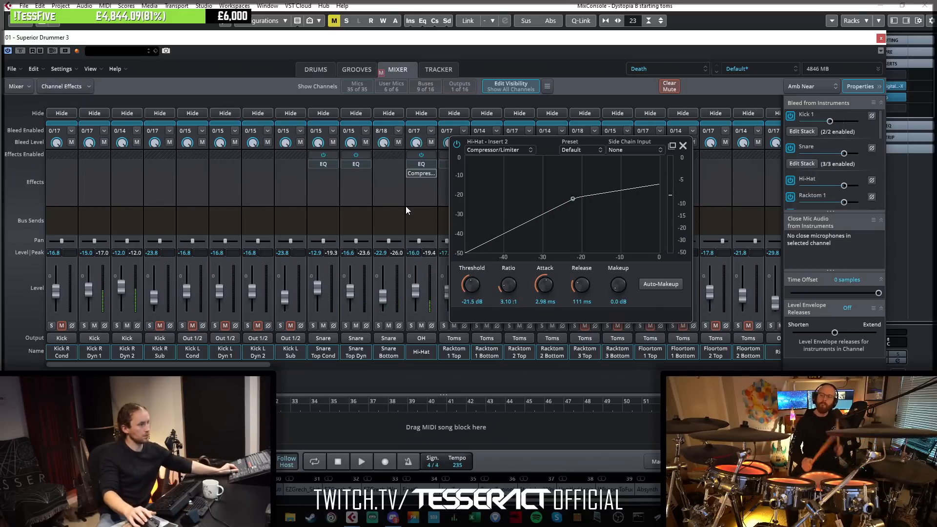
{"action": "left_click", "coordinate": [683, 146]}
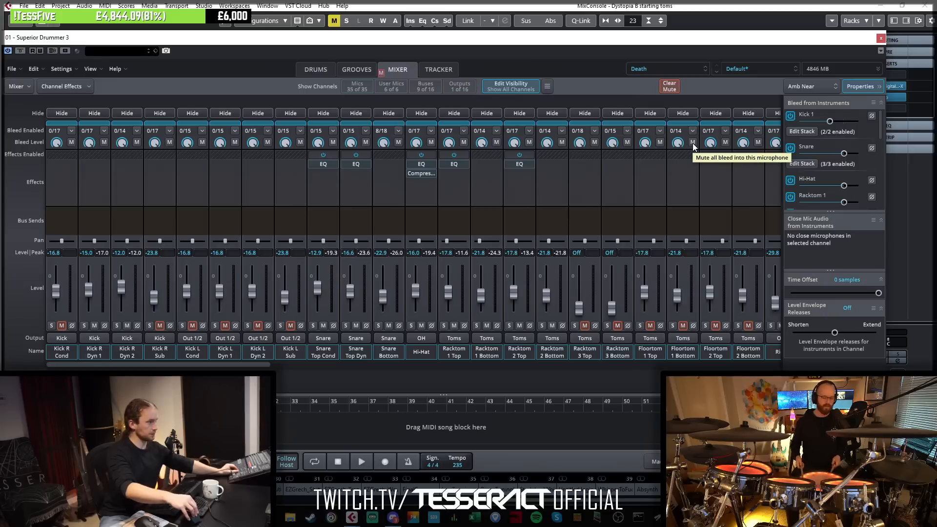
Close the Superior Drummer window and play the song in the project window from shortly before the first Drums part.
{"action": "left_click", "coordinate": [880, 38]}
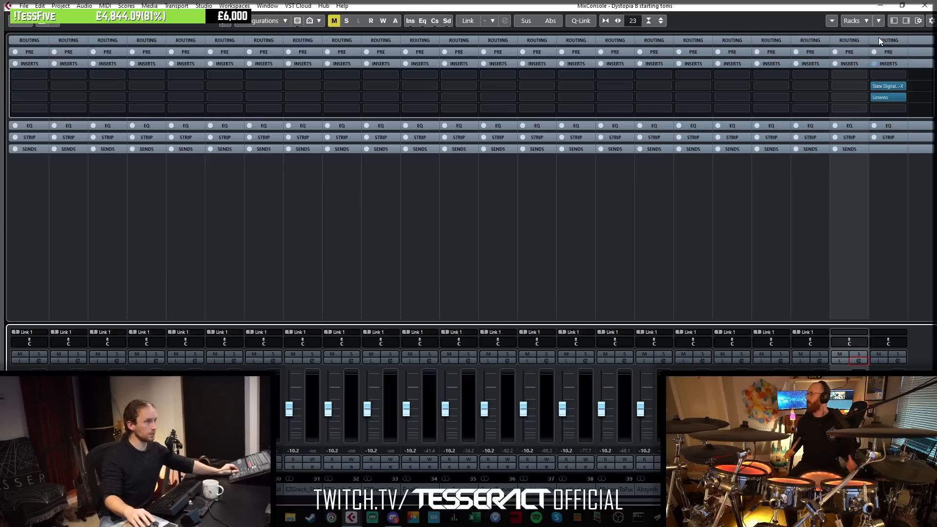
{"action": "key", "text": "F3"}
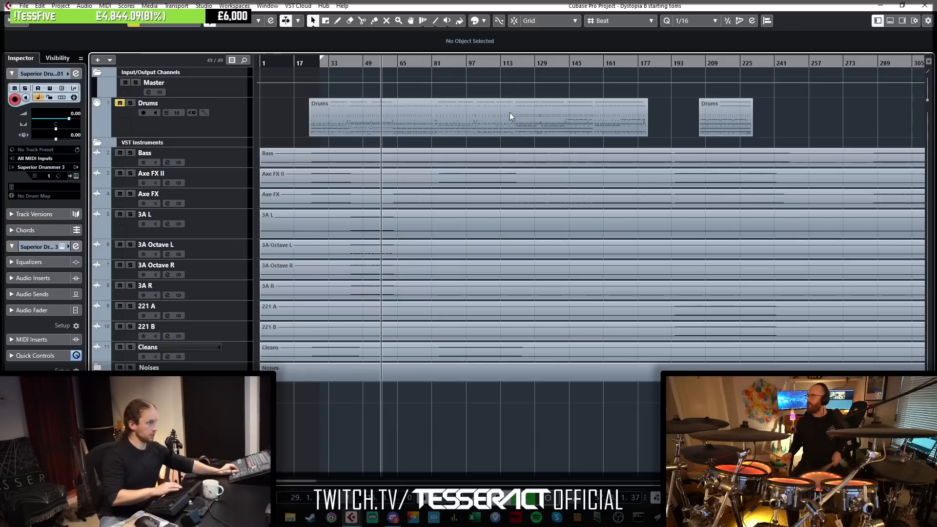
{"action": "left_click", "coordinate": [301, 63]}
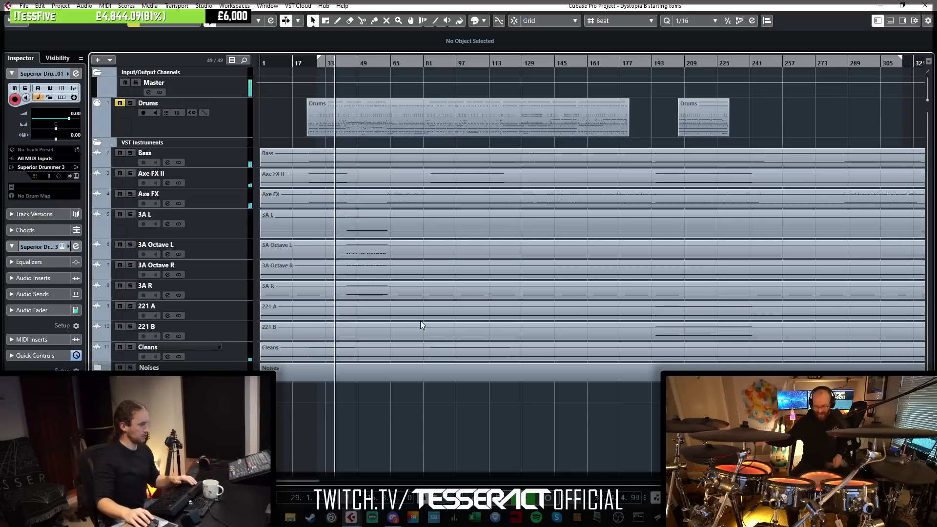
Reopen Superior Drummer from the mixer, check its drum kit view during playback, and return to the project window.
{"action": "key", "text": "F3"}
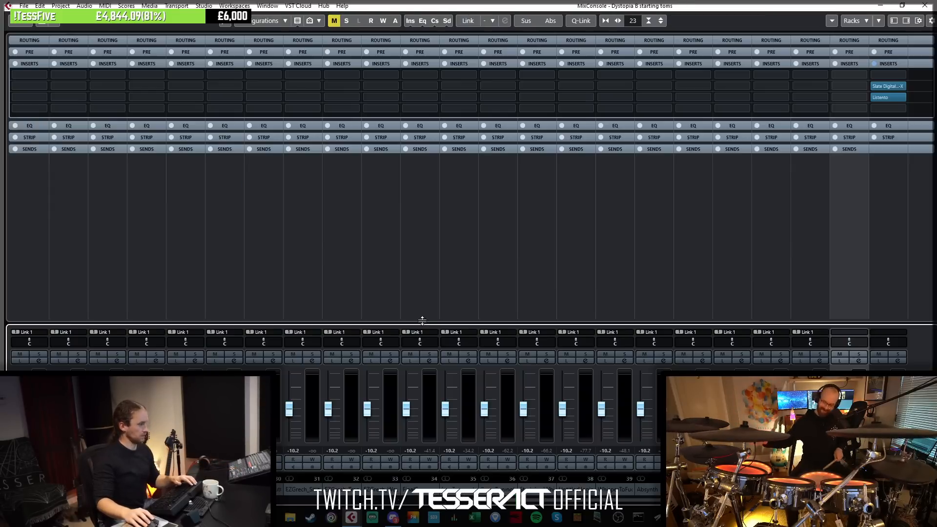
{"action": "left_click", "coordinate": [862, 361]}
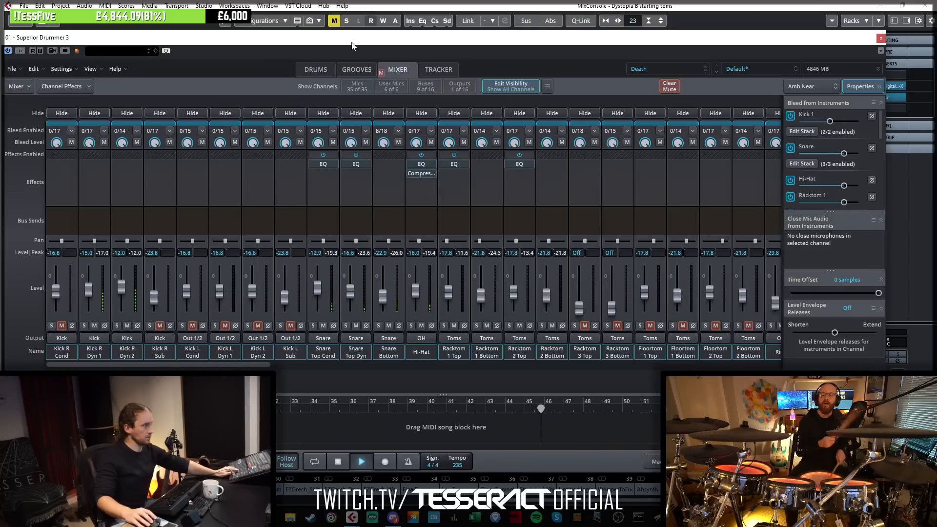
{"action": "left_click", "coordinate": [317, 70]}
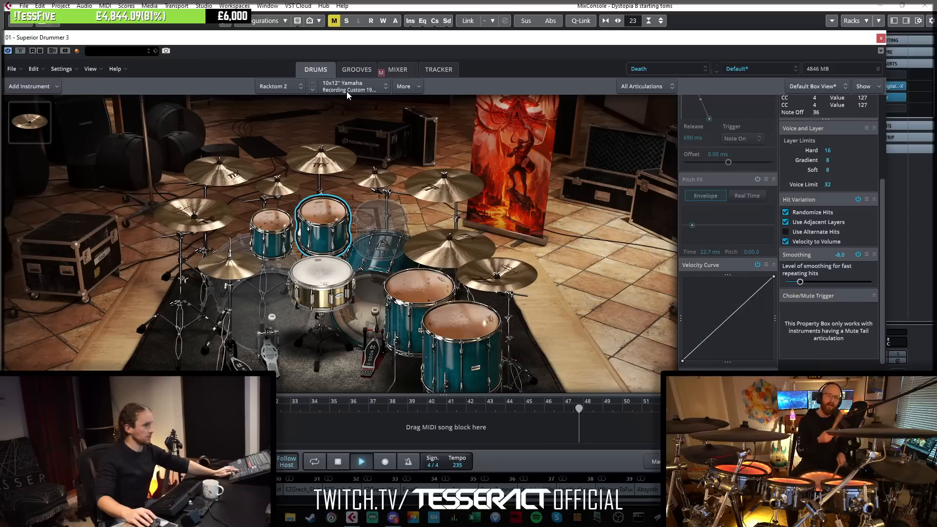
{"action": "left_click", "coordinate": [881, 38]}
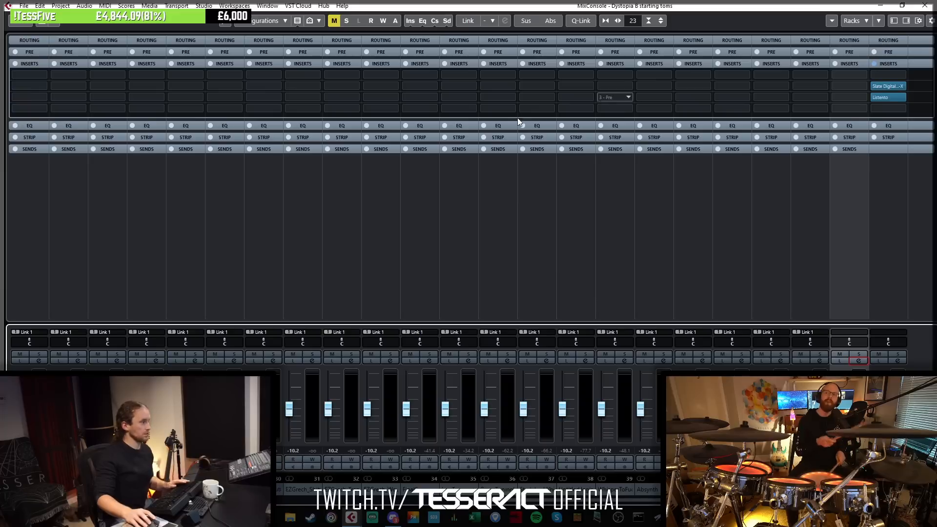
{"action": "key", "text": "F3"}
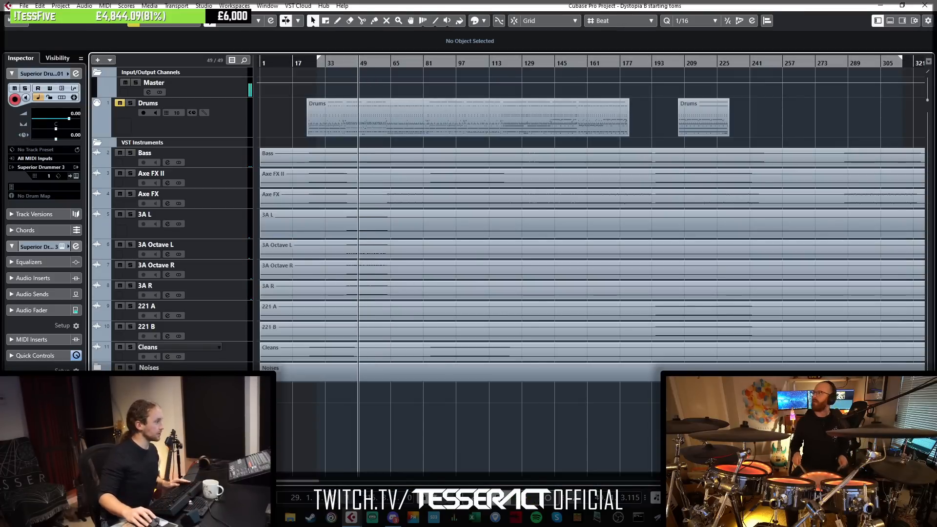
Set the level of the Hi-Hat's Pedal Closed articulation to 3.5 dB and close the Superior Drummer window.
{"action": "key", "text": "F11"}
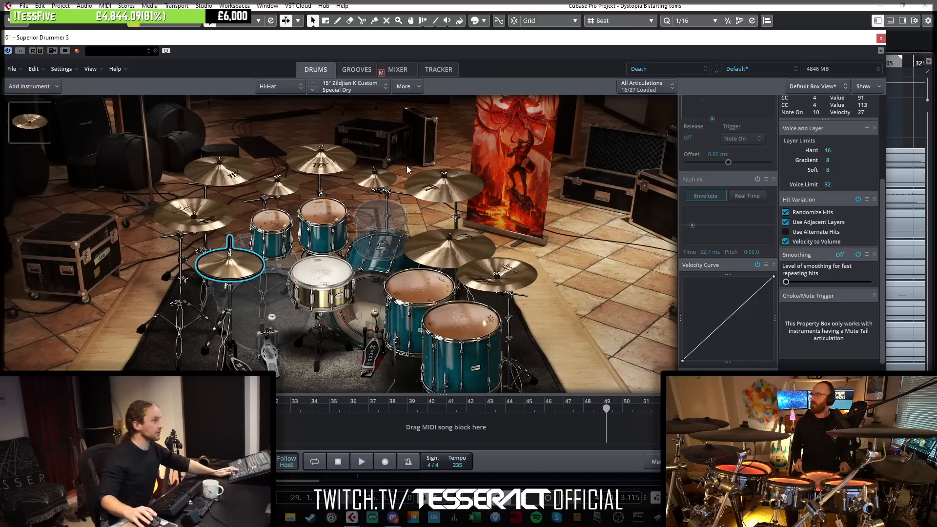
{"action": "left_click_drag", "start_coordinate": [881, 229], "coordinate": [889, 130]}
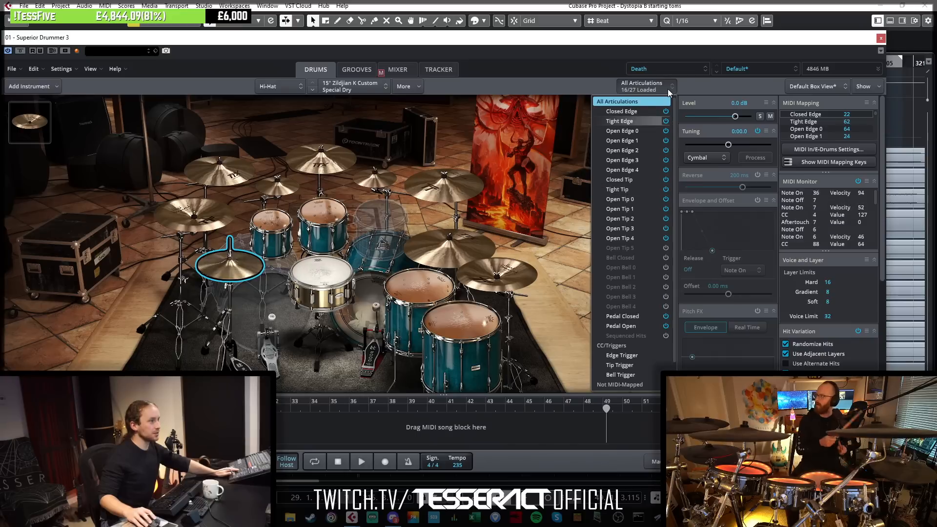
{"action": "left_click", "coordinate": [635, 316]}
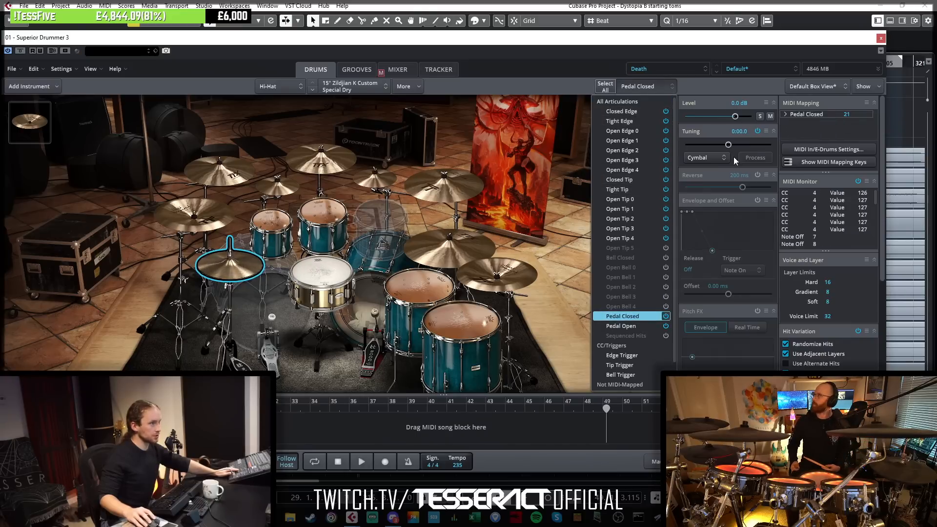
{"action": "left_click", "coordinate": [735, 116]}
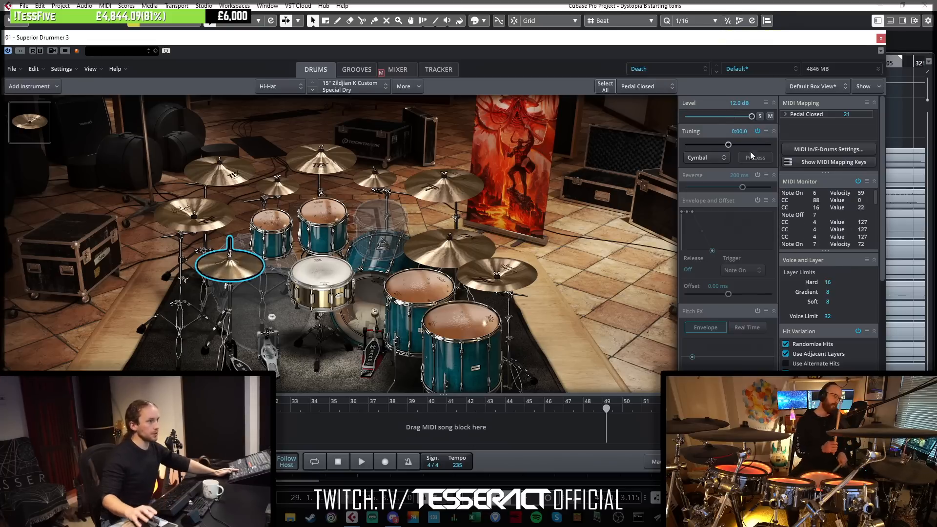
{"action": "left_click_drag", "start_coordinate": [750, 114], "coordinate": [739, 113]}
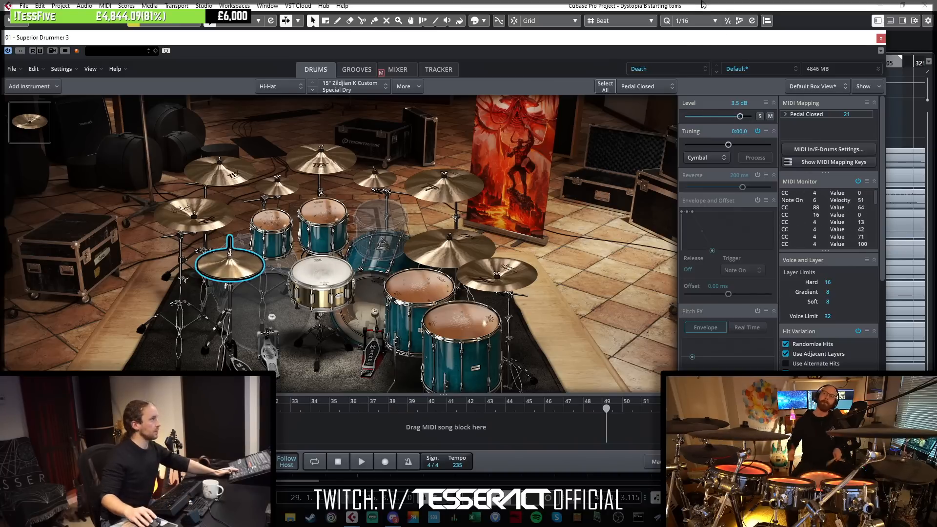
{"action": "left_click", "coordinate": [881, 39]}
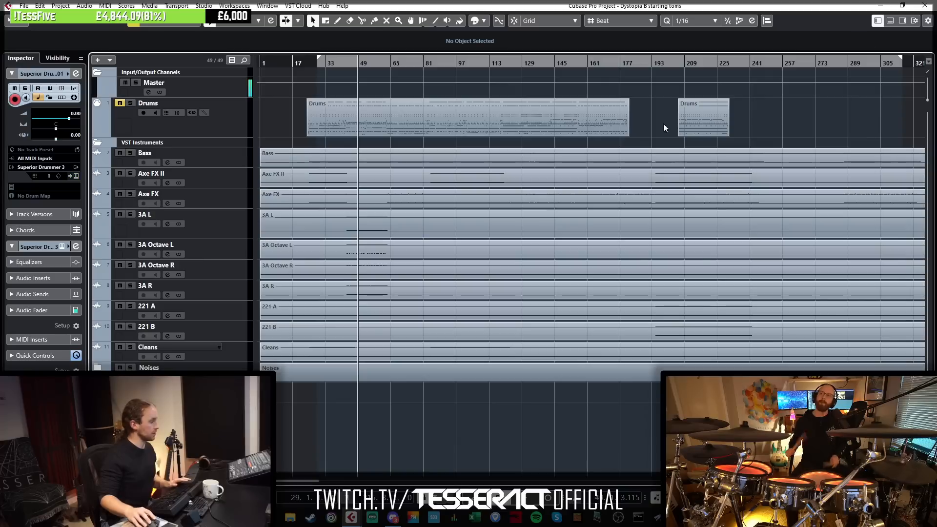
Play the song from about bar 40 and examine the ambience, added microphone and bus channels in the Superior Drummer mixer.
{"action": "left_click", "coordinate": [340, 63]}
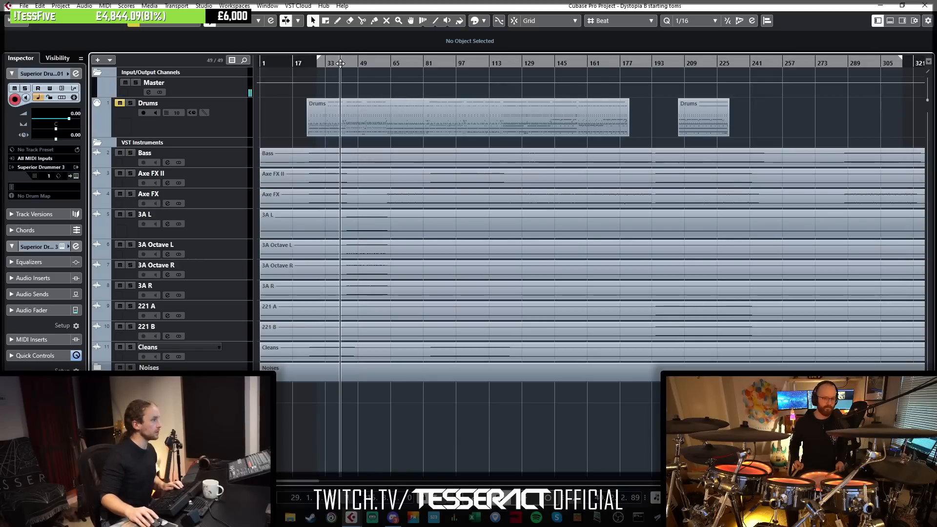
{"action": "key", "text": "space"}
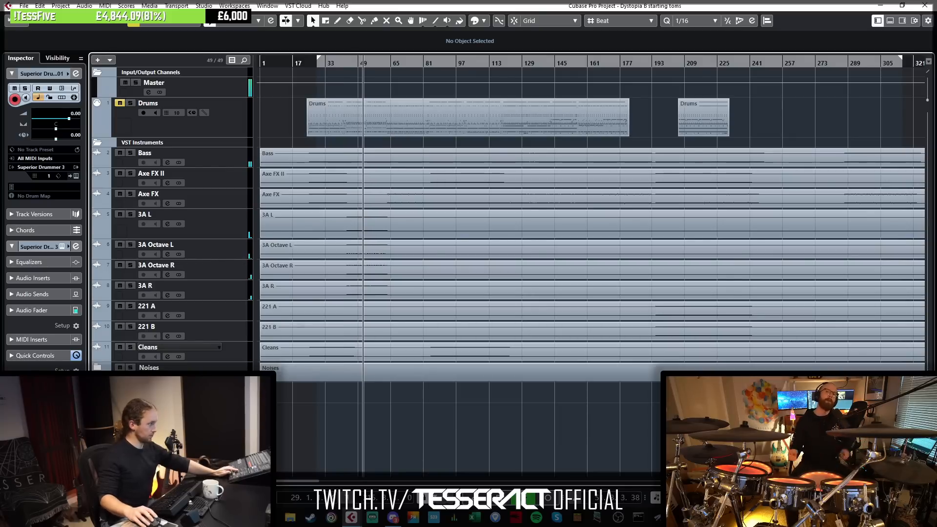
{"action": "key", "text": "alt+Tab"}
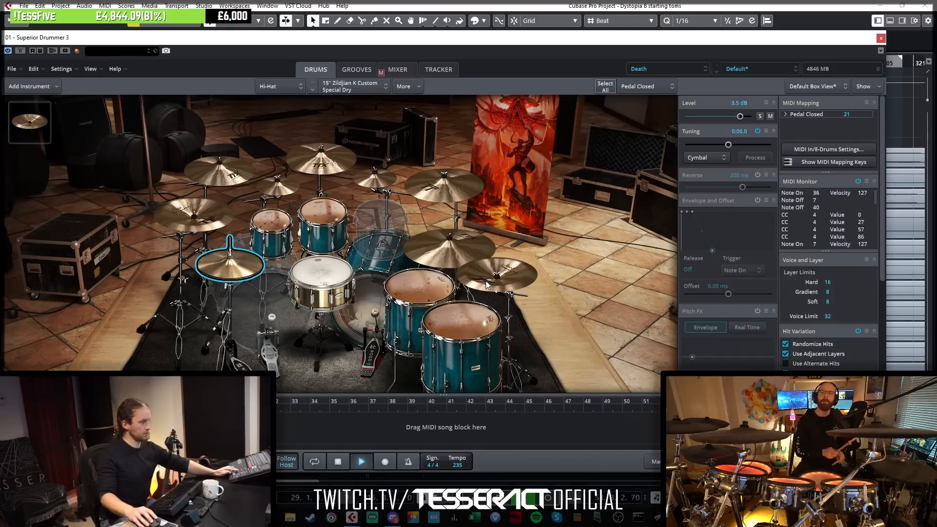
{"action": "left_click", "coordinate": [397, 70]}
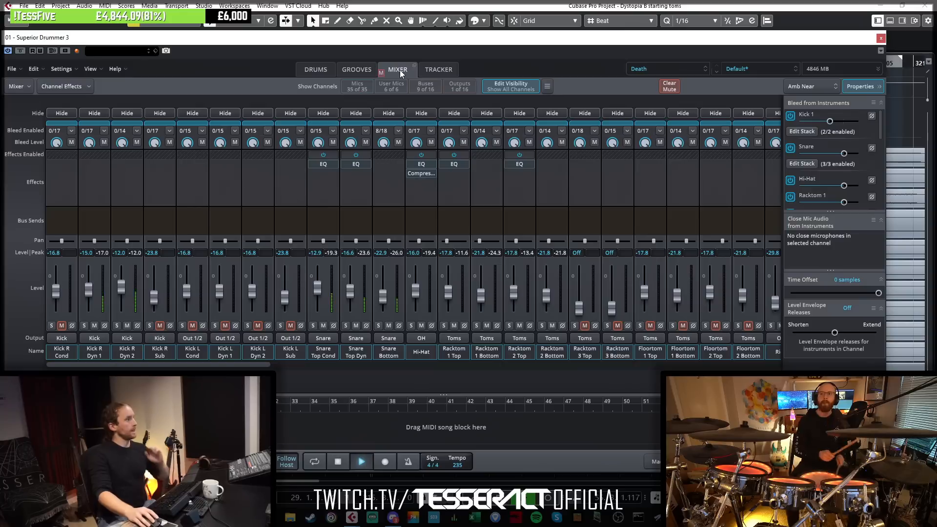
{"action": "left_click_drag", "start_coordinate": [261, 364], "coordinate": [523, 364]}
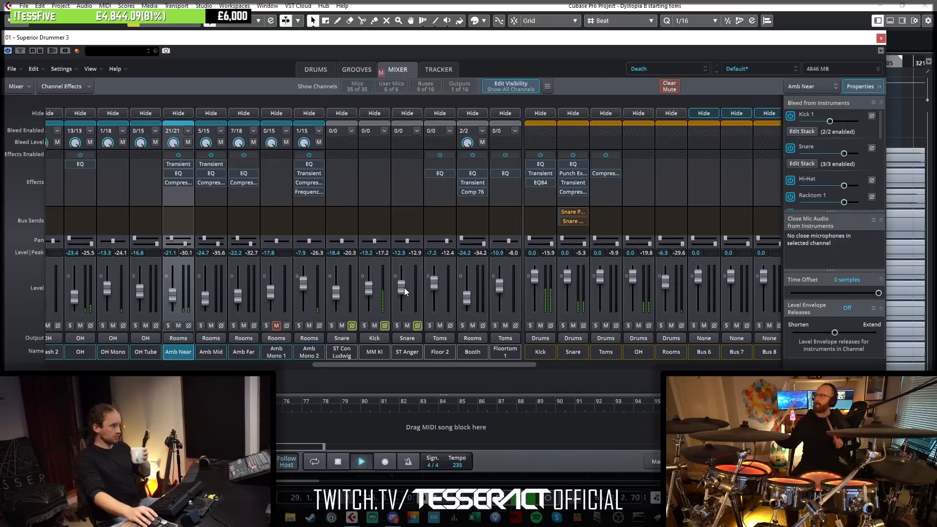
Set the level of the 12"/14" Meinl cymbal stack on Instrument 1 to 6.0 dB in the drum kit view.
{"action": "left_click", "coordinate": [315, 69]}
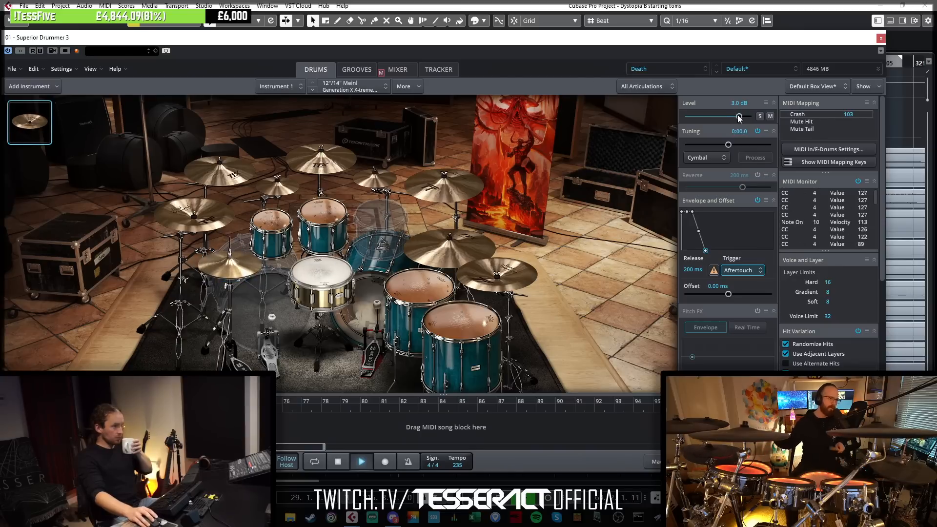
{"action": "left_click_drag", "start_coordinate": [739, 118], "coordinate": [743, 121]}
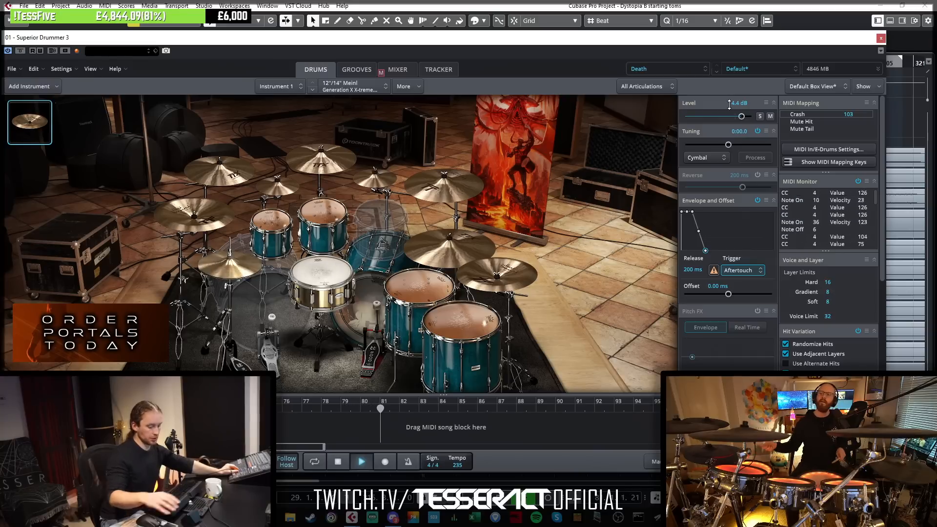
{"action": "left_click_drag", "start_coordinate": [742, 117], "coordinate": [744, 117]}
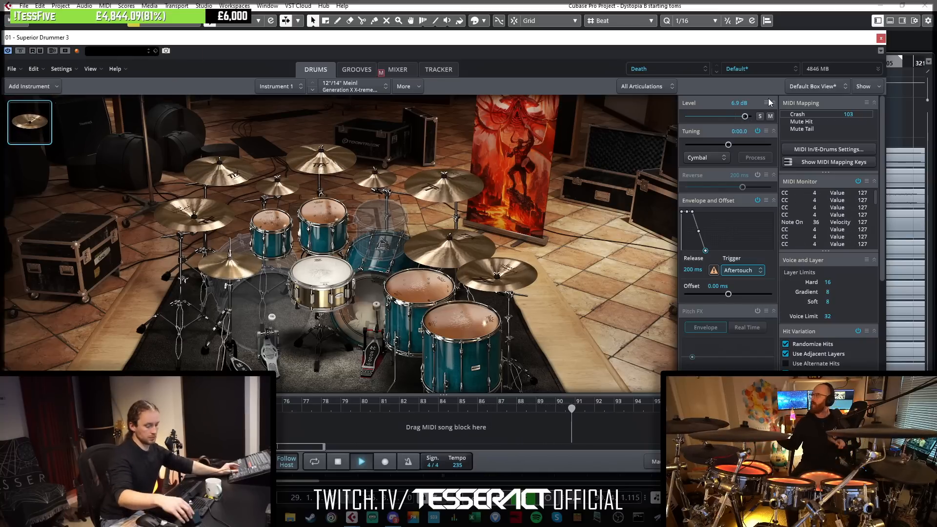
{"action": "left_click_drag", "start_coordinate": [749, 107], "coordinate": [739, 105]}
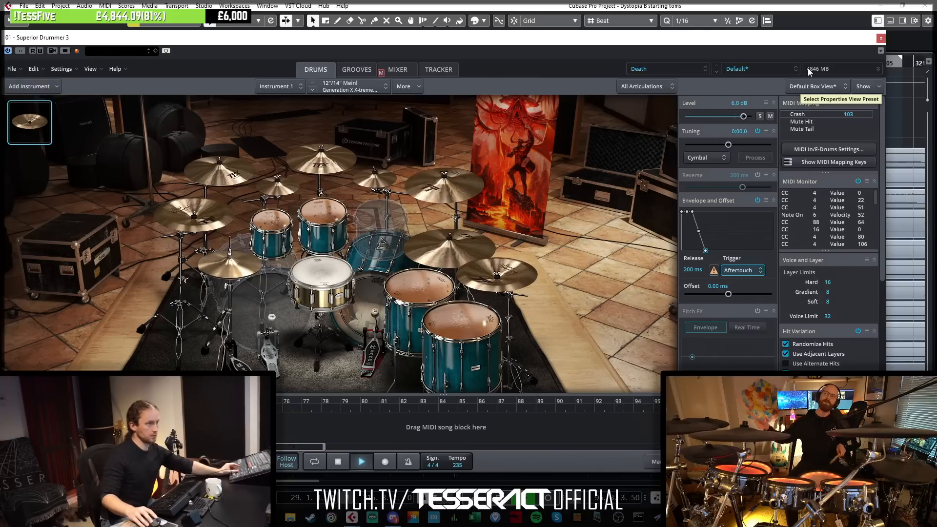
Set the Rooms bus level to -1.9 dB and the Booth channel level to -17.0 dB in the Superior Drummer mixer.
{"action": "left_click", "coordinate": [397, 70]}
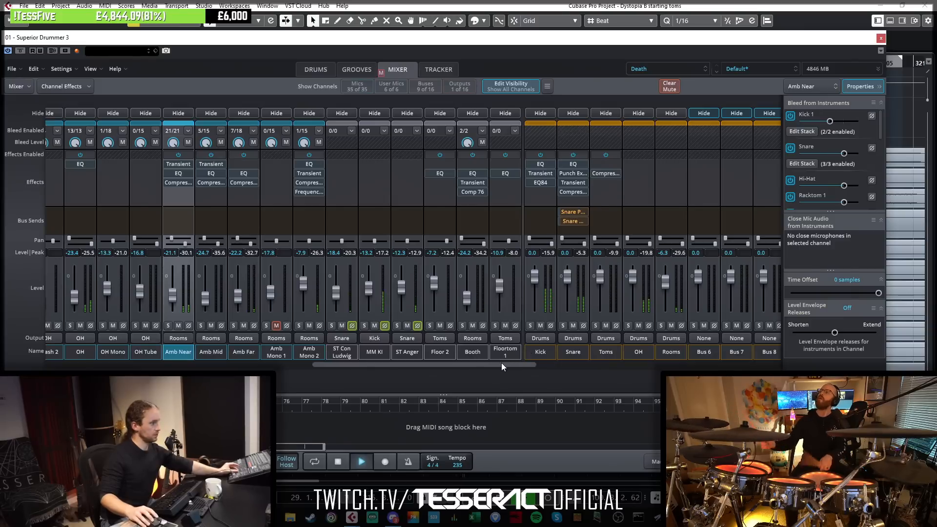
{"action": "left_click_drag", "start_coordinate": [658, 292], "coordinate": [678, 276]}
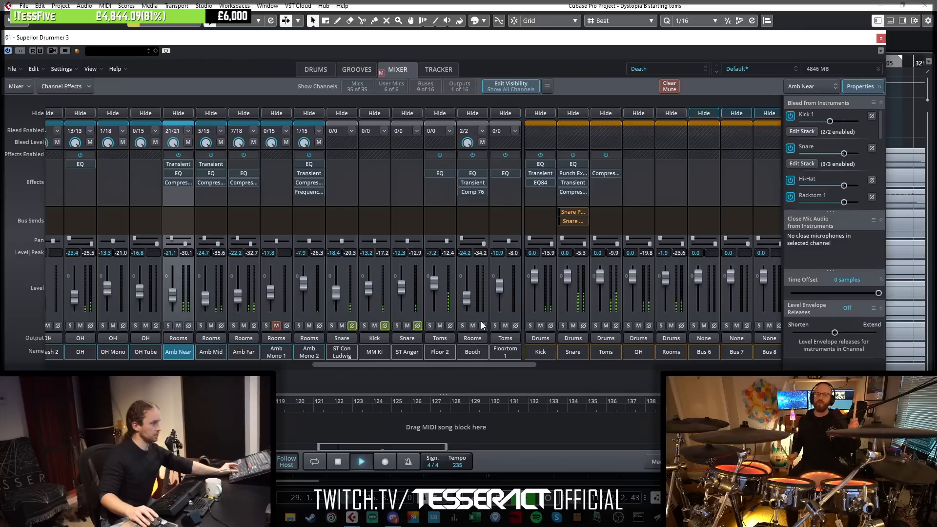
{"action": "left_click_drag", "start_coordinate": [466, 298], "coordinate": [470, 292]}
{"action": "mouse_move", "coordinate": [461, 239]}
{"action": "left_mouse_down"}
{"action": "mouse_move", "coordinate": [482, 244]}
{"action": "mouse_move", "coordinate": [463, 240]}
{"action": "left_mouse_up"}
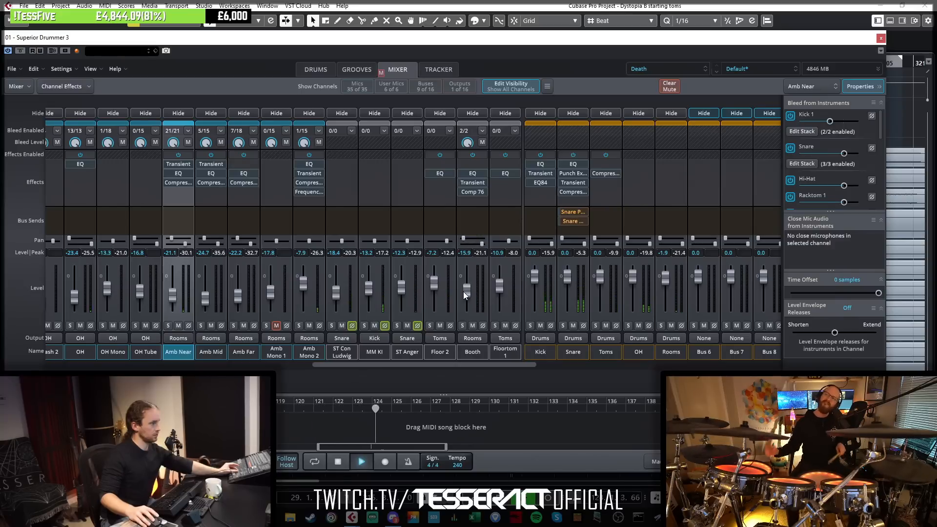
{"action": "left_click_drag", "start_coordinate": [467, 290], "coordinate": [468, 291]}
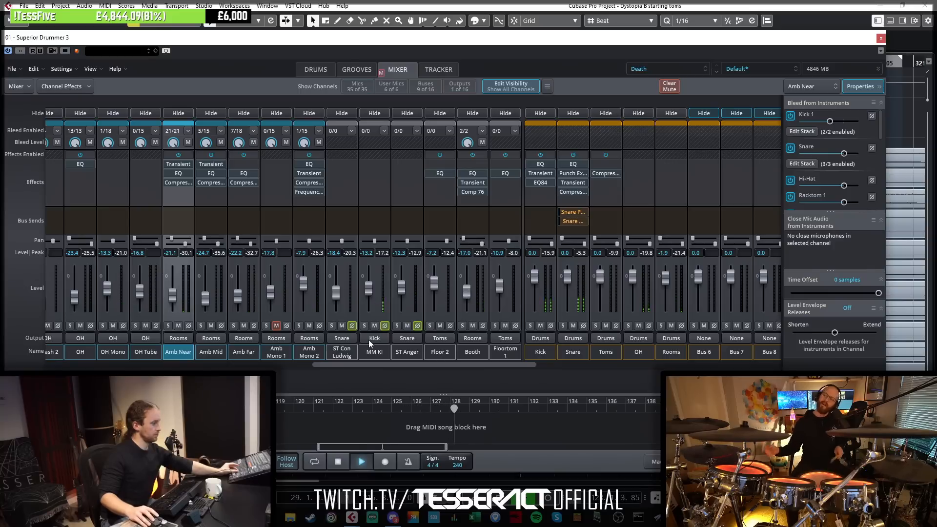
Set the ST Anger channel level to -10.7 dB and briefly solo the ST Con Ludwig channel to check it.
{"action": "left_click_drag", "start_coordinate": [404, 289], "coordinate": [410, 279]}
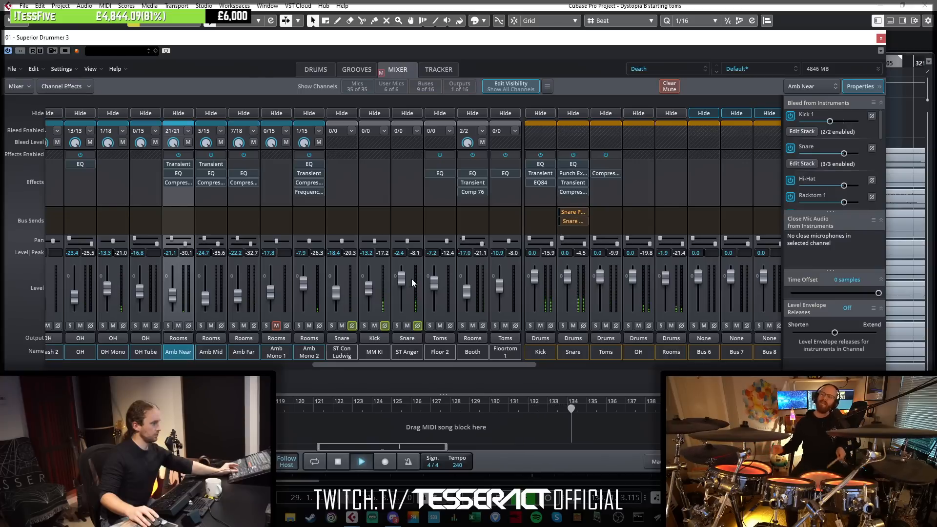
{"action": "left_click_drag", "start_coordinate": [411, 279], "coordinate": [406, 289]}
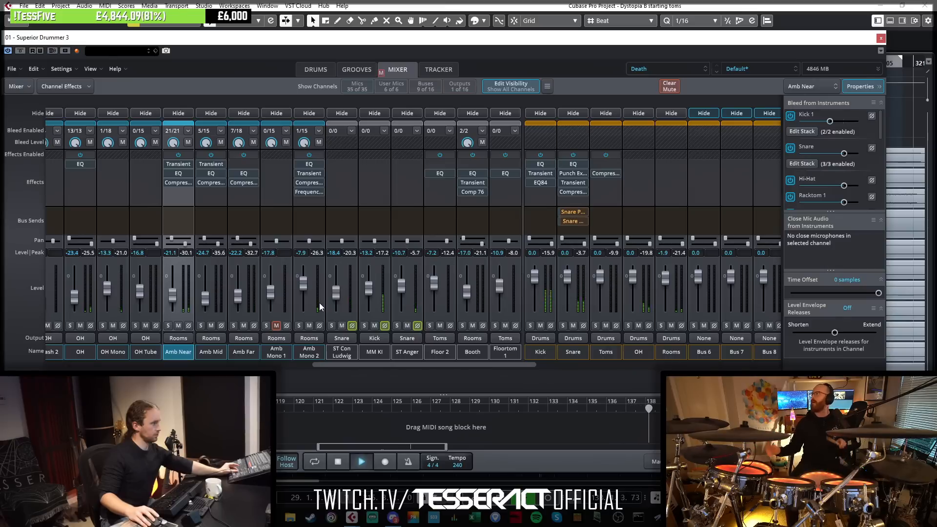
{"action": "left_click", "coordinate": [331, 326]}
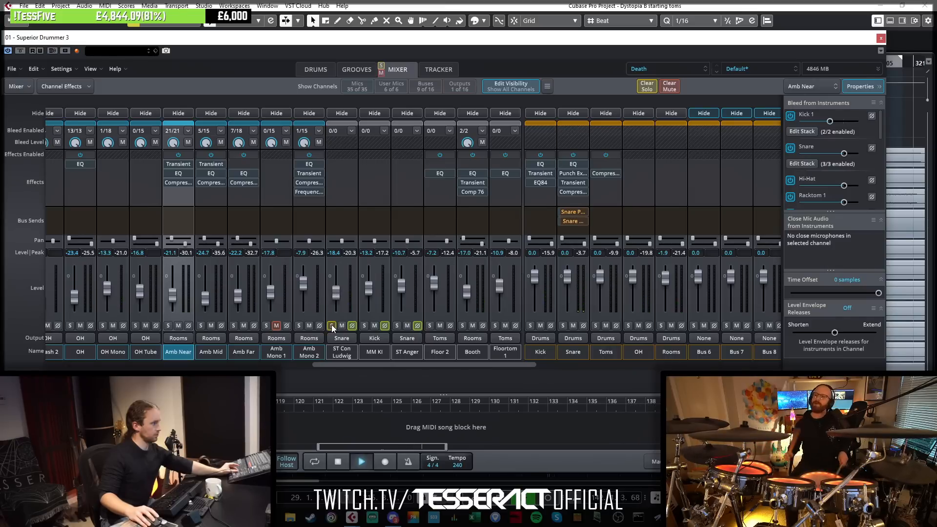
{"action": "left_click", "coordinate": [331, 325]}
{"action": "mouse_move", "coordinate": [335, 294]}
{"action": "left_mouse_down"}
{"action": "mouse_move", "coordinate": [341, 283]}
{"action": "mouse_move", "coordinate": [335, 294]}
{"action": "left_mouse_up"}
Insert an EQ on the ST Con Ludwig channel with a 4.1 dB boost at 179.70 Hz, and close its window.
{"action": "left_click", "coordinate": [338, 166]}
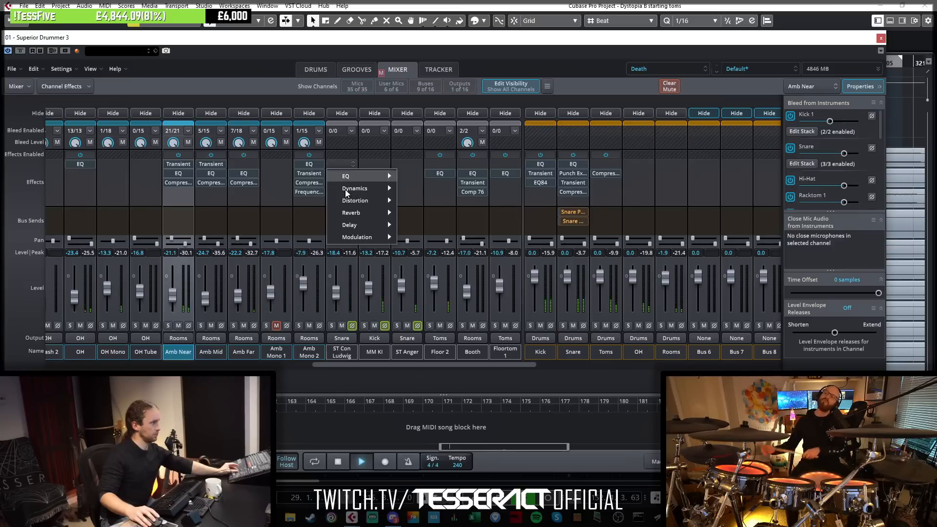
{"action": "mouse_move", "coordinate": [359, 177]}
{"action": "left_click", "coordinate": [417, 178]}
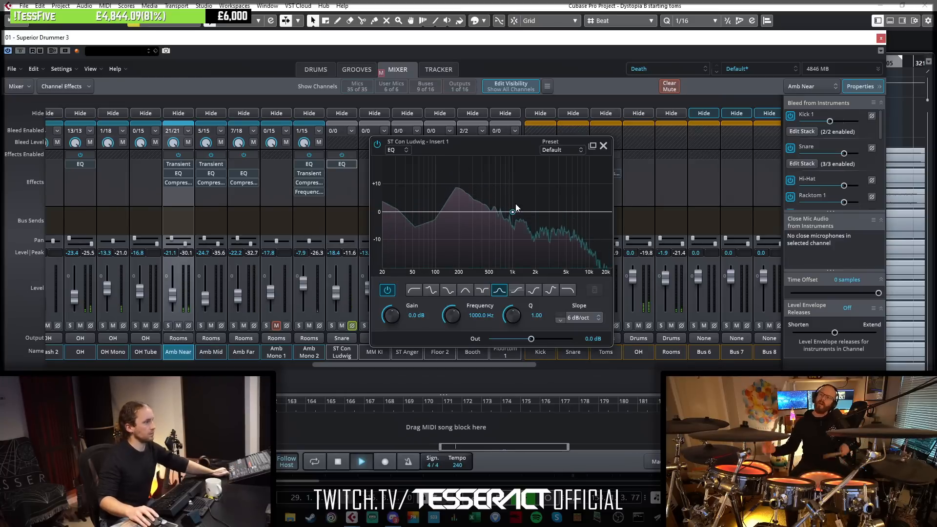
{"action": "left_click_drag", "start_coordinate": [511, 209], "coordinate": [455, 200]}
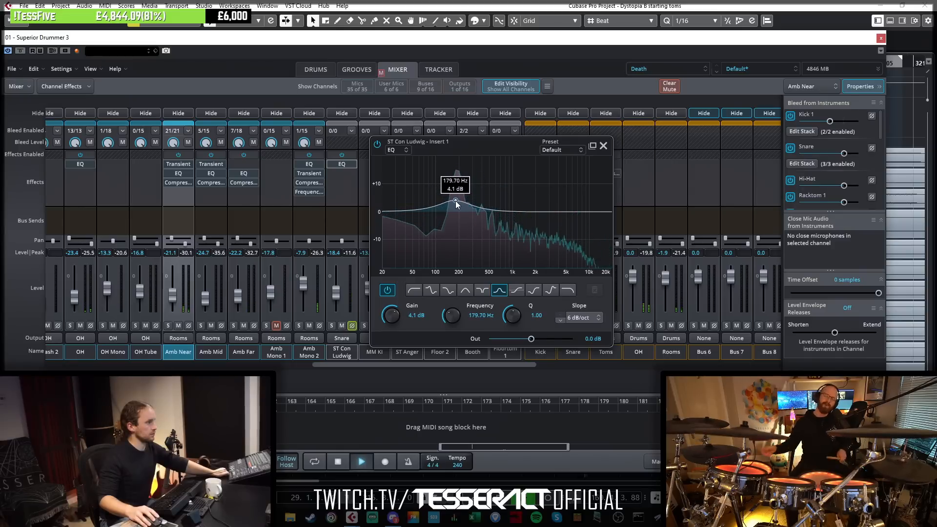
{"action": "left_click", "coordinate": [603, 146]}
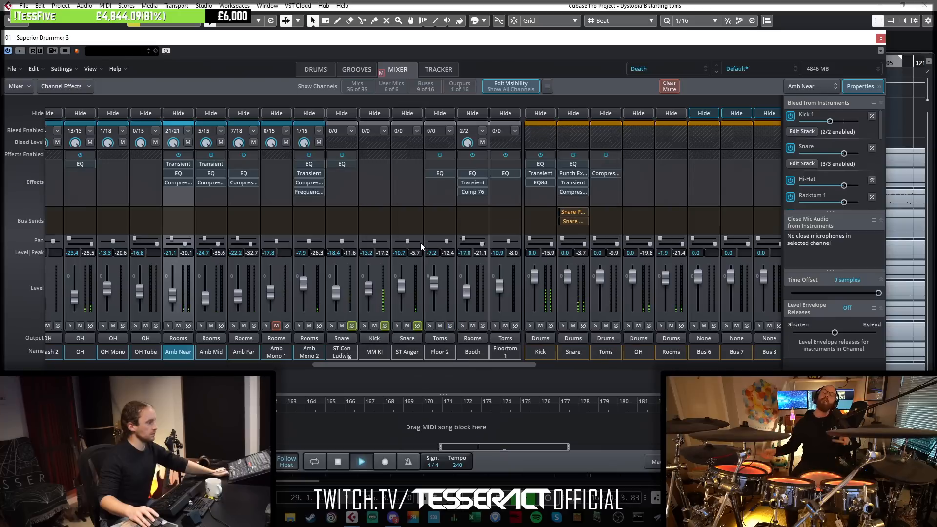
Mute the Amb Mono 2 channel.
{"action": "left_click", "coordinate": [309, 325]}
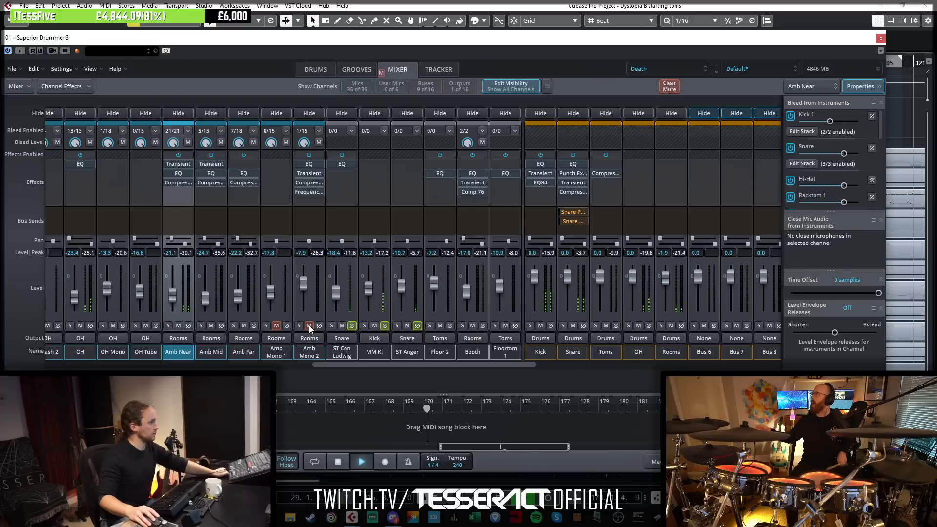
Unmute the Amb Mono 2 channel and set its level to -8.4 dB.
{"action": "left_click", "coordinate": [309, 325]}
{"action": "mouse_move", "coordinate": [303, 288]}
{"action": "left_mouse_down"}
{"action": "mouse_move", "coordinate": [314, 275]}
{"action": "mouse_move", "coordinate": [311, 287]}
{"action": "left_mouse_up"}
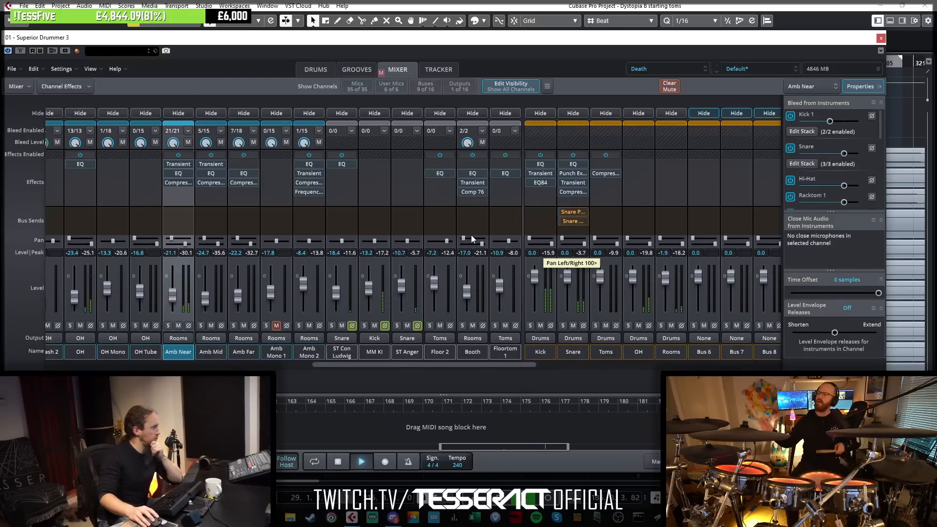
Move the EQ insert from the OH microphone channel to the OH bus, then inspect its curve and close its window.
{"action": "left_click_drag", "start_coordinate": [188, 172], "coordinate": [634, 162]}
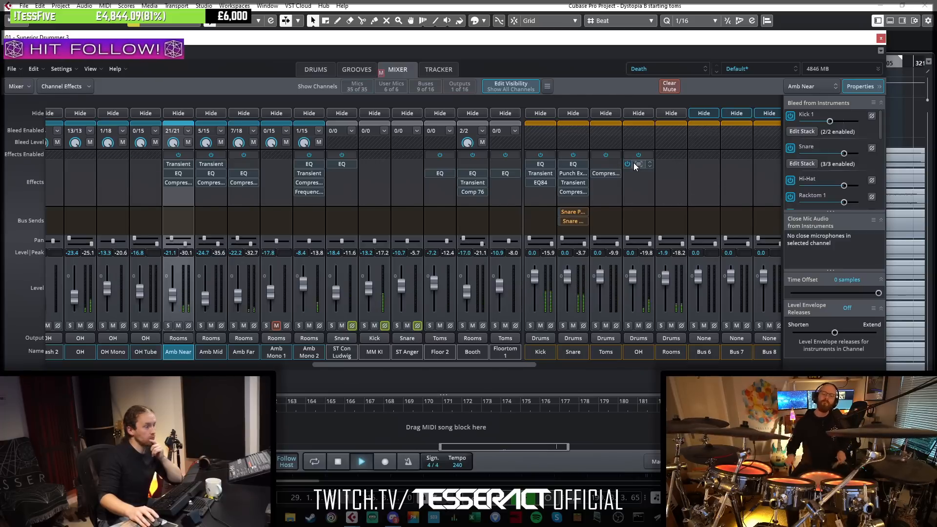
{"action": "left_click", "coordinate": [640, 168]}
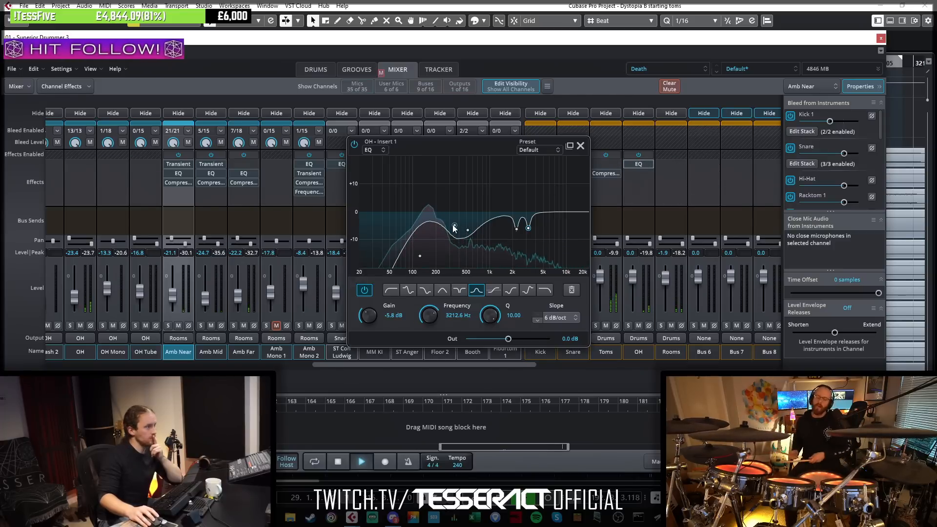
{"action": "left_click", "coordinate": [580, 146]}
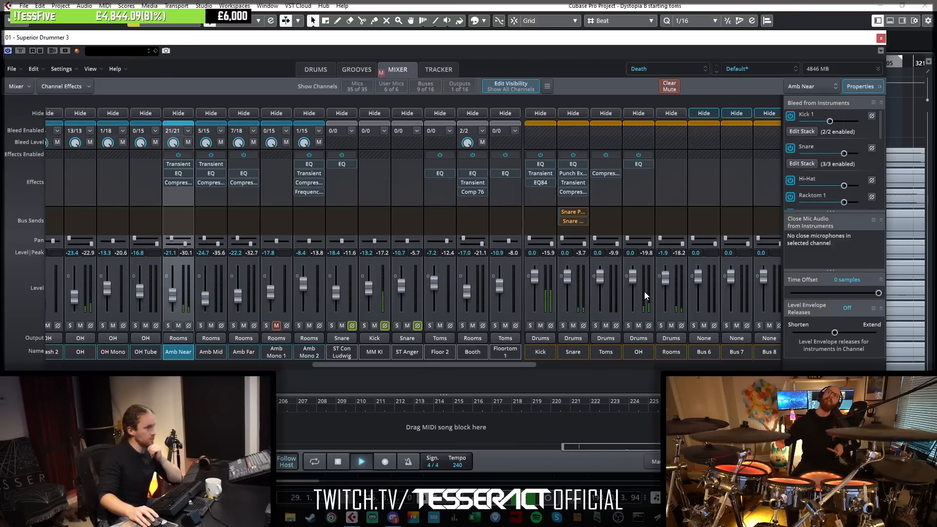
Try the Snare Para bus at -3.4 dB, return it to -9.0 dB, and raise the Snare Rverb bus to -6.6 dB.
{"action": "left_click_drag", "start_coordinate": [528, 362], "coordinate": [638, 358]}
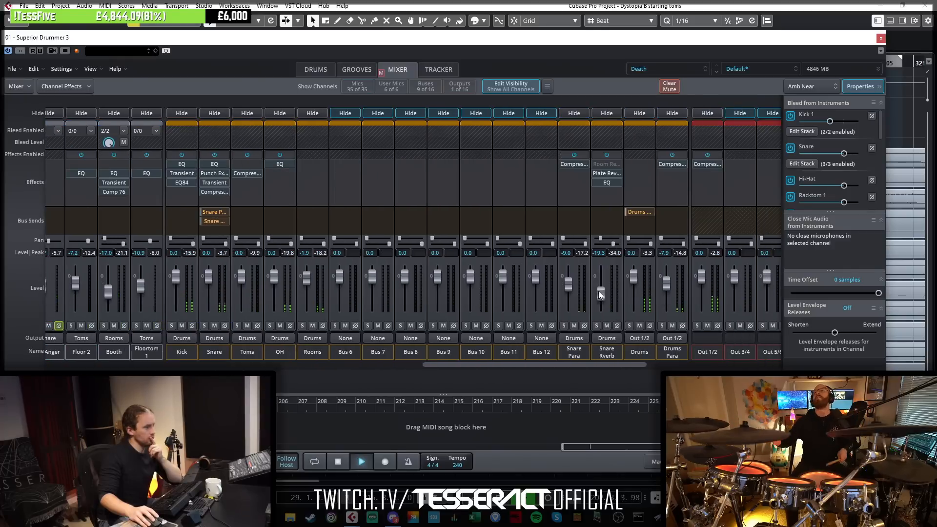
{"action": "left_click_drag", "start_coordinate": [570, 284], "coordinate": [581, 280]}
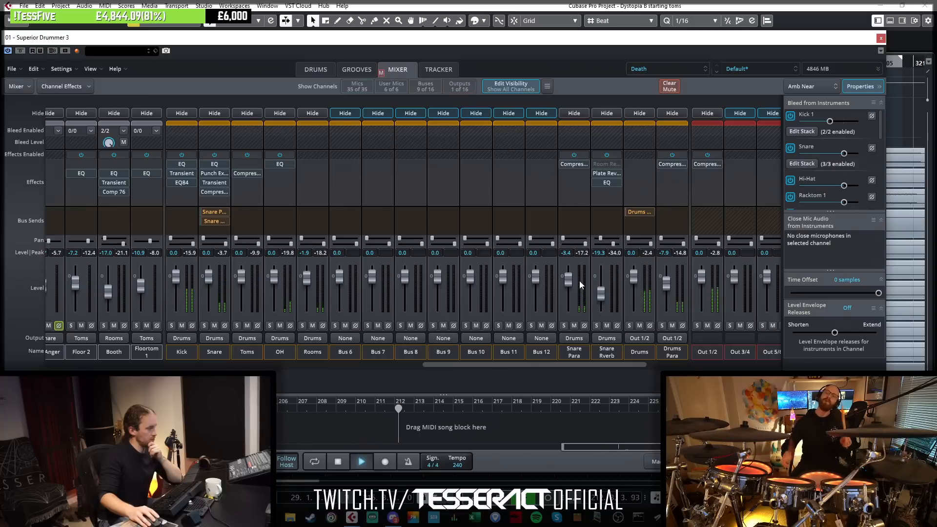
{"action": "left_click_drag", "start_coordinate": [580, 282], "coordinate": [610, 287]}
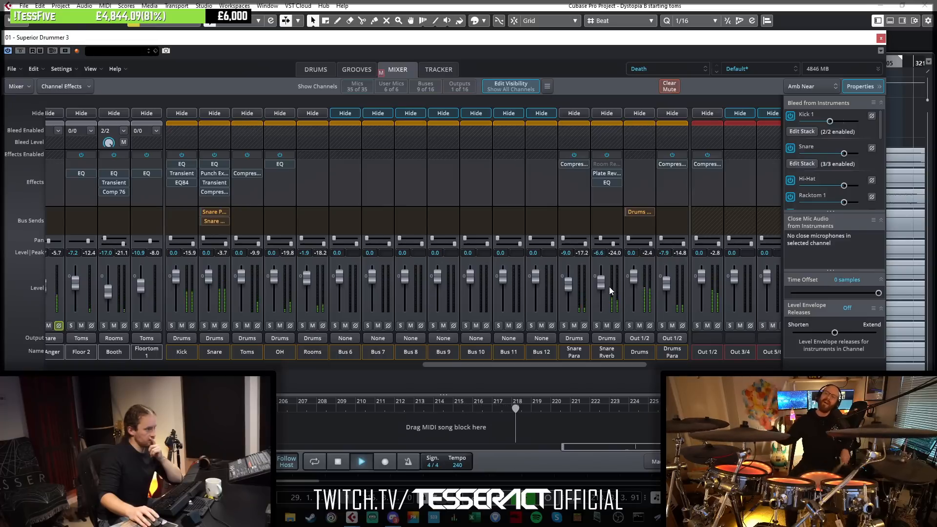
Set a -5.1 dB cut at 196.20 Hz in the Snare Rverb EQ, close it, and set that bus's level to -14.3 dB.
{"action": "left_click", "coordinate": [606, 183]}
{"action": "mouse_move", "coordinate": [685, 216]}
{"action": "left_mouse_down"}
{"action": "mouse_move", "coordinate": [683, 192]}
{"action": "mouse_move", "coordinate": [685, 226]}
{"action": "left_mouse_up"}
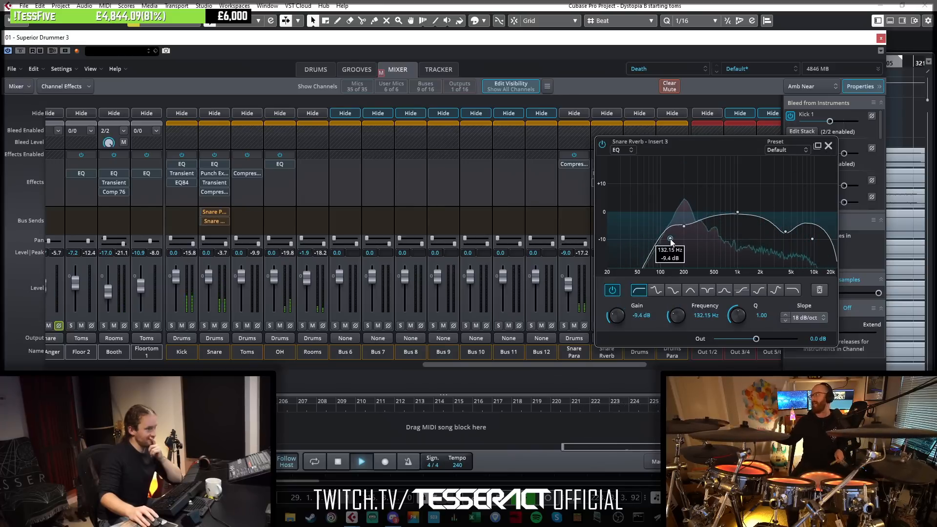
{"action": "left_click_drag", "start_coordinate": [684, 226], "coordinate": [684, 228]}
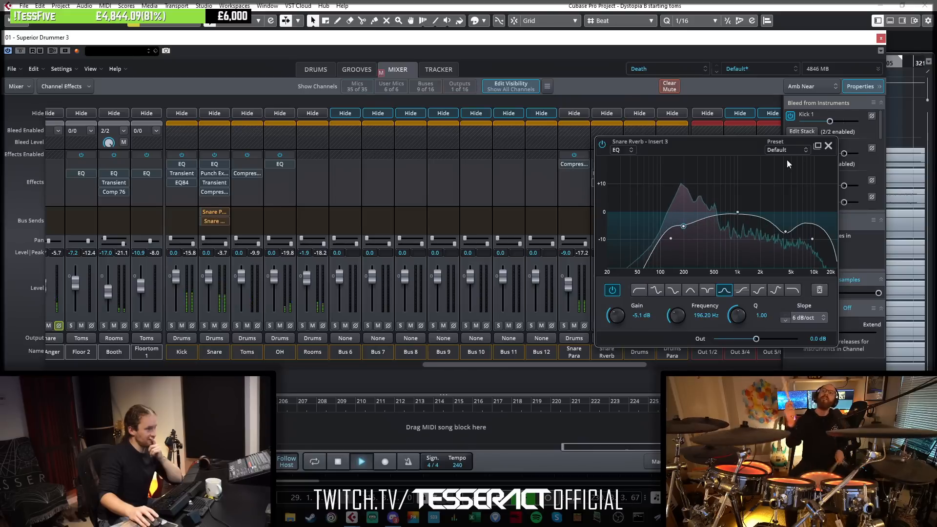
{"action": "left_click", "coordinate": [828, 145]}
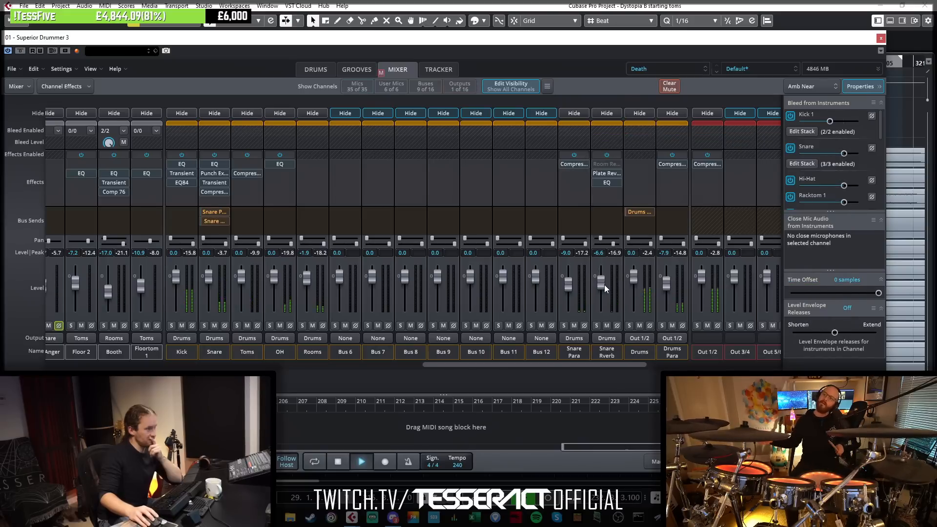
{"action": "left_click_drag", "start_coordinate": [602, 288], "coordinate": [605, 291]}
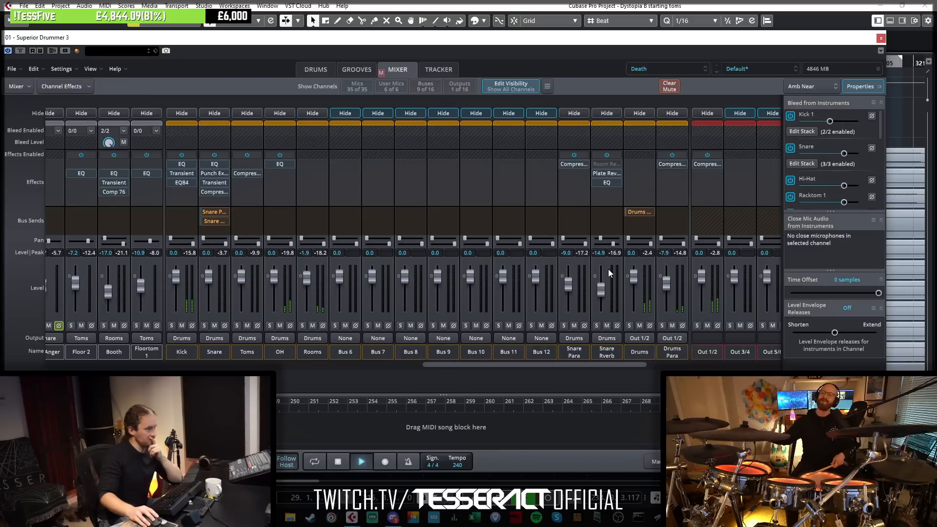
{"action": "left_click_drag", "start_coordinate": [608, 294], "coordinate": [605, 291]}
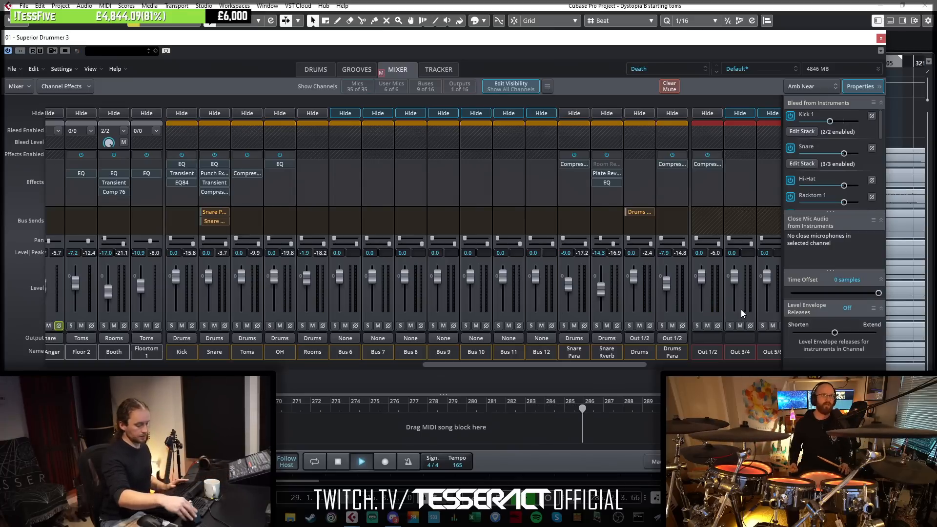
Insert a Compressor/Limiter after the EQ on the OH bus.
{"action": "left_click_drag", "start_coordinate": [475, 364], "coordinate": [439, 368]}
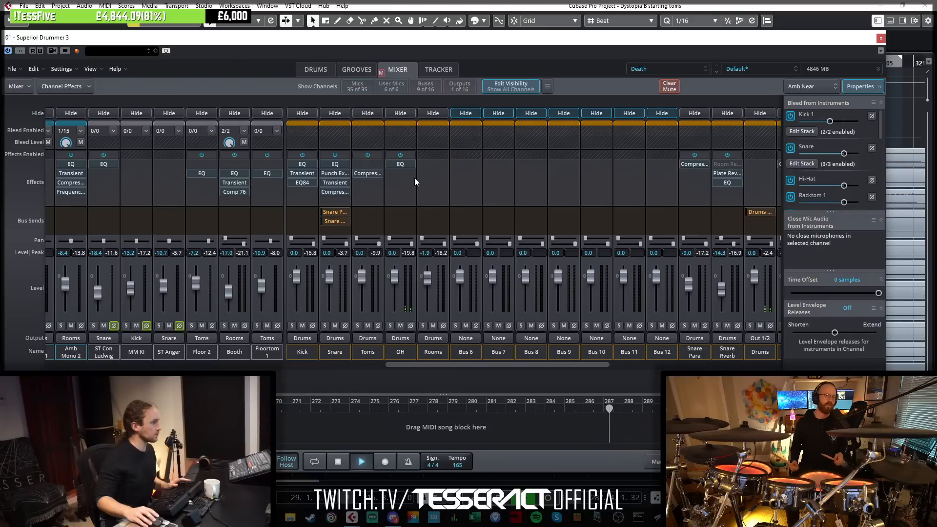
{"action": "left_click", "coordinate": [393, 173]}
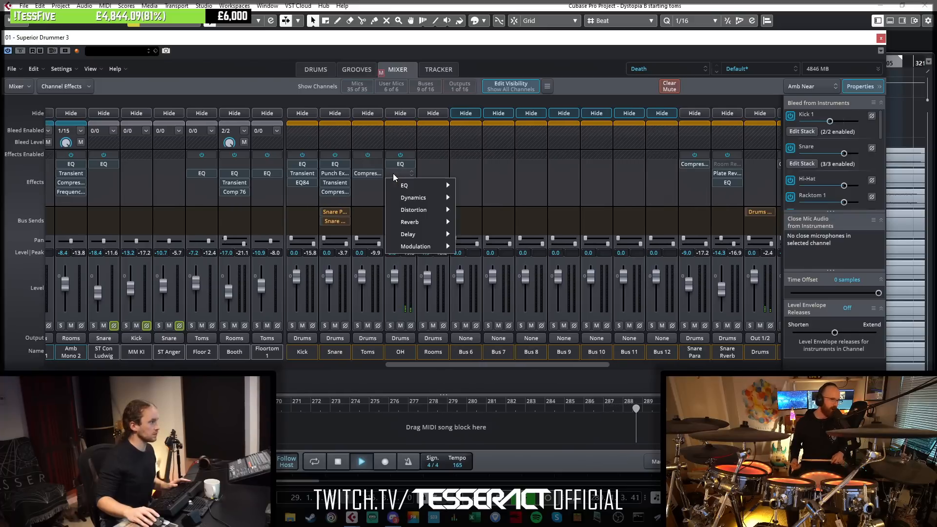
{"action": "mouse_move", "coordinate": [417, 197]}
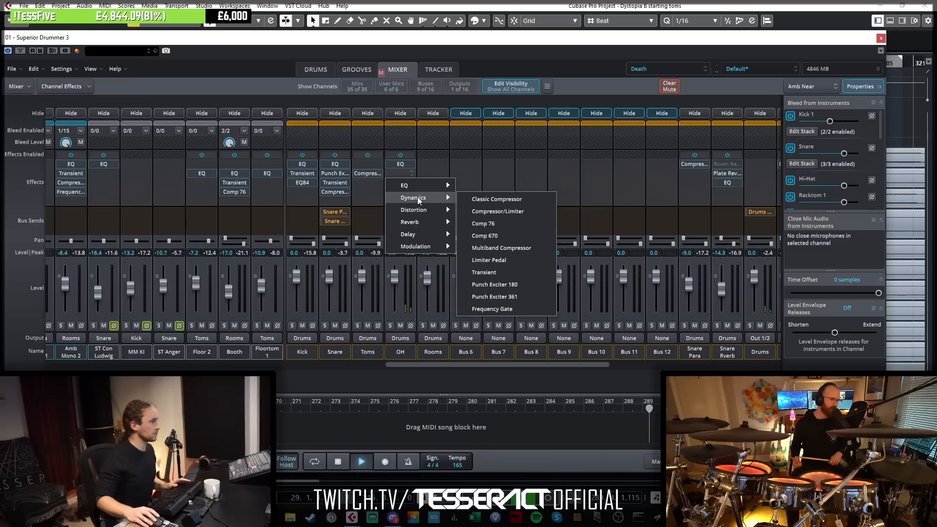
{"action": "left_click", "coordinate": [492, 211]}
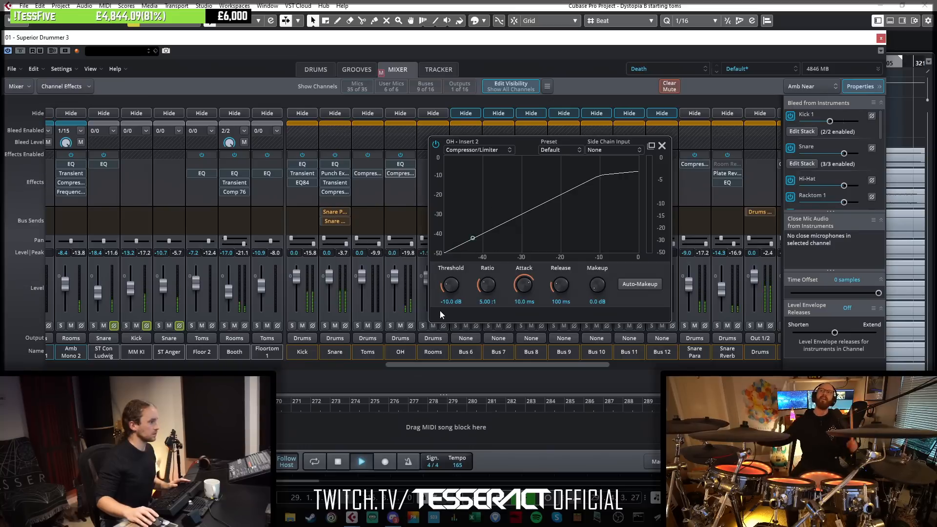
Raise the OH microphone channel's level to -20.7 dB and briefly solo it to check the overheads.
{"action": "left_click_drag", "start_coordinate": [405, 364], "coordinate": [320, 367]}
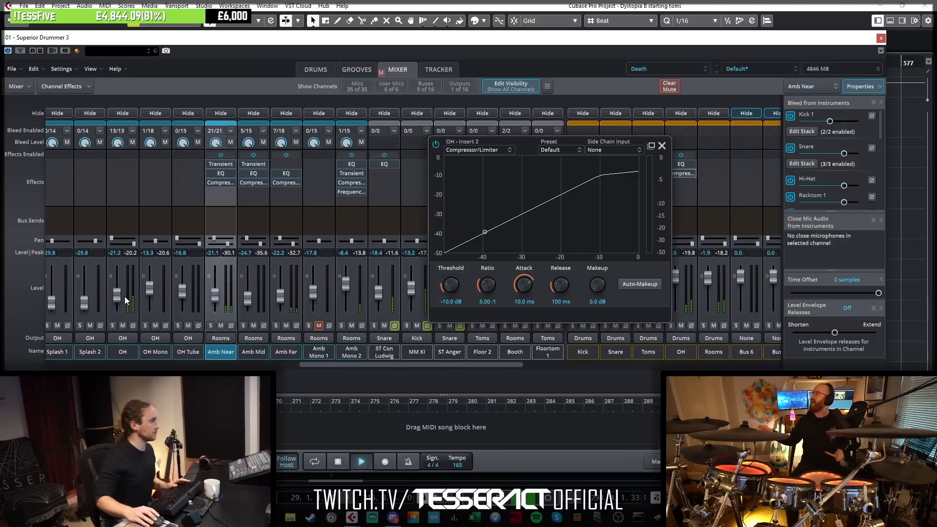
{"action": "left_click", "coordinate": [113, 325]}
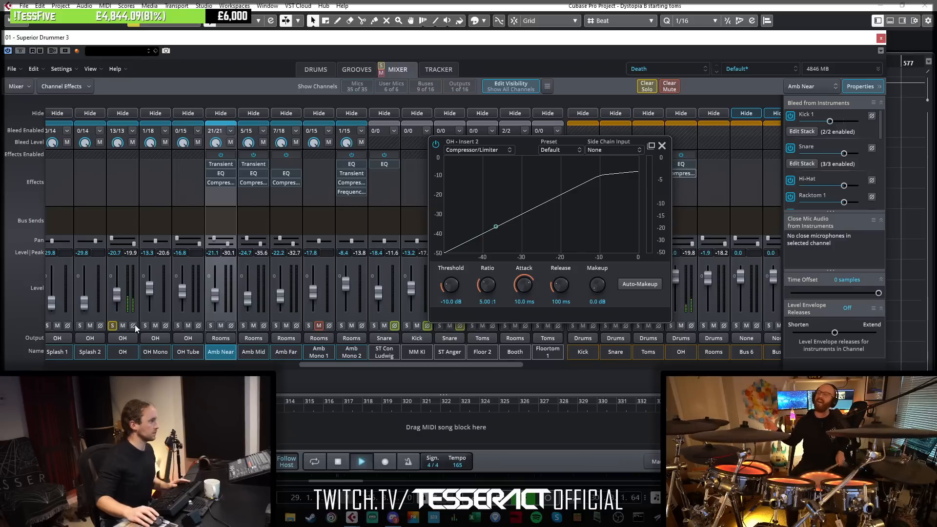
{"action": "left_click", "coordinate": [112, 325]}
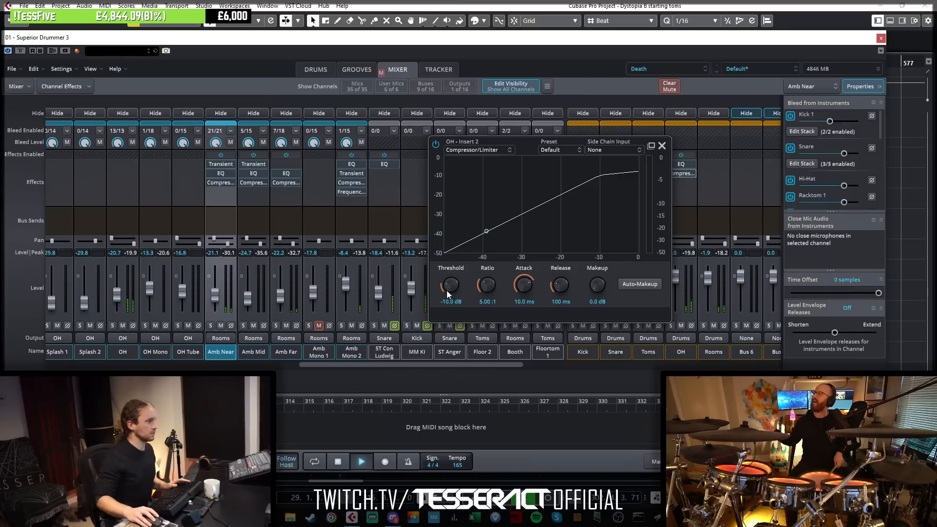
Stop playback and reposition the Superior Drummer window so the Cubase timeline ruler is uncovered above it.
{"action": "key", "text": "space"}
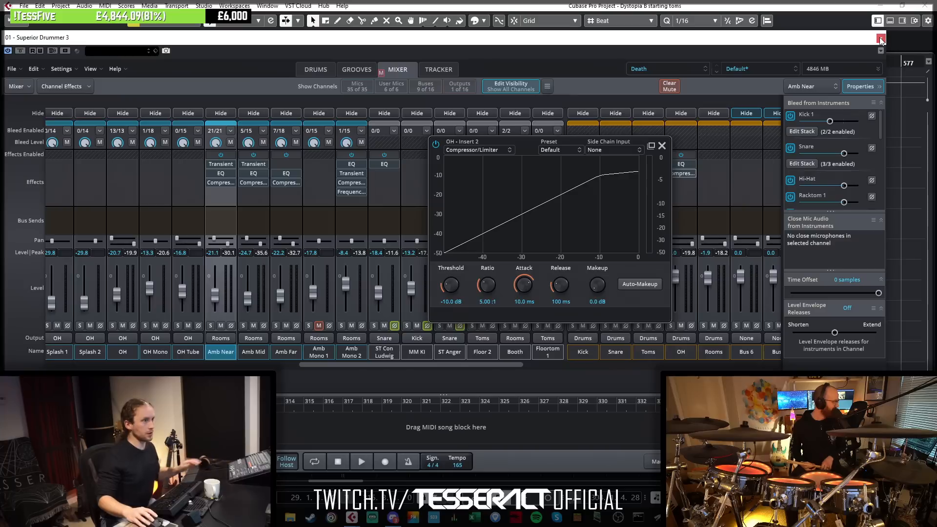
{"action": "left_click_drag", "start_coordinate": [800, 38], "coordinate": [760, 266]}
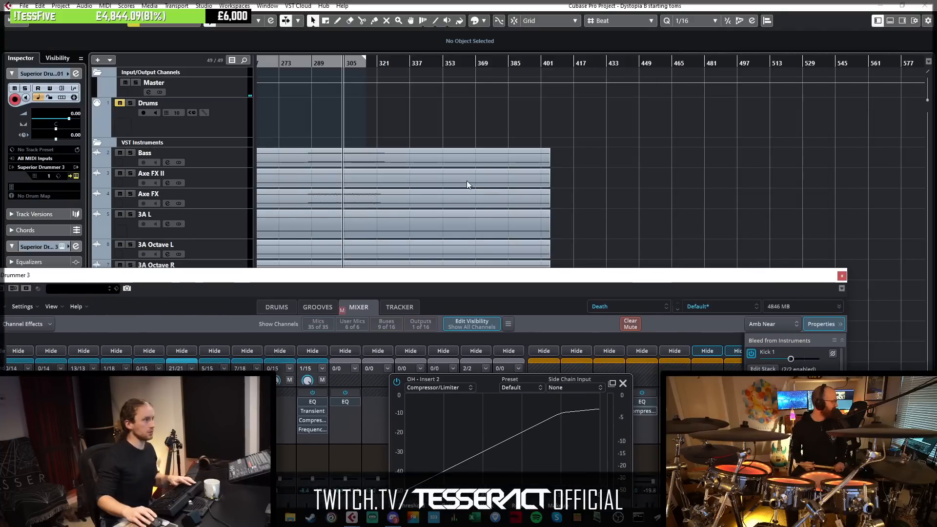
{"action": "left_click_drag", "start_coordinate": [546, 275], "coordinate": [589, 94]}
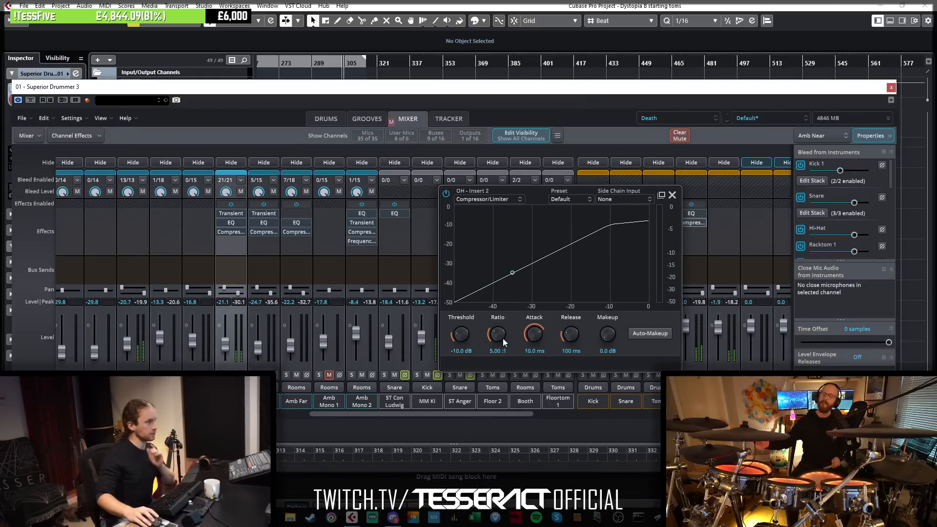
Set the OH bus compressor to a 3.39:1 ratio, 1.46 ms attack, 133 ms release and -20.1 dB threshold.
{"action": "left_click_drag", "start_coordinate": [492, 338], "coordinate": [470, 331]}
{"action": "left_click_drag", "start_coordinate": [531, 340], "coordinate": [517, 356]}
{"action": "left_click_drag", "start_coordinate": [566, 340], "coordinate": [572, 335]}
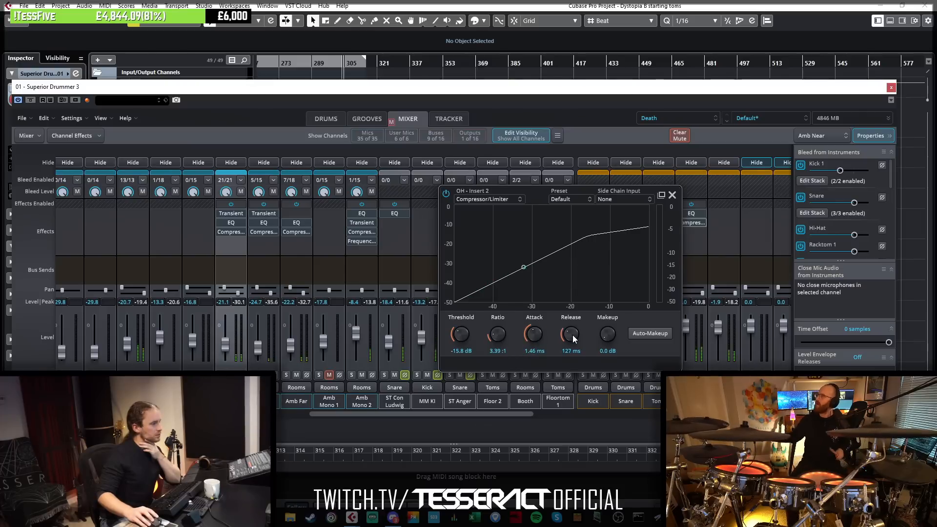
{"action": "left_click_drag", "start_coordinate": [461, 336], "coordinate": [468, 330]}
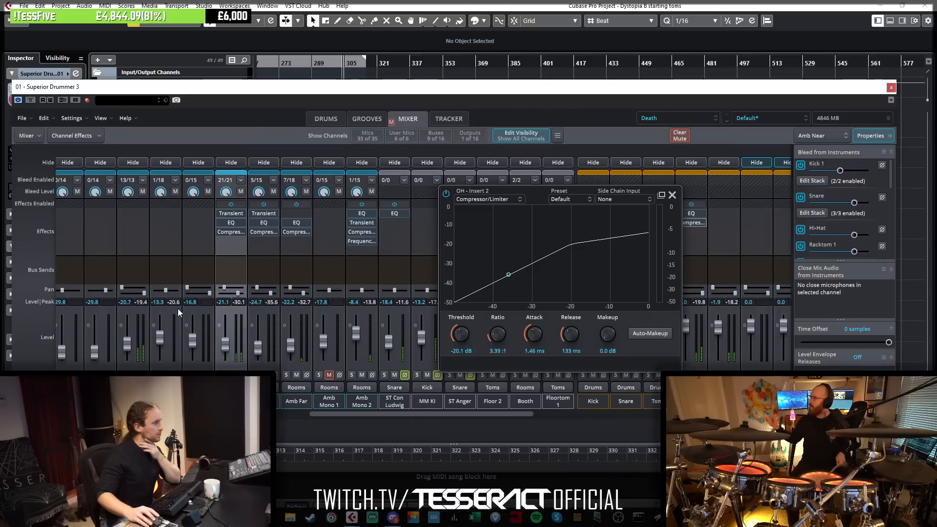
Solo the OH microphone channel, lower the OH bus compressor's threshold to -30.6 dB, and release the solo.
{"action": "left_click", "coordinate": [123, 375]}
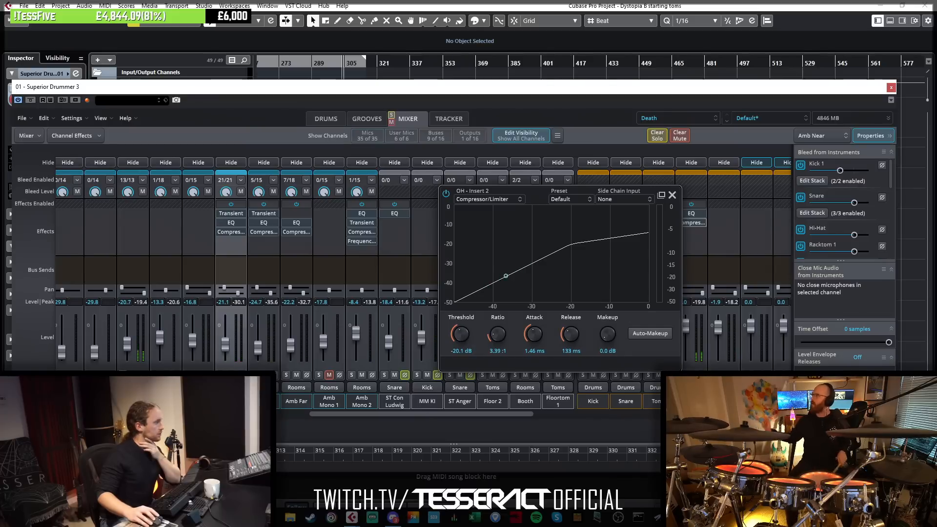
{"action": "left_click_drag", "start_coordinate": [461, 332], "coordinate": [472, 324]}
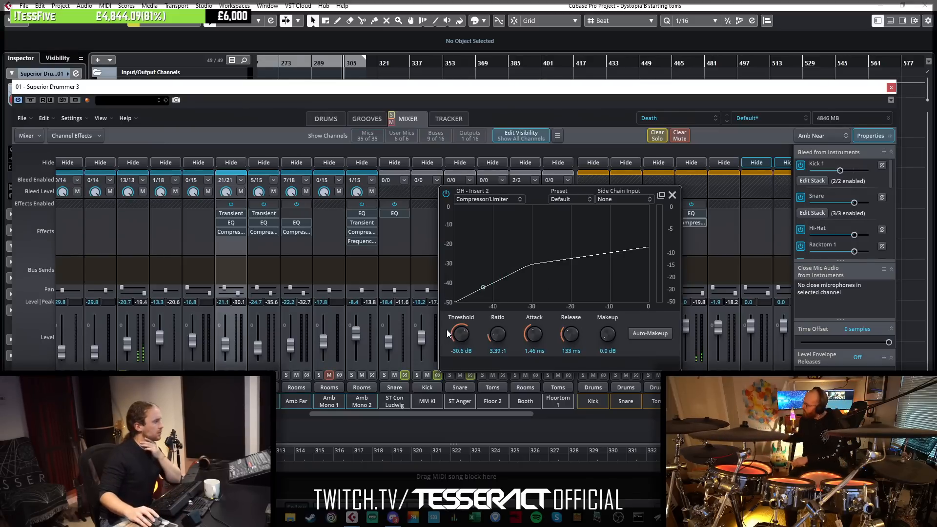
{"action": "left_click", "coordinate": [123, 375]}
Solo the OH bus, set the OH microphone channel's level to -17.9 dB, and close the compressor window.
{"action": "left_click_drag", "start_coordinate": [597, 190], "coordinate": [521, 184]}
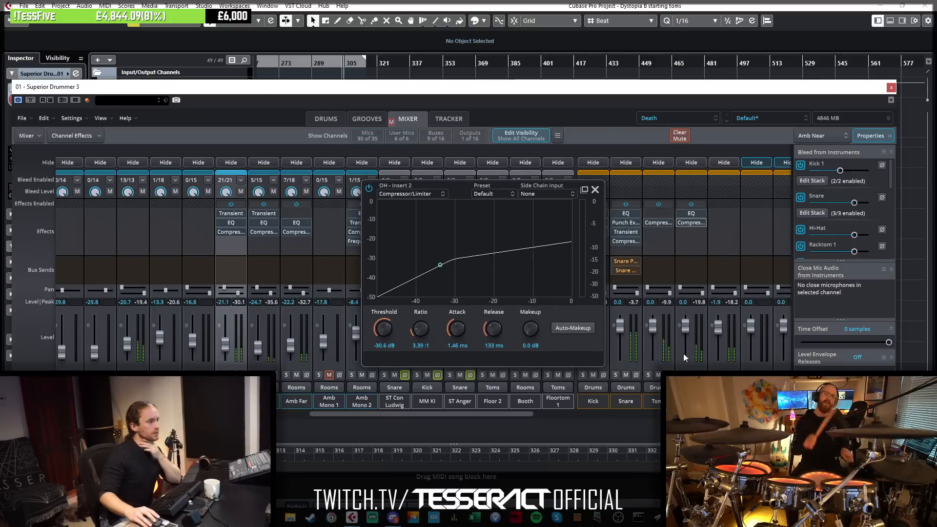
{"action": "left_click", "coordinate": [681, 375]}
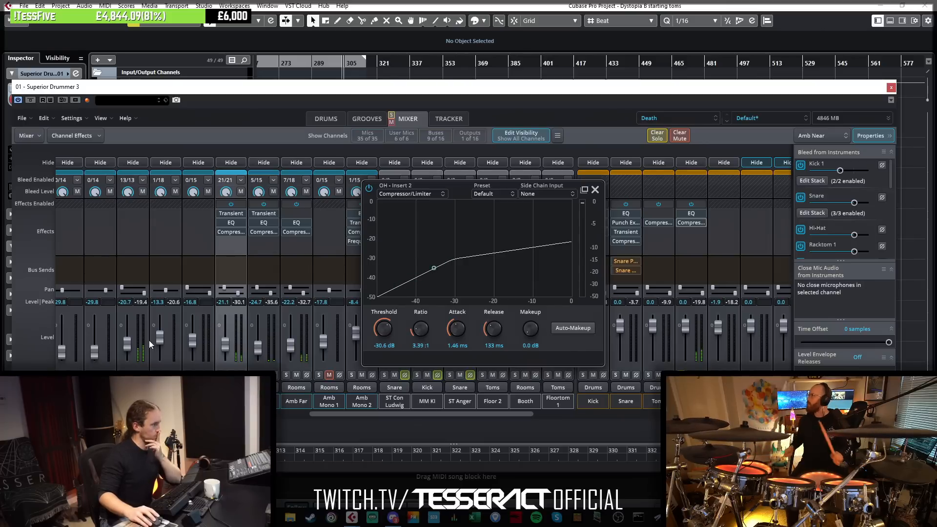
{"action": "left_click_drag", "start_coordinate": [129, 344], "coordinate": [130, 342]}
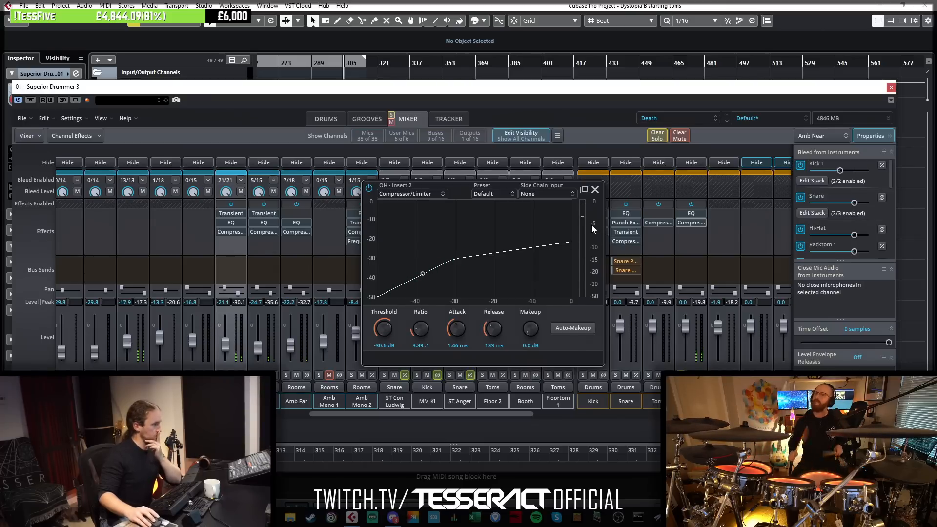
{"action": "left_click", "coordinate": [595, 190]}
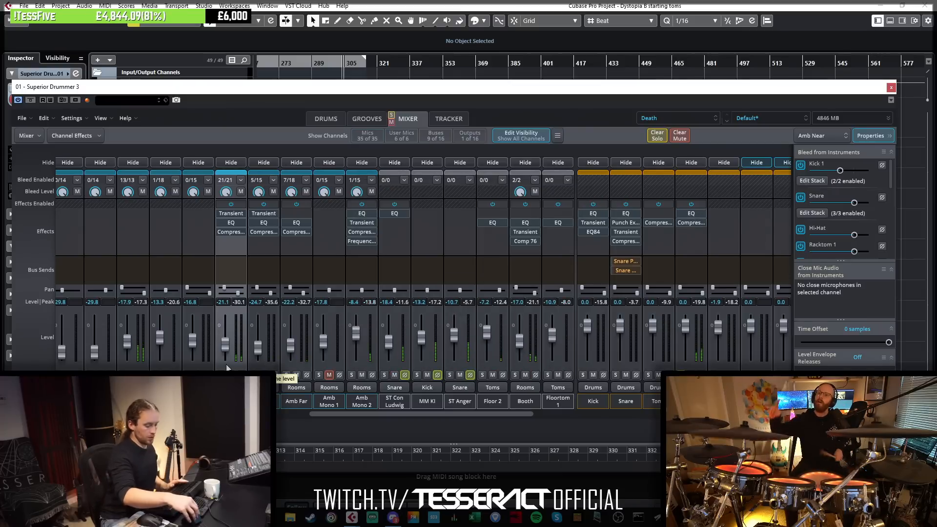
Enable bleed from all instruments in the OH Tube channel and set its level to -15.1 dB.
{"action": "left_click", "coordinate": [198, 383]}
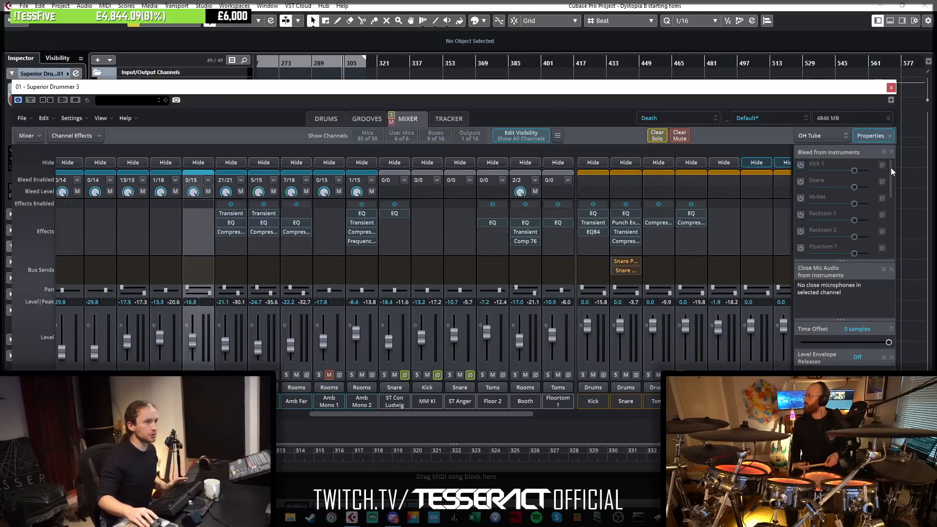
{"action": "mouse_move", "coordinate": [891, 168]}
{"action": "left_mouse_down"}
{"action": "mouse_move", "coordinate": [898, 232]}
{"action": "mouse_move", "coordinate": [900, 162]}
{"action": "left_mouse_up"}
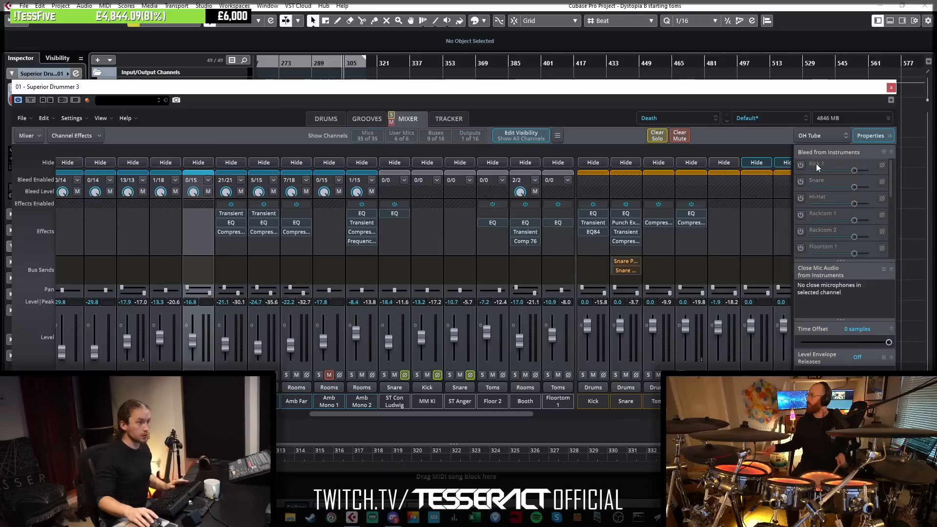
{"action": "left_click", "coordinate": [801, 165]}
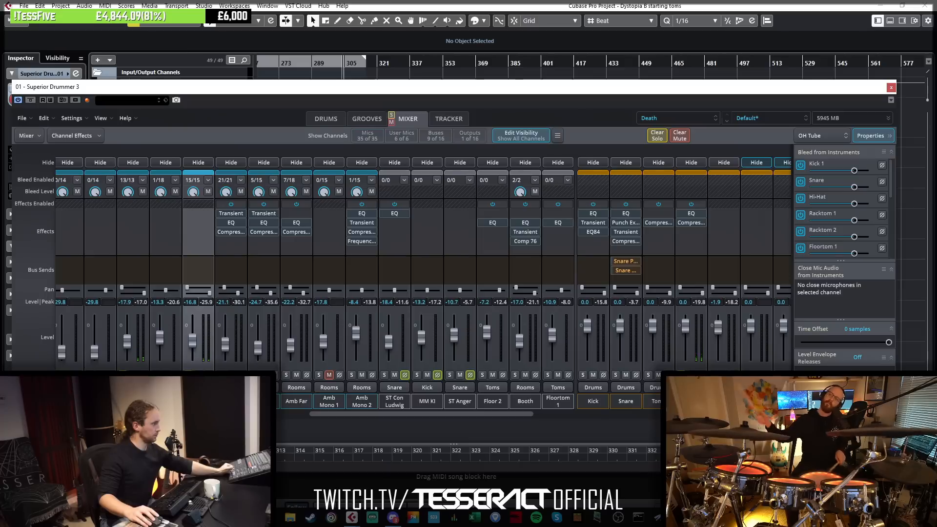
{"action": "left_click_drag", "start_coordinate": [190, 346], "coordinate": [194, 339]}
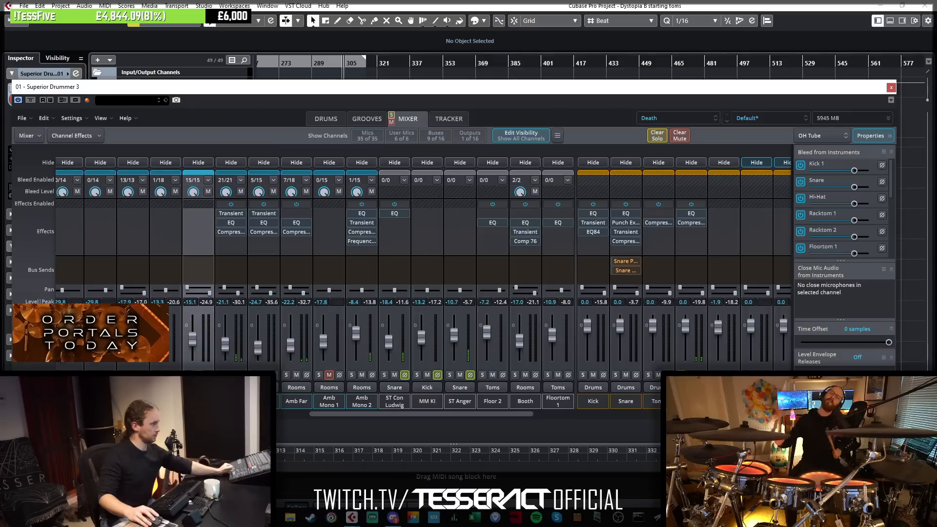
{"action": "left_click_drag", "start_coordinate": [192, 338], "coordinate": [193, 337]}
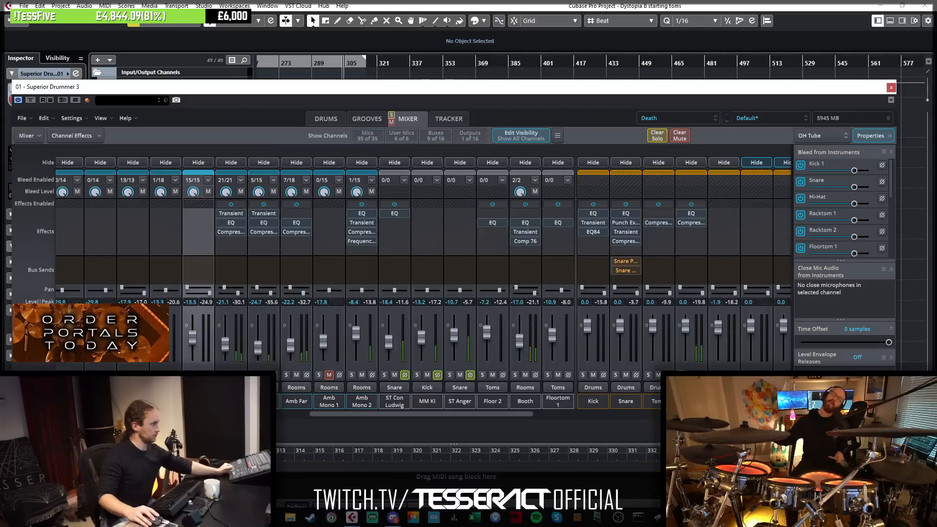
Add a high-frequency band to the OH bus EQ and shape it into a gentle high-shelf boost at about 10 kHz.
{"action": "left_click", "coordinate": [691, 213]}
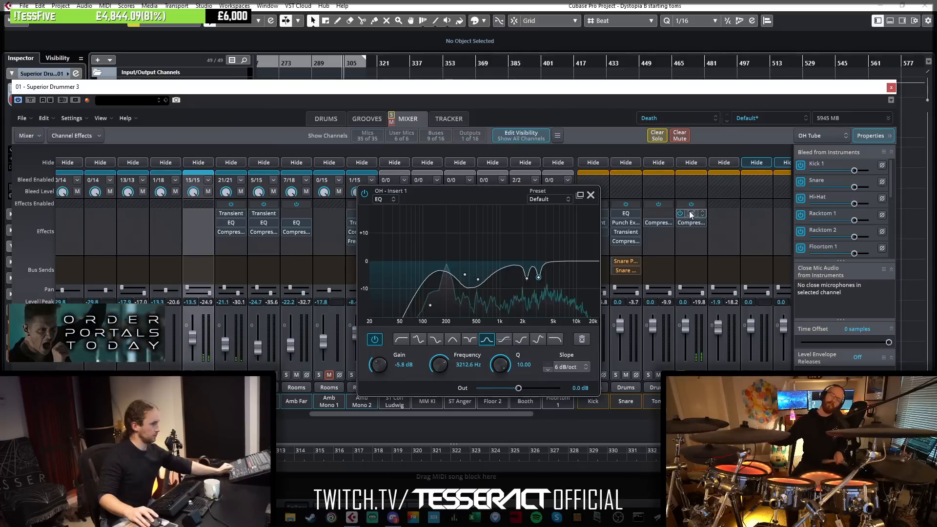
{"action": "left_click", "coordinate": [590, 195]}
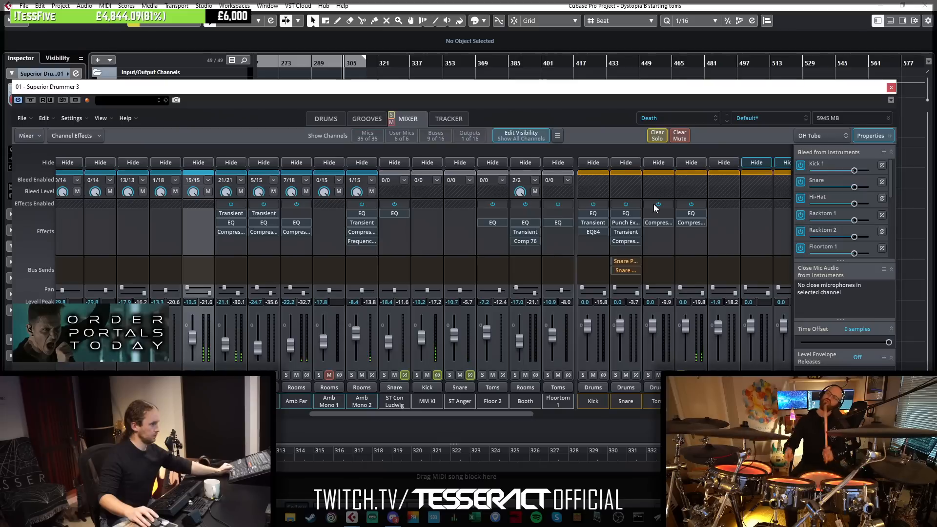
{"action": "left_click", "coordinate": [688, 213]}
{"action": "left_click_drag", "start_coordinate": [549, 260], "coordinate": [587, 257]}
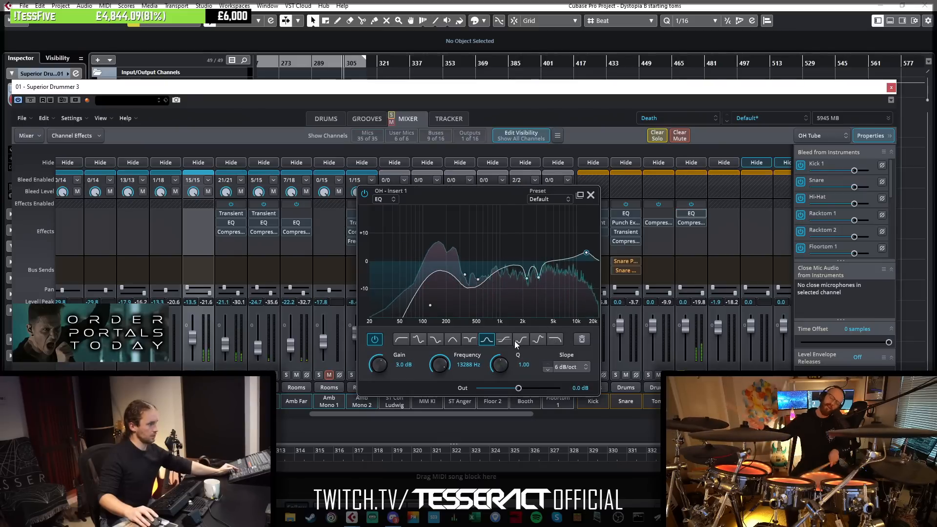
{"action": "left_click", "coordinate": [500, 341]}
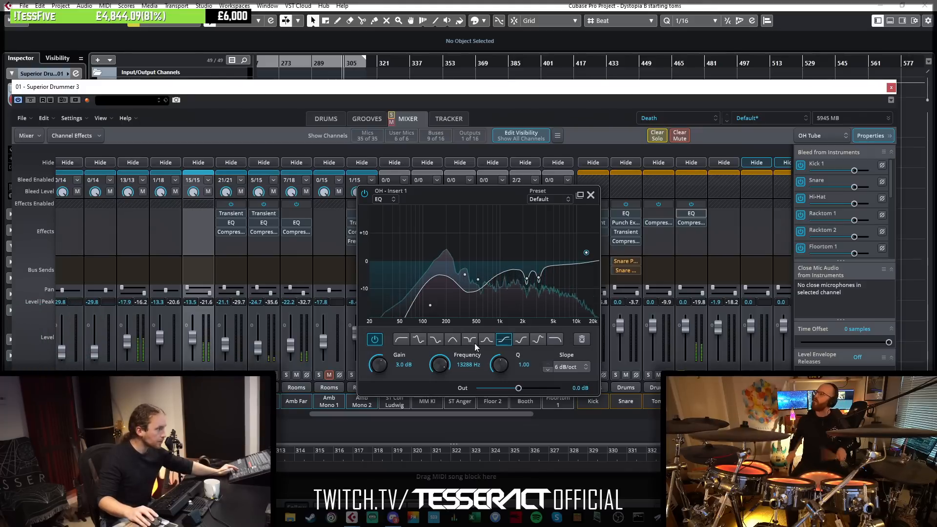
{"action": "left_click", "coordinate": [520, 340]}
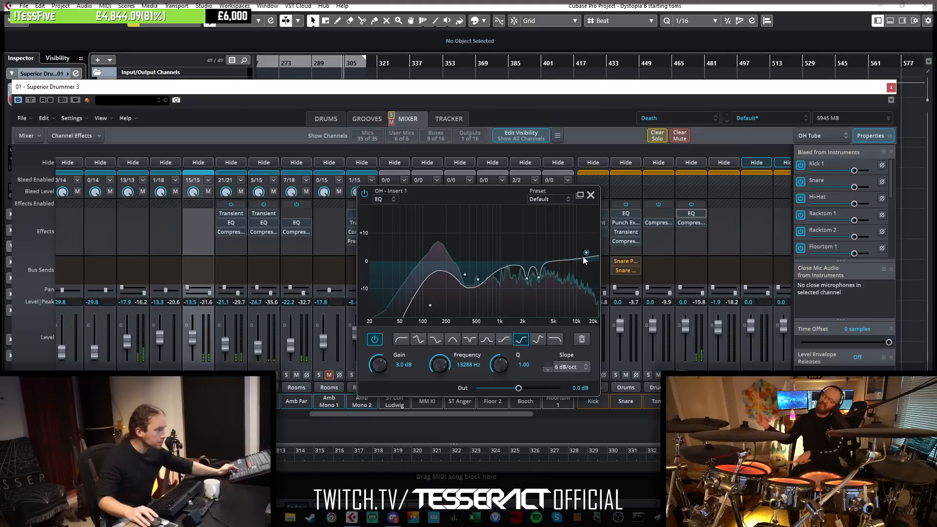
{"action": "left_click_drag", "start_coordinate": [587, 254], "coordinate": [578, 255]}
Set the OH bus EQ's narrow 2228.1 Hz cut to -4.4 dB, close the EQ and release the bus solo.
{"action": "left_click", "coordinate": [526, 279]}
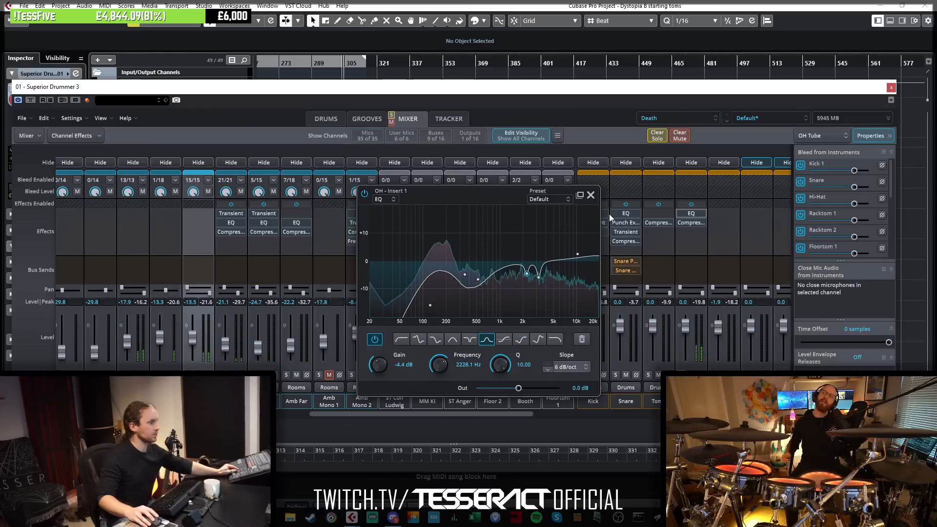
{"action": "left_click", "coordinate": [591, 195]}
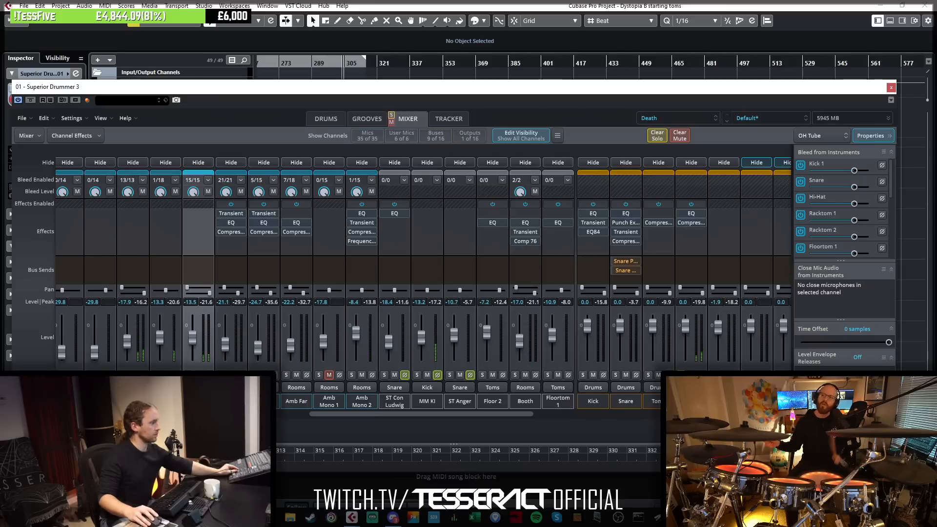
{"action": "left_click", "coordinate": [680, 375]}
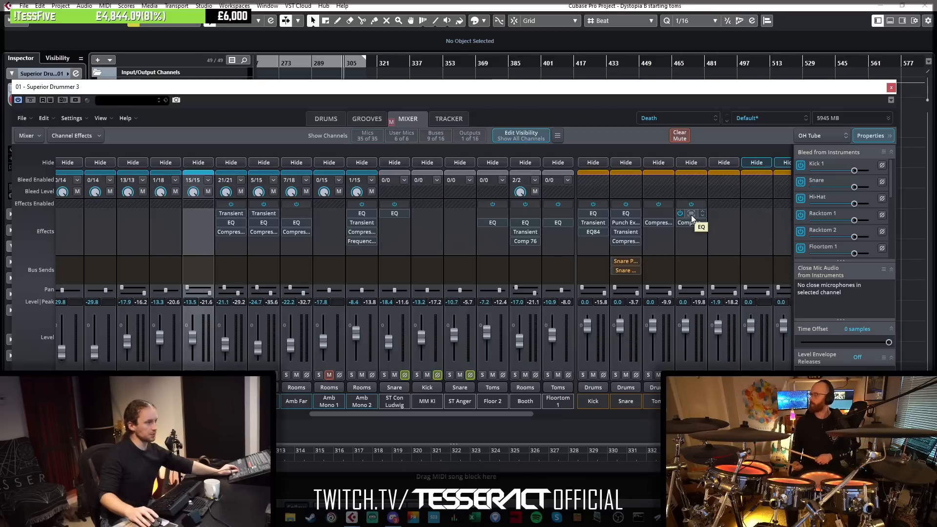
Set the low-cut band of the OH bus EQ to 132.15 Hz and close the EQ.
{"action": "left_click", "coordinate": [692, 215]}
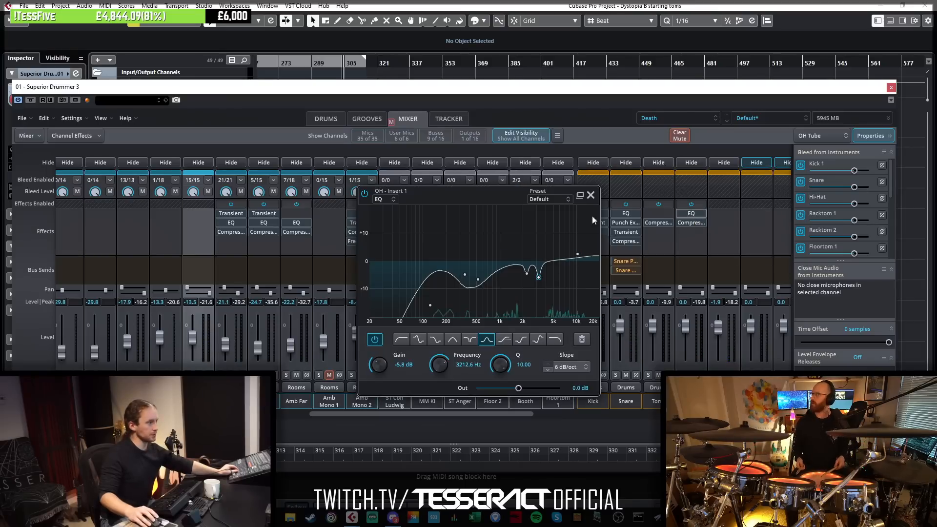
{"action": "left_click", "coordinate": [591, 194]}
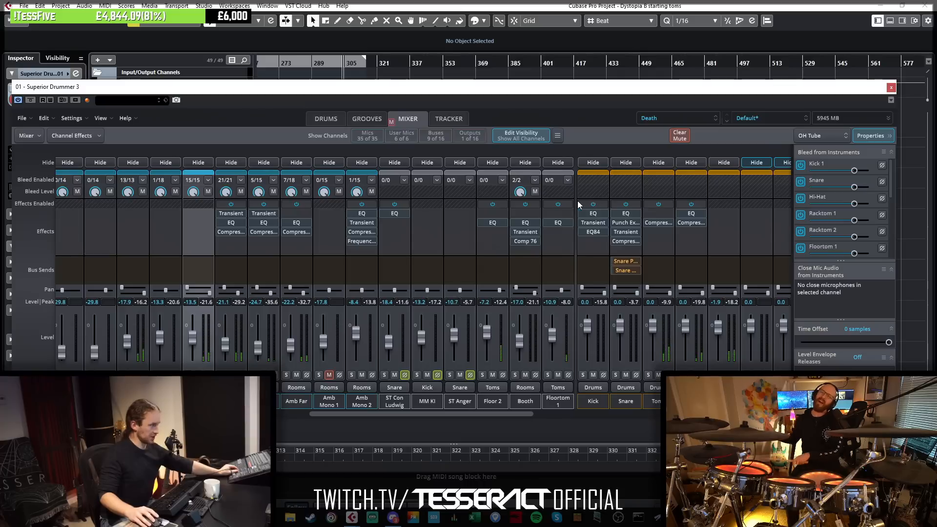
{"action": "left_click", "coordinate": [693, 215]}
{"action": "left_click", "coordinate": [430, 306]}
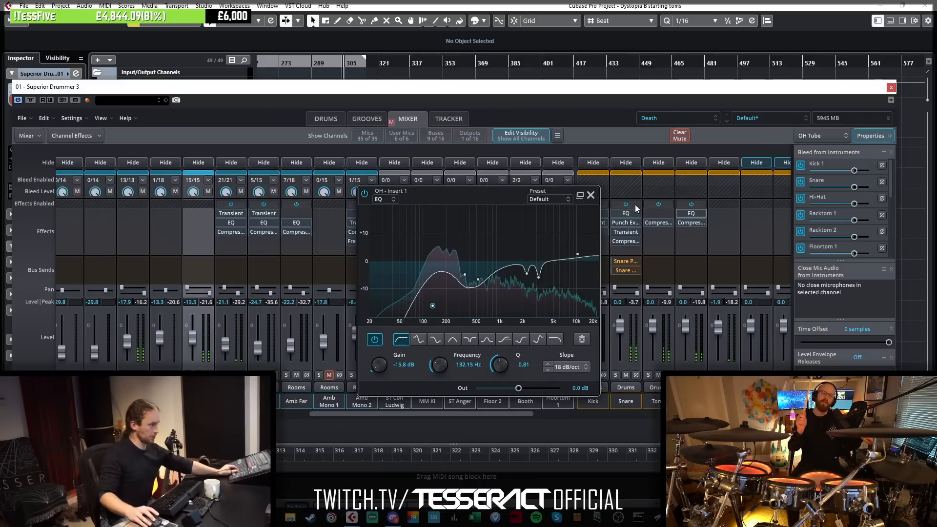
{"action": "left_click", "coordinate": [591, 195]}
Examine the full song arrangement in the Cubase project, and bring the Superior Drummer 3 mixer back up.
{"action": "left_click", "coordinate": [890, 87]}
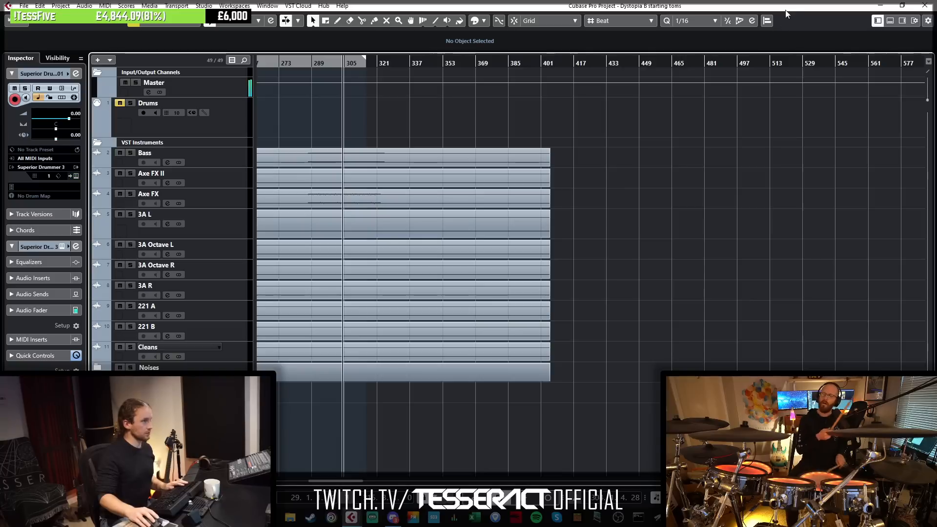
{"action": "left_click_drag", "start_coordinate": [373, 217], "coordinate": [825, 236]}
{"action": "left_click_drag", "start_coordinate": [586, 198], "coordinate": [868, 238]}
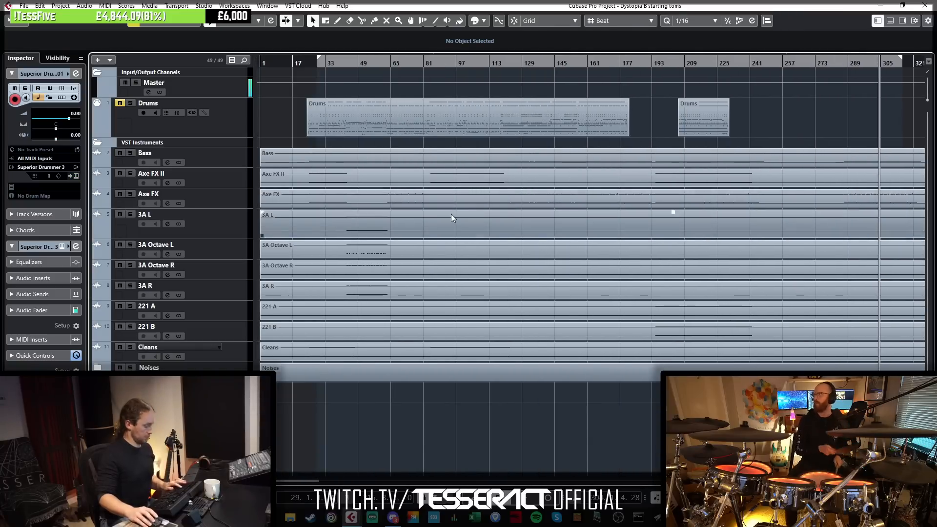
{"action": "key", "text": "g"}
{"action": "key", "text": "g"}
{"action": "left_click_drag", "start_coordinate": [382, 157], "coordinate": [543, 167]}
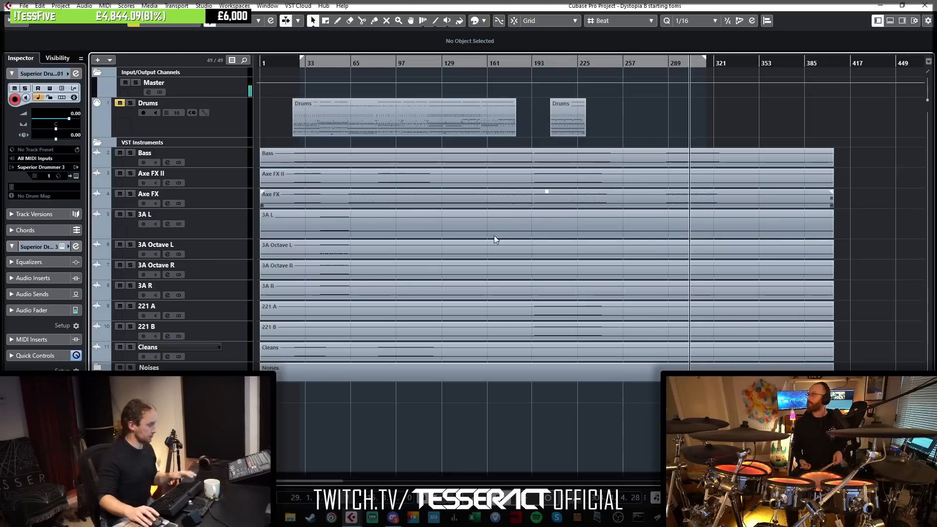
{"action": "key", "text": "F11"}
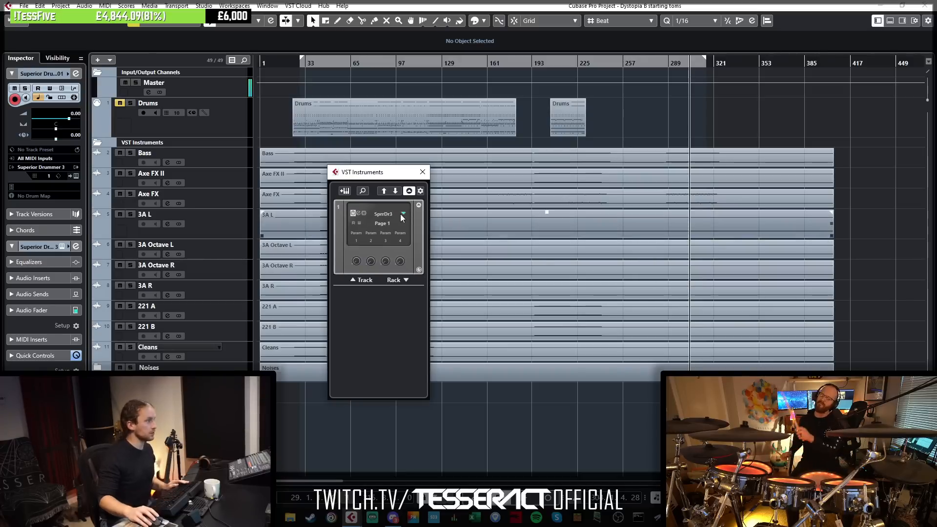
{"action": "left_click", "coordinate": [422, 172]}
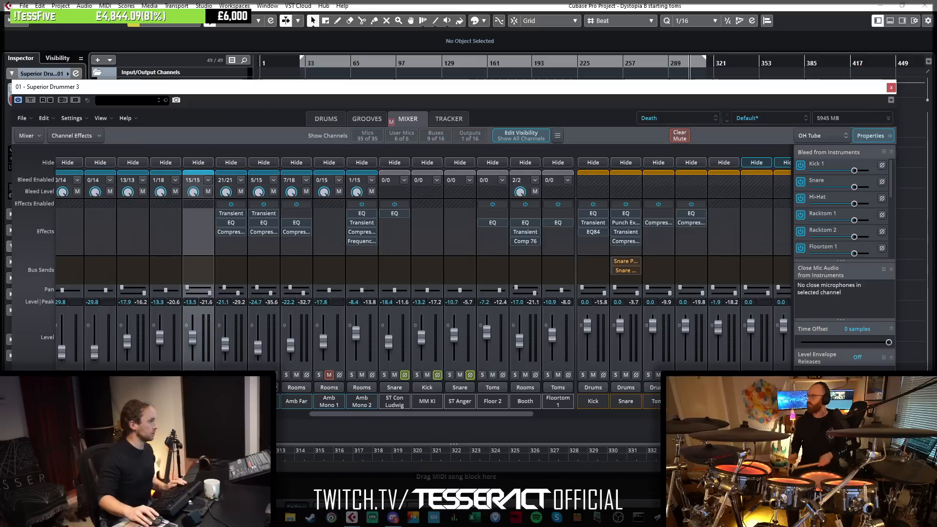
Rename Bus 12 as Gated Verb and move the Room Reverb from the Snare Rverb bus onto it.
{"action": "left_click_drag", "start_coordinate": [508, 414], "coordinate": [654, 414]}
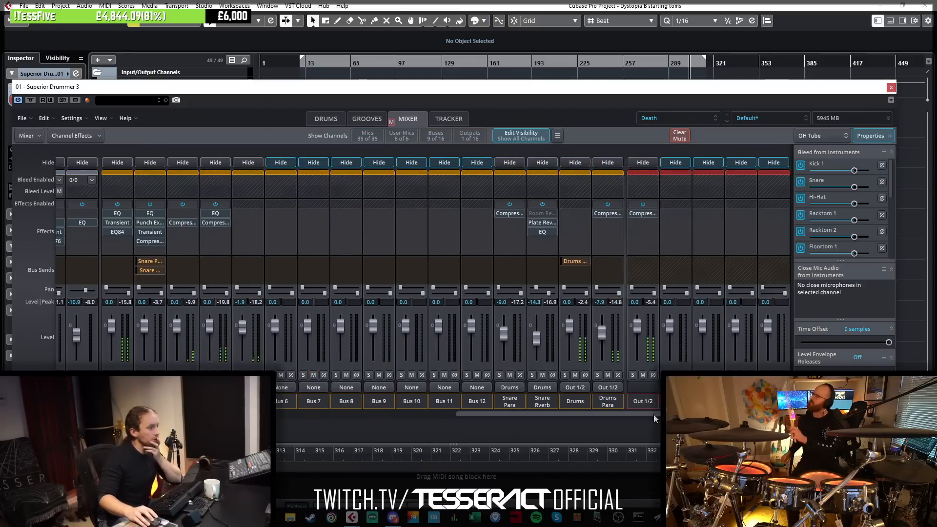
{"action": "double_click", "coordinate": [475, 401]}
{"action": "type", "text": "G"}
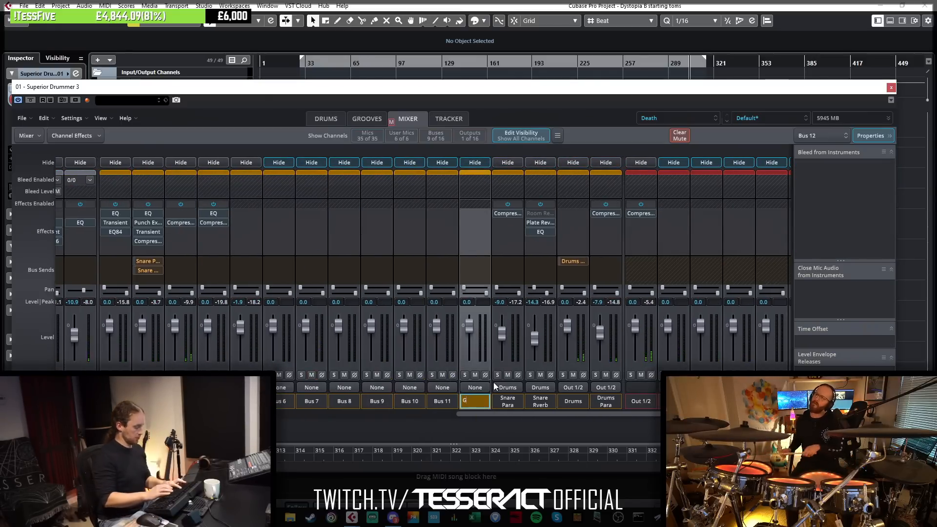
{"action": "type", "text": "ated Verb"}
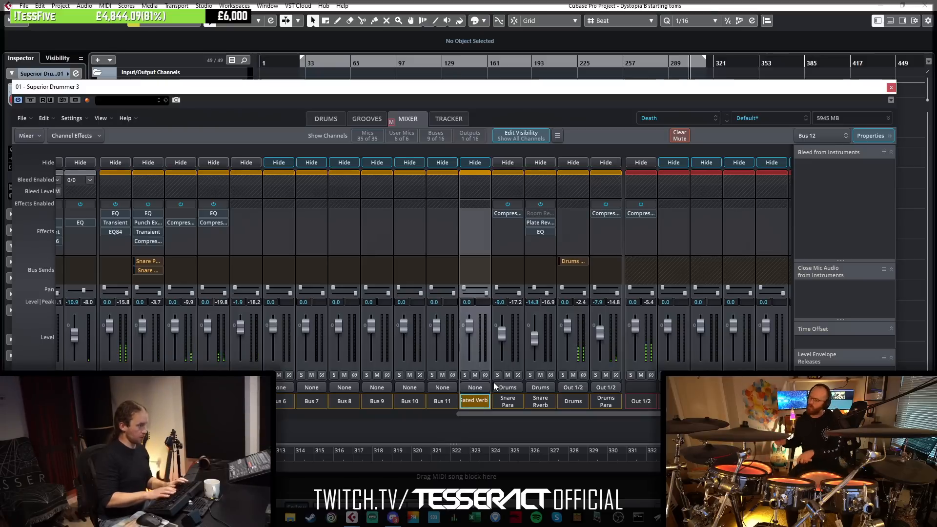
{"action": "key", "text": "Return"}
{"action": "left_click_drag", "start_coordinate": [540, 214], "coordinate": [475, 214]}
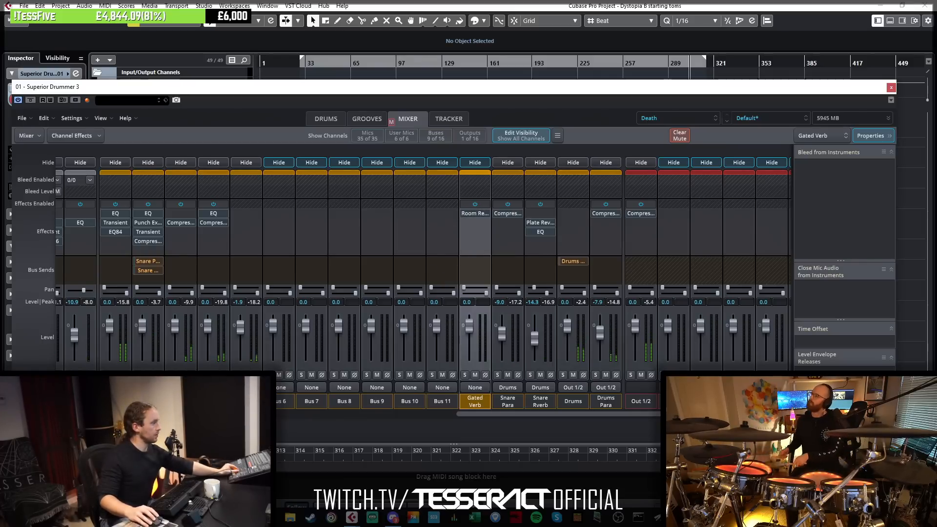
Add a send from the Snare bus to the Gated Verb bus and set it to Pre Fader.
{"action": "left_click", "coordinate": [156, 279]}
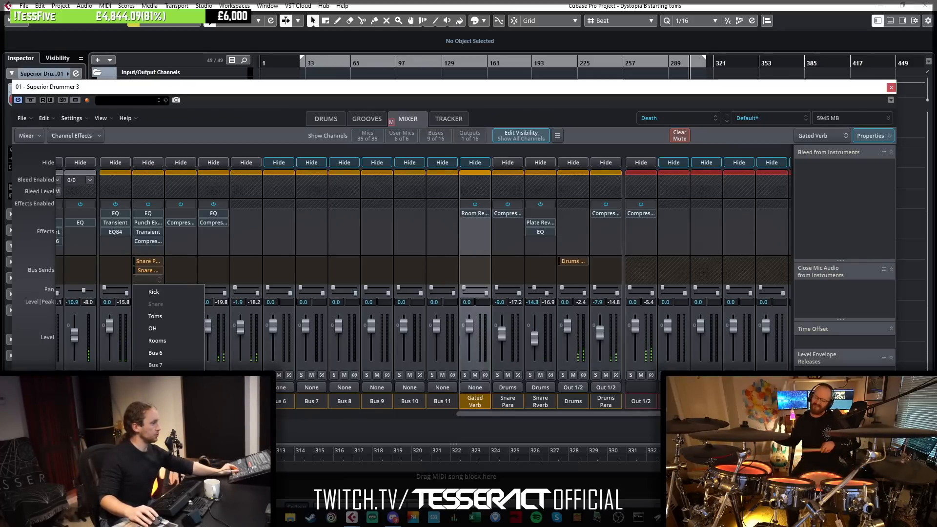
{"action": "left_click", "coordinate": [163, 426]}
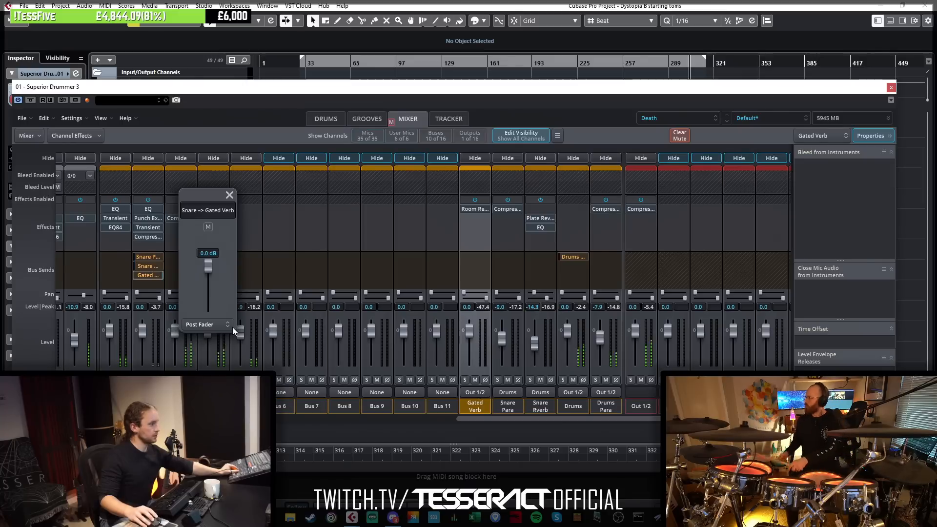
{"action": "left_click", "coordinate": [217, 325]}
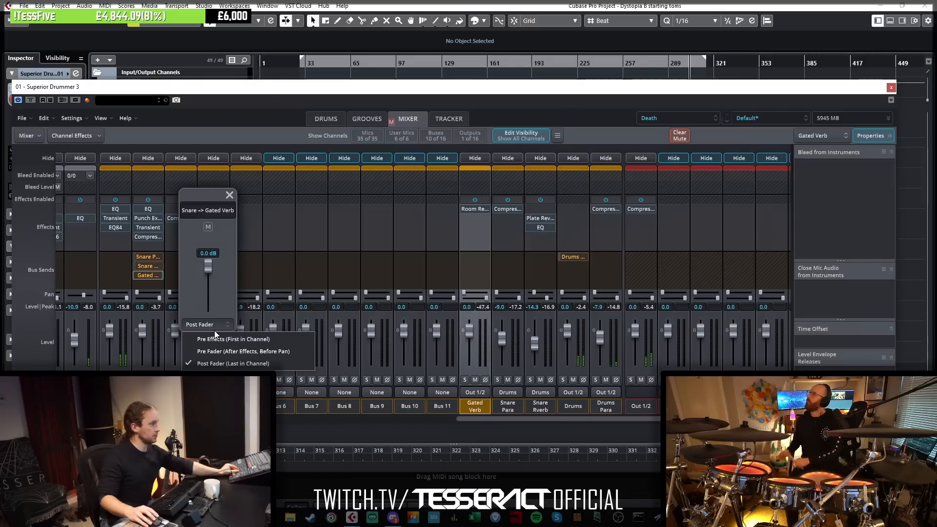
{"action": "left_click", "coordinate": [235, 351]}
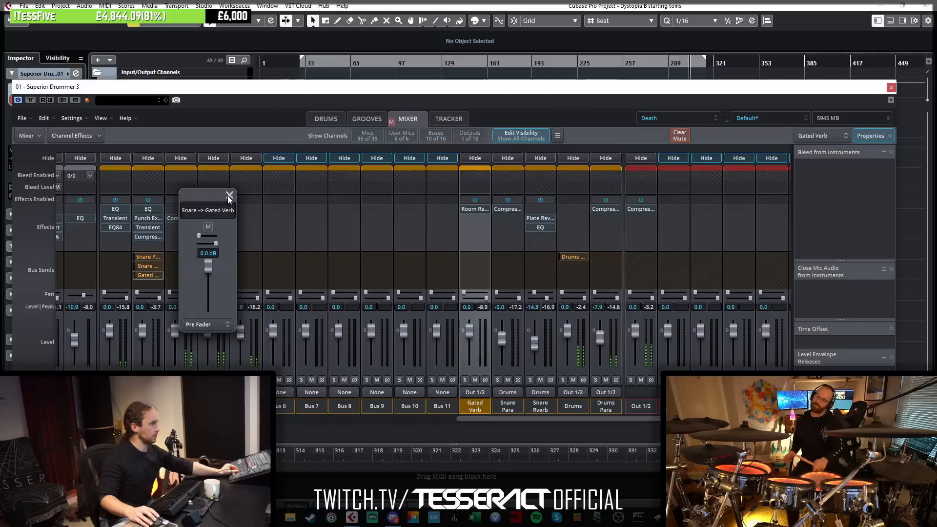
{"action": "left_click", "coordinate": [229, 196]}
Route the Gated Verb bus to Drums, and solo it with its Room Reverb moved to the second insert slot.
{"action": "left_click", "coordinate": [467, 389]}
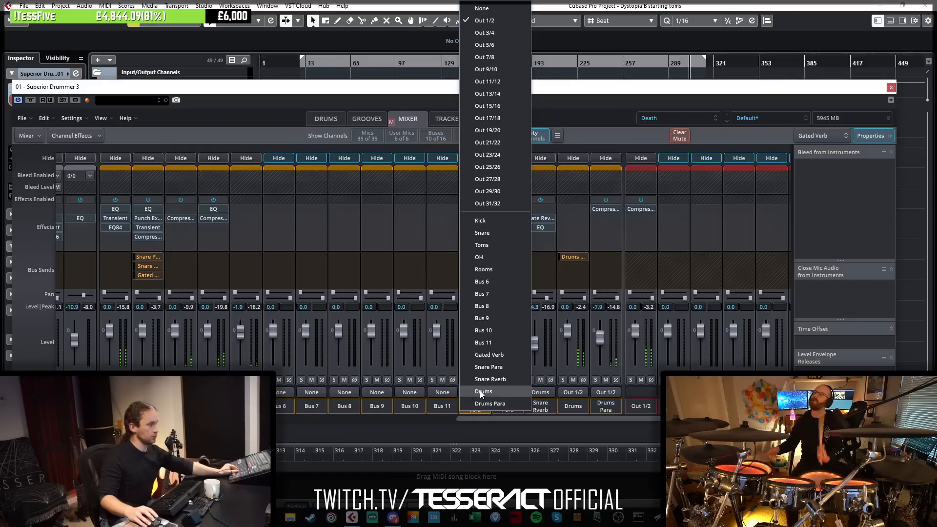
{"action": "left_click", "coordinate": [483, 391]}
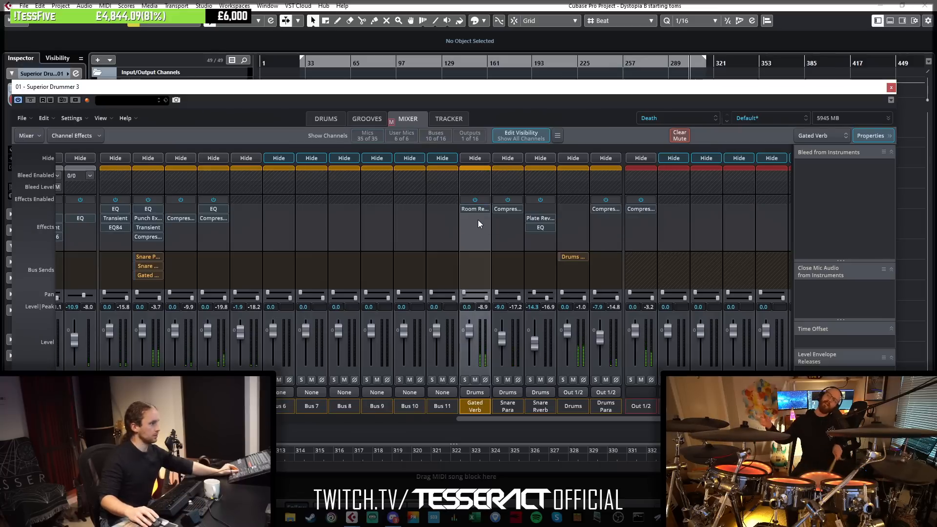
{"action": "left_click_drag", "start_coordinate": [477, 209], "coordinate": [476, 217]}
{"action": "left_click", "coordinate": [465, 380]}
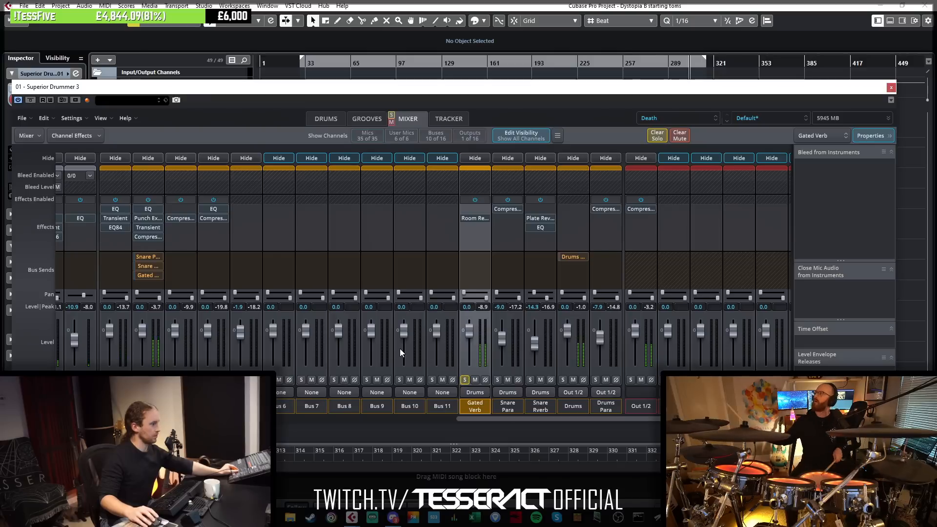
Set the Gated Verb Room Reverb to 100% wet, 1.31 s reverb time, 45% decay, 38% diffusion, 0% motion and 0% depth.
{"action": "left_click", "coordinate": [476, 218]}
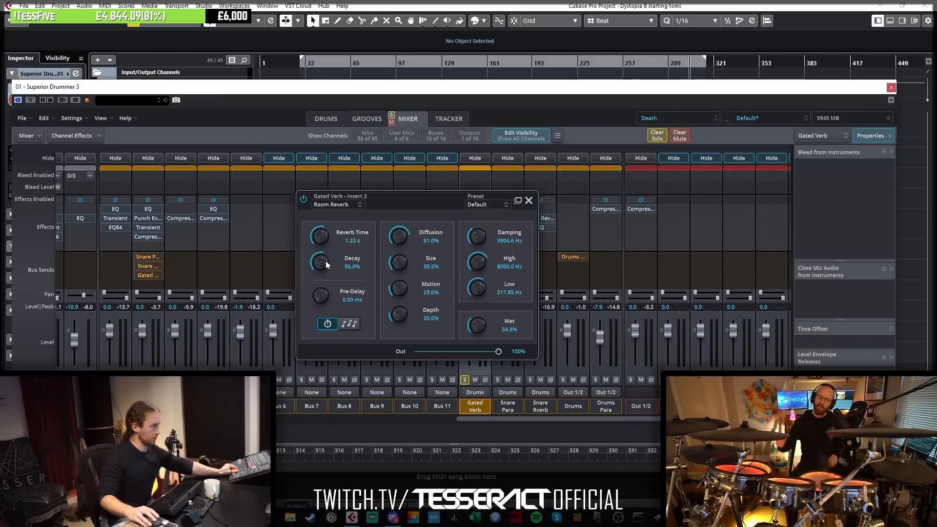
{"action": "left_click_drag", "start_coordinate": [329, 261], "coordinate": [333, 259]}
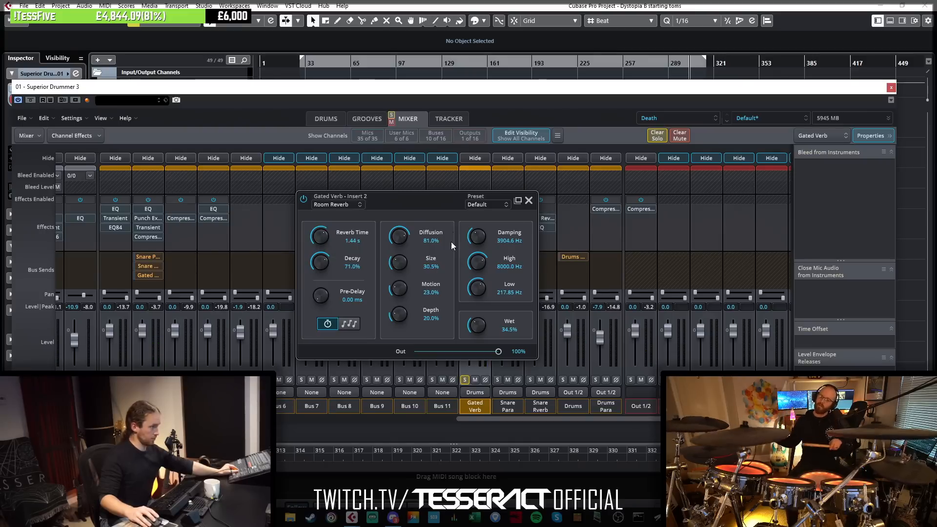
{"action": "left_click_drag", "start_coordinate": [487, 326], "coordinate": [477, 315]}
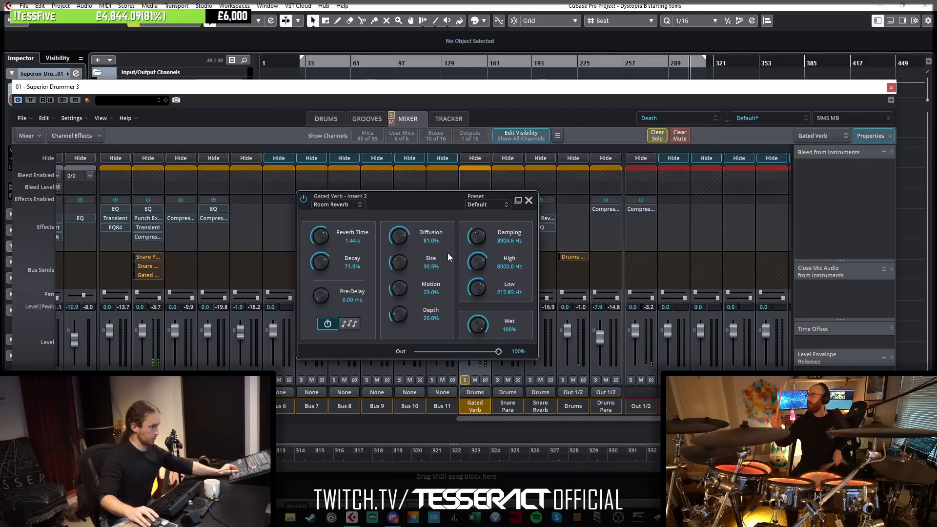
{"action": "left_click_drag", "start_coordinate": [320, 235], "coordinate": [311, 276]}
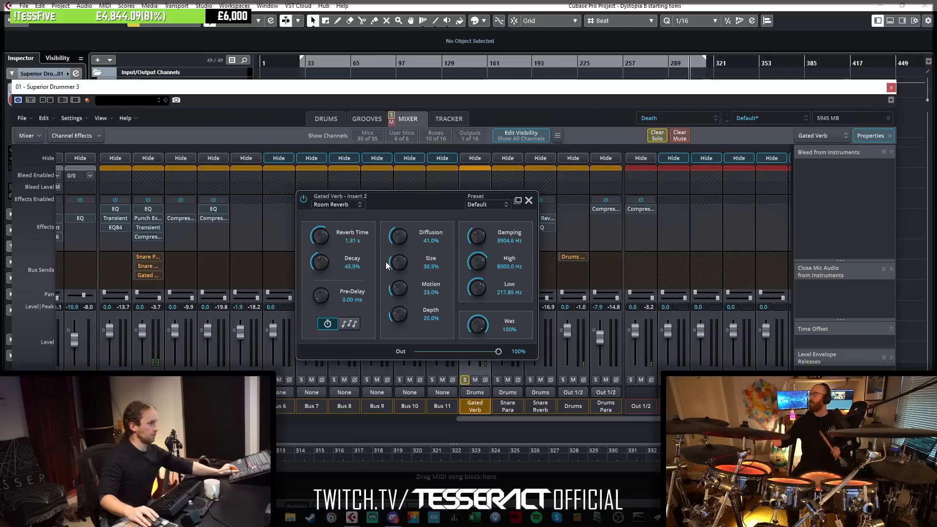
{"action": "left_click_drag", "start_coordinate": [396, 289], "coordinate": [390, 349]}
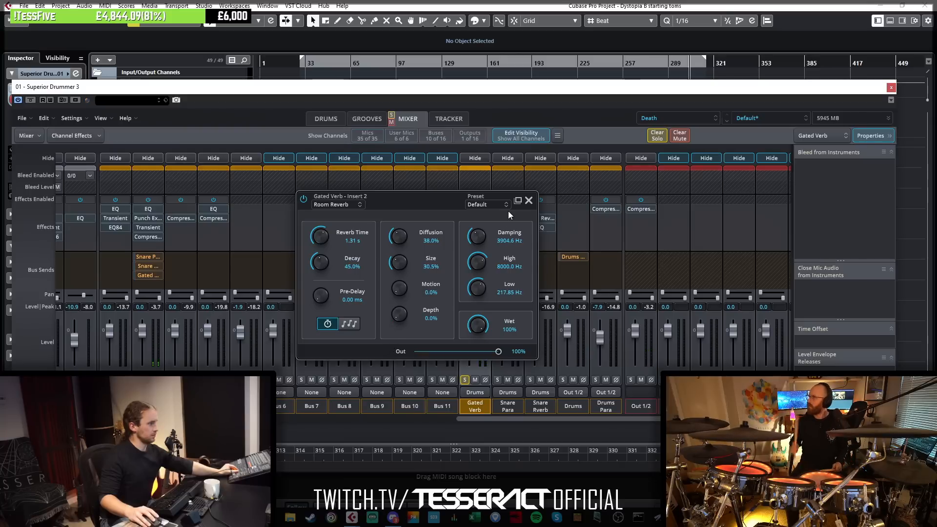
Replace the Room Reverb on the Gated Verb bus with the Plate Reverb from the Snare Rverb bus and open its settings.
{"action": "left_click", "coordinate": [528, 200]}
{"action": "right_click", "coordinate": [483, 219]}
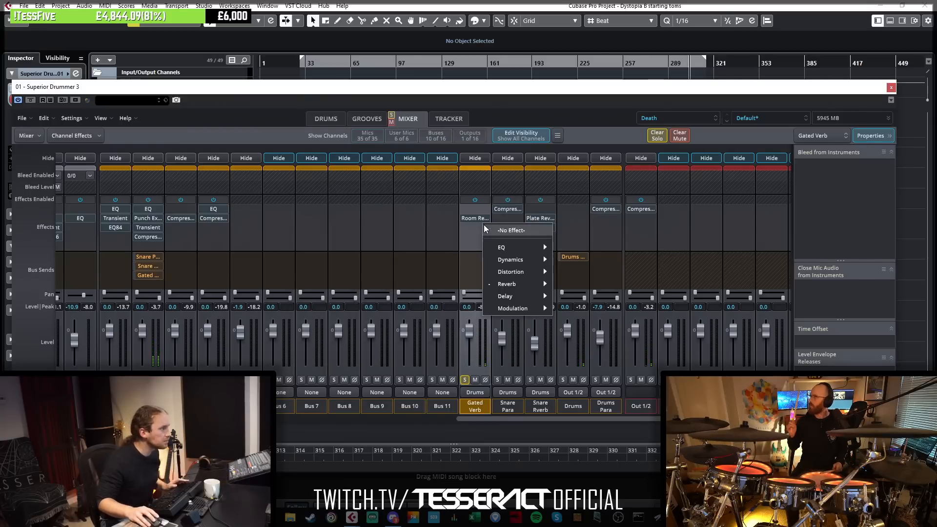
{"action": "left_click", "coordinate": [511, 229]}
{"action": "left_click_drag", "start_coordinate": [540, 219], "coordinate": [476, 219]}
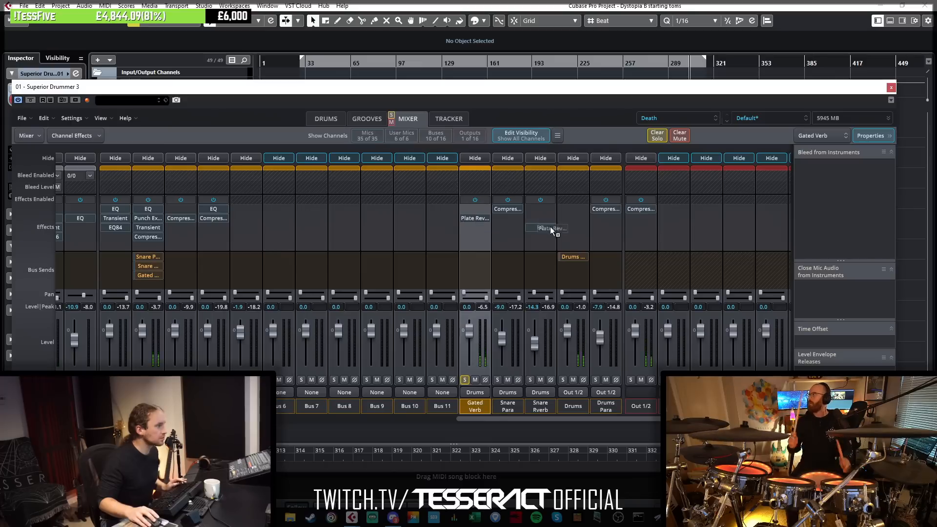
{"action": "left_click", "coordinate": [476, 218]}
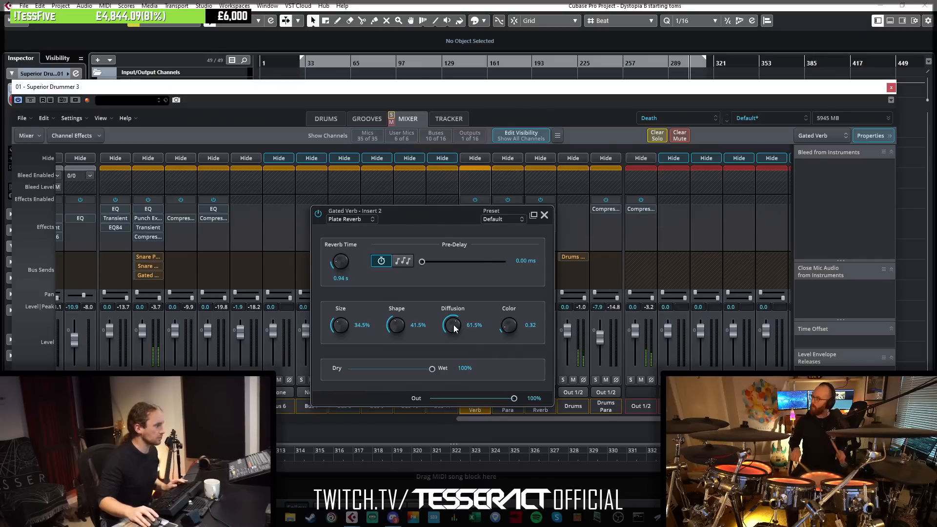
Set the Gated Verb Plate Reverb to 1.49 s reverb time, 61.5% size, 21.5% shape and 78.5% diffusion.
{"action": "left_click_drag", "start_coordinate": [388, 335], "coordinate": [347, 322]}
{"action": "left_click_drag", "start_coordinate": [342, 265], "coordinate": [348, 263]}
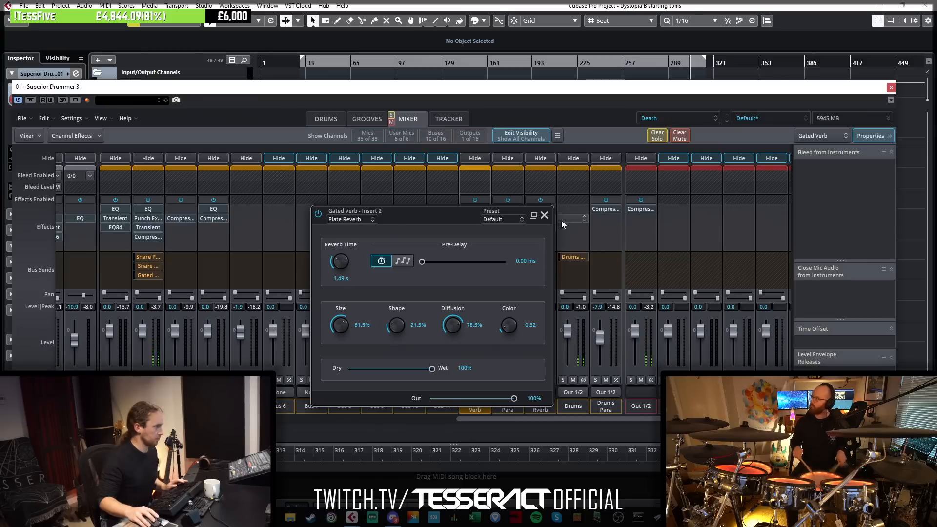
{"action": "left_click", "coordinate": [544, 215]}
Copy the EQ from the Snare Rverb bus to the insert after the Gated Verb Plate Reverb and check its curve.
{"action": "left_click_drag", "start_coordinate": [542, 227], "coordinate": [474, 226]}
{"action": "left_click", "coordinate": [474, 228]}
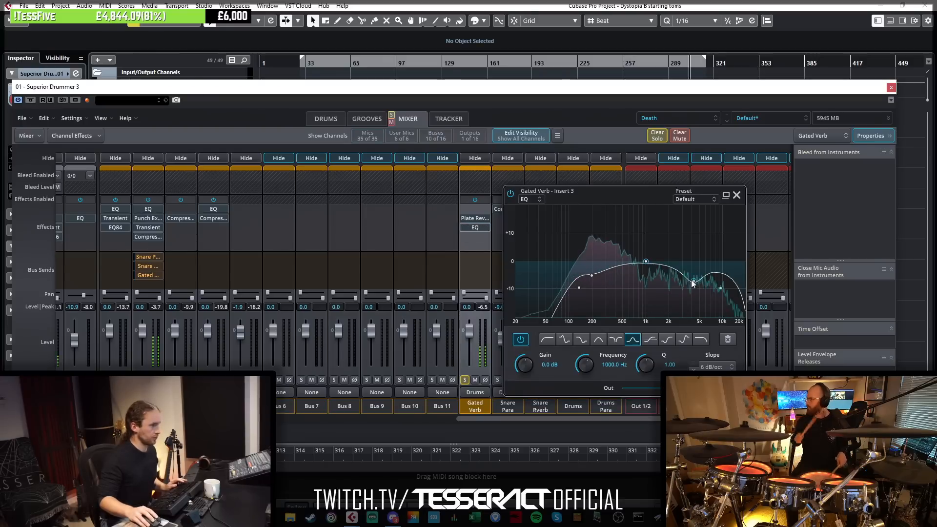
{"action": "left_click", "coordinate": [736, 194]}
Add a Frequency Gate after the EQ on the Gated Verb bus.
{"action": "left_click", "coordinate": [471, 237]}
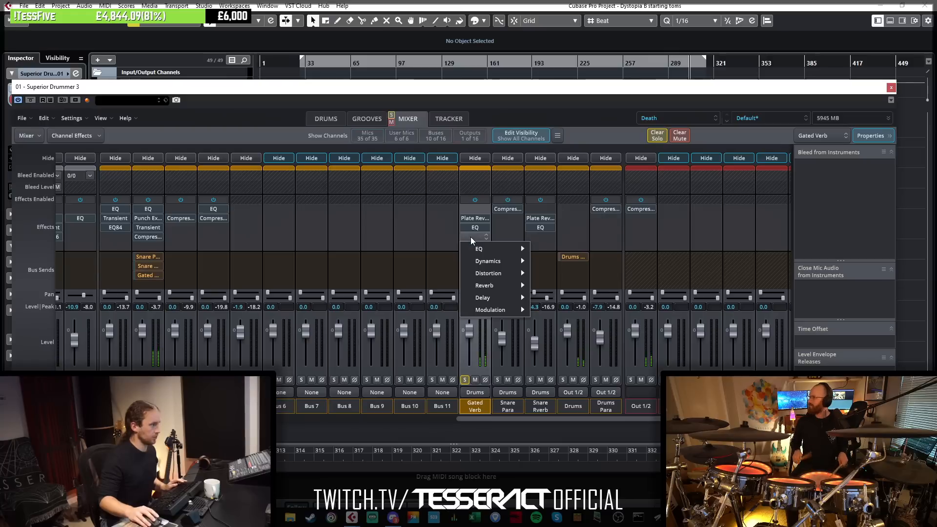
{"action": "mouse_move", "coordinate": [488, 261]}
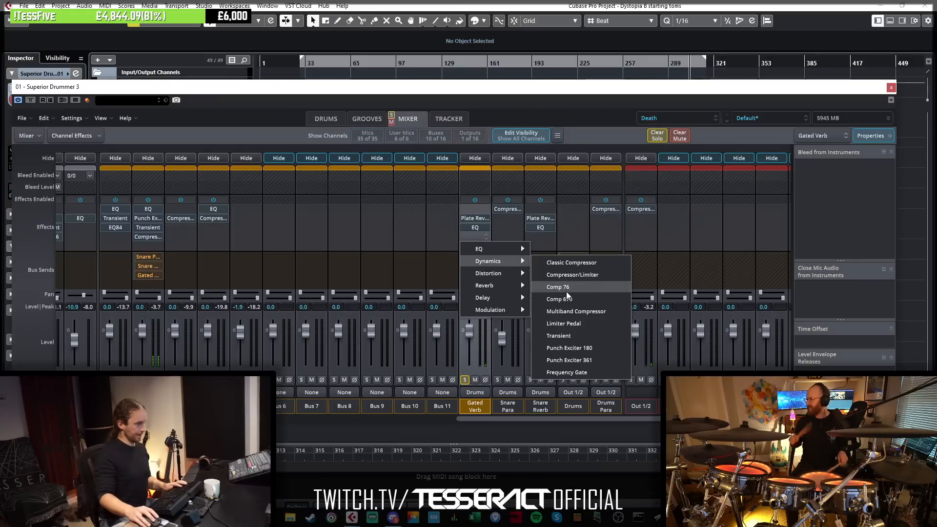
{"action": "left_click", "coordinate": [569, 373]}
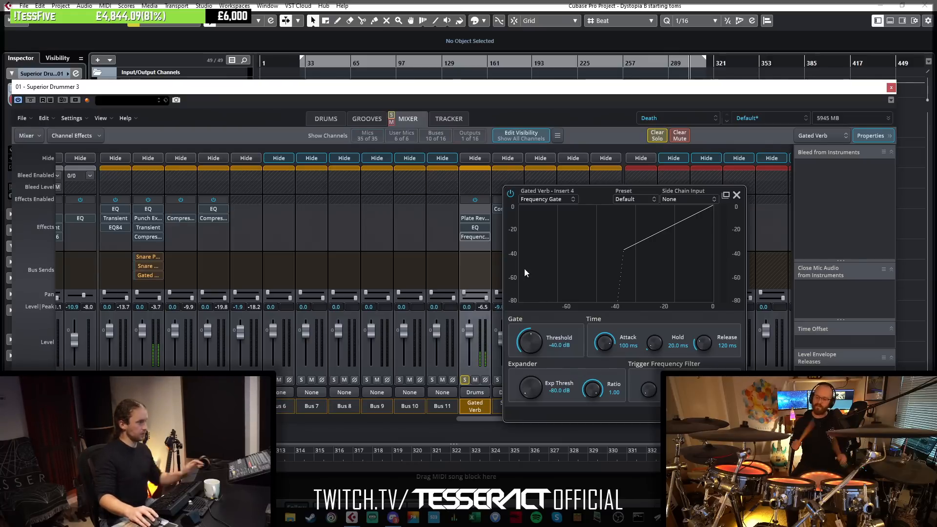
{"action": "left_click_drag", "start_coordinate": [599, 188], "coordinate": [499, 199]}
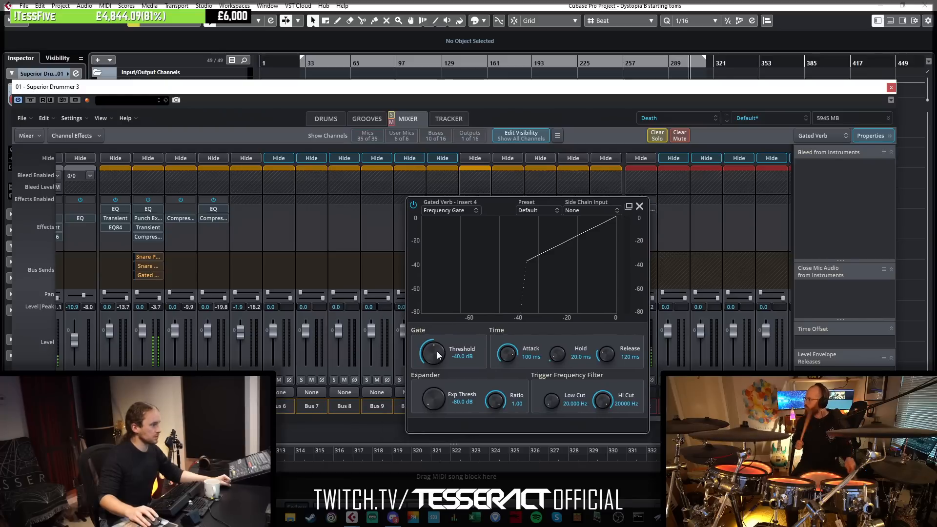
Set the Gated Verb Frequency Gate to -32.0 dB threshold, 1.05 ms attack and 155 ms release.
{"action": "scroll", "coordinate": [441, 347], "scroll_direction": "up", "scroll_amount": 2}
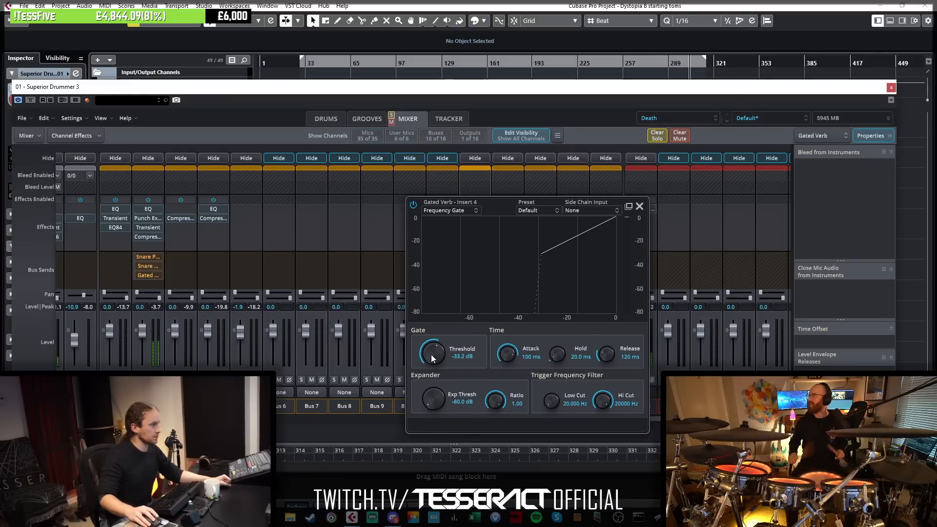
{"action": "left_click_drag", "start_coordinate": [433, 358], "coordinate": [434, 353]}
{"action": "left_click_drag", "start_coordinate": [513, 353], "coordinate": [467, 417]}
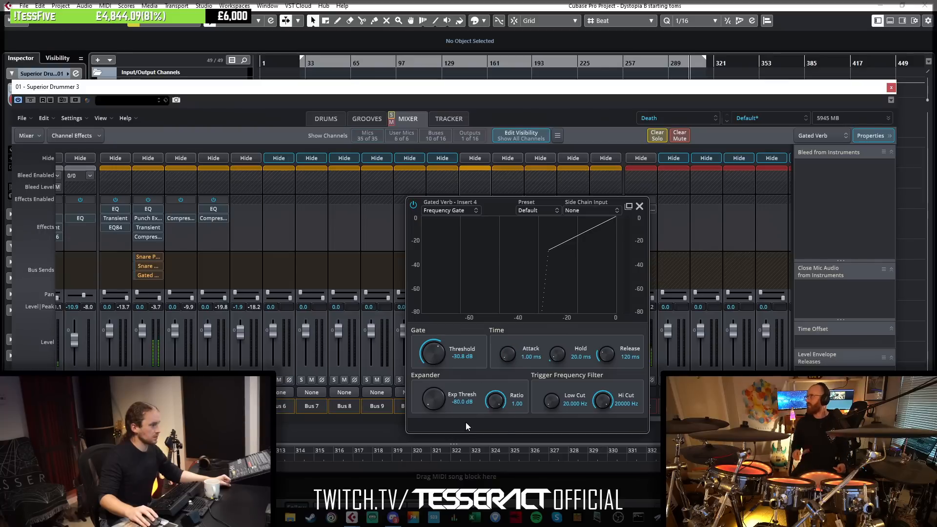
{"action": "scroll", "coordinate": [504, 356], "scroll_direction": "up", "scroll_amount": 1}
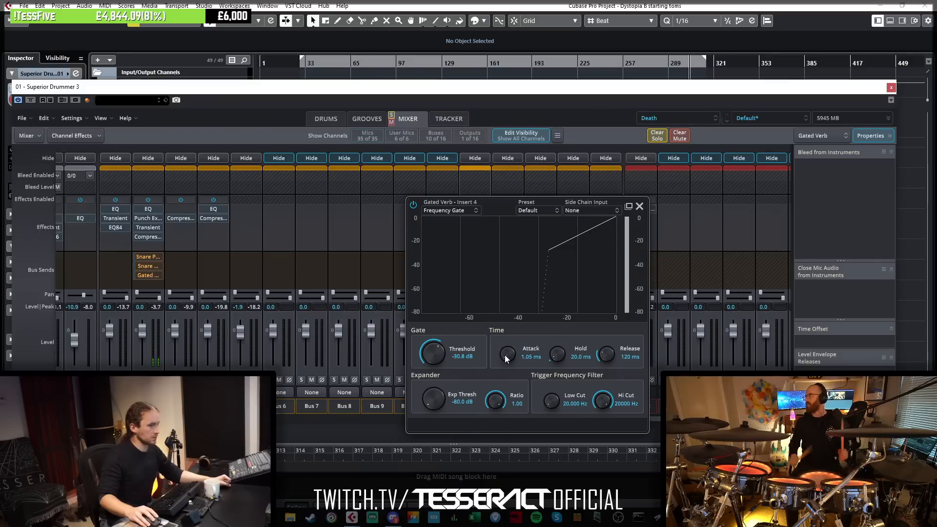
{"action": "scroll", "coordinate": [606, 351], "scroll_direction": "up", "scroll_amount": 2}
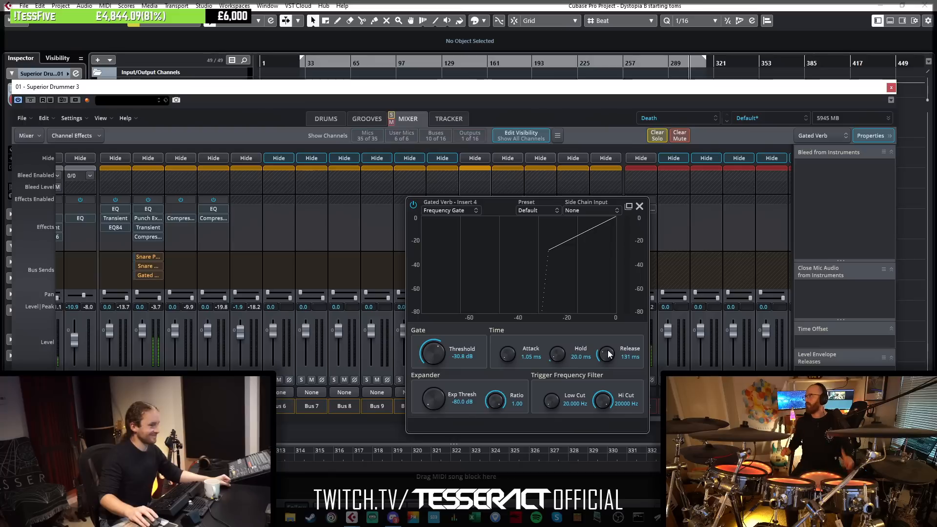
{"action": "scroll", "coordinate": [438, 351], "scroll_direction": "up", "scroll_amount": 7}
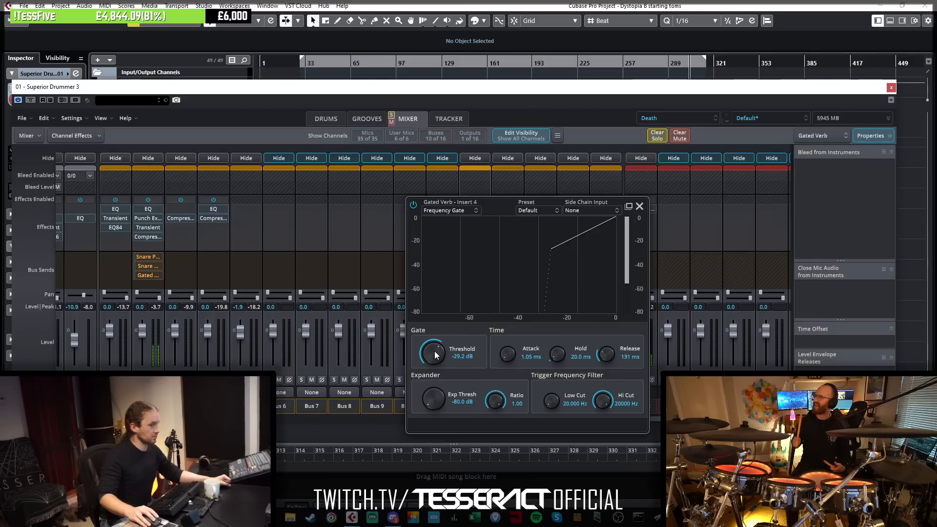
{"action": "scroll", "coordinate": [436, 355], "scroll_direction": "down", "scroll_amount": 2}
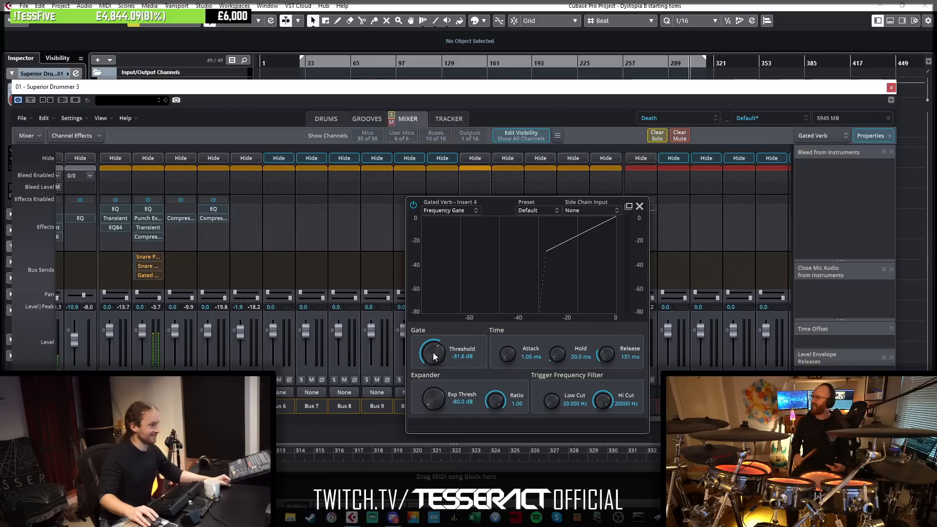
{"action": "scroll", "coordinate": [436, 356], "scroll_direction": "down", "scroll_amount": 1}
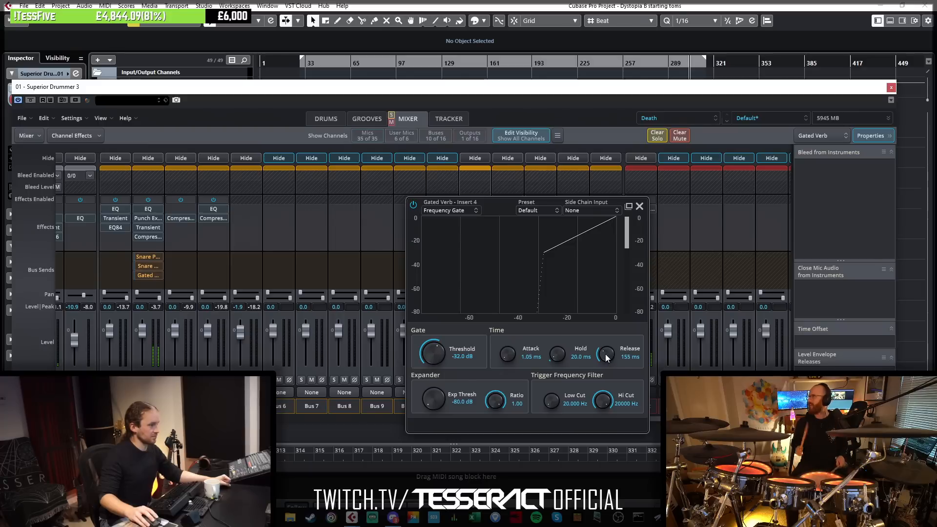
{"action": "left_click", "coordinate": [639, 206]}
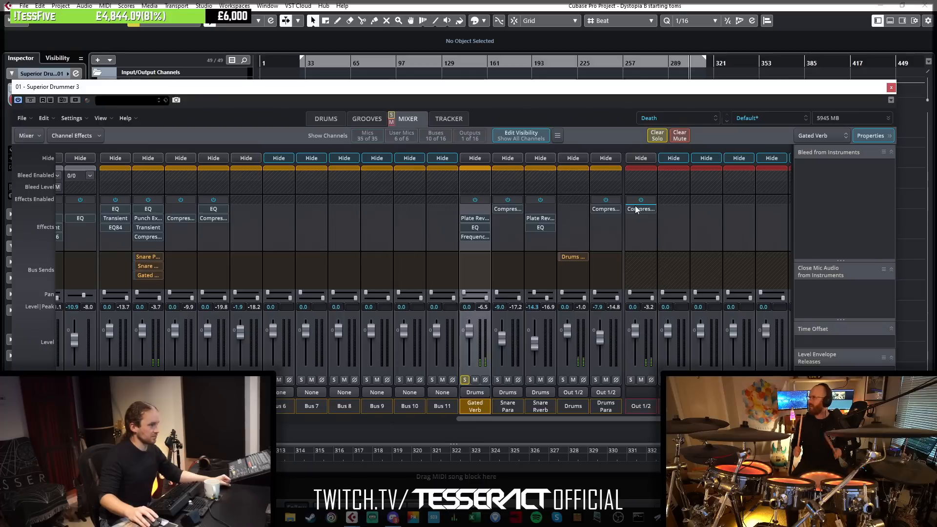
Unsolo the Gated Verb bus, adjust its stereo panning and blend it in at -16.7 dB.
{"action": "left_click", "coordinate": [464, 380]}
{"action": "left_click_drag", "start_coordinate": [466, 326], "coordinate": [470, 361]}
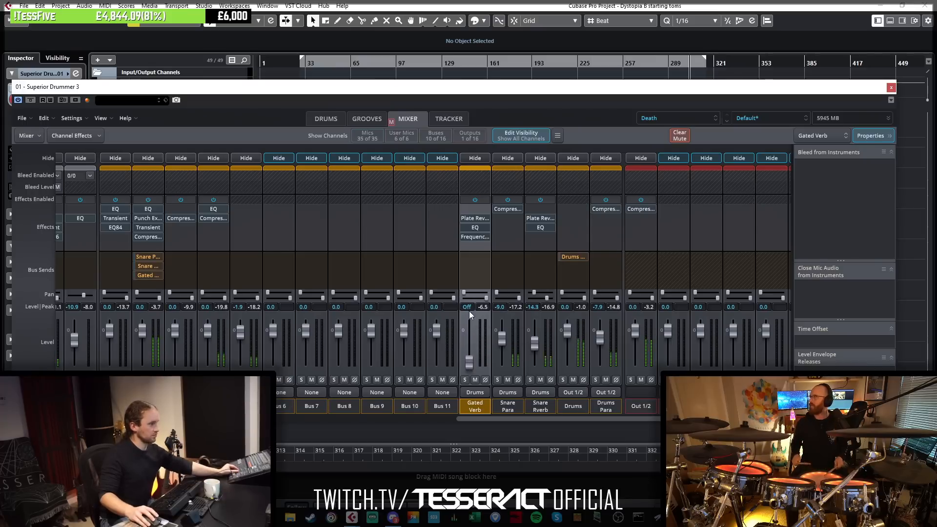
{"action": "left_click_drag", "start_coordinate": [465, 293], "coordinate": [485, 298]}
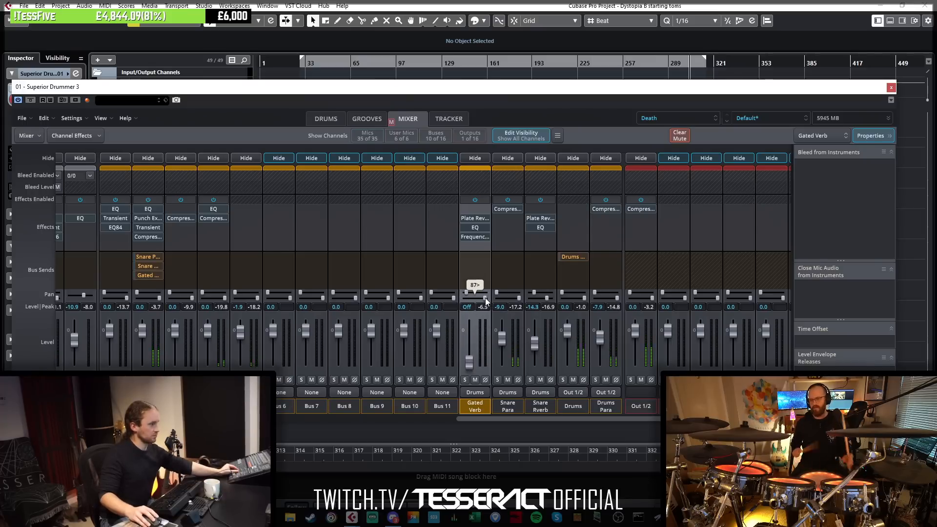
{"action": "left_click_drag", "start_coordinate": [469, 362], "coordinate": [471, 341]}
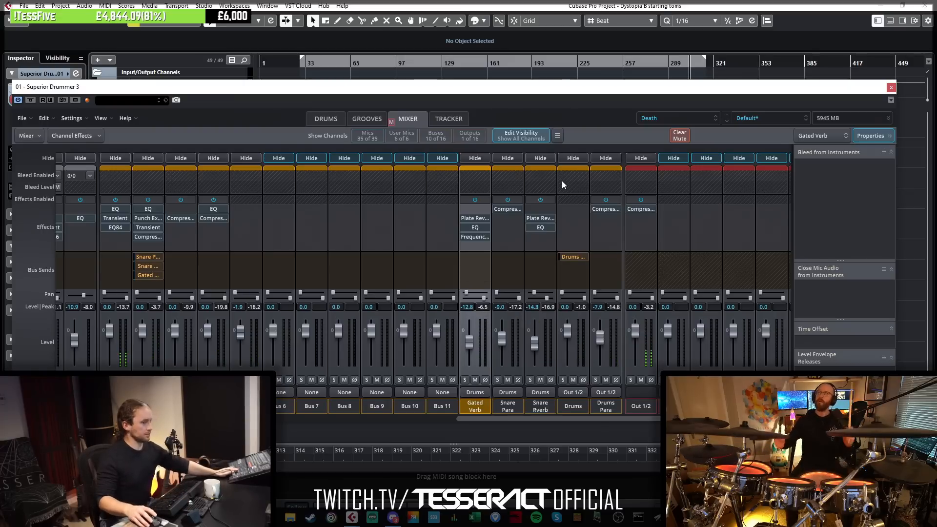
{"action": "left_click_drag", "start_coordinate": [469, 346], "coordinate": [470, 347]}
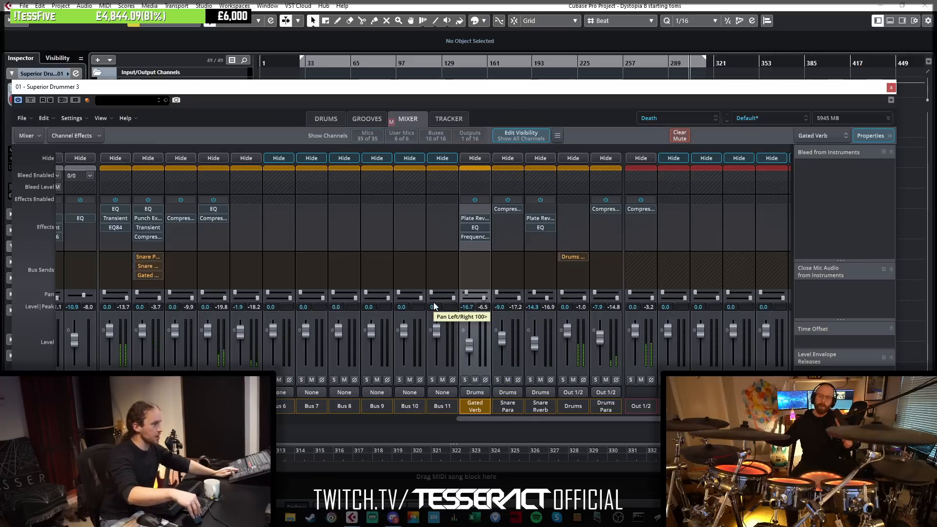
Restart playback around bar 36 and compare the drum mix with the OH Tube mic muted and unmuted.
{"action": "left_click_drag", "start_coordinate": [503, 418], "coordinate": [406, 429]}
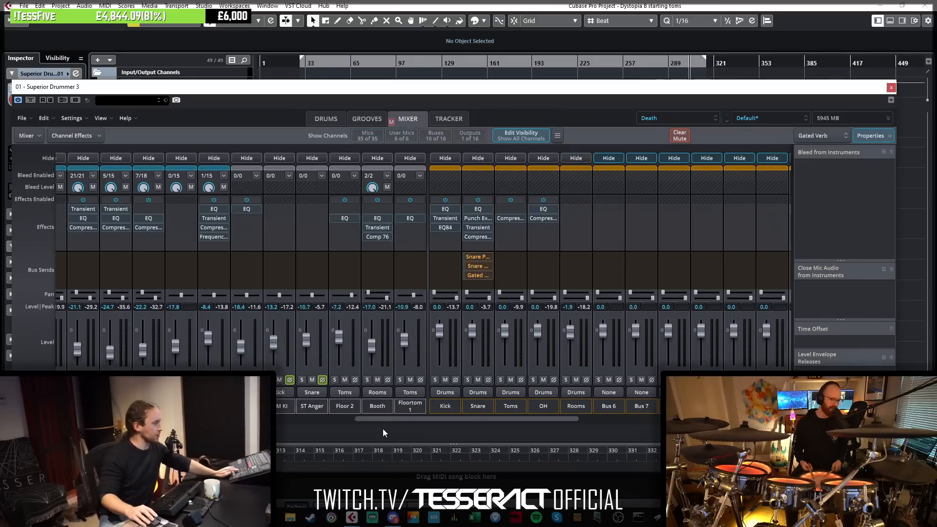
{"action": "left_click_drag", "start_coordinate": [402, 421], "coordinate": [308, 409]}
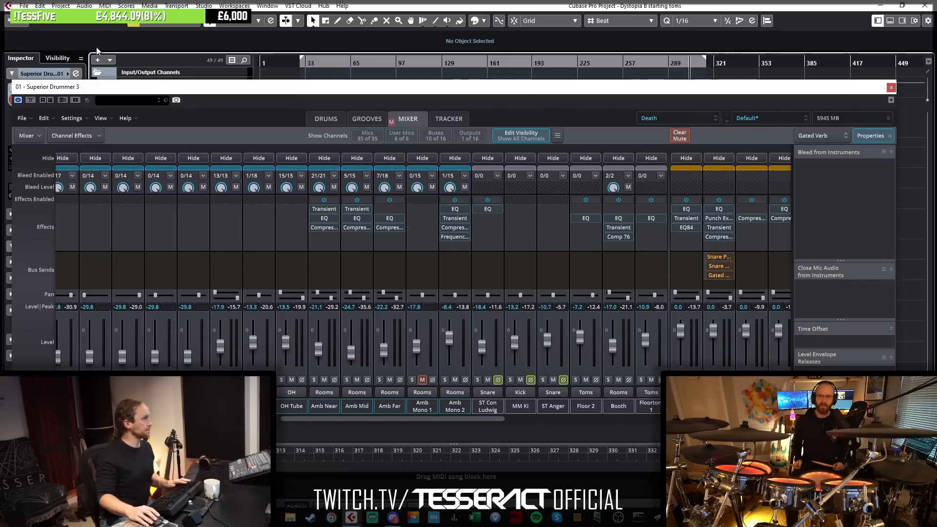
{"action": "key", "text": "F3"}
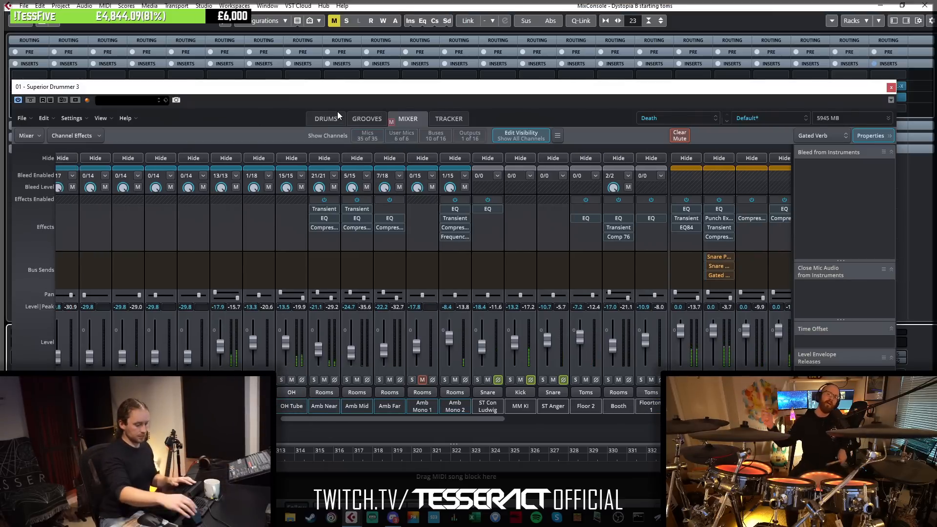
{"action": "key", "text": "F3"}
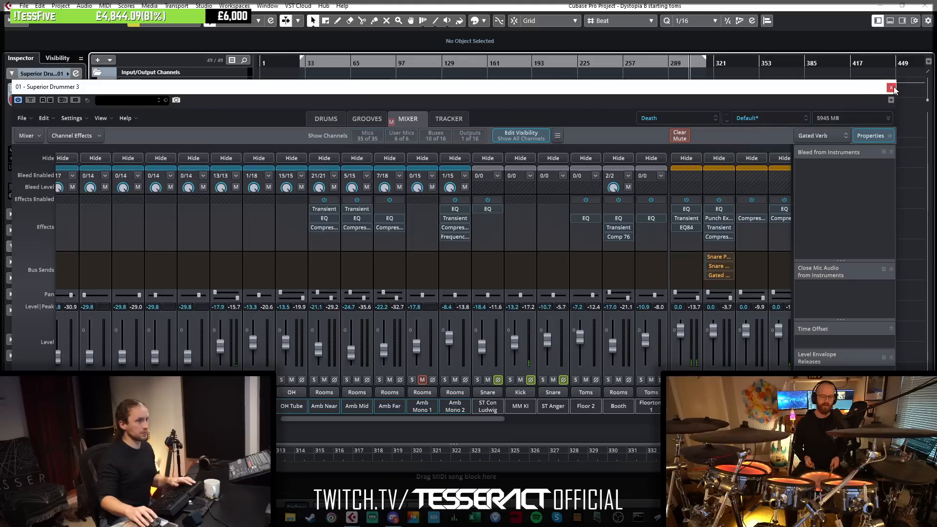
{"action": "left_click", "coordinate": [292, 72]}
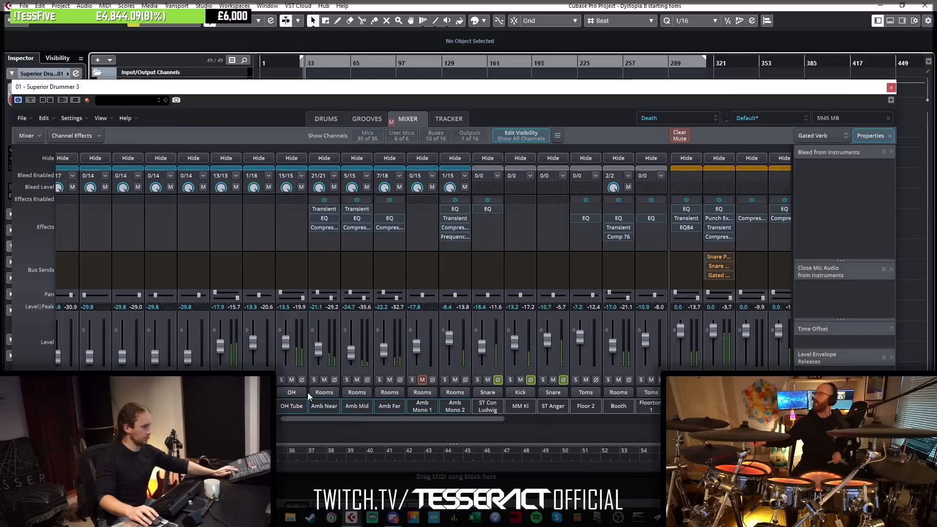
{"action": "left_click", "coordinate": [288, 382]}
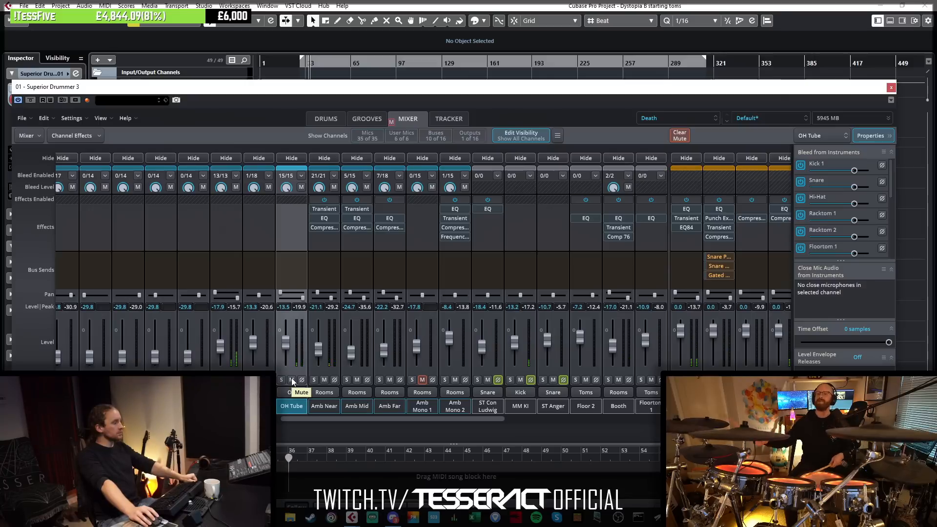
{"action": "left_click", "coordinate": [291, 380]}
{"action": "left_click", "coordinate": [291, 380]}
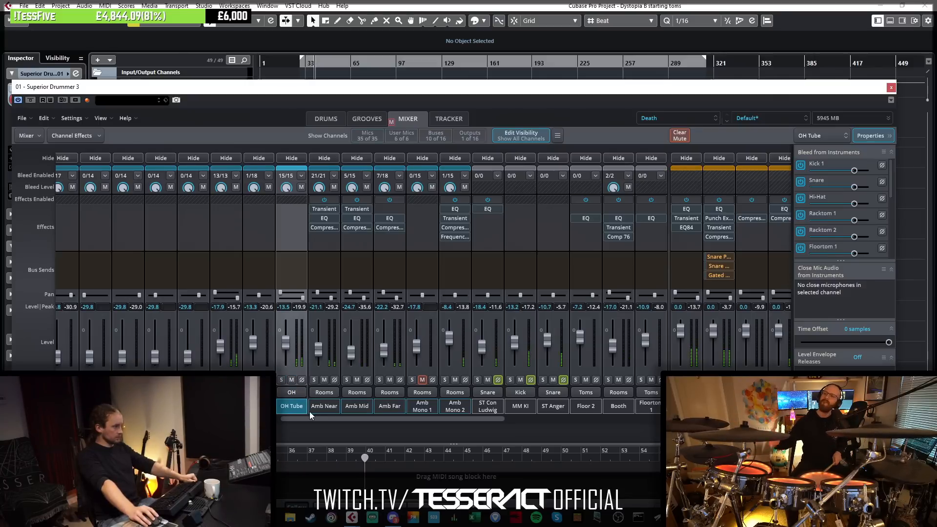
Review the Compressor/Limiter settings on the OH bus and slightly lower the OH Tube mic's level.
{"action": "left_click_drag", "start_coordinate": [310, 418], "coordinate": [396, 419]}
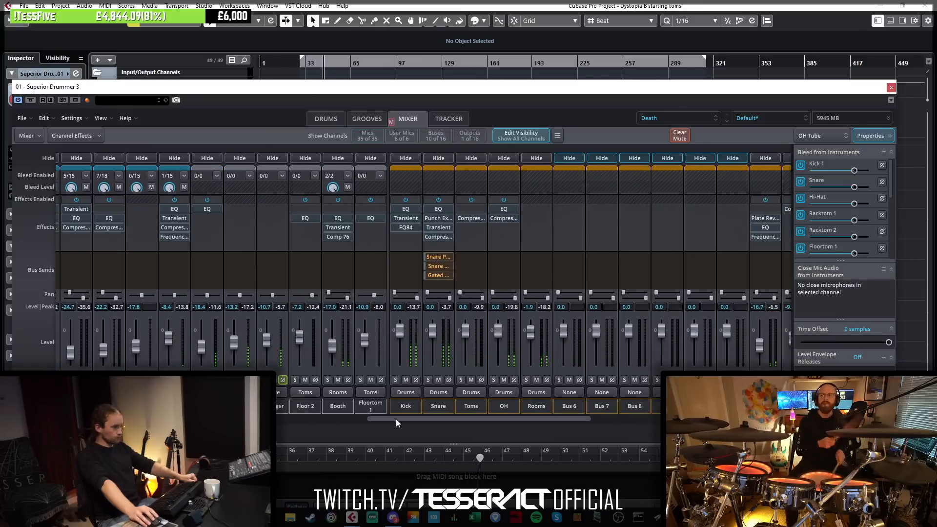
{"action": "left_click", "coordinate": [503, 220]}
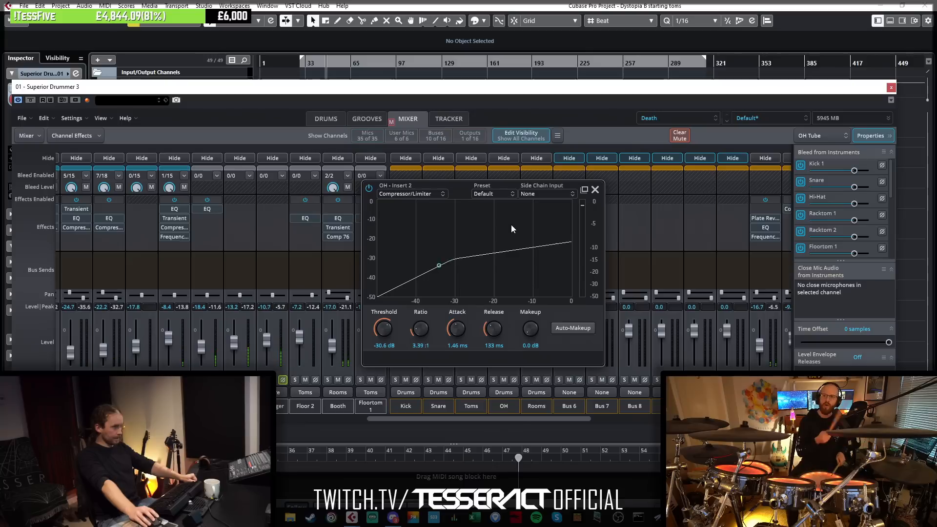
{"action": "left_click", "coordinate": [595, 189]}
{"action": "left_click_drag", "start_coordinate": [433, 420], "coordinate": [318, 429]}
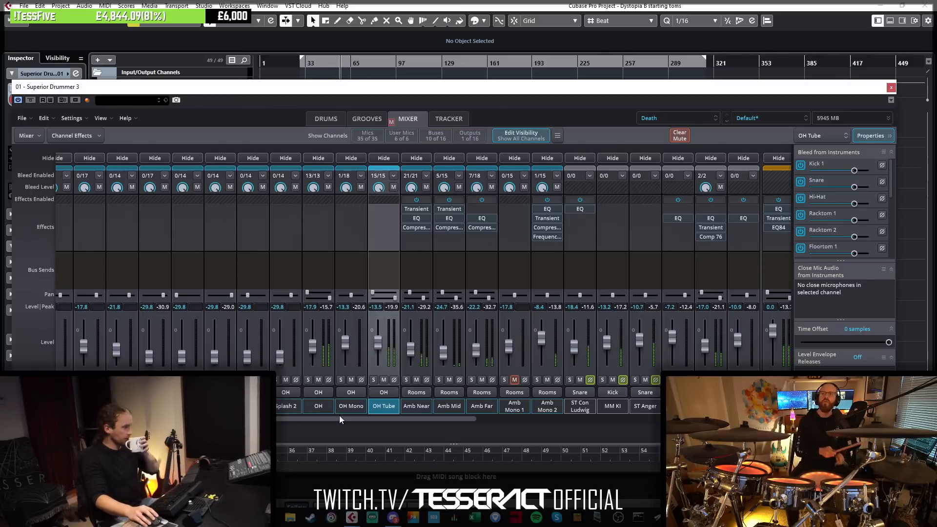
{"action": "left_click_drag", "start_coordinate": [376, 347], "coordinate": [377, 349]}
Compare the mix with the Gated Verb bus muted and unmuted, and lower its level to -18.3 dB.
{"action": "left_click_drag", "start_coordinate": [322, 419], "coordinate": [526, 427]}
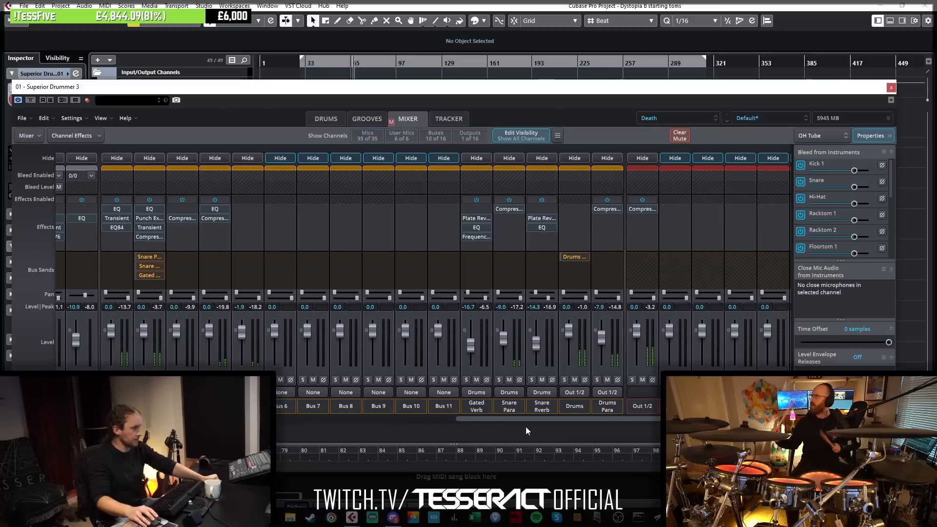
{"action": "left_click", "coordinate": [476, 379]}
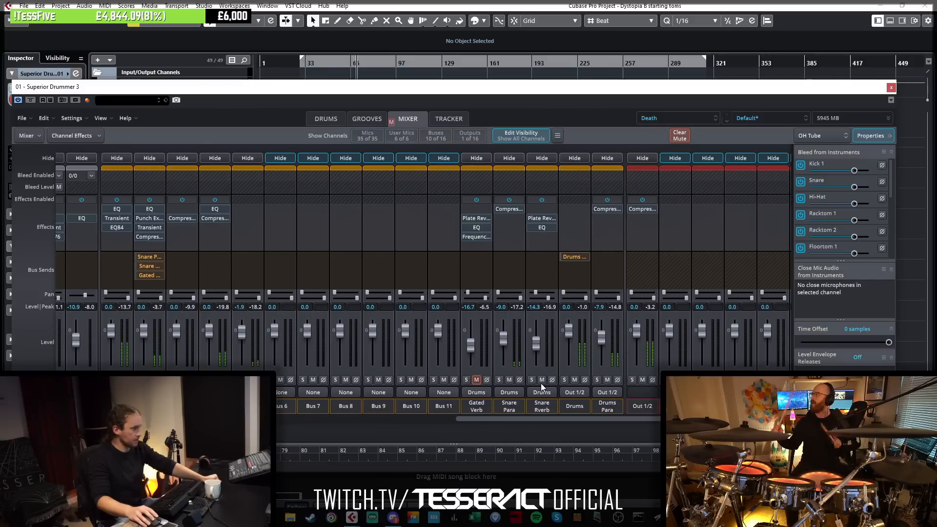
{"action": "left_click", "coordinate": [476, 380]}
{"action": "left_click_drag", "start_coordinate": [473, 344], "coordinate": [473, 345]}
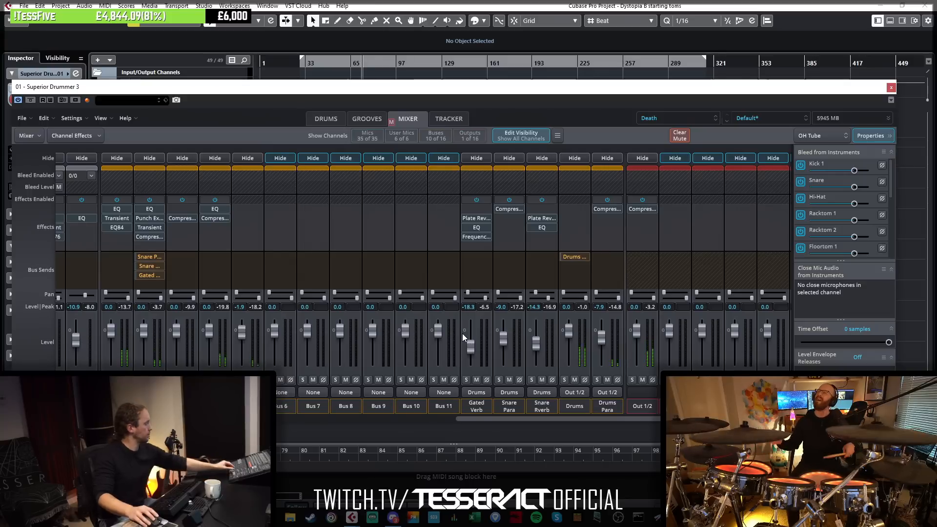
Audition the OH bus soloed and compare the mix with it muted and unmuted, and lower its level to -1.7 dB.
{"action": "left_click_drag", "start_coordinate": [513, 416], "coordinate": [438, 412]}
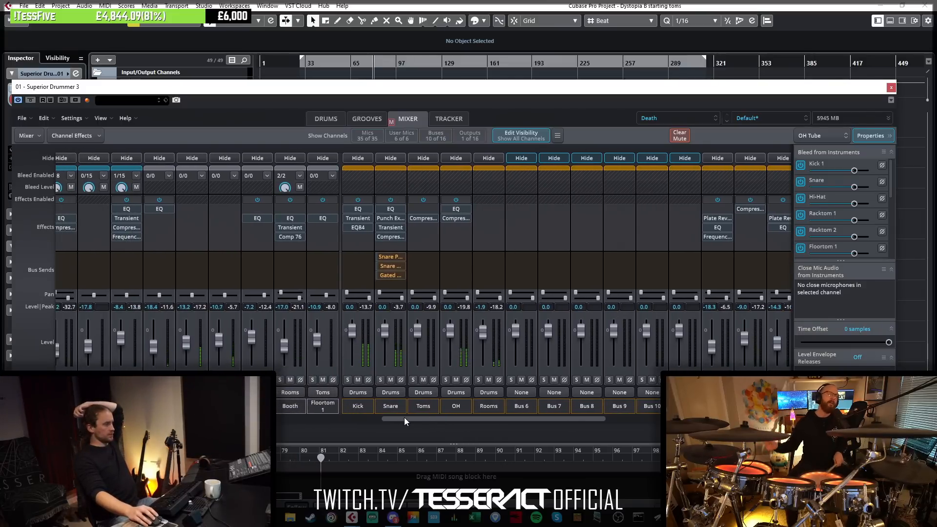
{"action": "left_click_drag", "start_coordinate": [405, 418], "coordinate": [394, 417]}
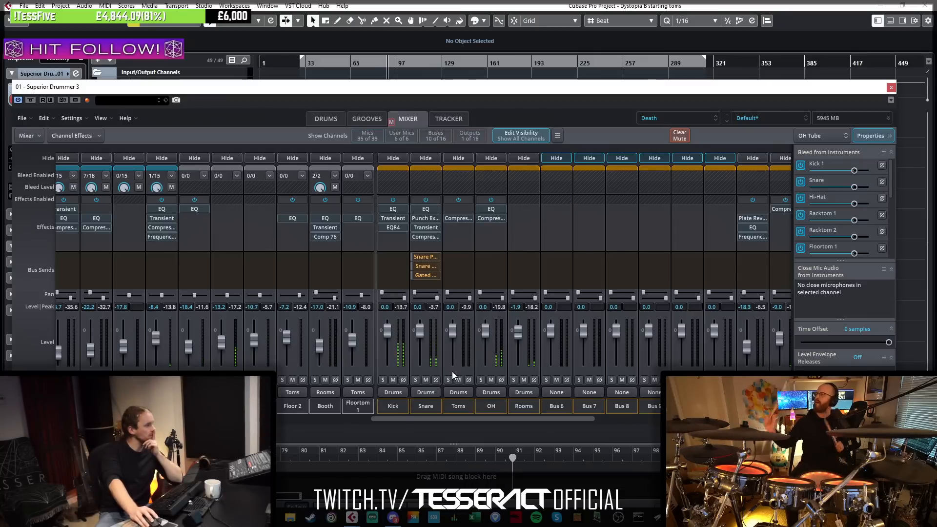
{"action": "left_click", "coordinate": [480, 379]}
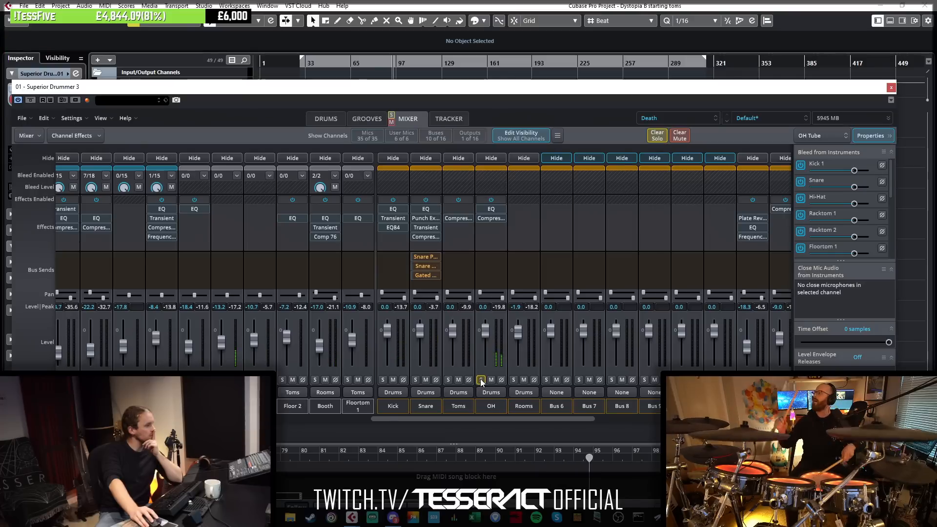
{"action": "left_click", "coordinate": [481, 379]}
{"action": "left_click", "coordinate": [491, 379]}
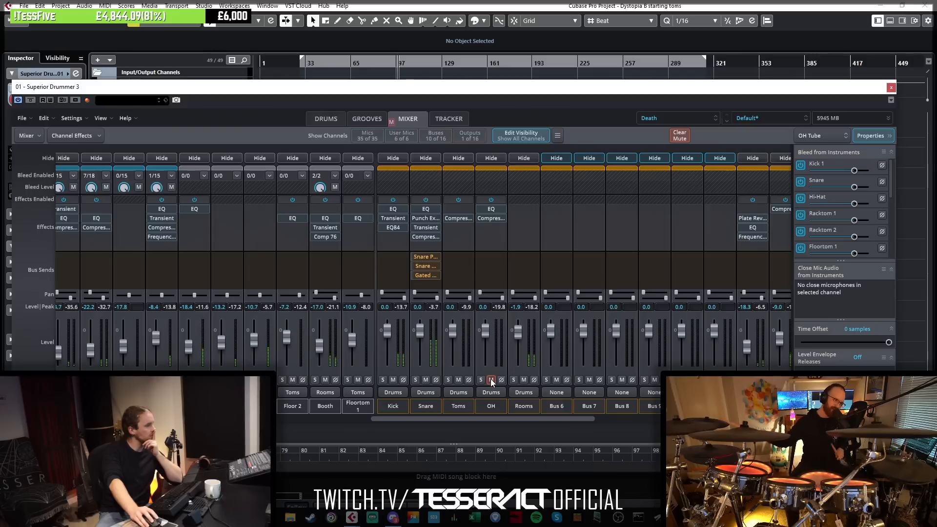
{"action": "left_click", "coordinate": [491, 379]}
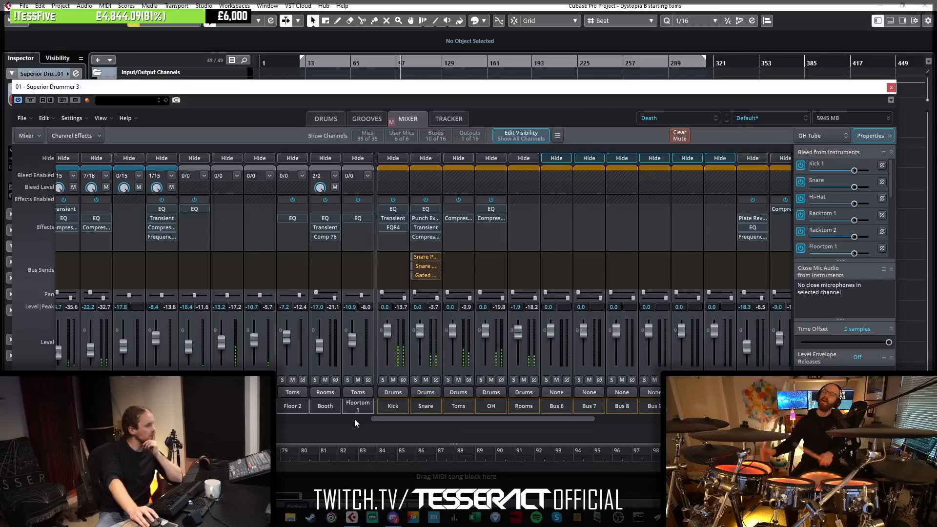
{"action": "left_click_drag", "start_coordinate": [483, 330], "coordinate": [484, 332]}
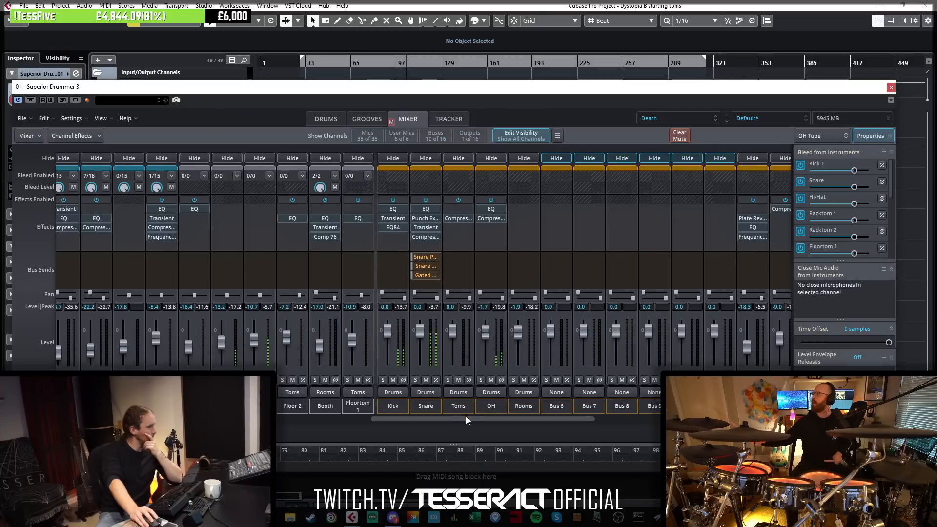
Add a narrow EQ cut on the OH bus at about 531 Hz with -3.1 dB gain and a Q of 10.00.
{"action": "left_click_drag", "start_coordinate": [466, 416], "coordinate": [452, 414]}
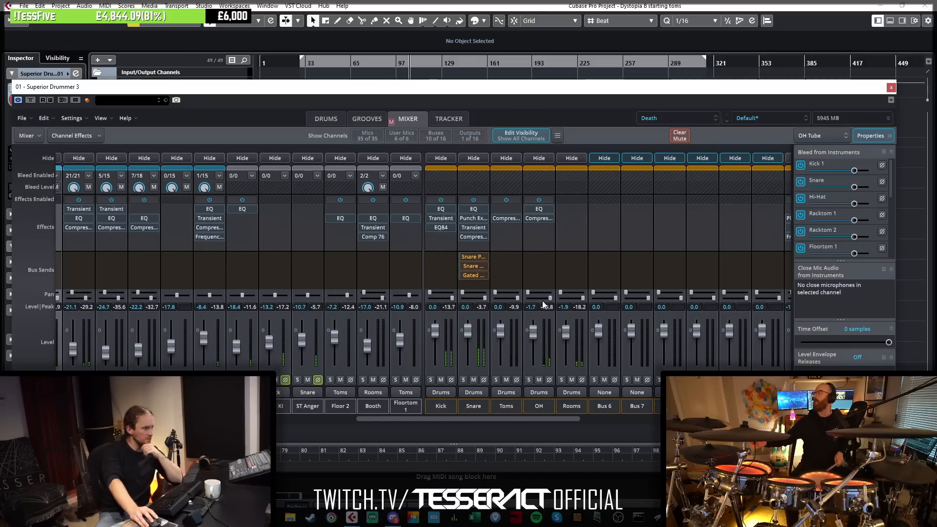
{"action": "left_click", "coordinate": [539, 210]}
{"action": "left_click_drag", "start_coordinate": [450, 271], "coordinate": [454, 224]}
{"action": "left_click_drag", "start_coordinate": [500, 364], "coordinate": [502, 283]}
{"action": "left_click_drag", "start_coordinate": [454, 223], "coordinate": [479, 212]}
{"action": "left_click_drag", "start_coordinate": [507, 365], "coordinate": [509, 355]}
{"action": "left_click_drag", "start_coordinate": [391, 361], "coordinate": [368, 405]}
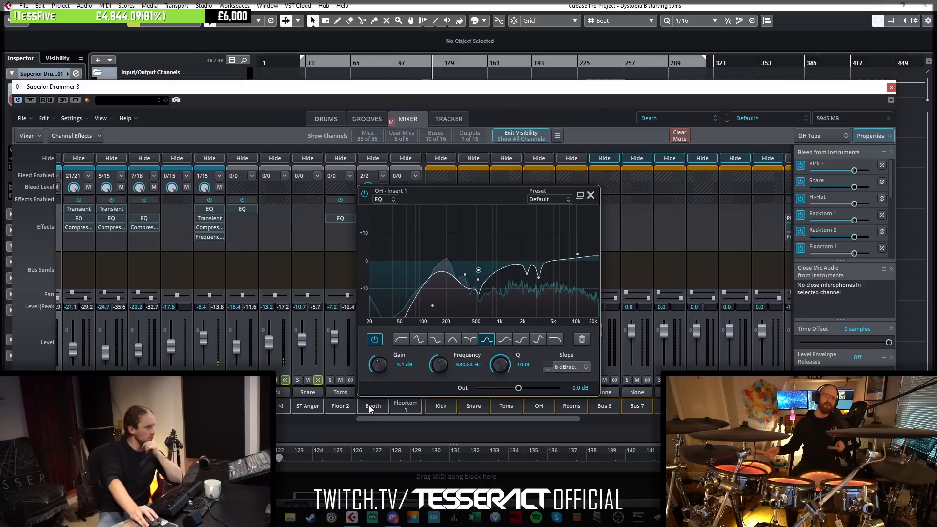
{"action": "left_click", "coordinate": [590, 195]}
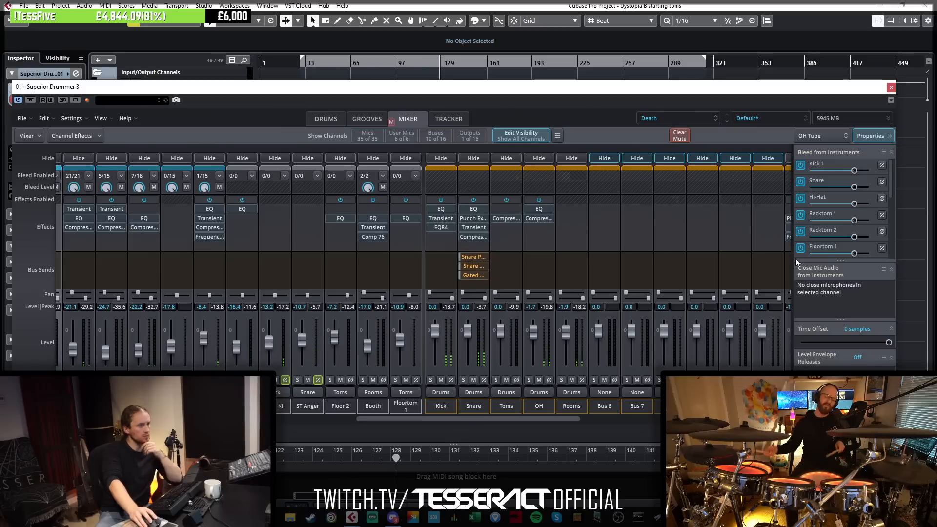
Open the Slate Digital FG-X on the Master channel in the MixConsole and set the FG Comp threshold to -7.7 dB.
{"action": "key", "text": "F3"}
{"action": "left_click_drag", "start_coordinate": [858, 90], "coordinate": [752, 76]}
{"action": "left_click", "coordinate": [889, 87]}
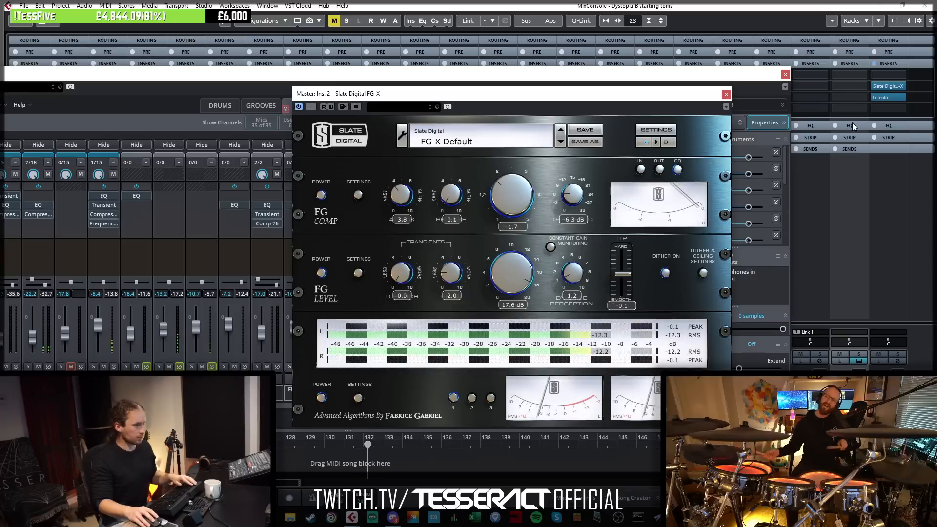
{"action": "left_click_drag", "start_coordinate": [578, 194], "coordinate": [579, 198]}
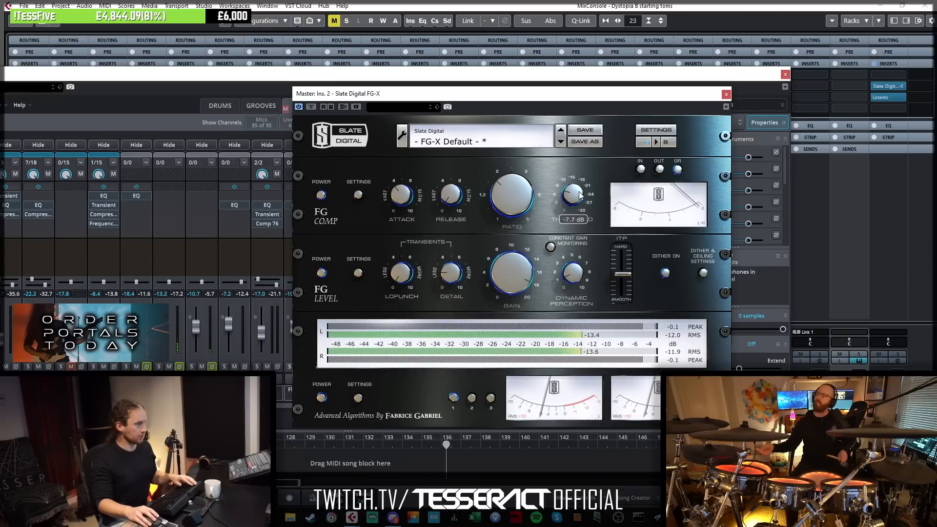
{"action": "left_click", "coordinate": [726, 94]}
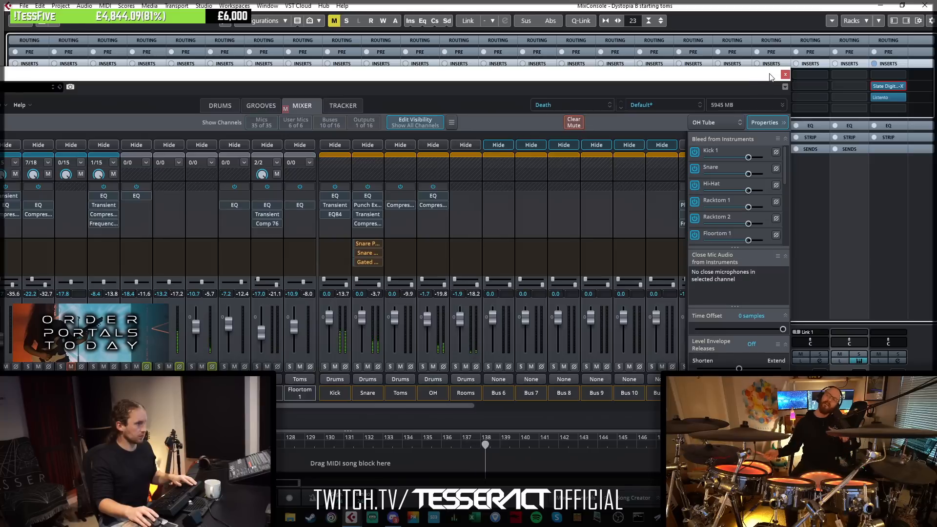
Raise the Kick bus to 0.6 dB and the Drums Para bus to -5.7 dB.
{"action": "left_click_drag", "start_coordinate": [656, 77], "coordinate": [757, 51]}
{"action": "left_click_drag", "start_coordinate": [520, 379], "coordinate": [501, 378]}
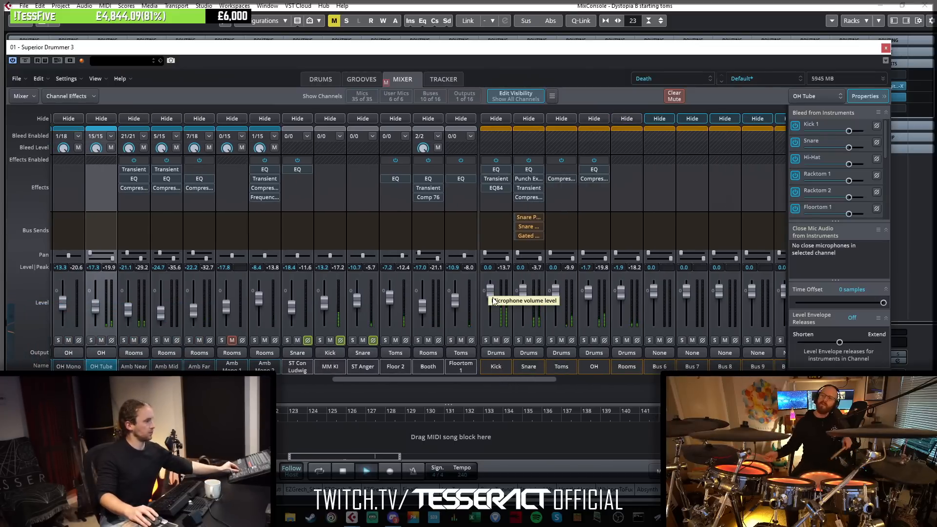
{"action": "left_click_drag", "start_coordinate": [492, 296], "coordinate": [491, 295]}
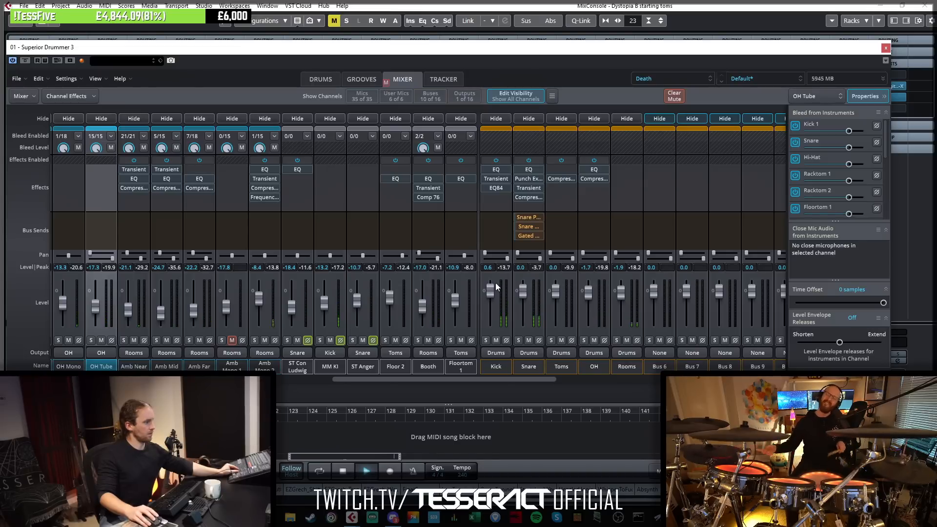
{"action": "left_click_drag", "start_coordinate": [534, 378], "coordinate": [616, 382]}
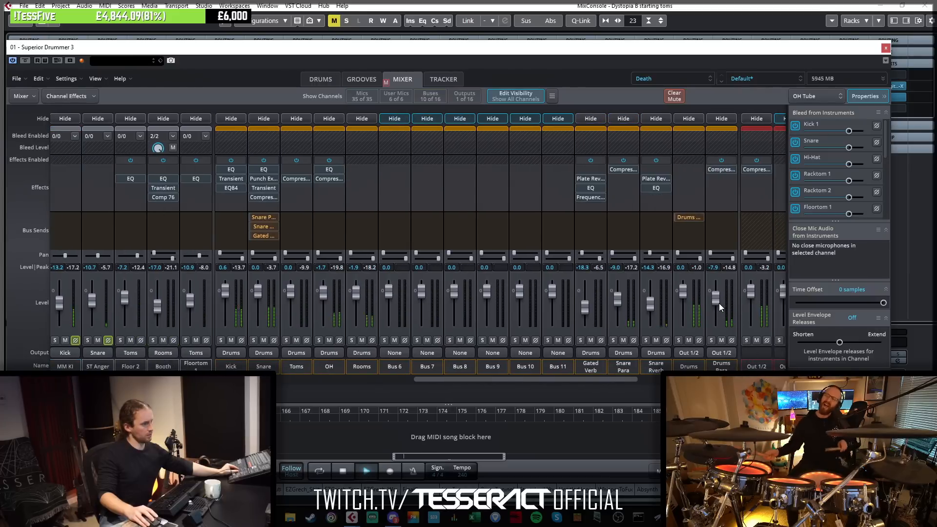
{"action": "left_click_drag", "start_coordinate": [718, 303], "coordinate": [720, 300]}
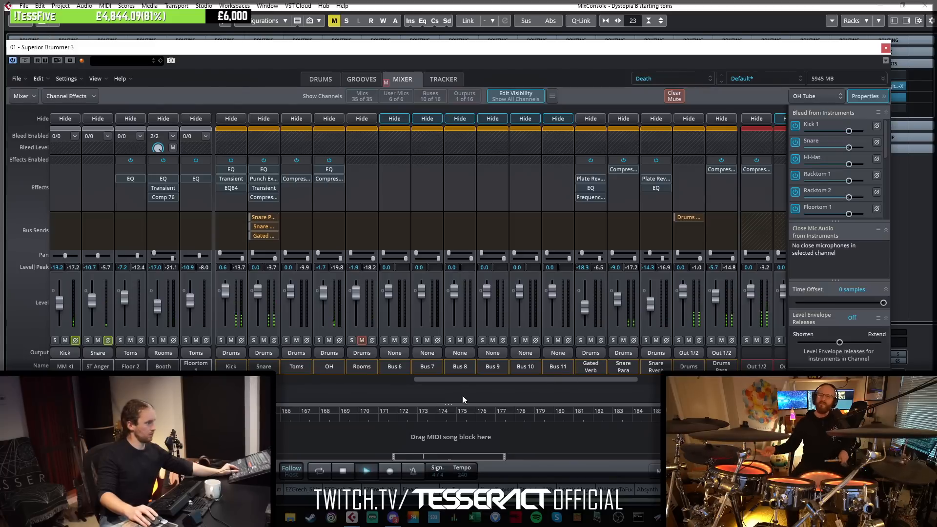
Compare the drum mix with the ST Con Ludwig snare channel muted and unmuted.
{"action": "left_click_drag", "start_coordinate": [462, 380], "coordinate": [380, 381]}
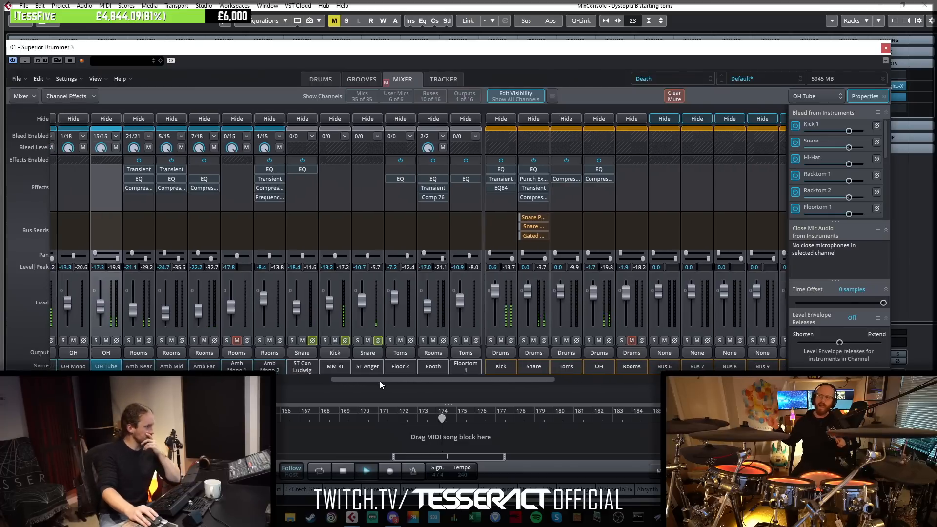
{"action": "left_click", "coordinate": [302, 340]}
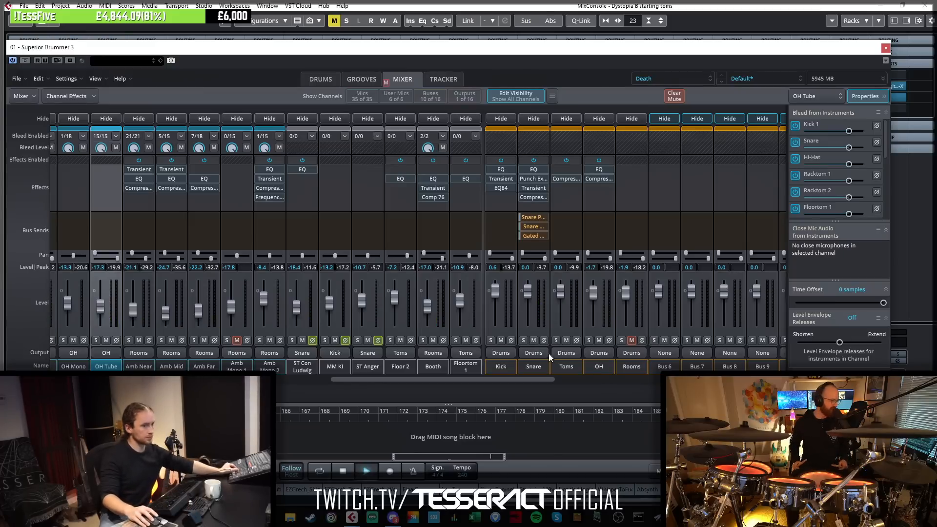
{"action": "left_click_drag", "start_coordinate": [549, 380], "coordinate": [556, 377]}
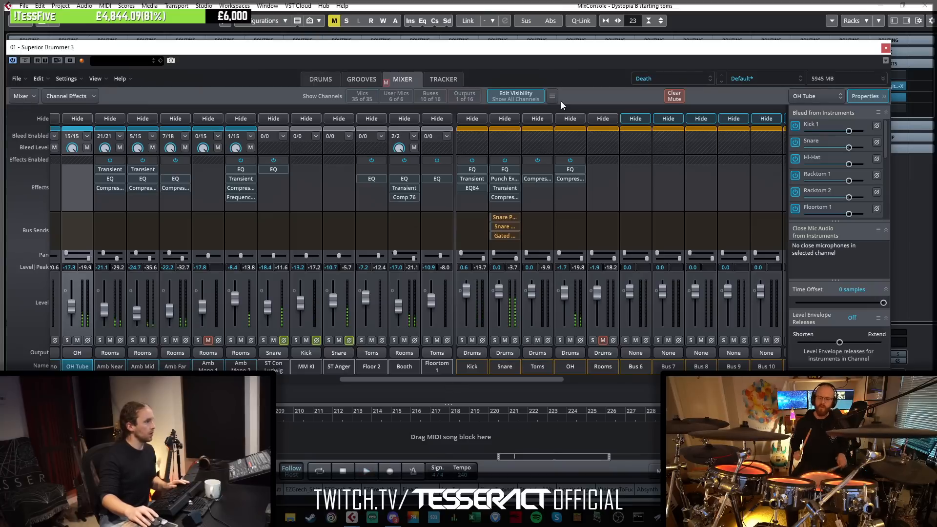
Return to the project window, restart playback just before the second Drums part and unmute the Rooms bus.
{"action": "left_click_drag", "start_coordinate": [721, 47], "coordinate": [722, 383]}
{"action": "key", "text": "F3"}
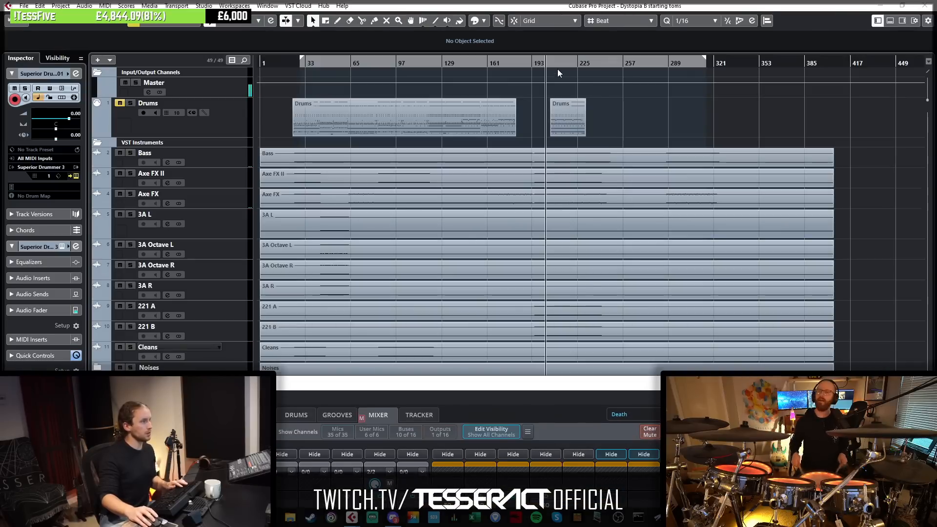
{"action": "left_click_drag", "start_coordinate": [550, 388], "coordinate": [589, 150]}
{"action": "left_click", "coordinate": [546, 61]}
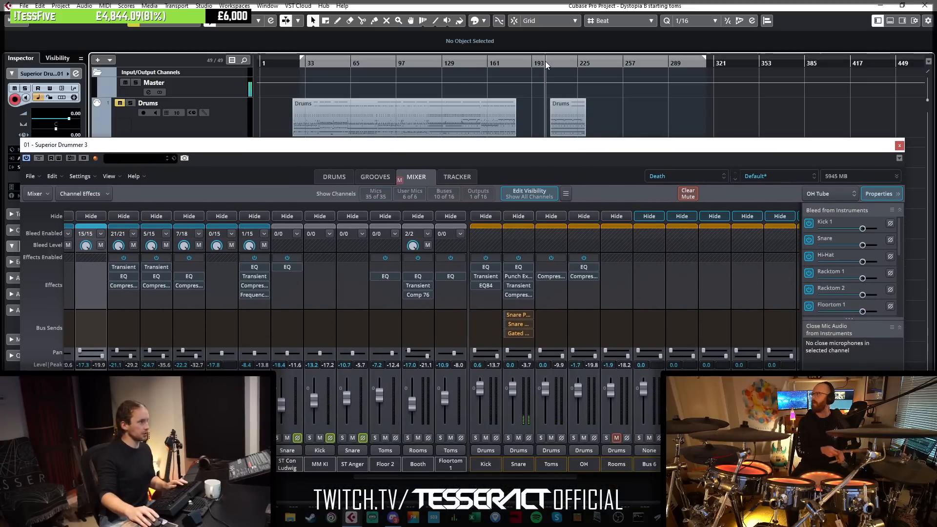
{"action": "key", "text": "space"}
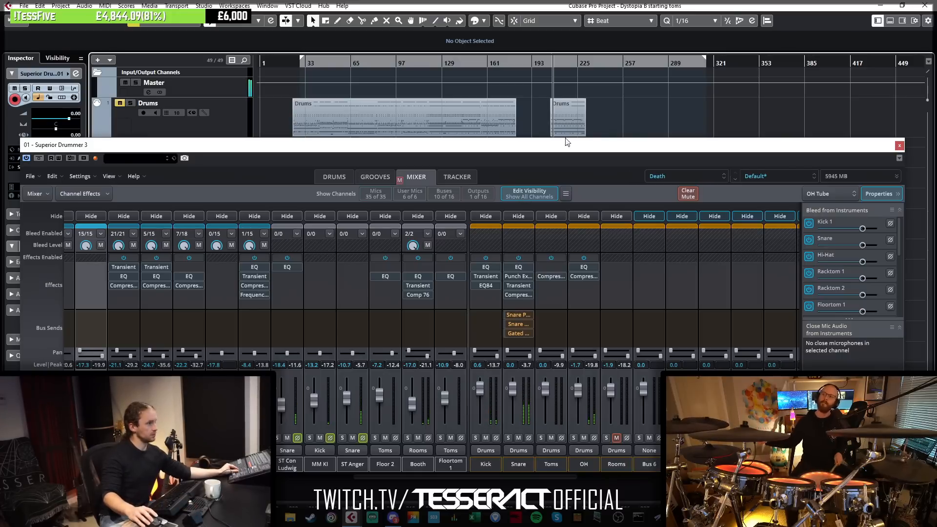
{"action": "left_click", "coordinate": [616, 439]}
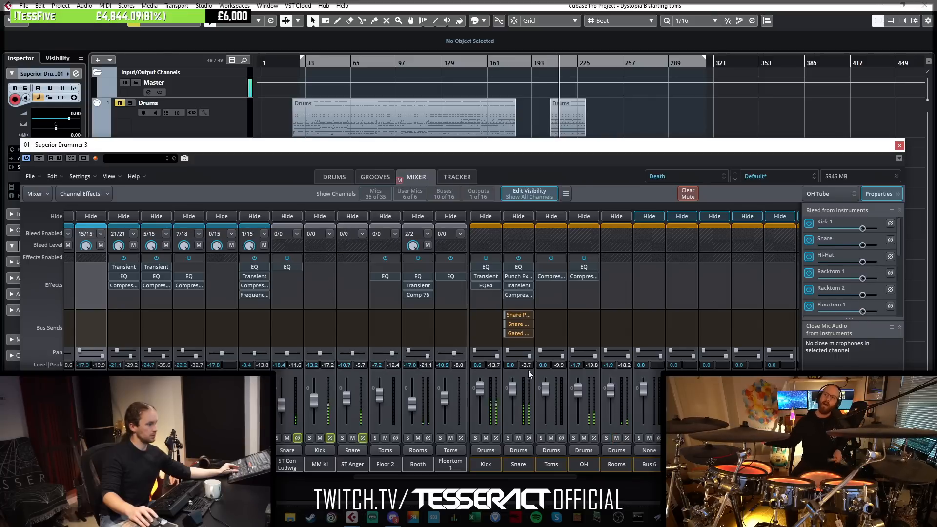
Reset the Snare bus's peak reading and set the bus level to 1.0 dB.
{"action": "scroll", "coordinate": [512, 482], "scroll_direction": "right", "scroll_amount": 9}
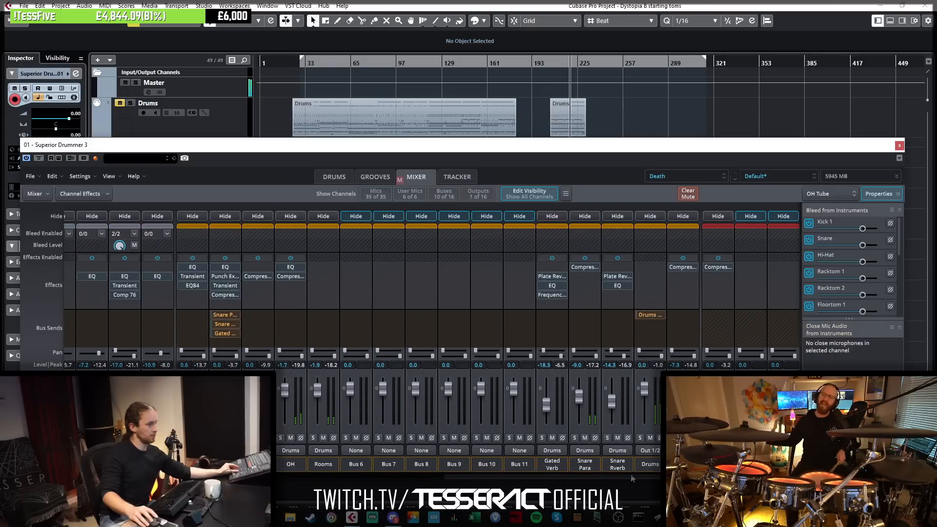
{"action": "scroll", "coordinate": [602, 479], "scroll_direction": "left", "scroll_amount": 8}
{"action": "left_click", "coordinate": [478, 365]}
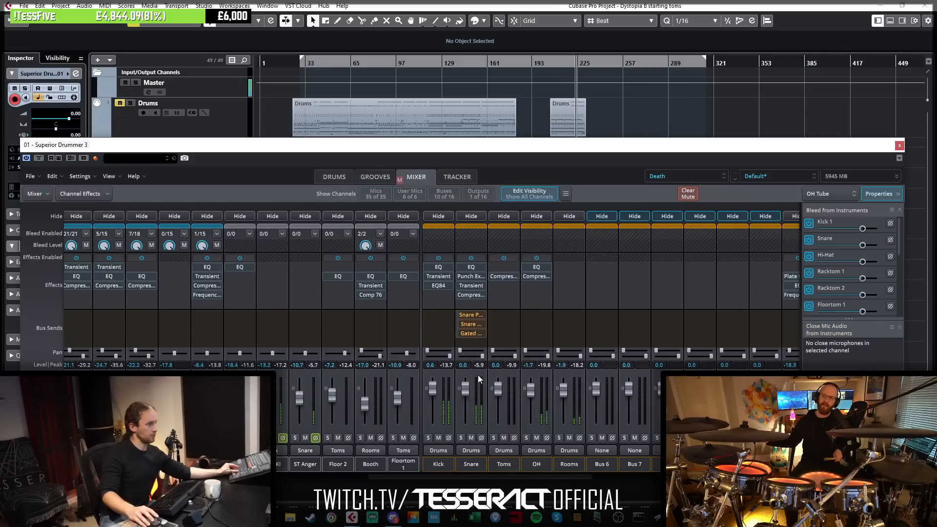
{"action": "left_click_drag", "start_coordinate": [464, 389], "coordinate": [470, 386]}
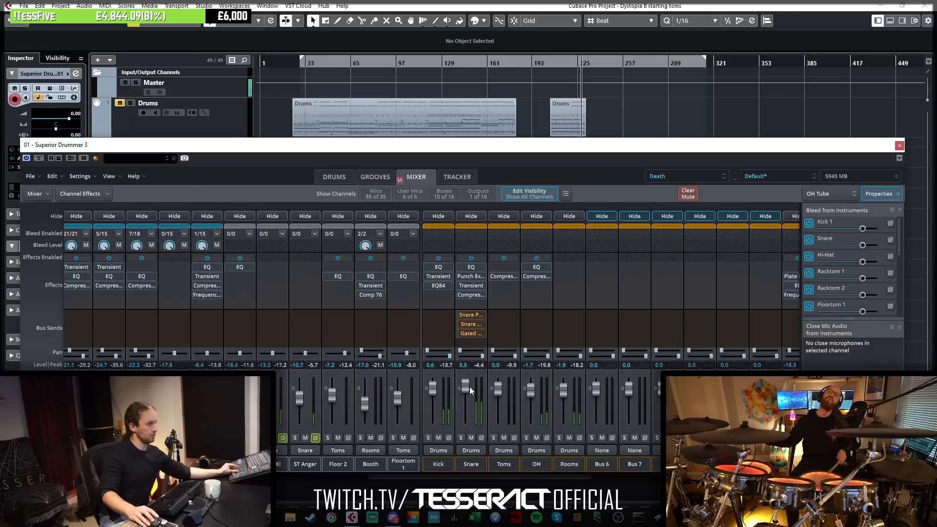
{"action": "double_click", "coordinate": [464, 365]}
{"action": "type", "text": "1"}
{"action": "key", "text": "Return"}
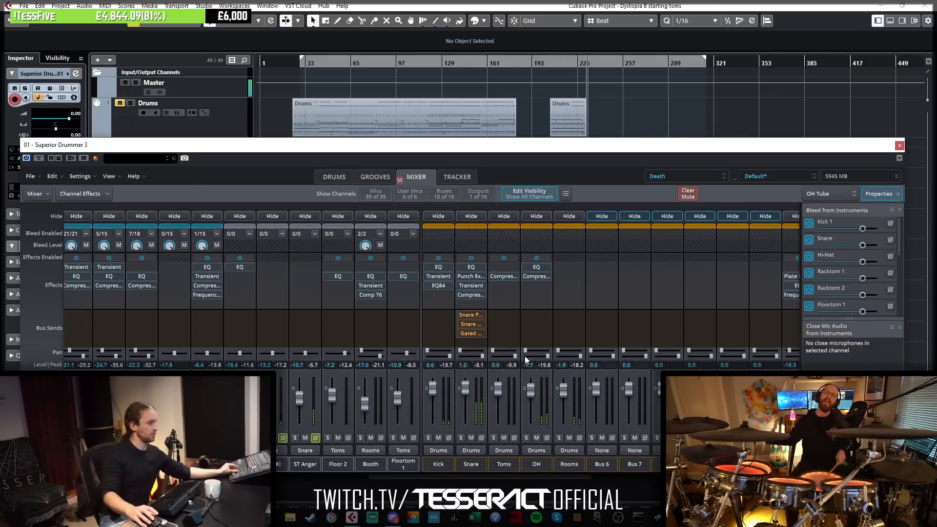
Lower the Gated Verb bus to -19.4 dB and, checking with it muted, the Snare Rverb bus to -18.2 dB.
{"action": "left_click_drag", "start_coordinate": [410, 477], "coordinate": [483, 477]}
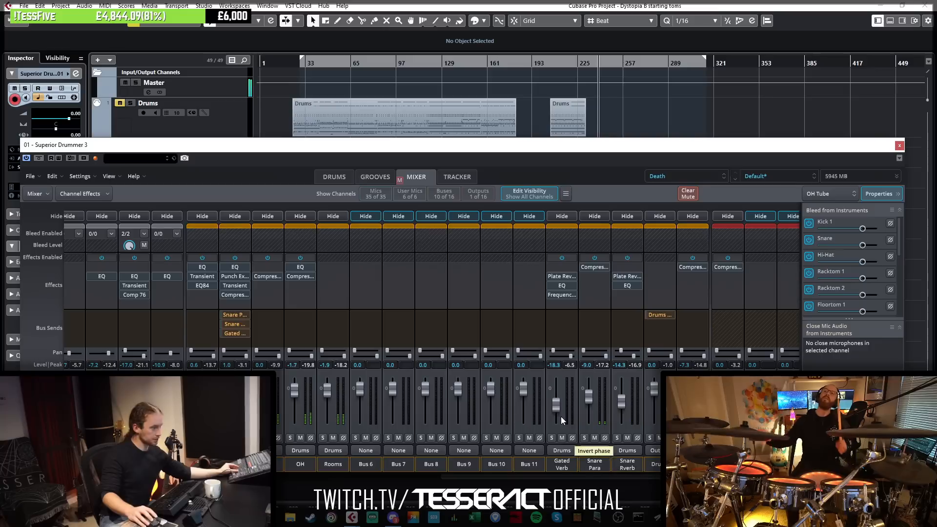
{"action": "left_click_drag", "start_coordinate": [560, 411], "coordinate": [560, 413]}
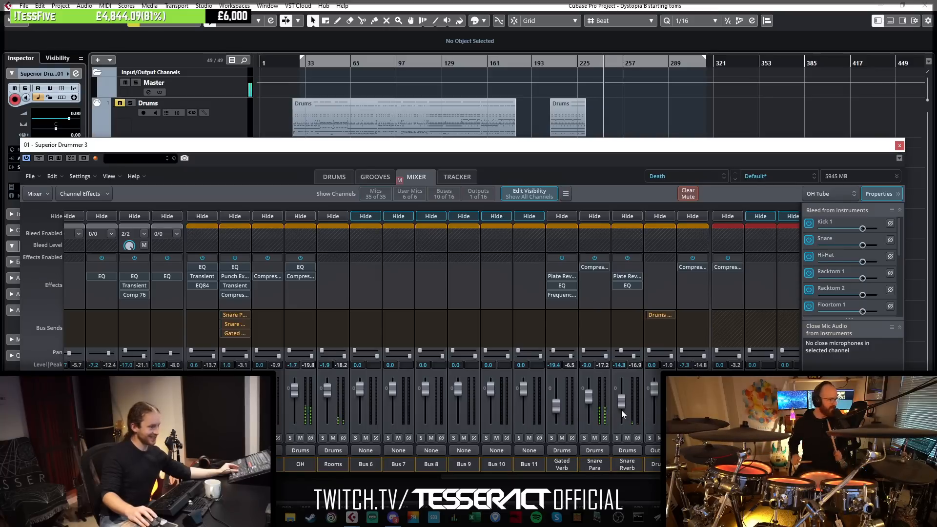
{"action": "left_click", "coordinate": [627, 438]}
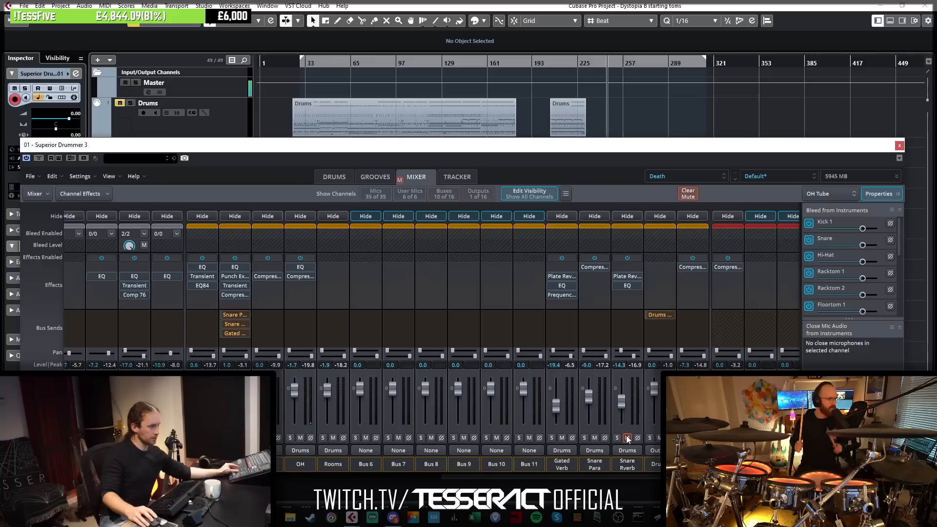
{"action": "left_click_drag", "start_coordinate": [624, 400], "coordinate": [625, 403]}
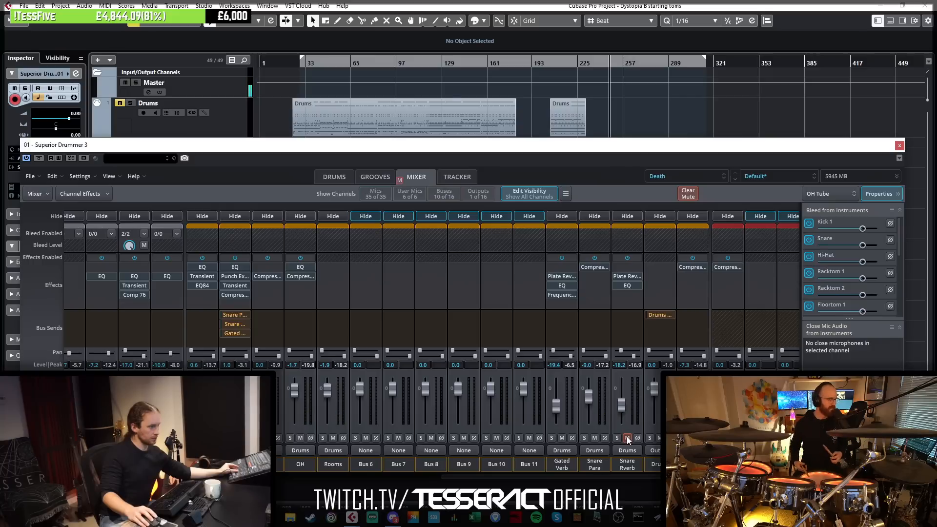
Lower the Rooms bus level to -4.1 dB.
{"action": "left_click_drag", "start_coordinate": [638, 476], "coordinate": [619, 480]}
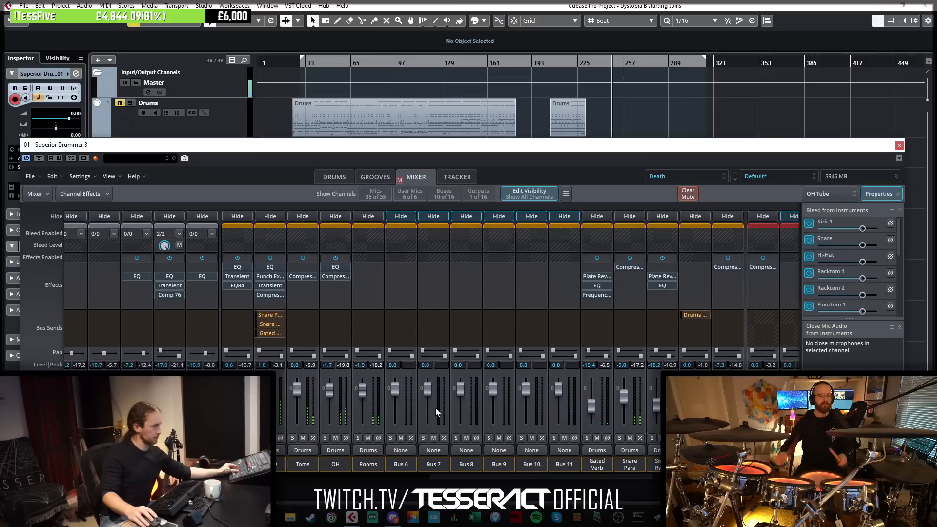
{"action": "left_click_drag", "start_coordinate": [367, 391], "coordinate": [368, 396]}
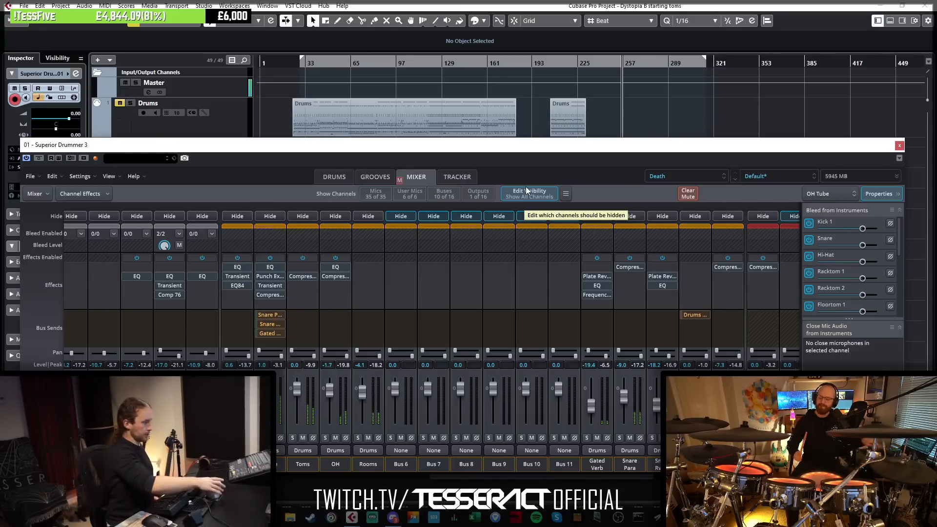
Look at the drum kit view, return to the mixer and move the plug-in window up to reveal the channel strips.
{"action": "left_click", "coordinate": [335, 177]}
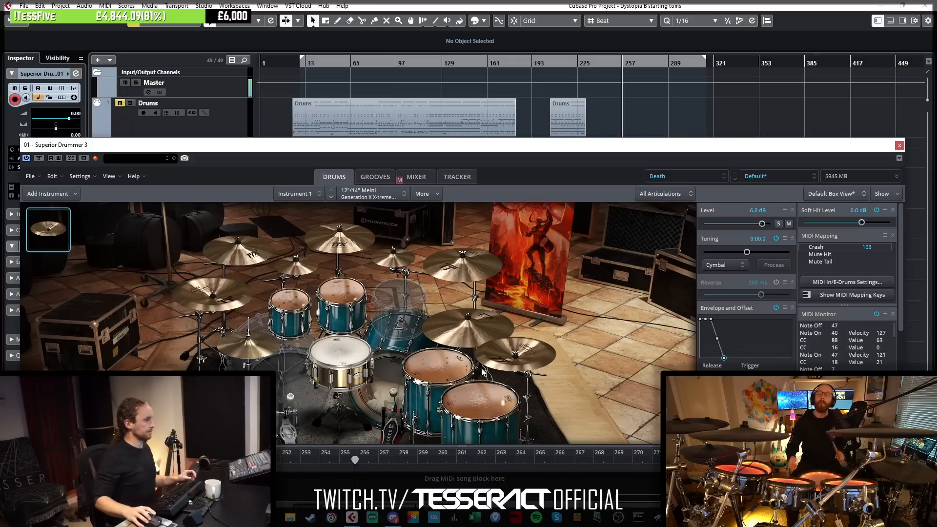
{"action": "left_click", "coordinate": [417, 176]}
{"action": "left_click_drag", "start_coordinate": [434, 429], "coordinate": [360, 436]}
{"action": "left_click_drag", "start_coordinate": [795, 324], "coordinate": [795, 342]}
{"action": "left_click_drag", "start_coordinate": [565, 148], "coordinate": [572, 65]}
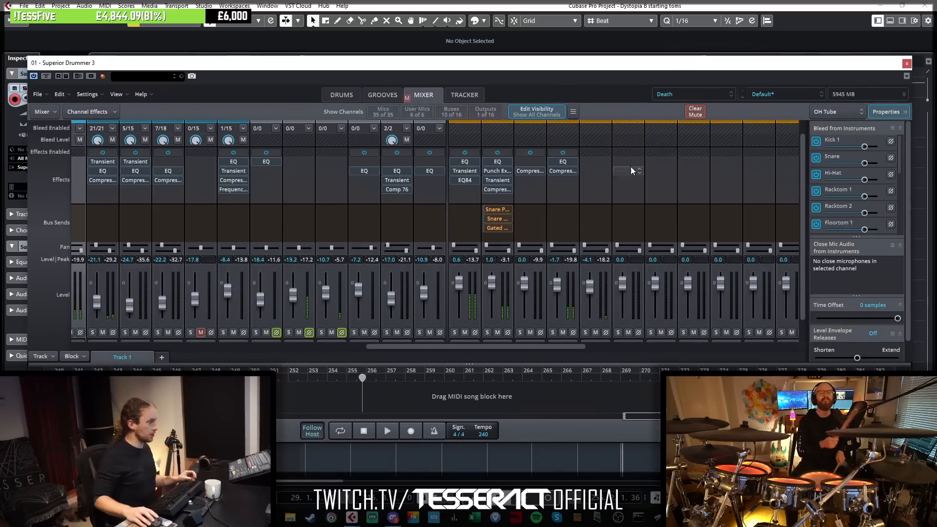
Enlarge the plug-in window to show more of the mixer and look over the cymbal, overhead, room and bus channels.
{"action": "left_click_drag", "start_coordinate": [801, 254], "coordinate": [803, 262]}
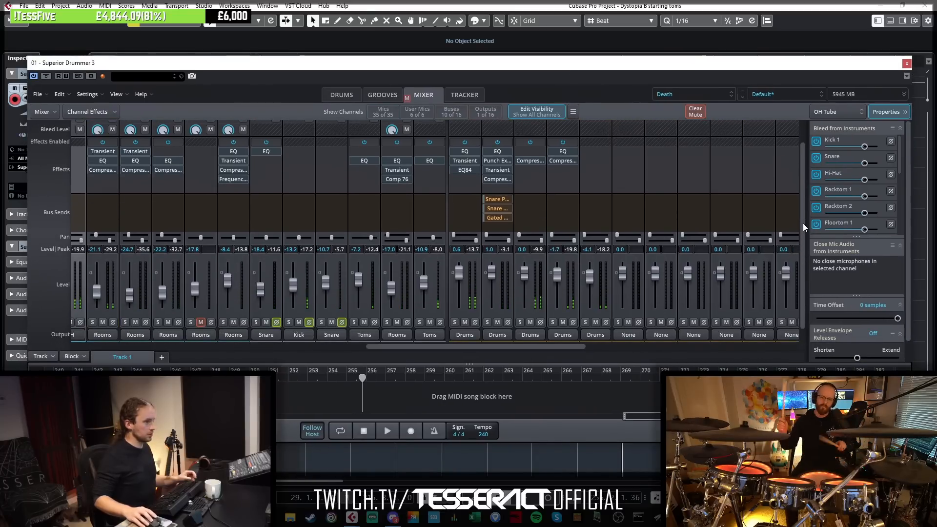
{"action": "left_click_drag", "start_coordinate": [803, 224], "coordinate": [804, 259]}
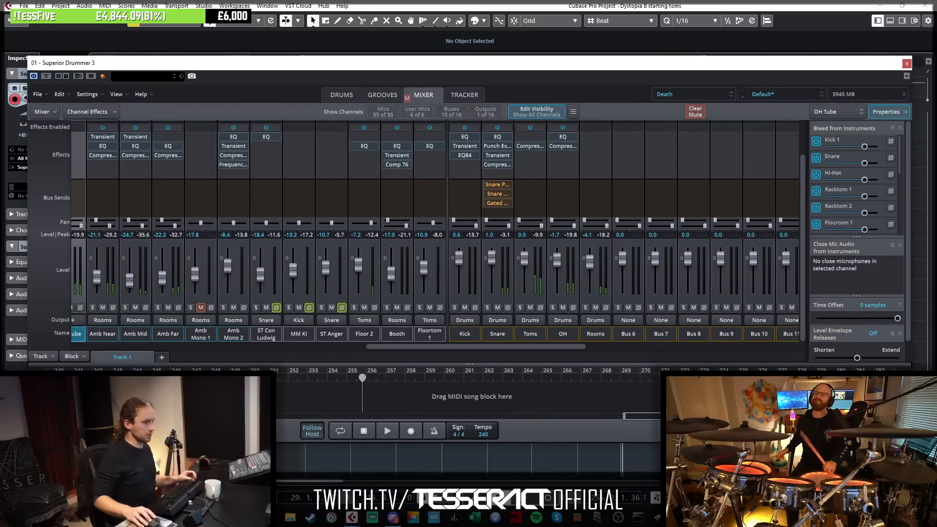
{"action": "left_click_drag", "start_coordinate": [807, 442], "coordinate": [806, 454]}
{"action": "left_click_drag", "start_coordinate": [911, 484], "coordinate": [912, 516]}
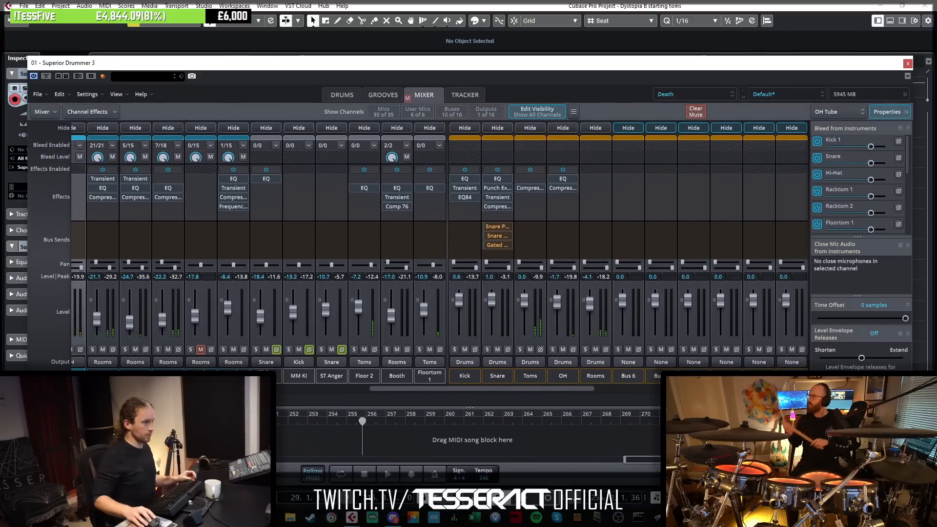
{"action": "left_click_drag", "start_coordinate": [444, 388], "coordinate": [283, 388]}
{"action": "left_click_drag", "start_coordinate": [263, 328], "coordinate": [265, 326]}
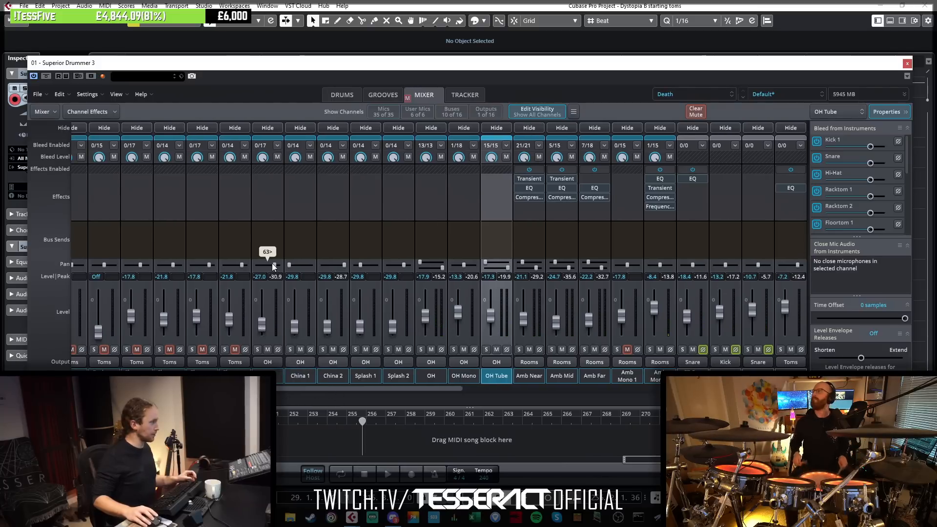
{"action": "left_click_drag", "start_coordinate": [414, 386], "coordinate": [449, 382]}
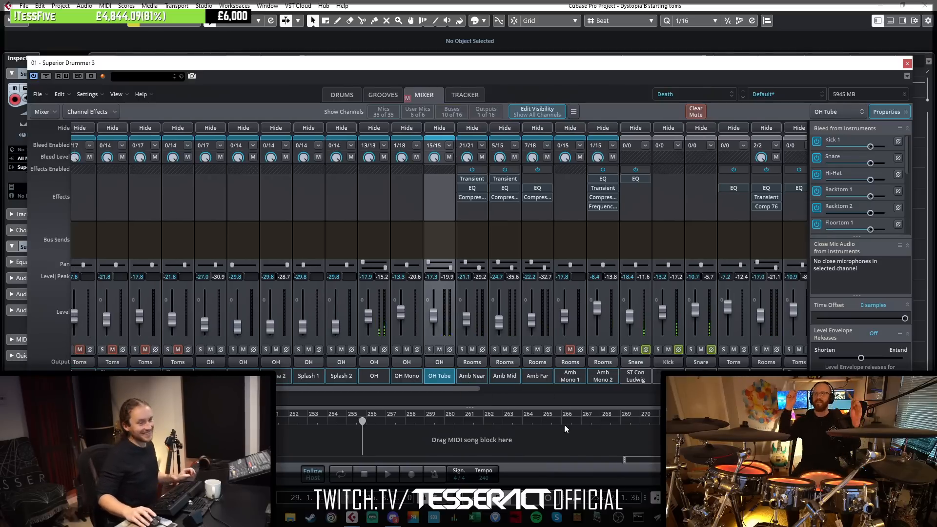
Open the drum kit view and select the snare's stacked rimshot articulation.
{"action": "left_click", "coordinate": [352, 96]}
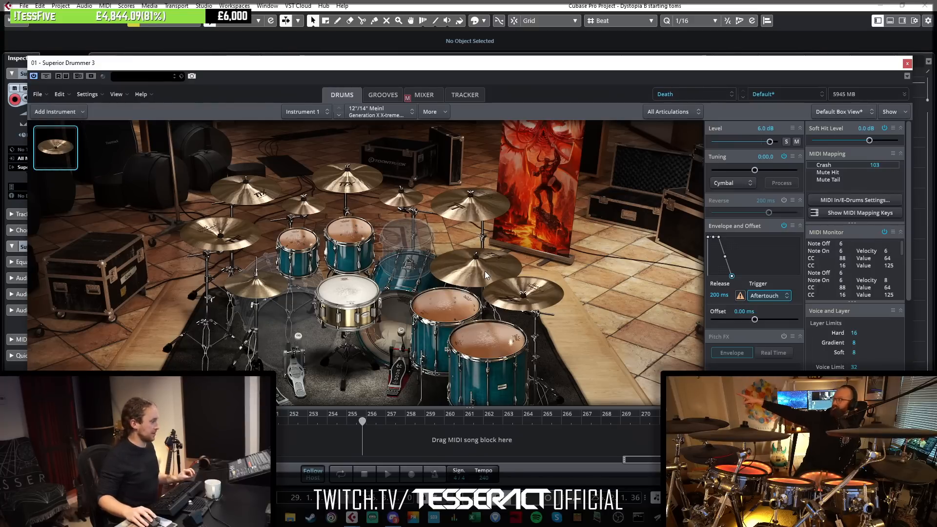
{"action": "left_click", "coordinate": [354, 289]}
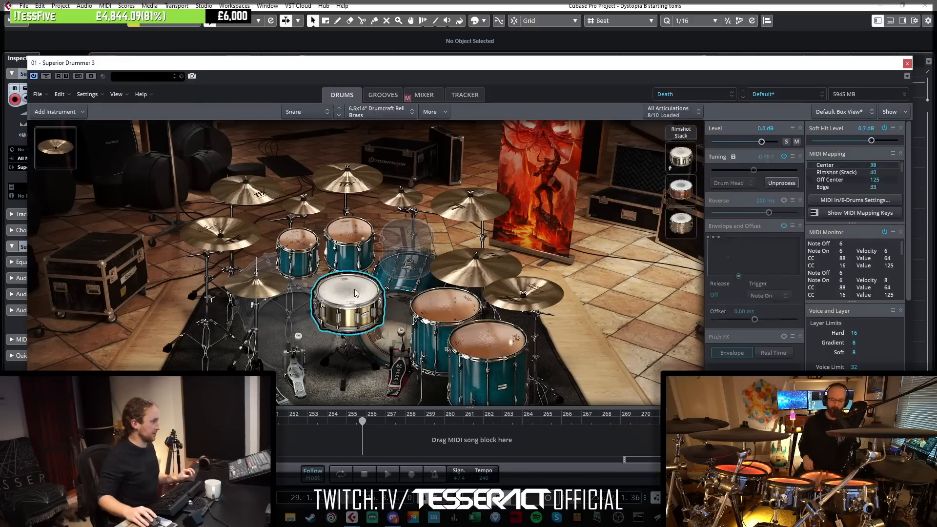
{"action": "left_click", "coordinate": [679, 134]}
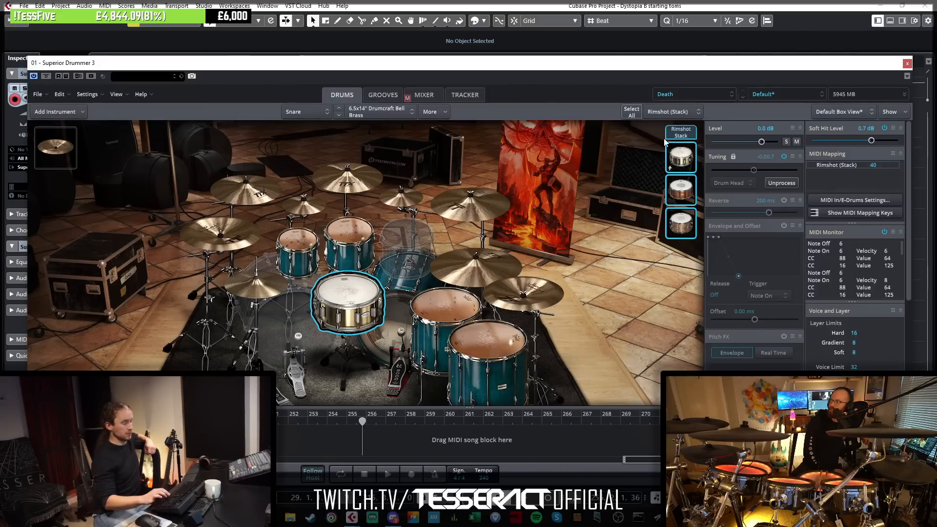
Check Cubase's audio performance meter, moving the plug-in window out of its way and back up.
{"action": "left_click_drag", "start_coordinate": [235, 64], "coordinate": [221, 150]}
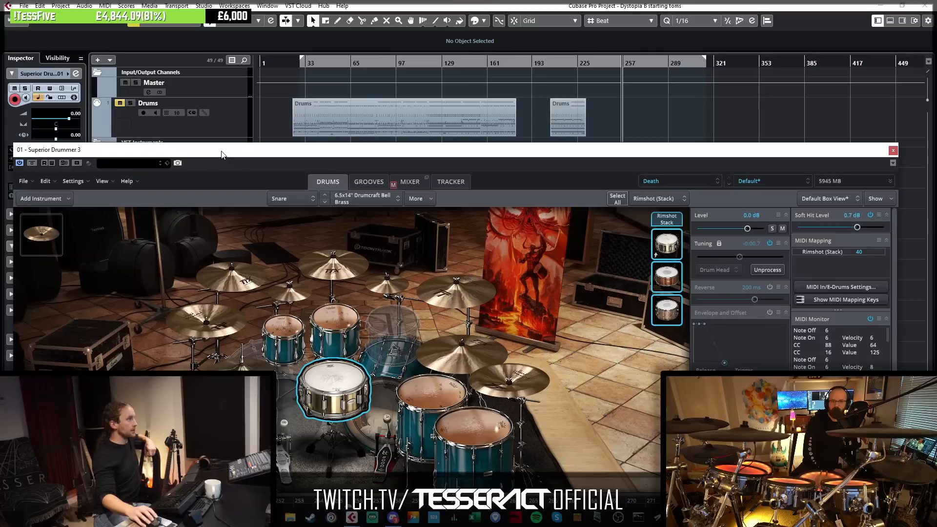
{"action": "key", "text": "F12"}
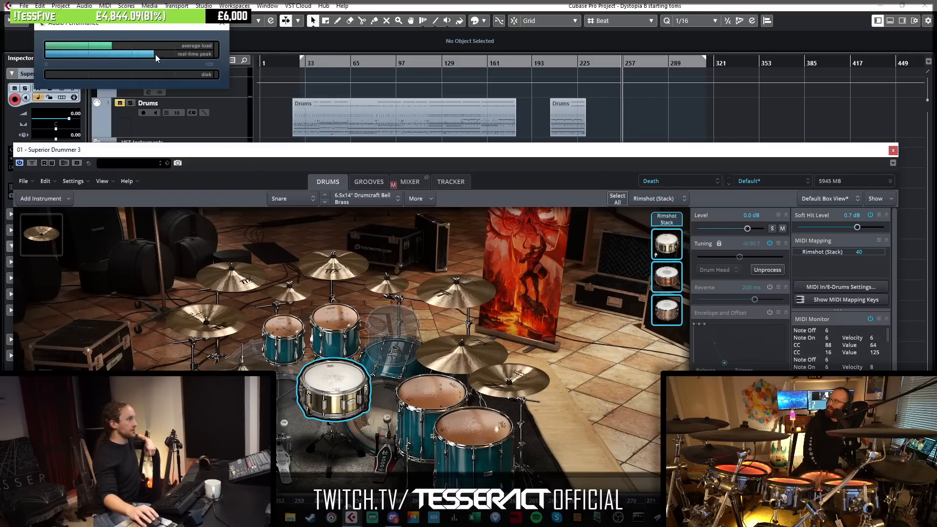
{"action": "left_click", "coordinate": [223, 26]}
{"action": "left_click_drag", "start_coordinate": [312, 156], "coordinate": [341, 80]}
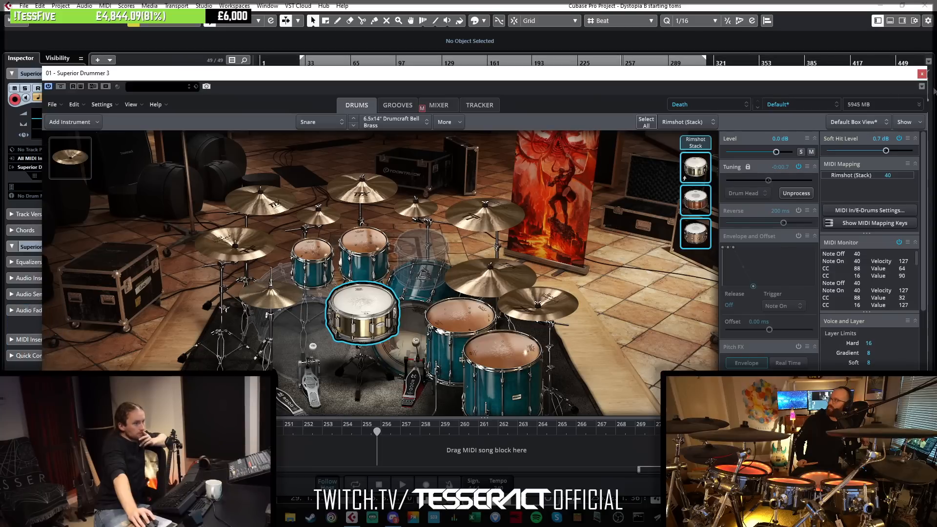
Close the drum plug-in window and inspect the Slate Digital FG-X insert on the Master channel in the MixConsole.
{"action": "left_click", "coordinate": [921, 73]}
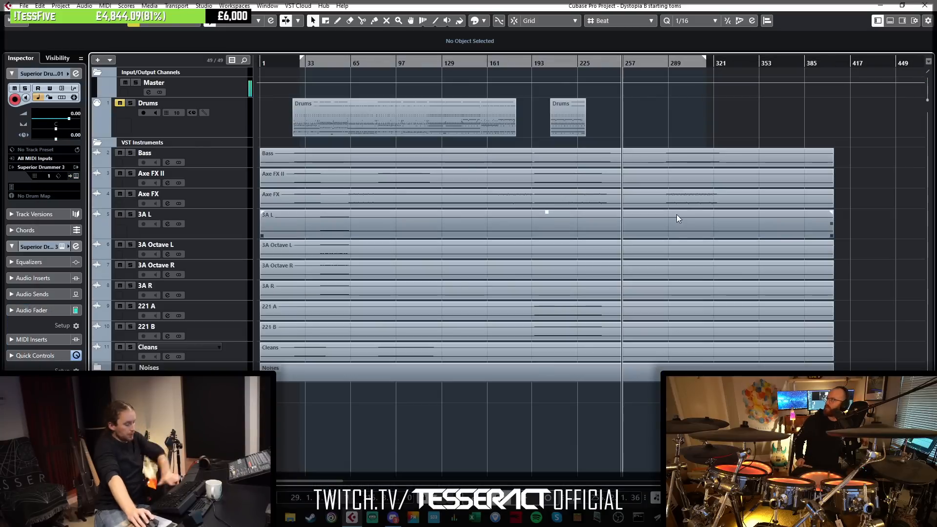
{"action": "key", "text": "F3"}
{"action": "left_click", "coordinate": [886, 86]}
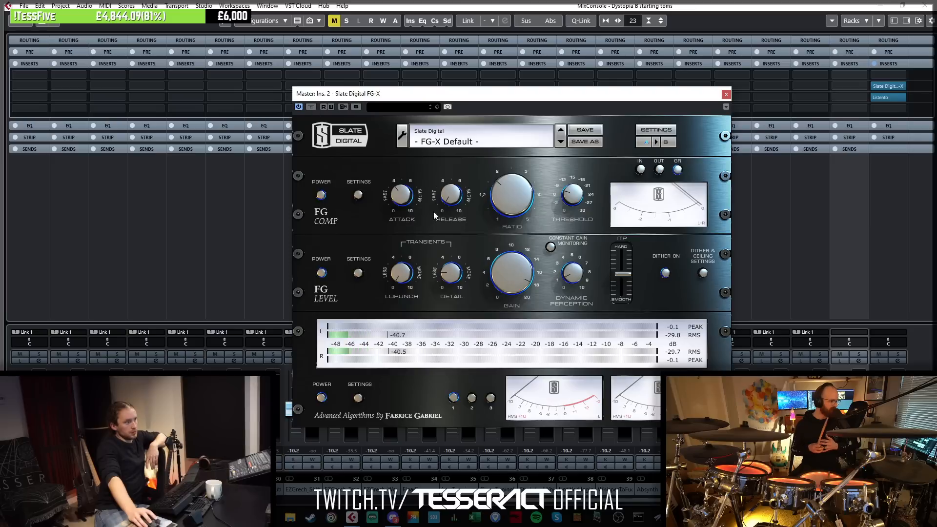
{"action": "left_click", "coordinate": [726, 95]}
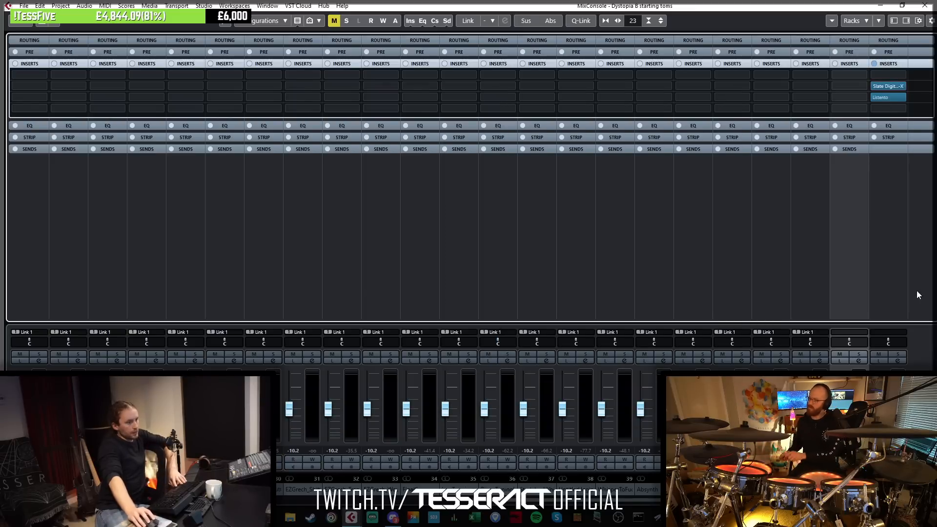
{"action": "left_click", "coordinate": [780, 361]}
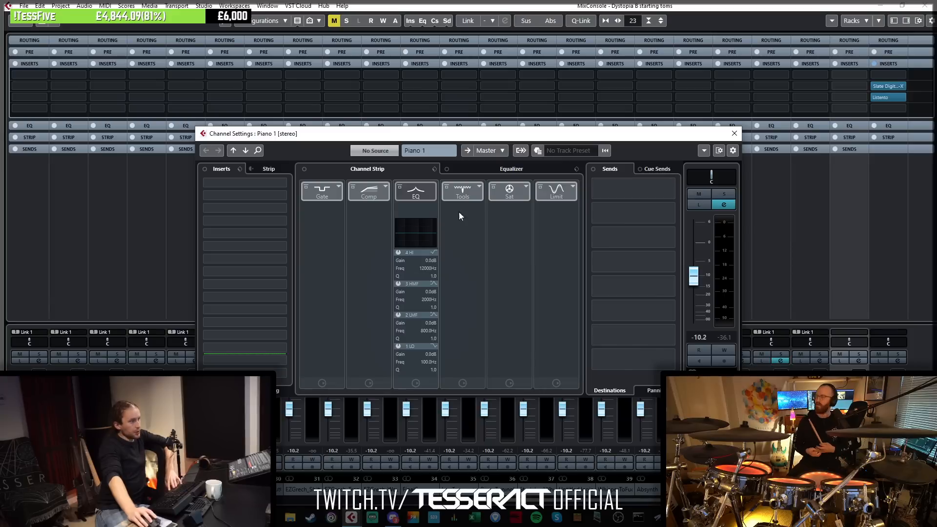
{"action": "left_click", "coordinate": [734, 133]}
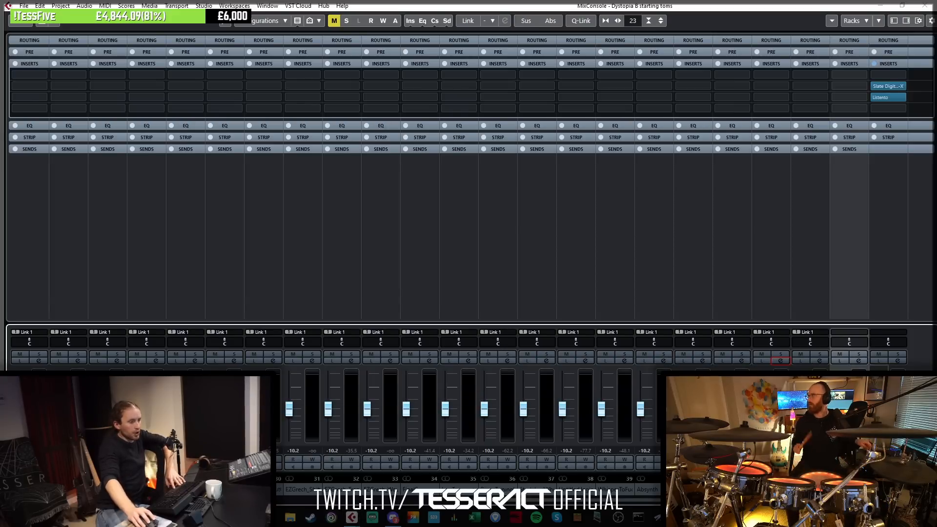
{"action": "left_click", "coordinate": [849, 488]}
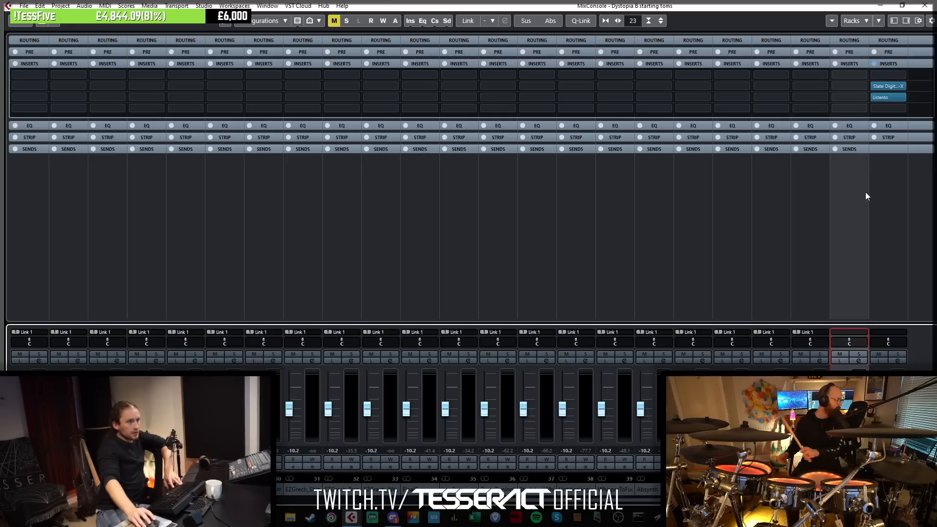
{"action": "left_click", "coordinate": [889, 74]}
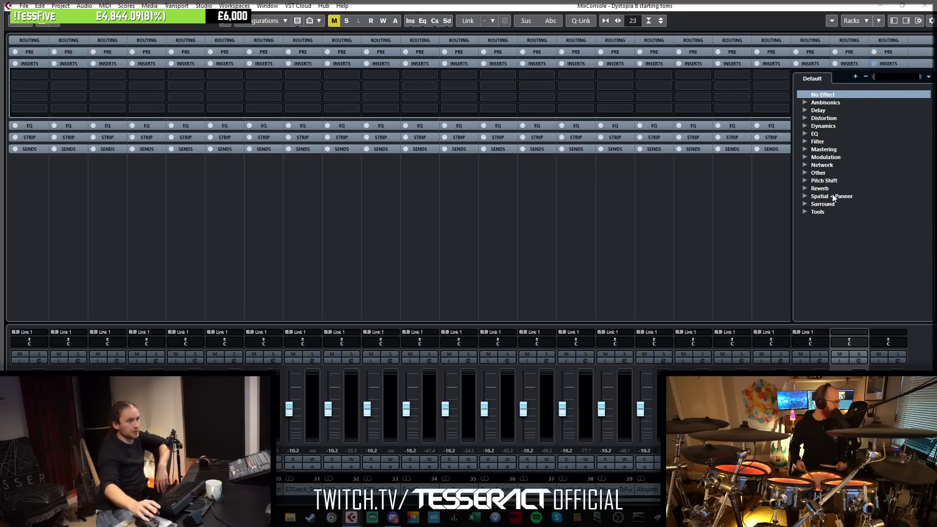
{"action": "left_click", "coordinate": [724, 198]}
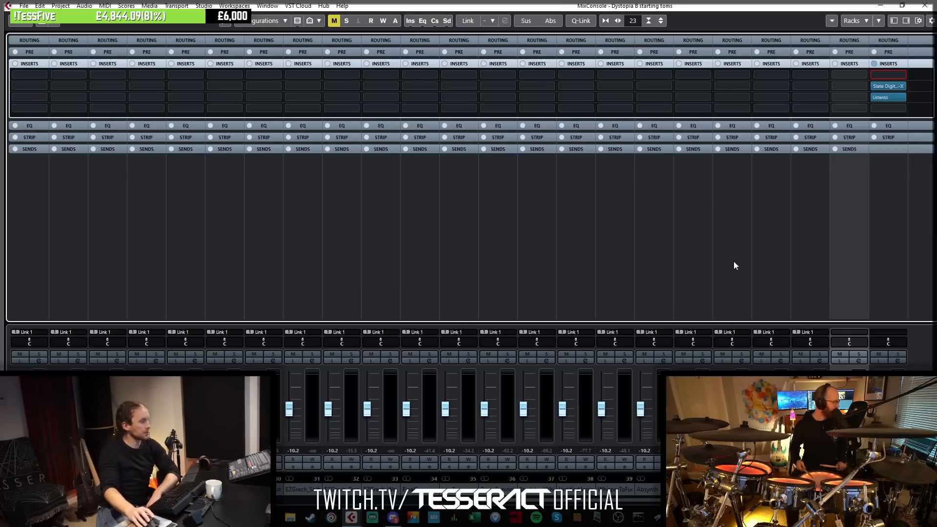
Reopen Superior Drummer 3 and look over the effects on the drum buses in its mixer.
{"action": "left_click", "coordinate": [858, 360]}
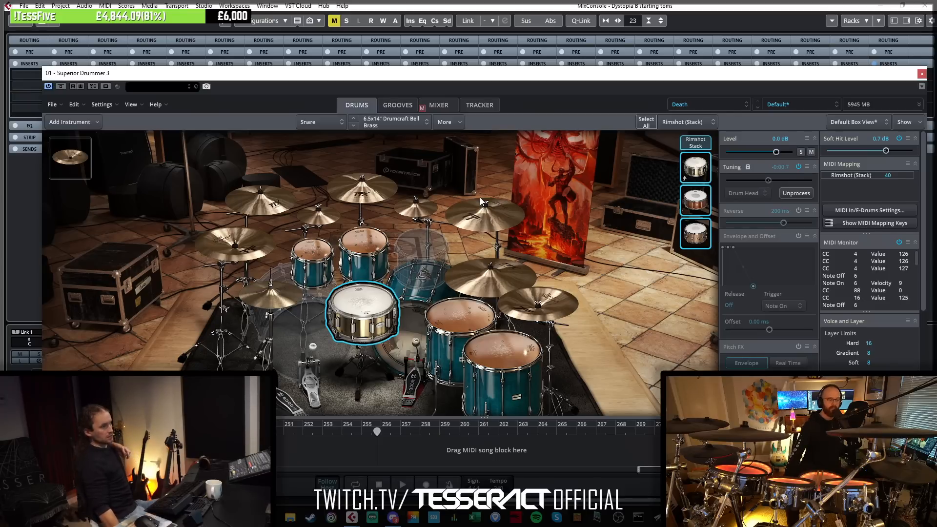
{"action": "left_click", "coordinate": [436, 105]}
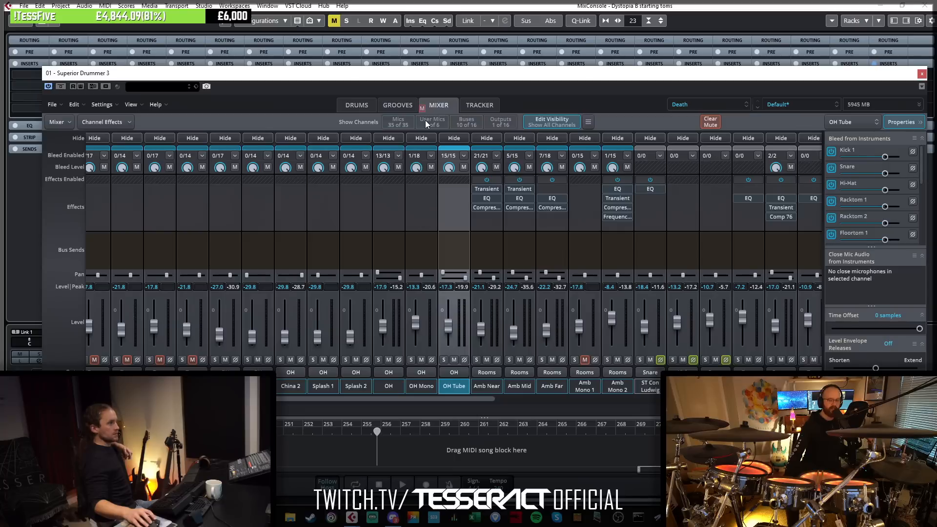
{"action": "left_click_drag", "start_coordinate": [488, 398], "coordinate": [574, 390]}
{"action": "mouse_move", "coordinate": [567, 207]}
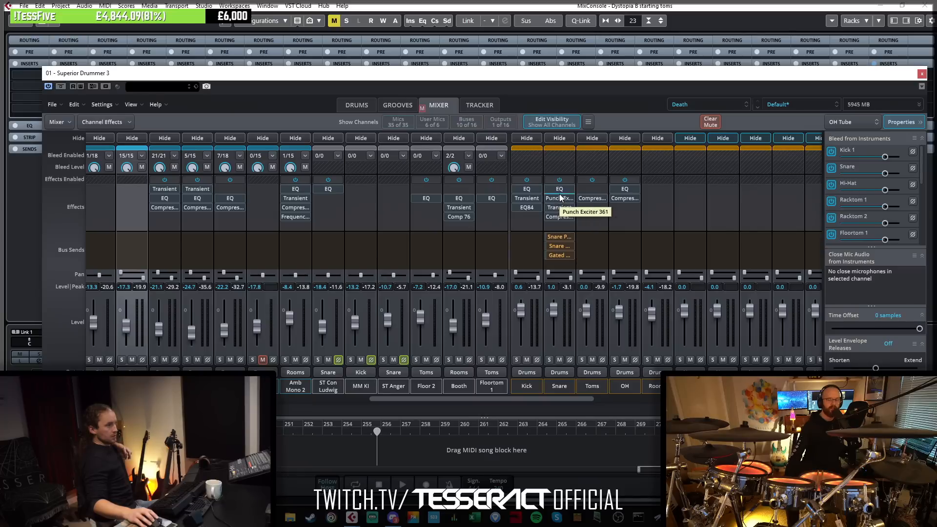
{"action": "left_click_drag", "start_coordinate": [567, 399], "coordinate": [578, 399]}
Look through the bus and reverb channels and inspect the Snare bus's Compressor/Limiter settings.
{"action": "left_click_drag", "start_coordinate": [390, 397], "coordinate": [417, 401]}
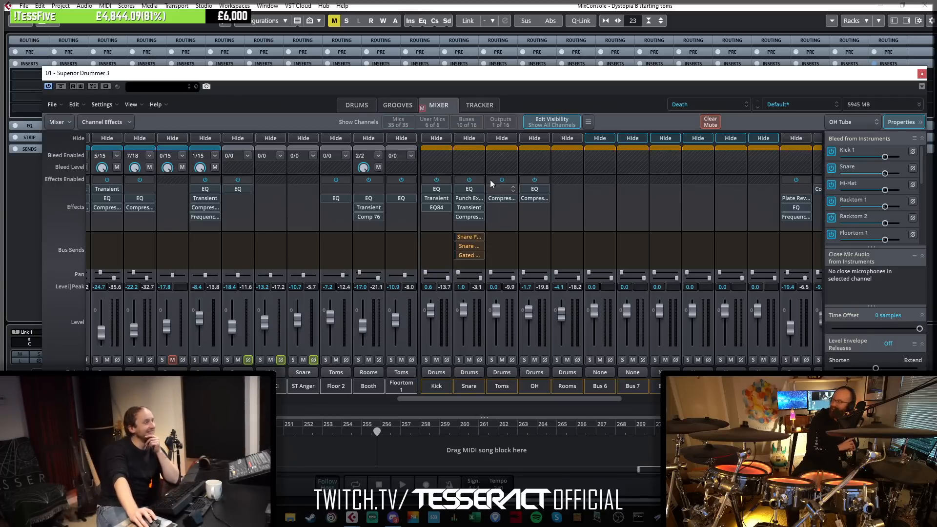
{"action": "left_click_drag", "start_coordinate": [480, 397], "coordinate": [520, 402]}
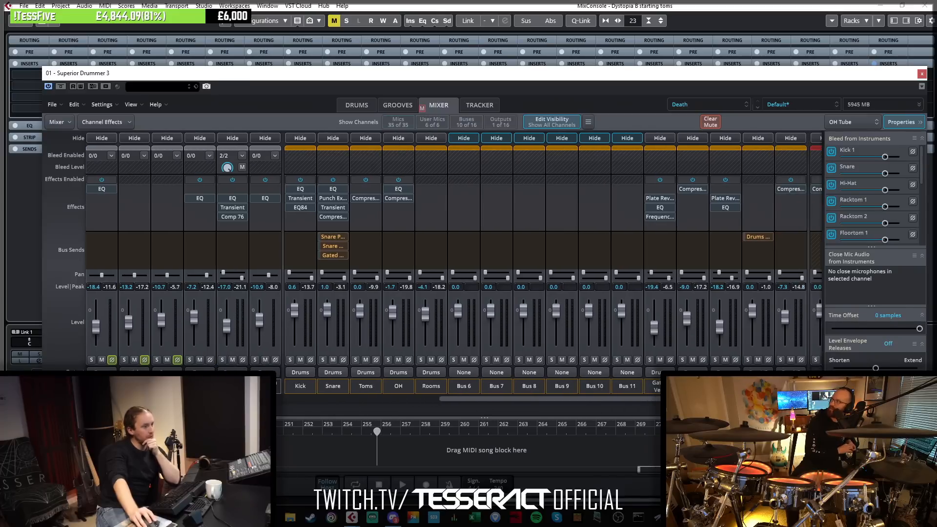
{"action": "left_click_drag", "start_coordinate": [657, 400], "coordinate": [637, 400]}
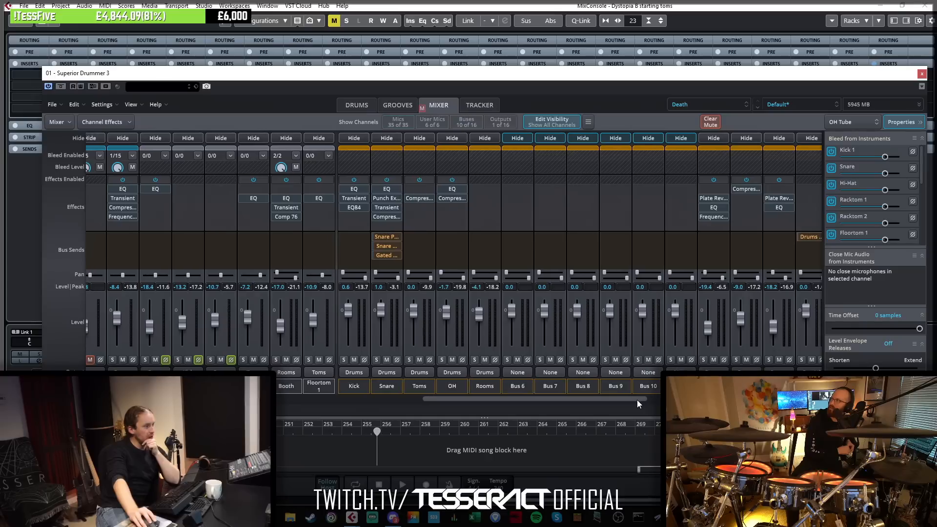
{"action": "left_click", "coordinate": [386, 217]}
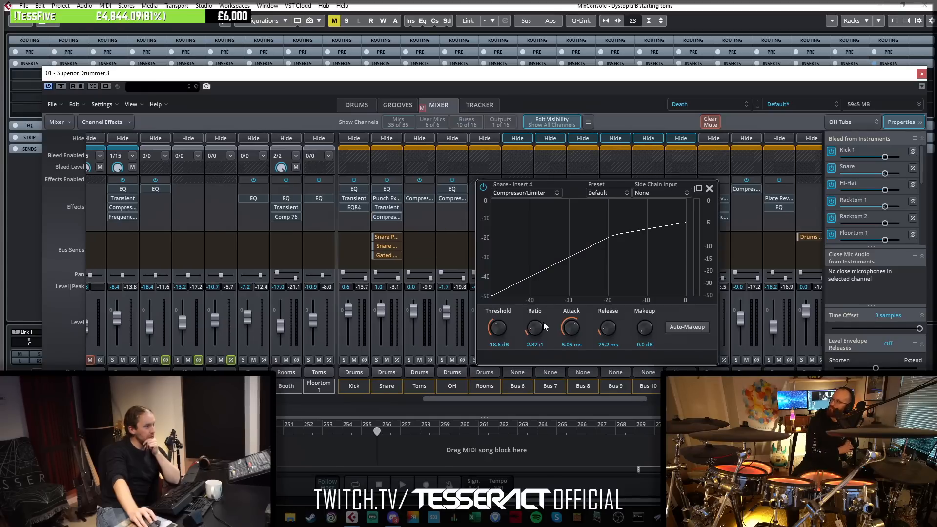
{"action": "left_click", "coordinate": [710, 189]}
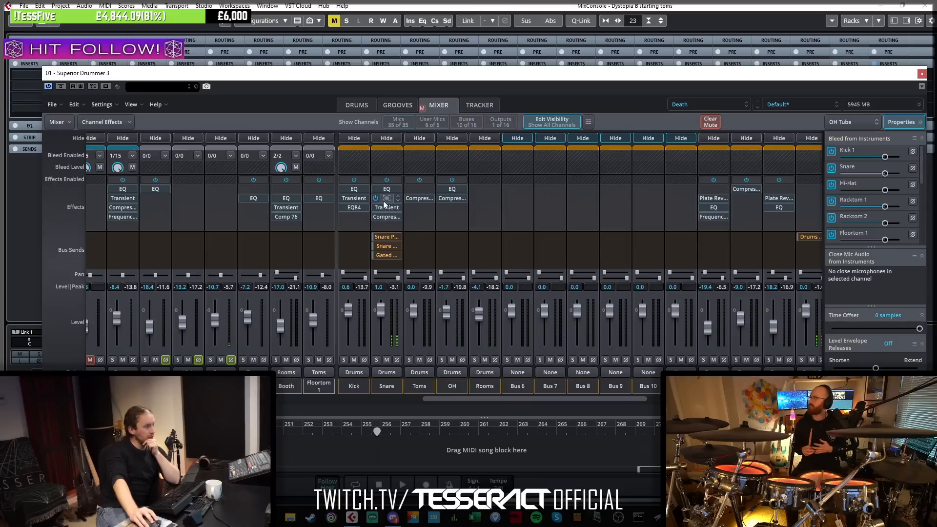
Mute the Rooms bus and audition the drums with the Snare Para bus muted and unmuted.
{"action": "left_click_drag", "start_coordinate": [630, 401], "coordinate": [666, 401]}
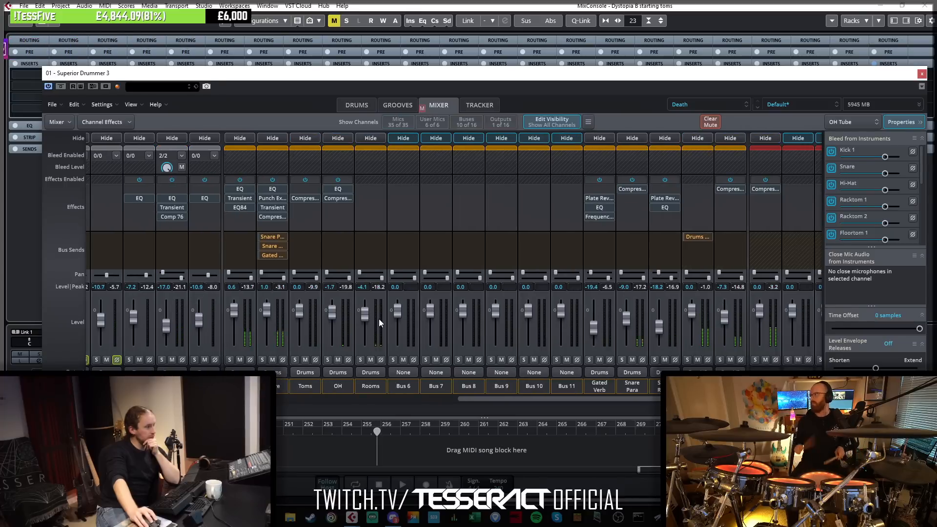
{"action": "left_click", "coordinate": [371, 359]}
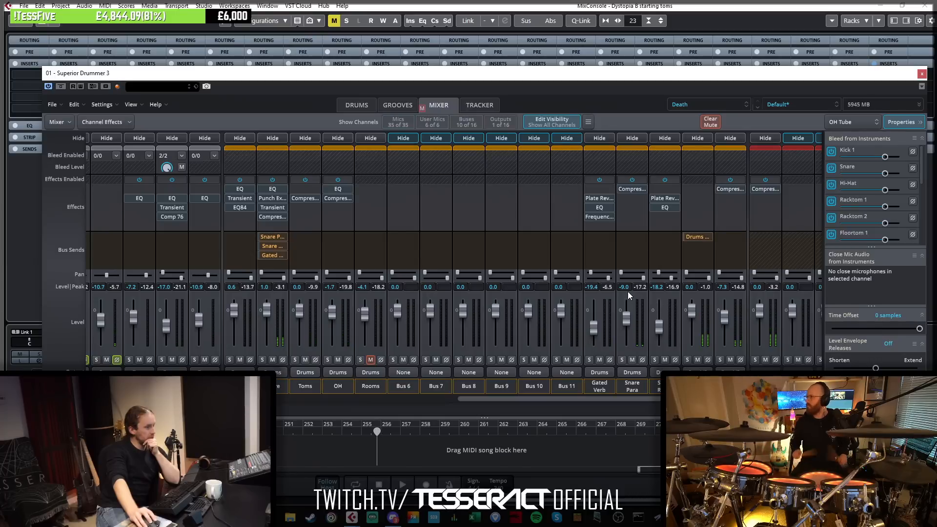
{"action": "left_click", "coordinate": [632, 360]}
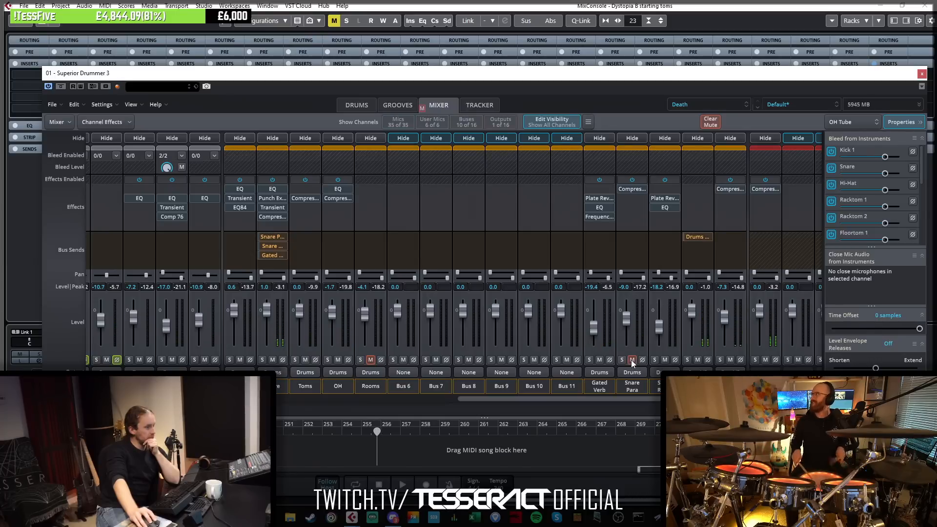
{"action": "left_click", "coordinate": [631, 359]}
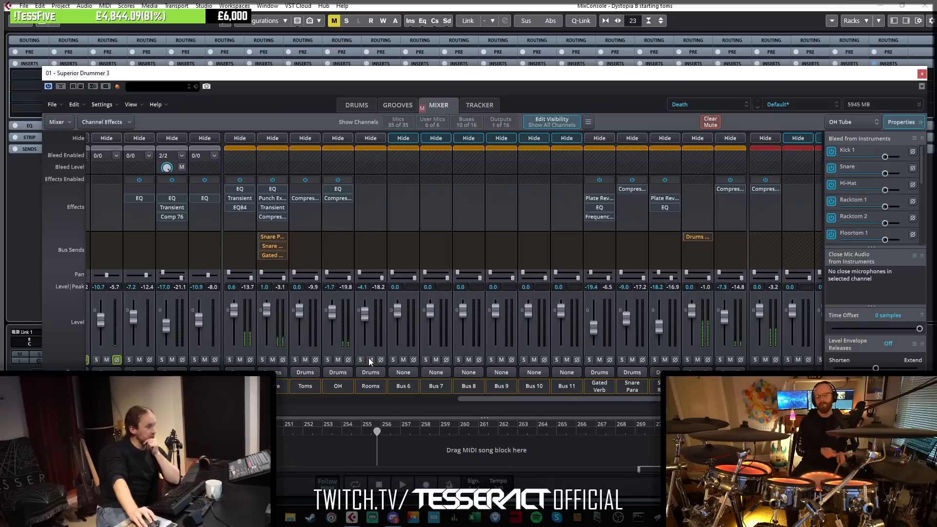
Audition the snare with the ST Anger and ST Con Ludwig channels muted, unmute both and return to the buses.
{"action": "left_click_drag", "start_coordinate": [463, 398], "coordinate": [387, 403]}
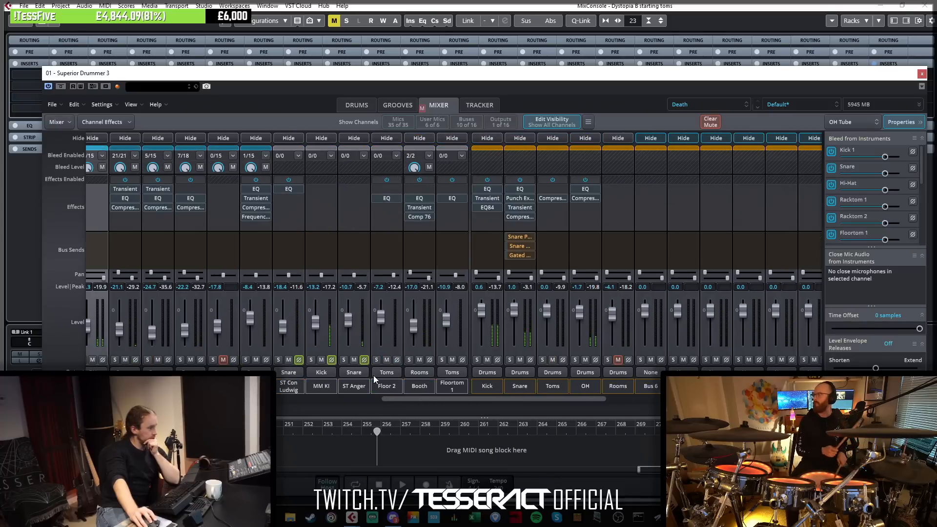
{"action": "left_click", "coordinate": [354, 359]}
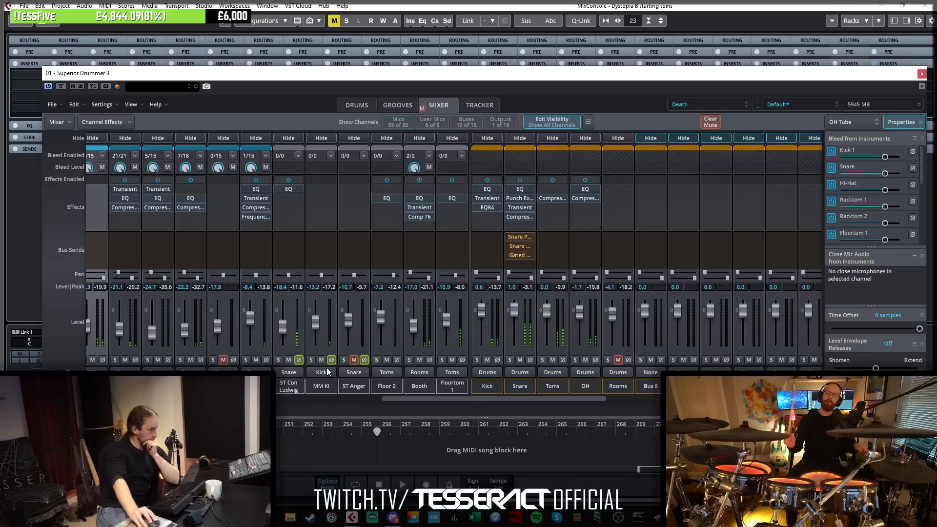
{"action": "left_click", "coordinate": [289, 359]}
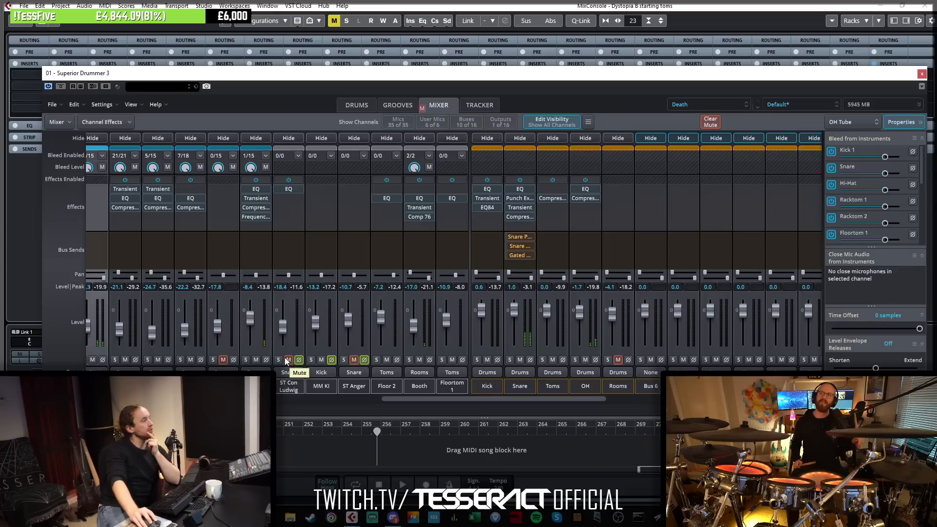
{"action": "left_click", "coordinate": [287, 359]}
{"action": "left_click", "coordinate": [354, 359]}
{"action": "left_click_drag", "start_coordinate": [411, 399], "coordinate": [478, 406]}
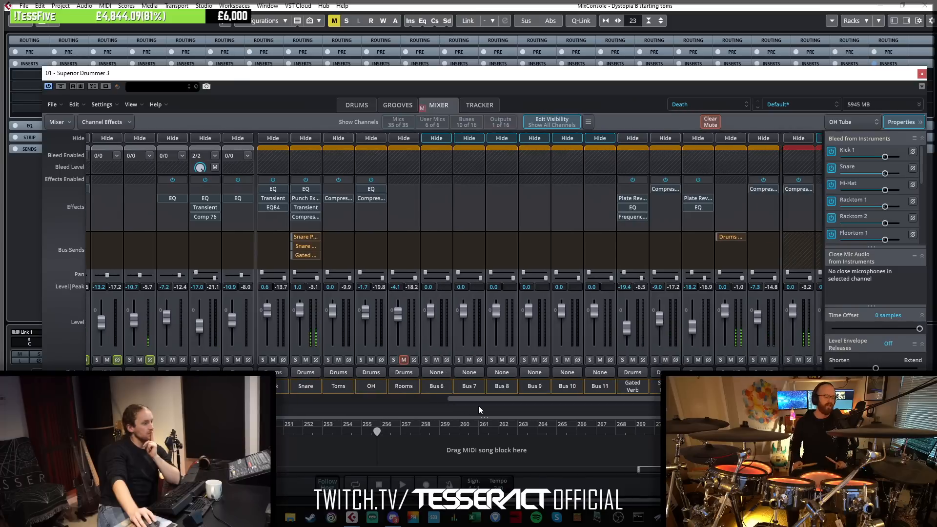
Audition the snare with the Gated Verb bus and Amb Mono 2 channel muted, then unmute Amb Mono 2 and lower it to -15.6 dB.
{"action": "left_click_drag", "start_coordinate": [560, 397], "coordinate": [593, 404]}
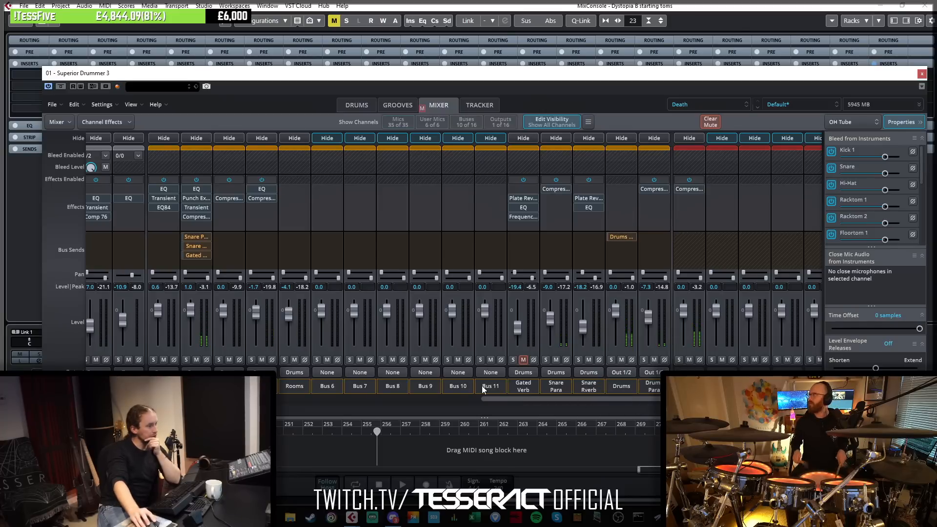
{"action": "left_click_drag", "start_coordinate": [567, 397], "coordinate": [444, 399]}
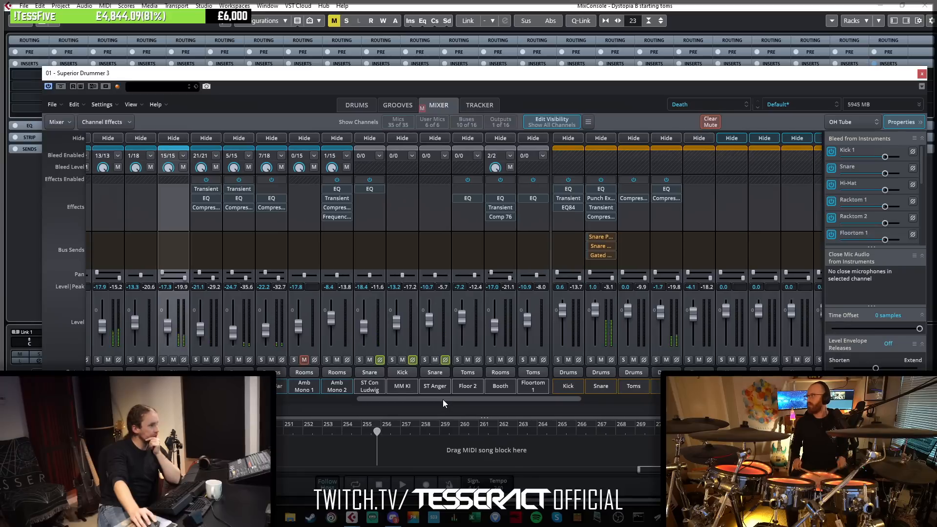
{"action": "left_click", "coordinate": [337, 360]}
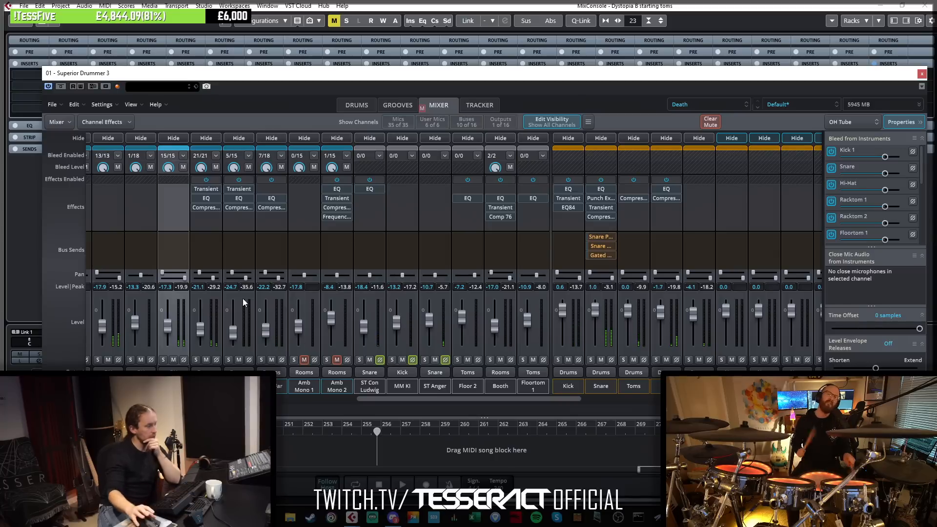
{"action": "left_click", "coordinate": [337, 359]}
{"action": "left_click_drag", "start_coordinate": [332, 319], "coordinate": [336, 326]}
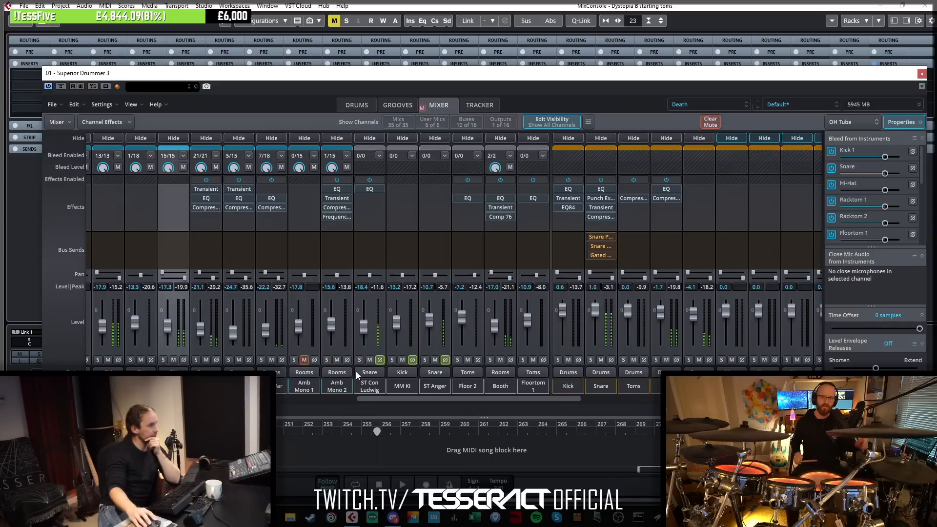
Unmute the Gated Verb bus and lower it to -24.4 dB, and lower the Snare Rverb bus to -19.3 dB.
{"action": "left_click_drag", "start_coordinate": [379, 402], "coordinate": [476, 402]}
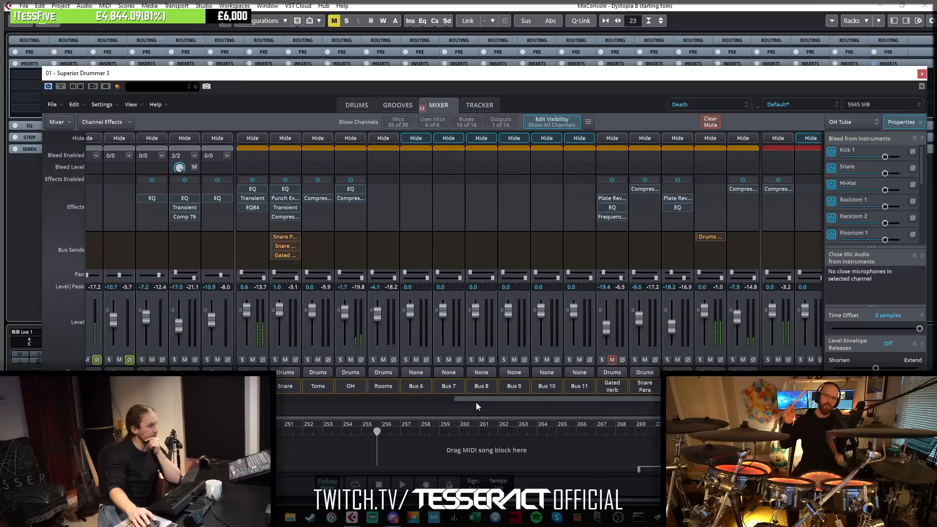
{"action": "left_click", "coordinate": [613, 359]}
{"action": "left_click_drag", "start_coordinate": [612, 325], "coordinate": [613, 329]}
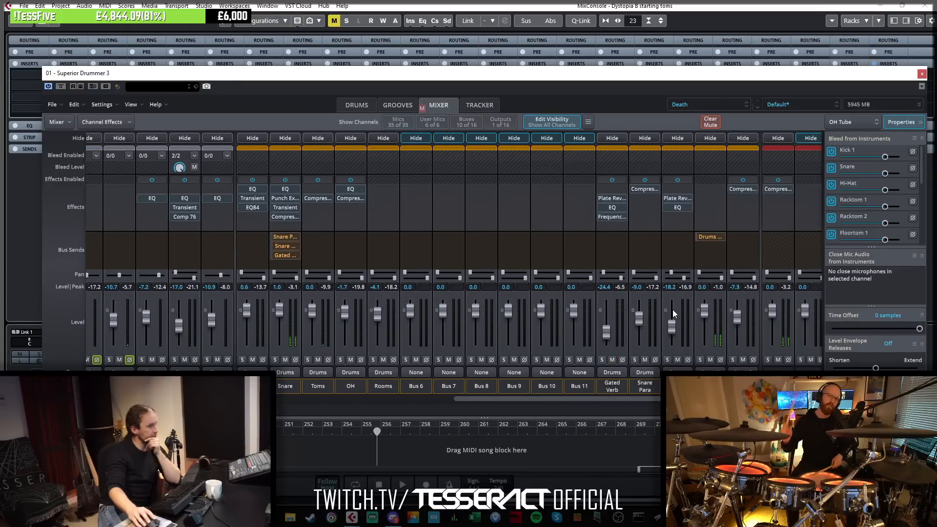
{"action": "left_click_drag", "start_coordinate": [669, 331], "coordinate": [672, 331]}
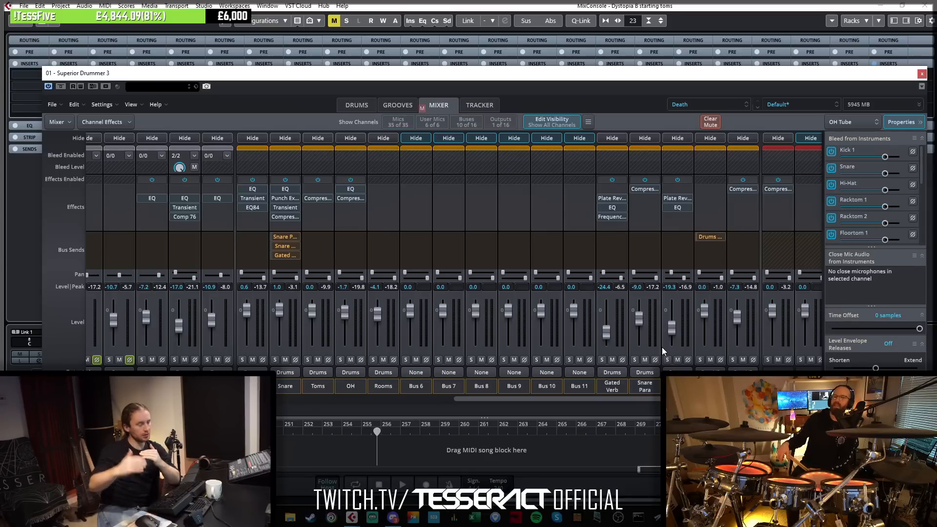
Lower the ST Con Ludwig channel to -18.9 dB, the ST Anger channel to -14.0 dB and the Rooms bus to -5.2 dB.
{"action": "left_click_drag", "start_coordinate": [527, 400], "coordinate": [452, 403]}
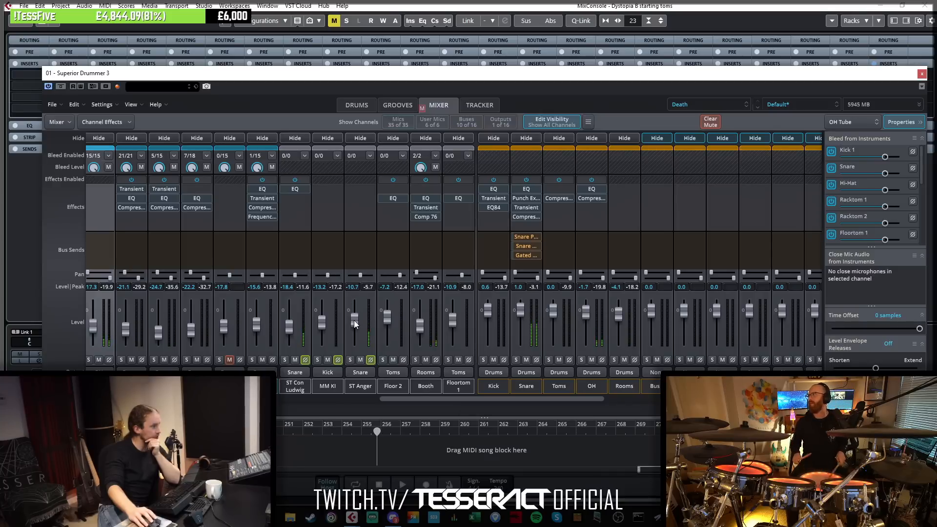
{"action": "scroll", "coordinate": [358, 324], "scroll_direction": "down", "scroll_amount": 2}
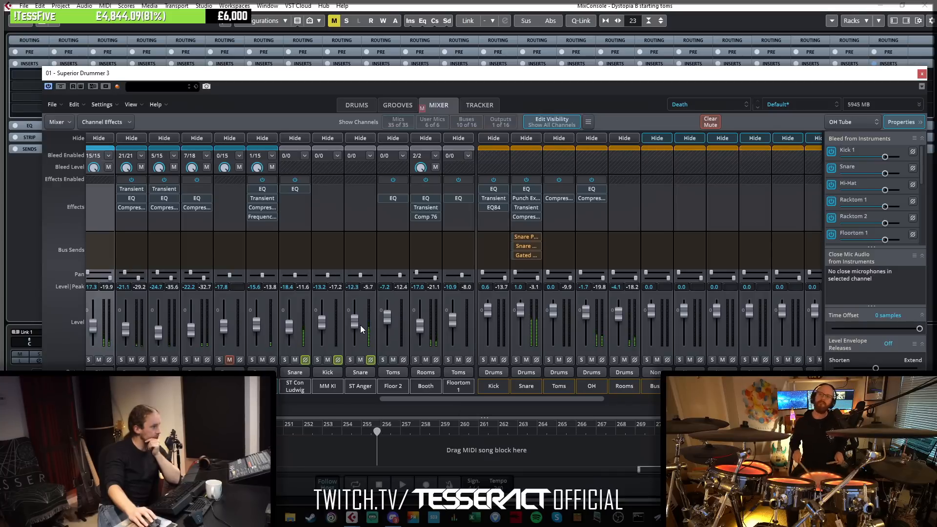
{"action": "scroll", "coordinate": [361, 326], "scroll_direction": "down", "scroll_amount": 1}
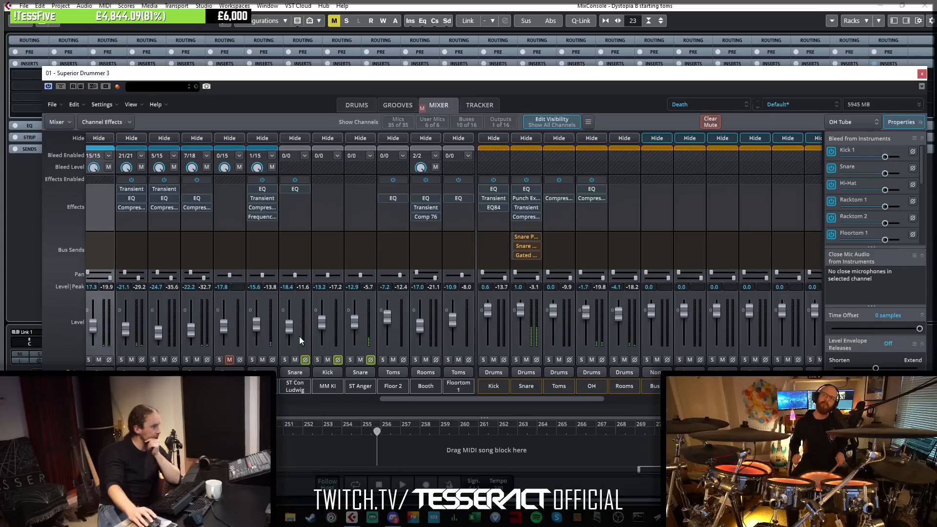
{"action": "scroll", "coordinate": [294, 327], "scroll_direction": "down", "scroll_amount": 1}
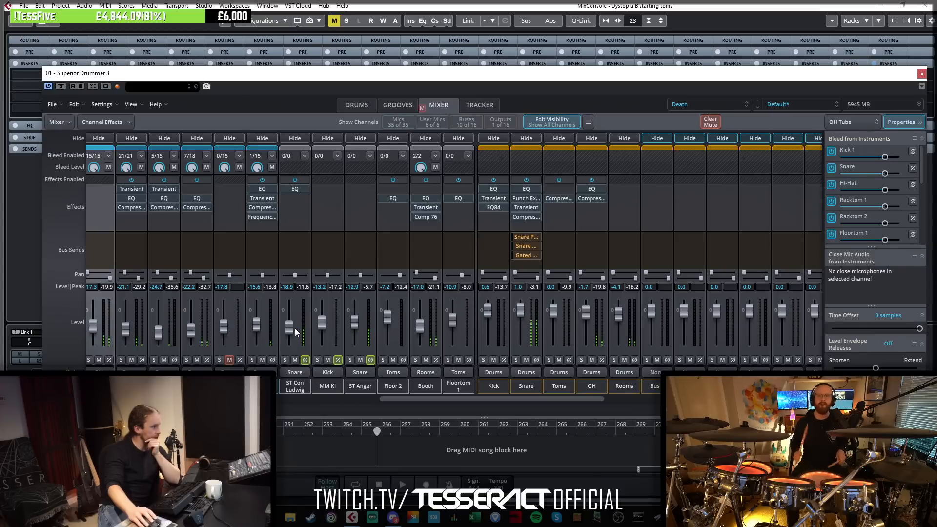
{"action": "scroll", "coordinate": [352, 324], "scroll_direction": "down", "scroll_amount": 3}
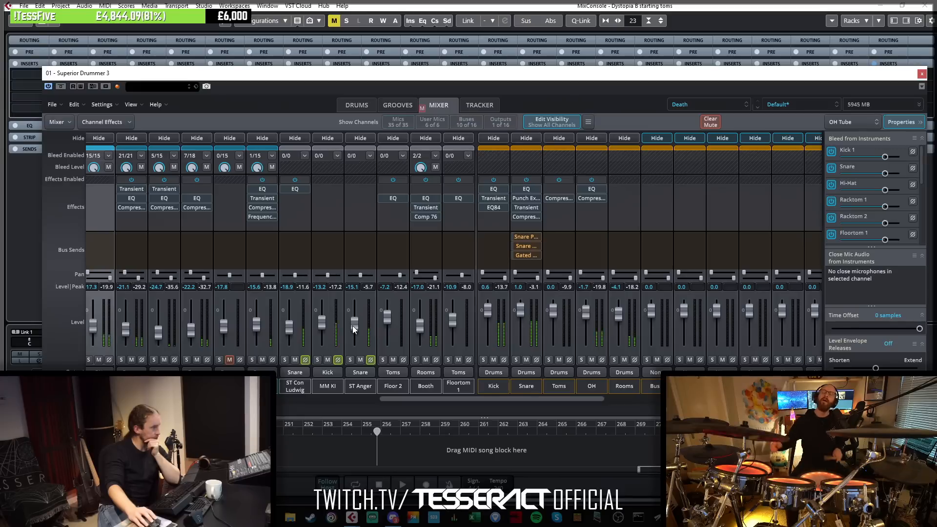
{"action": "left_click_drag", "start_coordinate": [423, 397], "coordinate": [513, 399]}
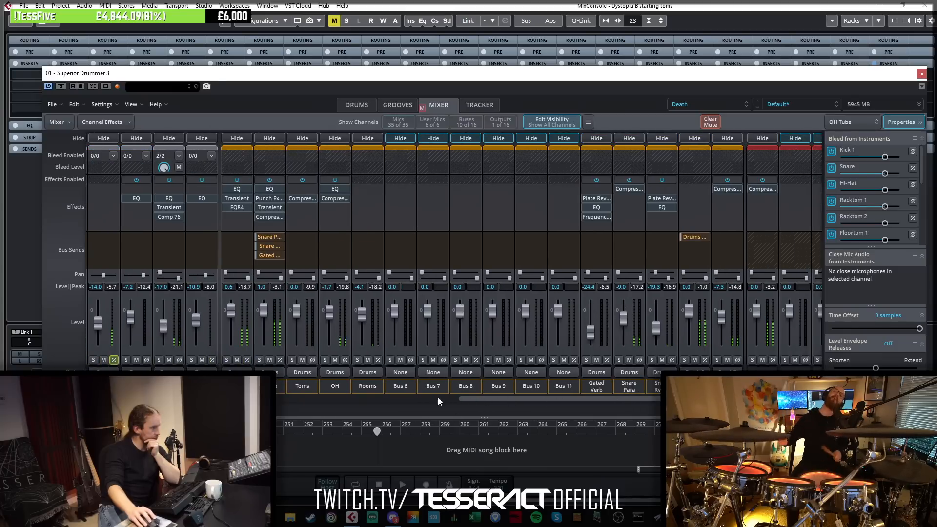
{"action": "left_click_drag", "start_coordinate": [361, 315], "coordinate": [363, 315]}
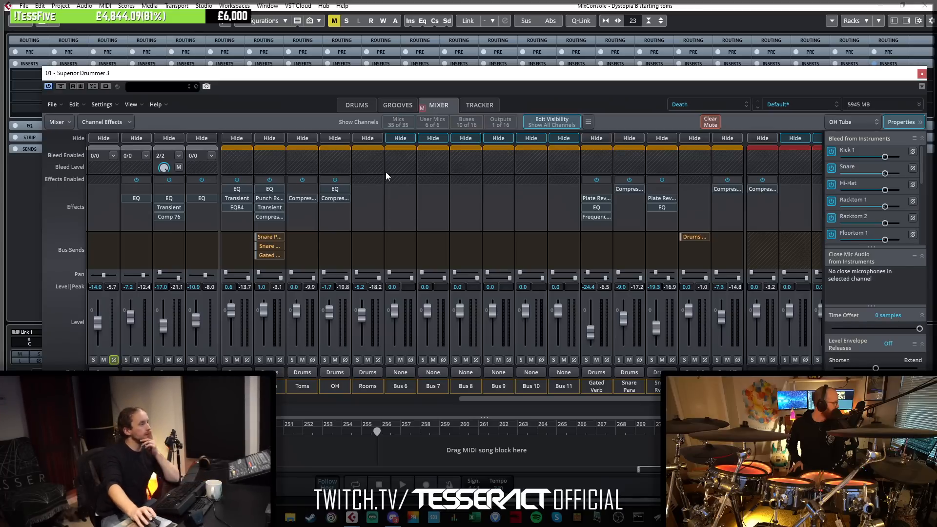
Examine which instruments bleed into the Amb Mid and Amb Near room channels and look over the neighbouring channels and buses.
{"action": "left_click", "coordinate": [361, 106]}
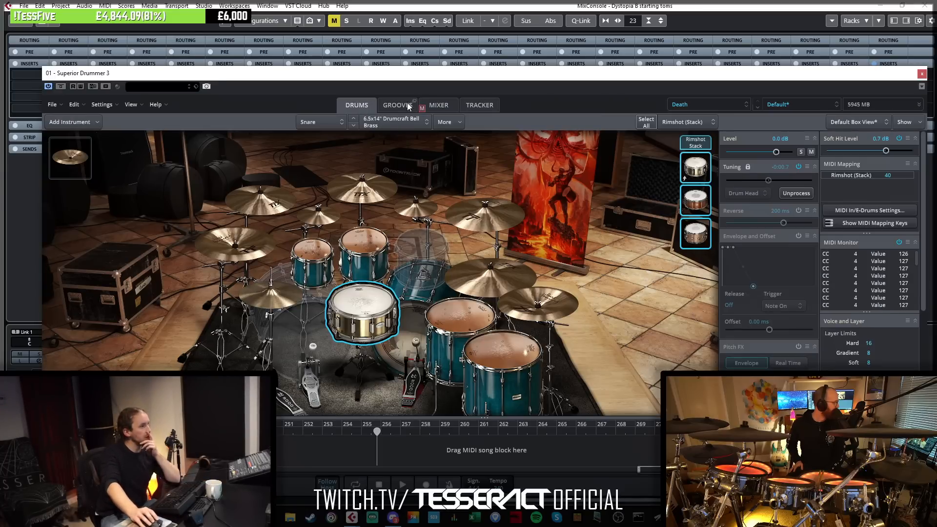
{"action": "left_click", "coordinate": [447, 107]}
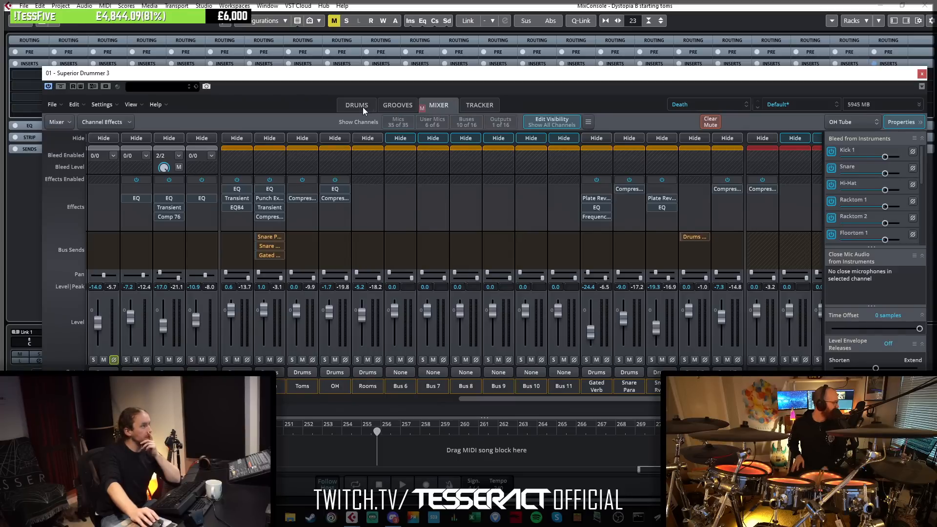
{"action": "left_click_drag", "start_coordinate": [615, 398], "coordinate": [455, 402]}
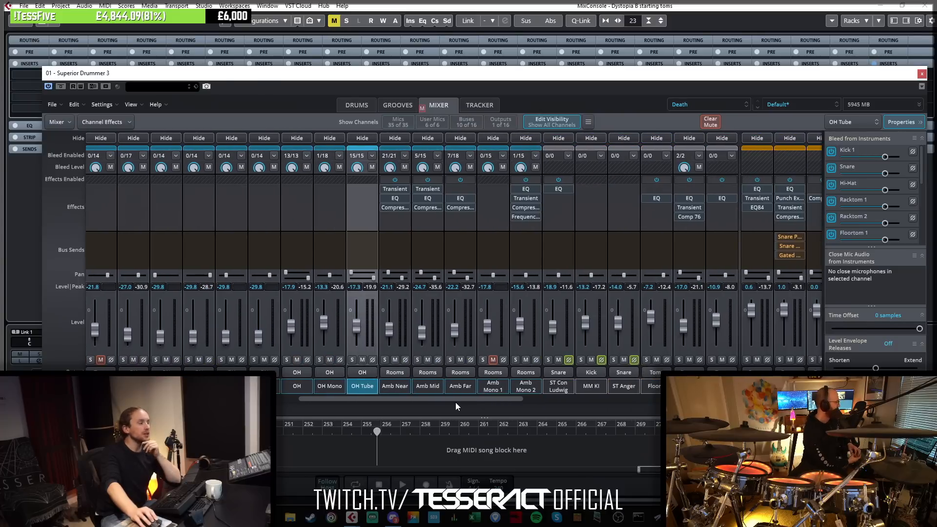
{"action": "left_click", "coordinate": [438, 390]}
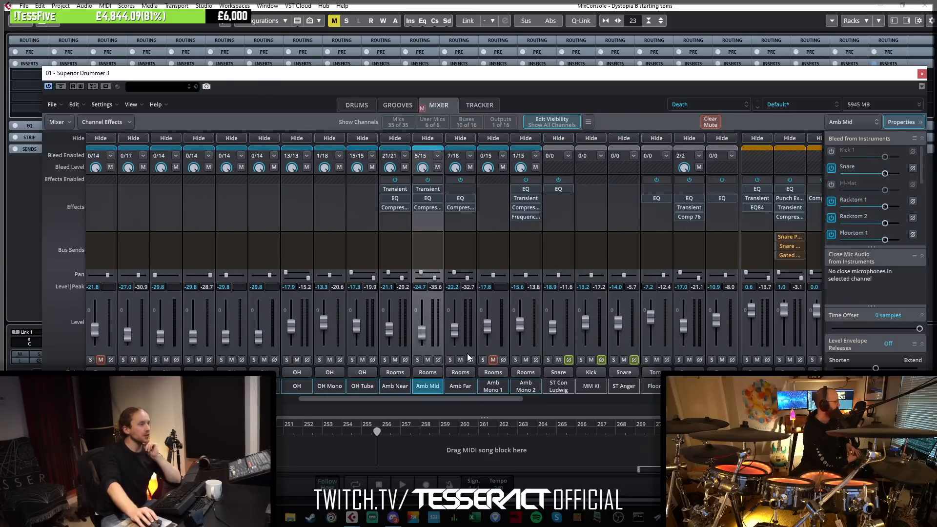
{"action": "left_click", "coordinate": [446, 386]}
{"action": "left_click", "coordinate": [437, 386]}
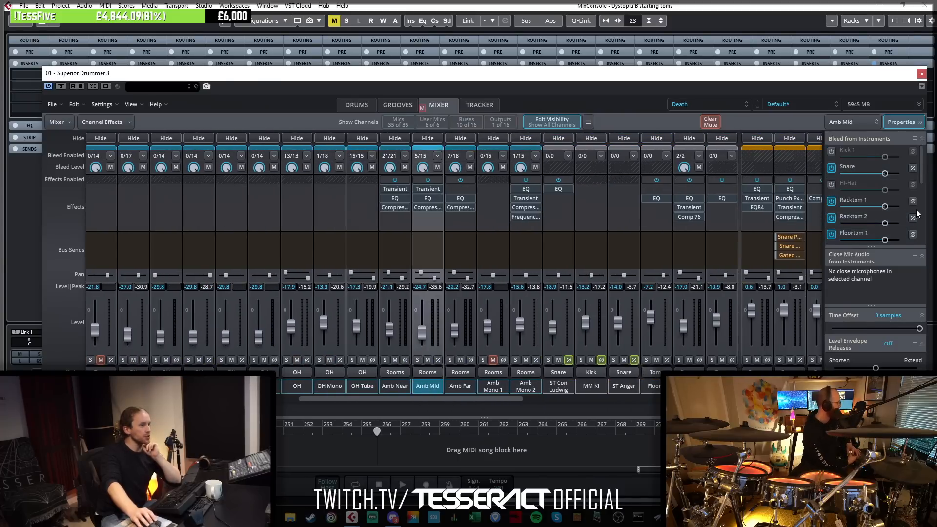
{"action": "mouse_move", "coordinate": [921, 167]}
{"action": "left_mouse_down"}
{"action": "mouse_move", "coordinate": [921, 174]}
{"action": "mouse_move", "coordinate": [923, 166]}
{"action": "left_mouse_up"}
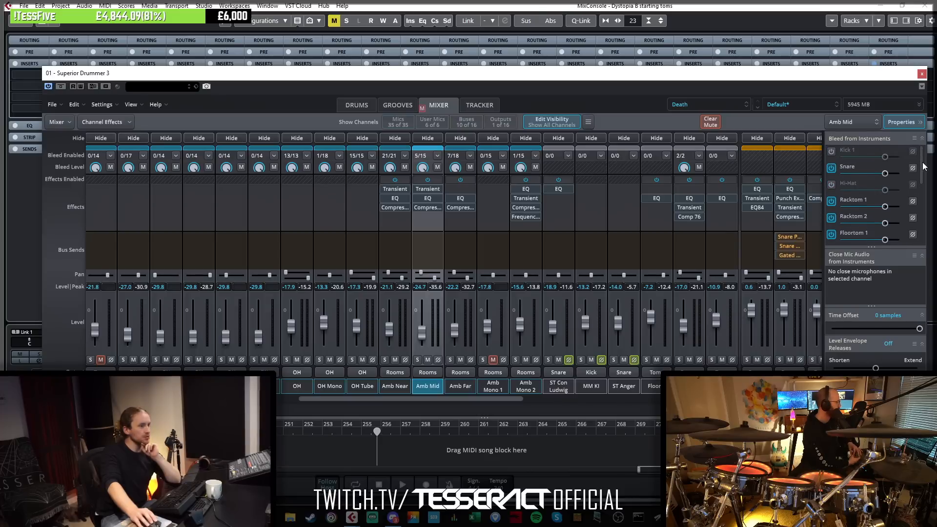
{"action": "left_click_drag", "start_coordinate": [387, 397], "coordinate": [422, 417]}
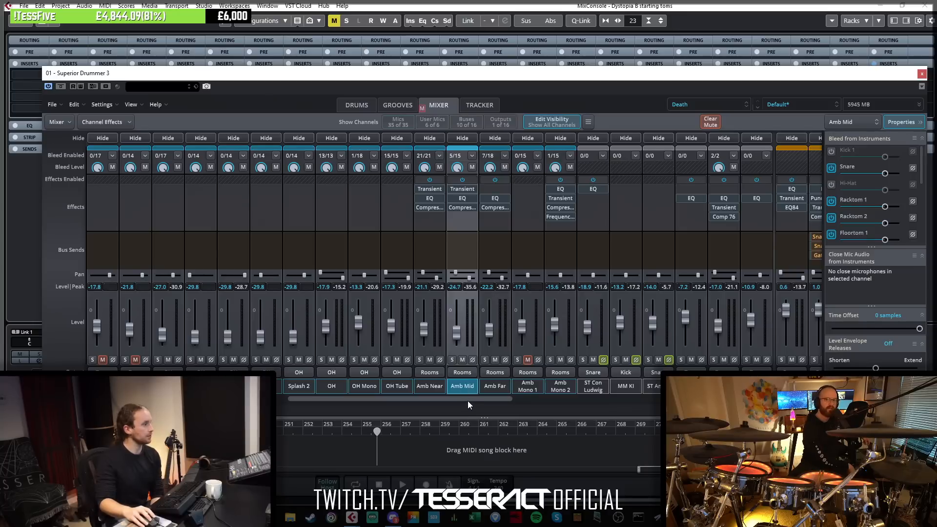
{"action": "scroll", "coordinate": [466, 400], "scroll_direction": "right", "scroll_amount": 1}
{"action": "left_click", "coordinate": [423, 392]}
{"action": "left_click_drag", "start_coordinate": [430, 398], "coordinate": [540, 415]}
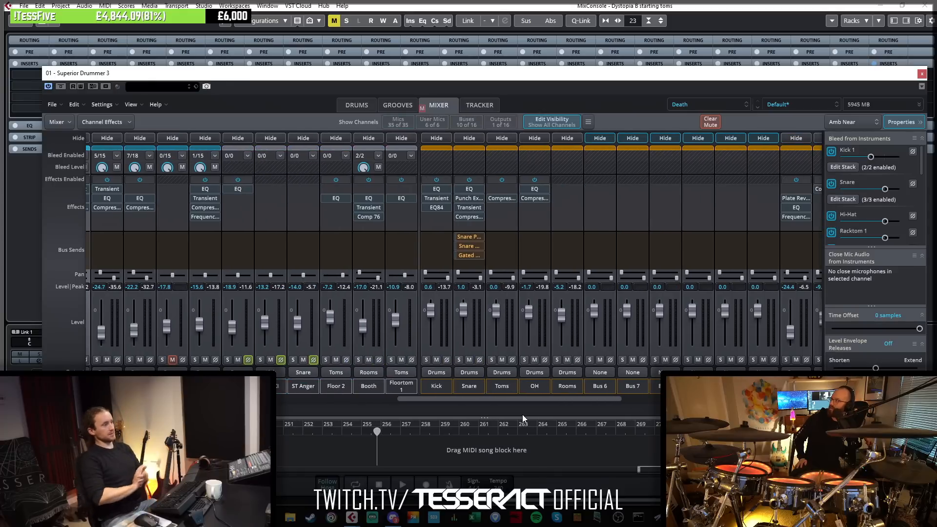
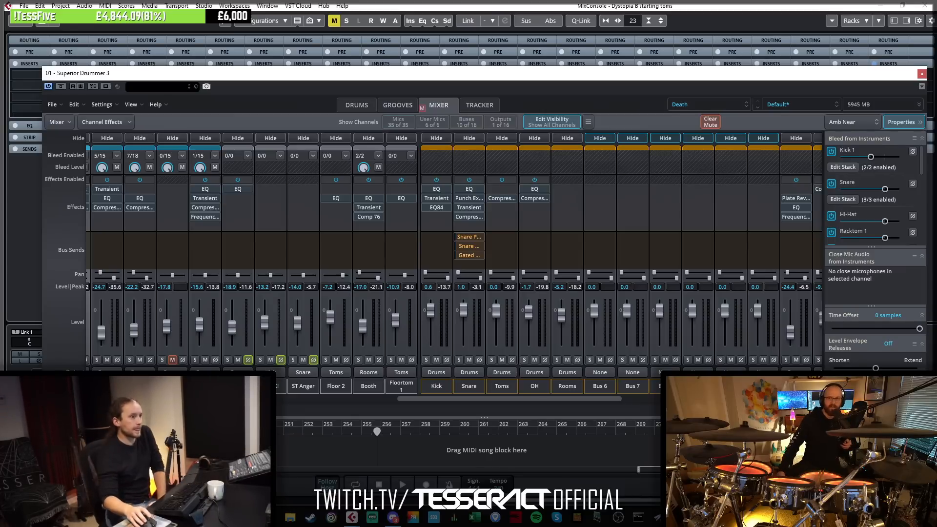
Check the quality and latency options of the Listento transmitter on the Master channel without changing them, and close the plugin.
{"action": "left_click_drag", "start_coordinate": [887, 75], "coordinate": [750, 84]}
{"action": "left_click", "coordinate": [886, 95]}
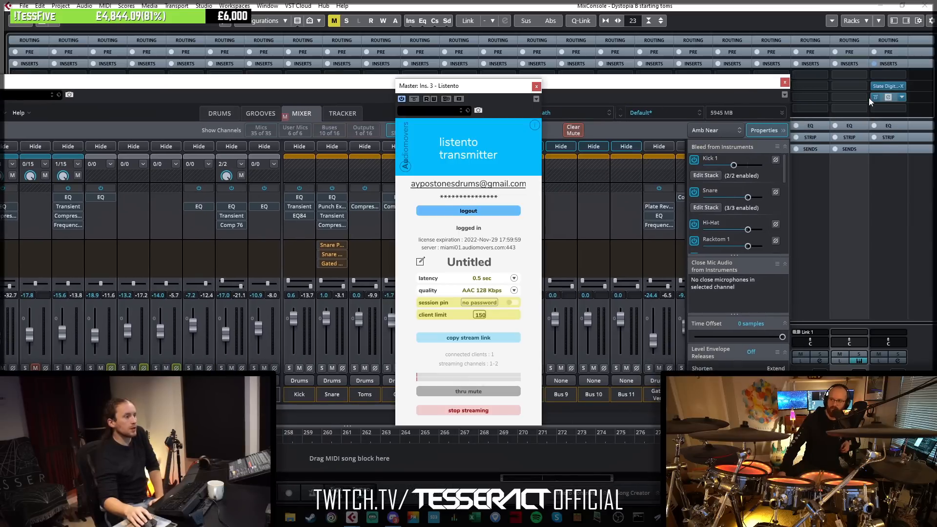
{"action": "left_click", "coordinate": [514, 291]}
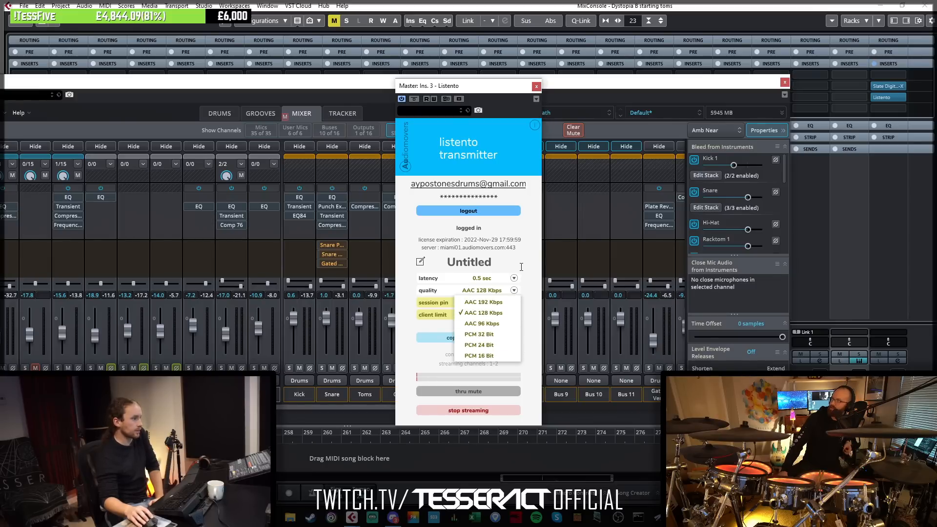
{"action": "left_click", "coordinate": [514, 292]}
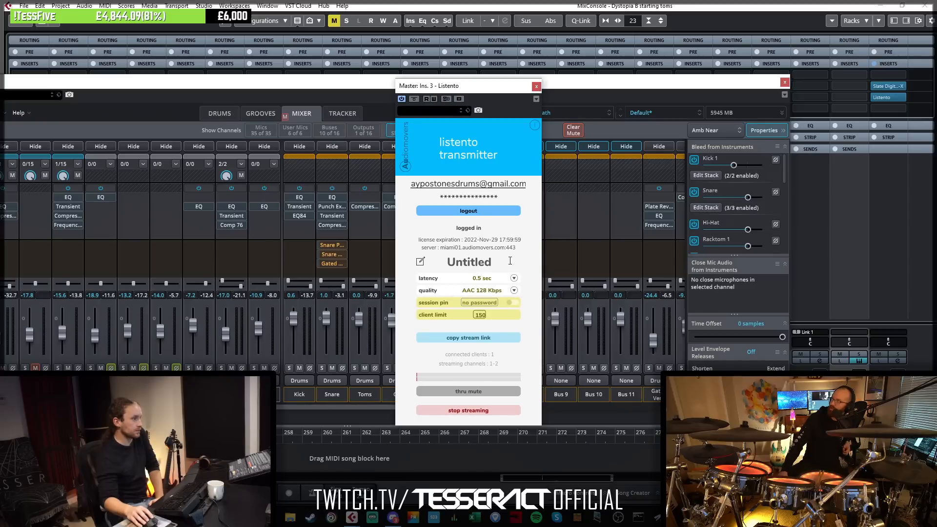
{"action": "left_click", "coordinate": [514, 278]}
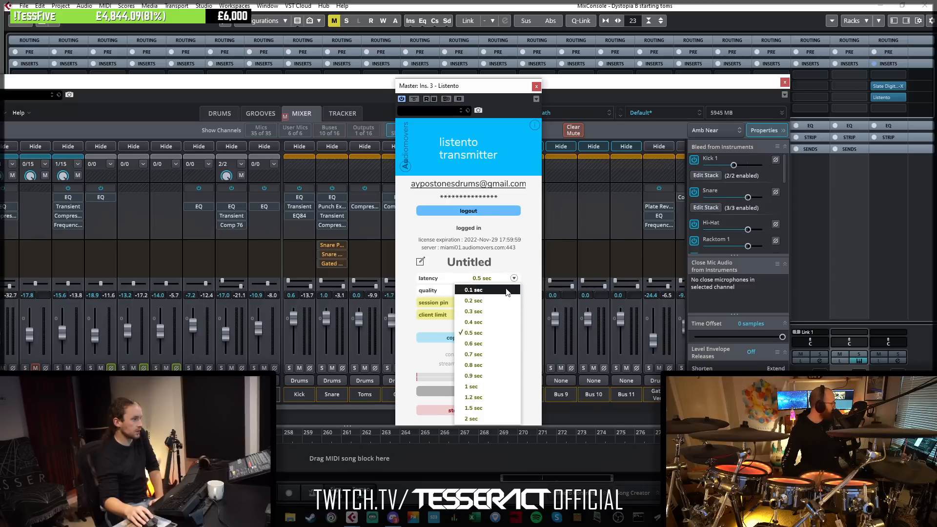
{"action": "left_click", "coordinate": [537, 250]}
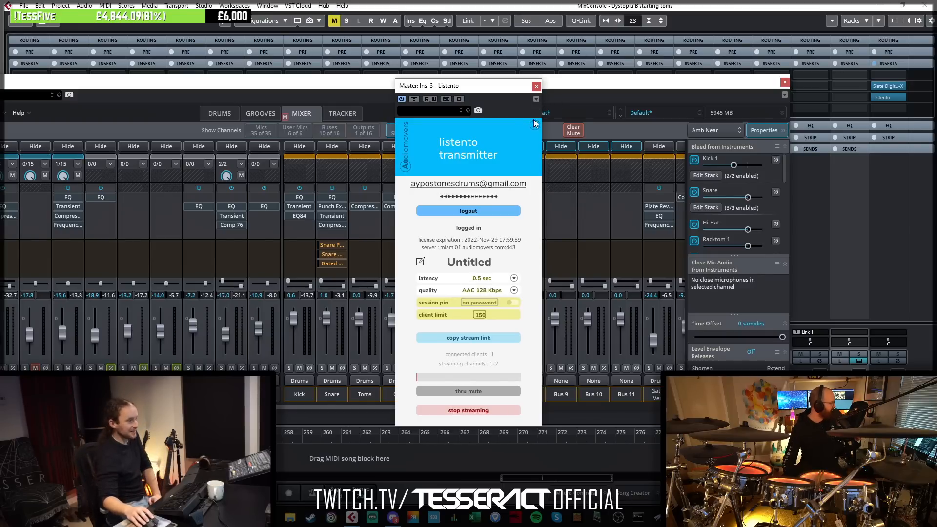
{"action": "left_click", "coordinate": [536, 86]}
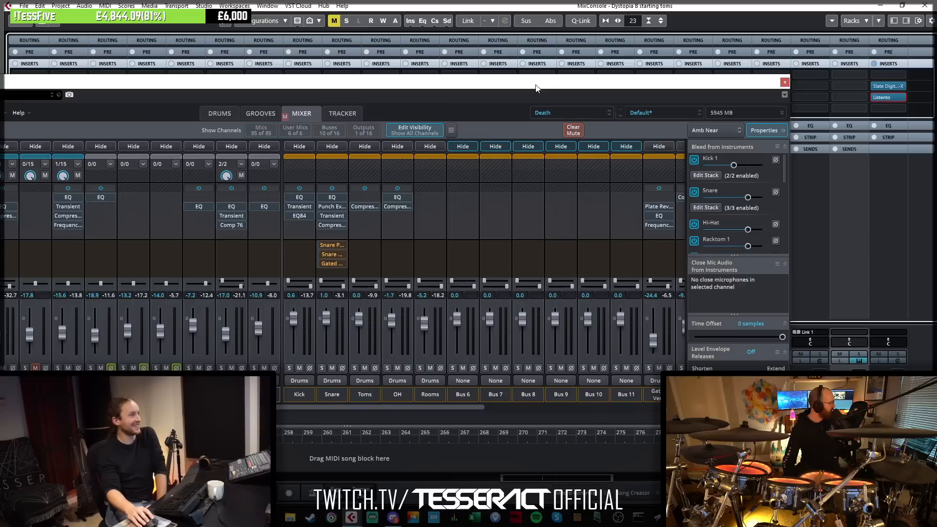
Bring up the Cubase project timeline above the Superior Drummer 3 mixer and place the playback position just before the first Drums part.
{"action": "left_click_drag", "start_coordinate": [613, 87], "coordinate": [726, 64]}
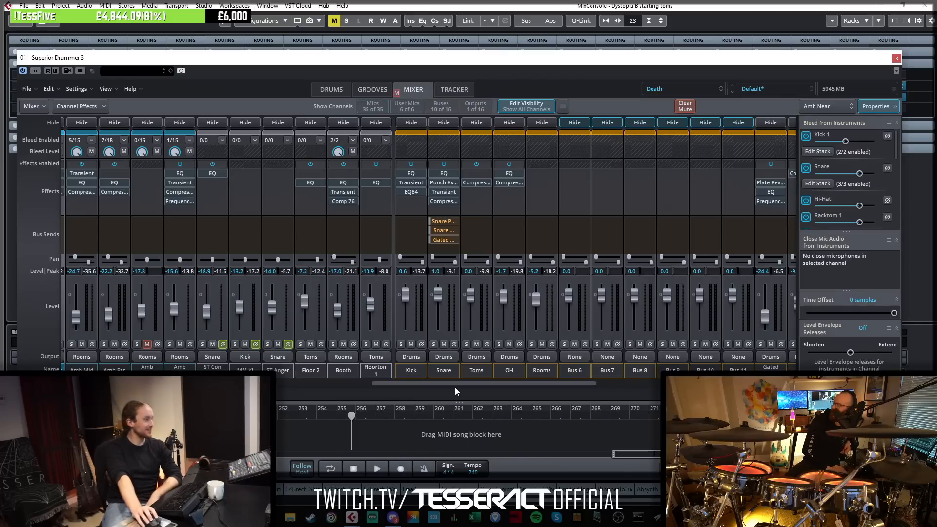
{"action": "left_click_drag", "start_coordinate": [453, 385], "coordinate": [228, 390]}
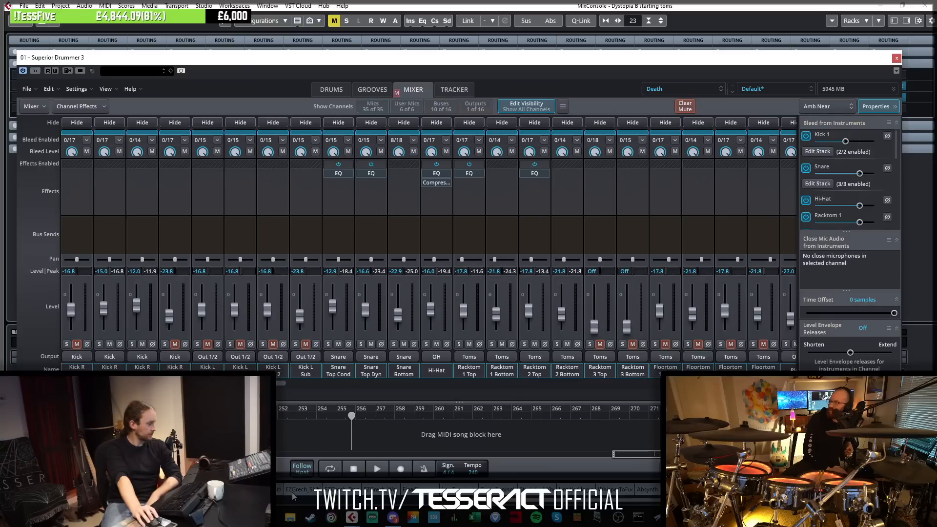
{"action": "left_click_drag", "start_coordinate": [217, 65], "coordinate": [243, 140]}
{"action": "key", "text": "F3"}
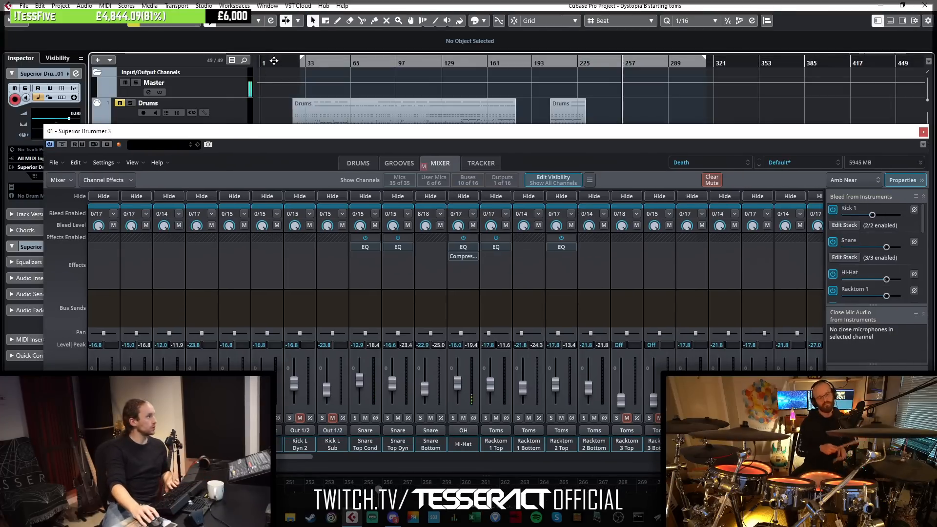
{"action": "left_click", "coordinate": [279, 62]}
{"action": "left_click_drag", "start_coordinate": [279, 62], "coordinate": [279, 61]}
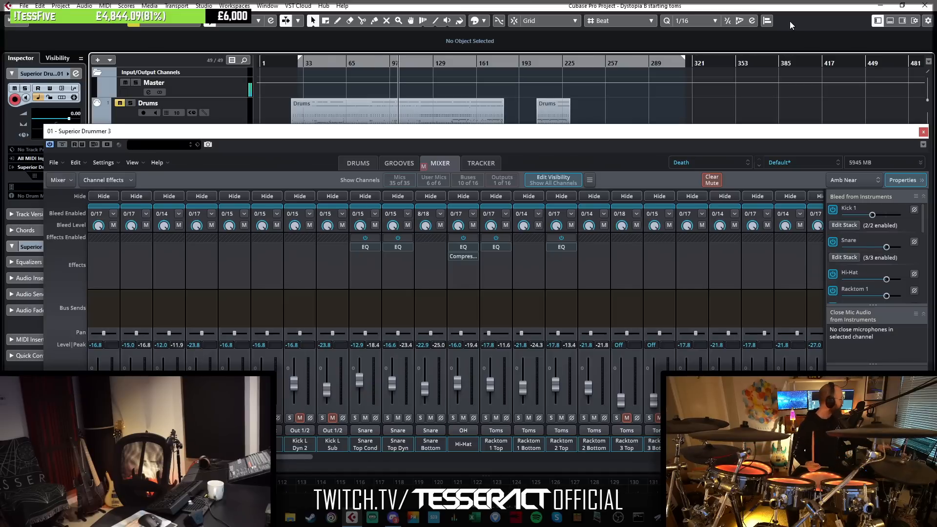
Show the drum kit in Superior Drummer 3 and select the China 2 cymbal to inspect its settings.
{"action": "left_click", "coordinate": [367, 167]}
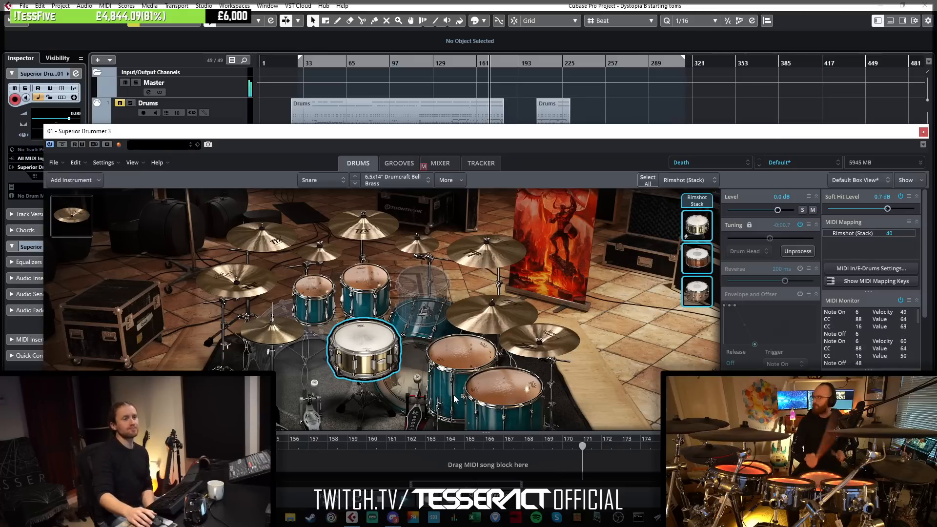
{"action": "left_click", "coordinate": [555, 341]}
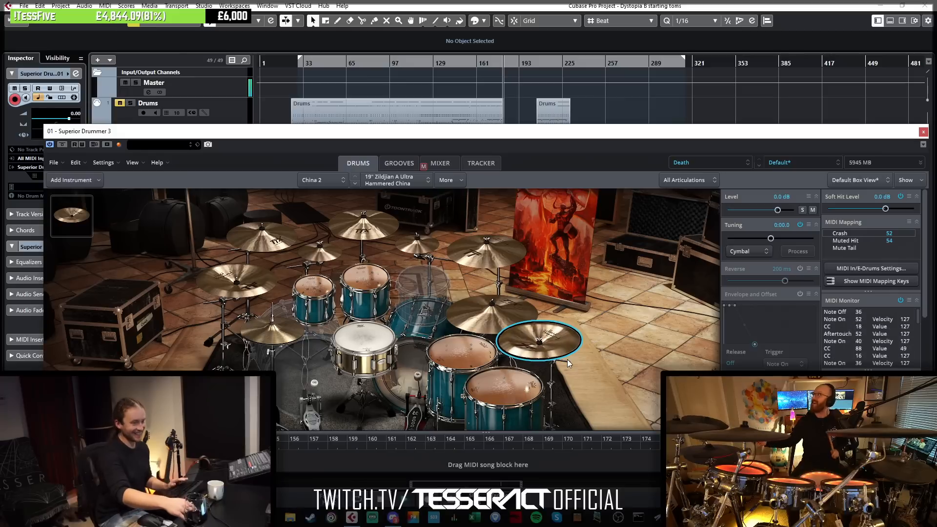
Select Racktom 1 in the kit and save the Superior Drummer 3 project under the file name "Acle Bitch Toontrack Session".
{"action": "left_click", "coordinate": [314, 294]}
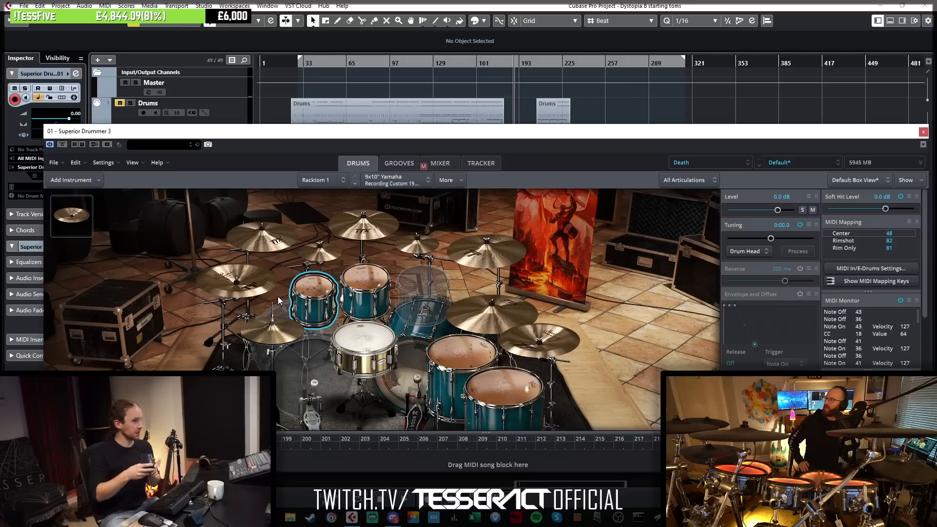
{"action": "left_click", "coordinate": [54, 163]}
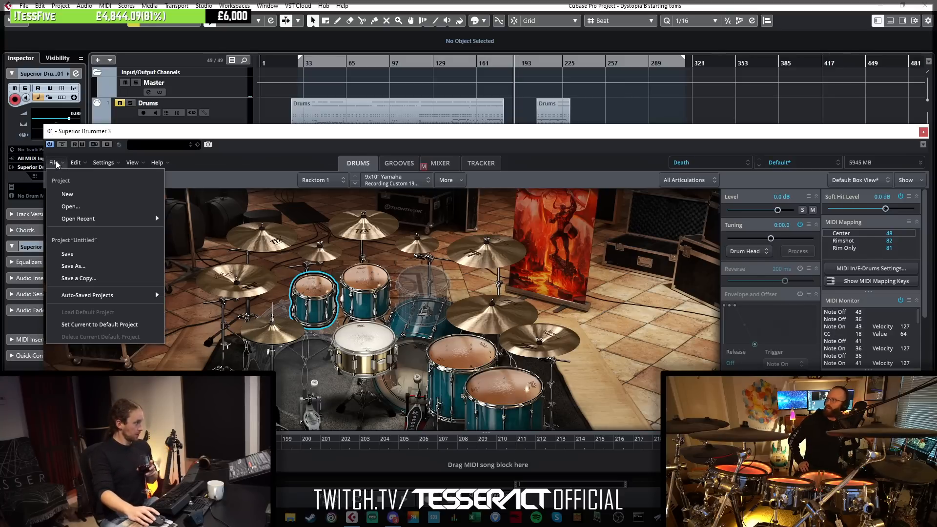
{"action": "left_click", "coordinate": [56, 161]}
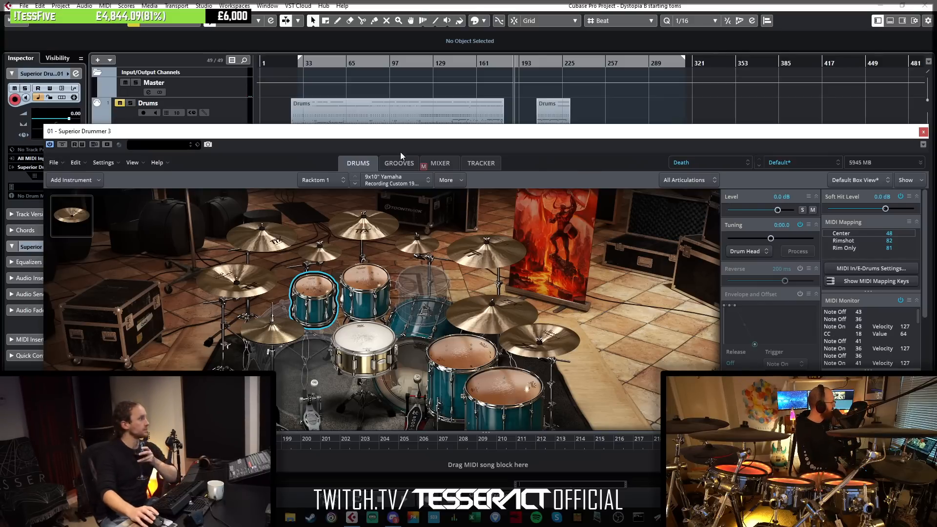
{"action": "left_click", "coordinate": [54, 162]}
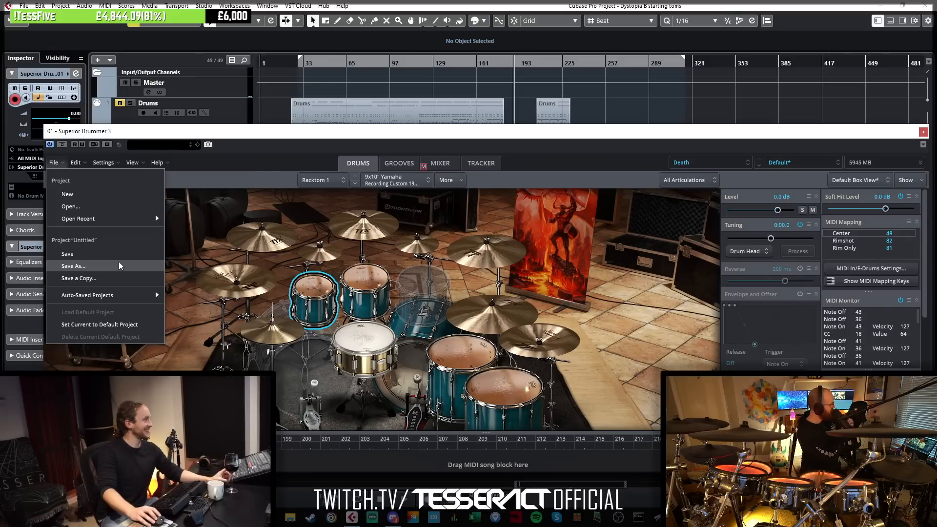
{"action": "left_click", "coordinate": [73, 266]}
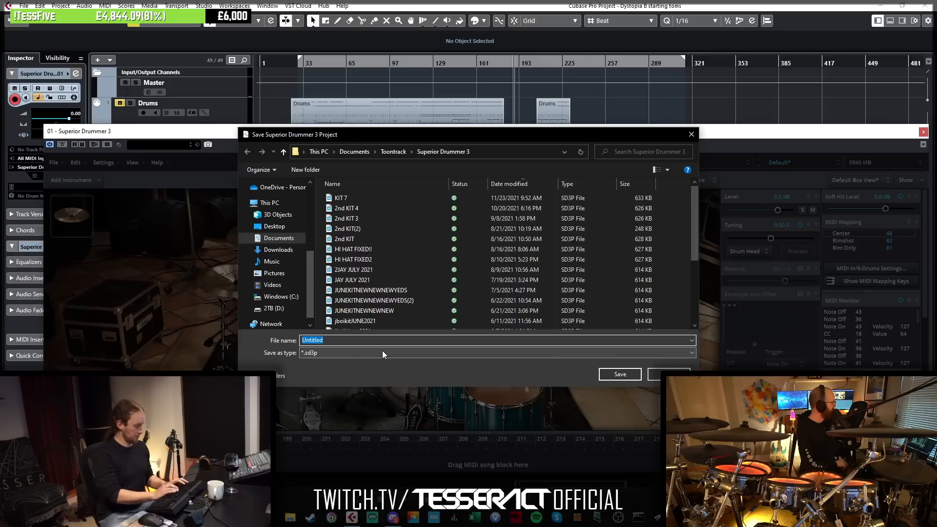
{"action": "type", "text": "Acle Bitch Toontrack Session"}
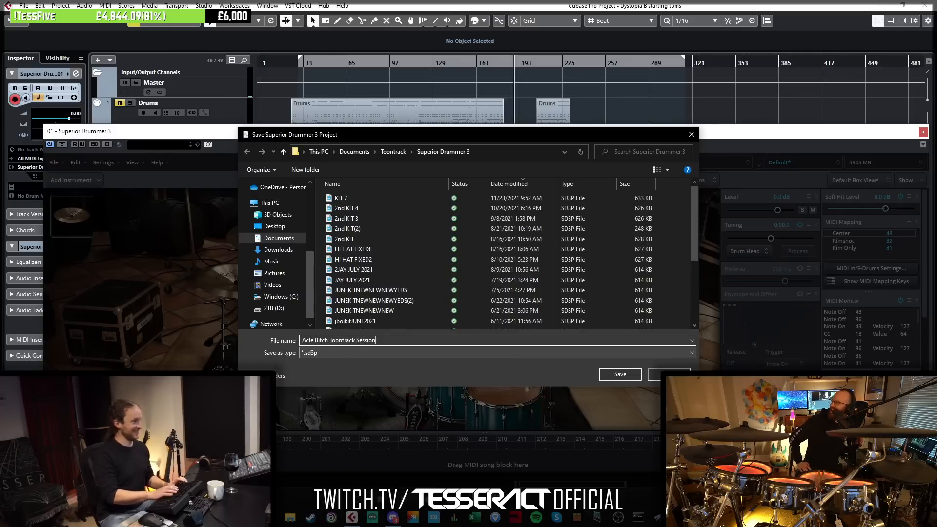
{"action": "key", "text": "Return"}
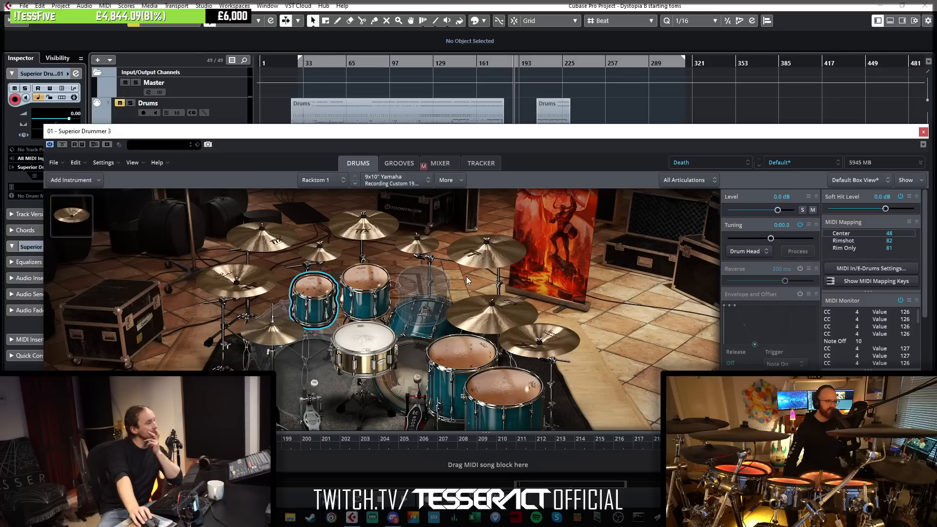
Reposition the Superior Drummer 3 window higher over the Cubase project so more of its lower controls fit on screen.
{"action": "left_click_drag", "start_coordinate": [613, 134], "coordinate": [614, 106]}
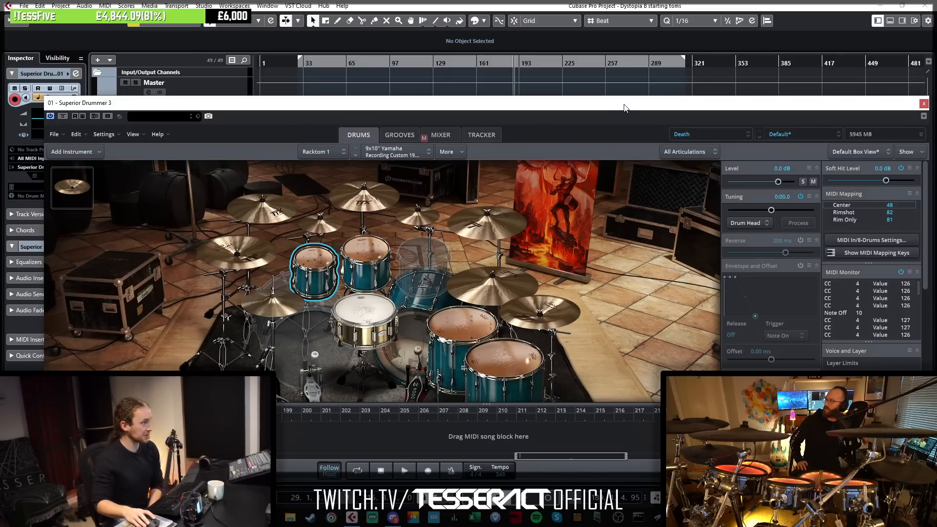
{"action": "left_click_drag", "start_coordinate": [621, 104], "coordinate": [603, 96]}
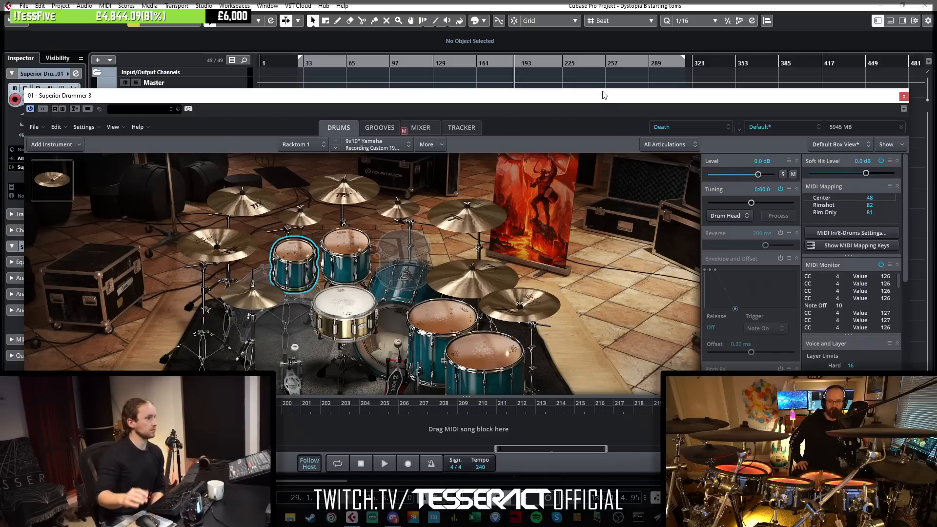
{"action": "left_click_drag", "start_coordinate": [822, 97], "coordinate": [841, 79]}
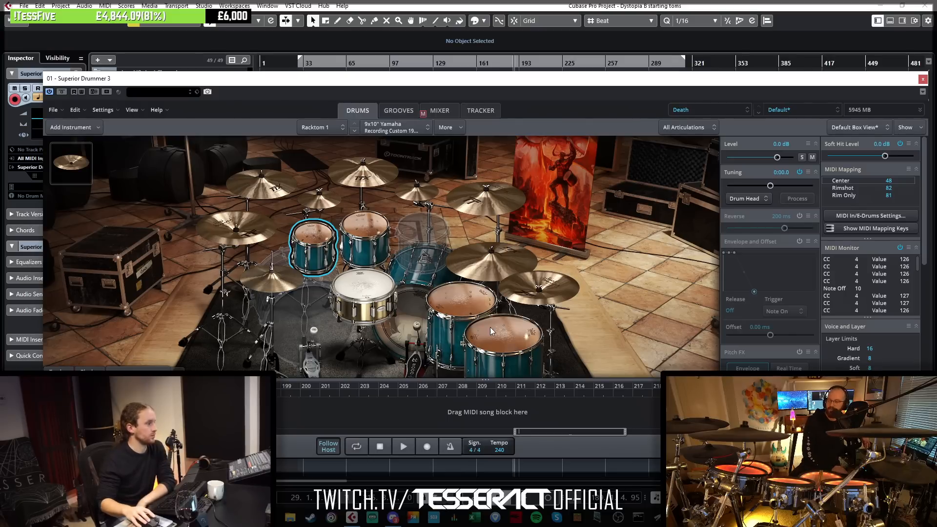
Inspect the settings of Floortom 2 with its Center stack, the Ride cymbal and the Snare with its Rimshot stack.
{"action": "left_click", "coordinate": [502, 330]}
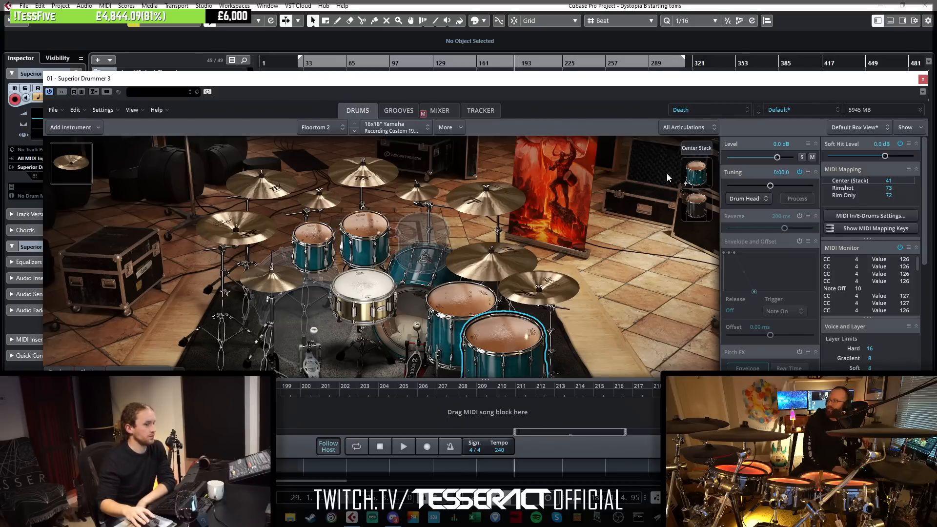
{"action": "left_click", "coordinate": [697, 149]}
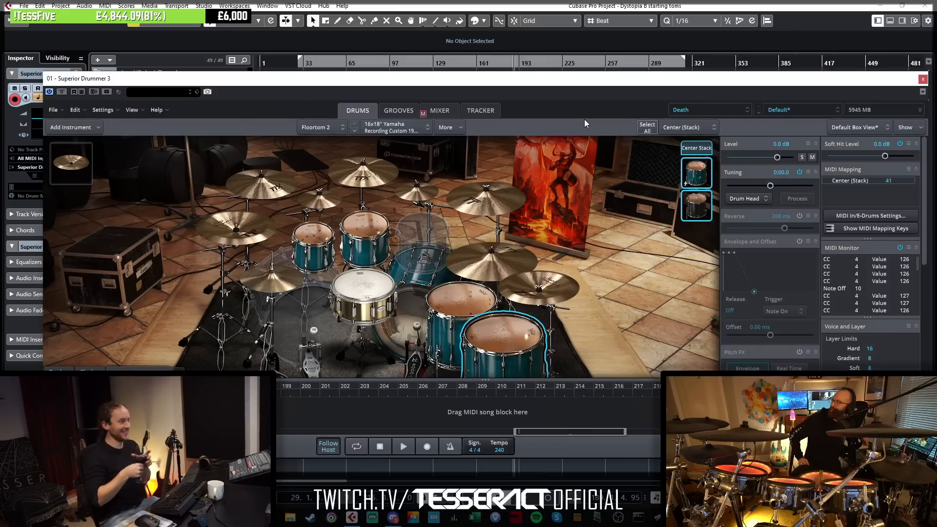
{"action": "left_click", "coordinate": [491, 270]}
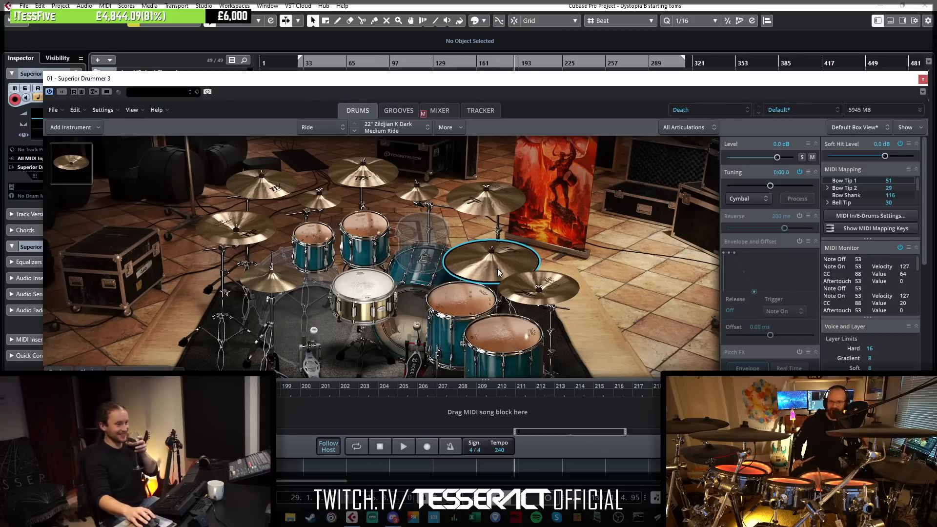
{"action": "left_click", "coordinate": [368, 300]}
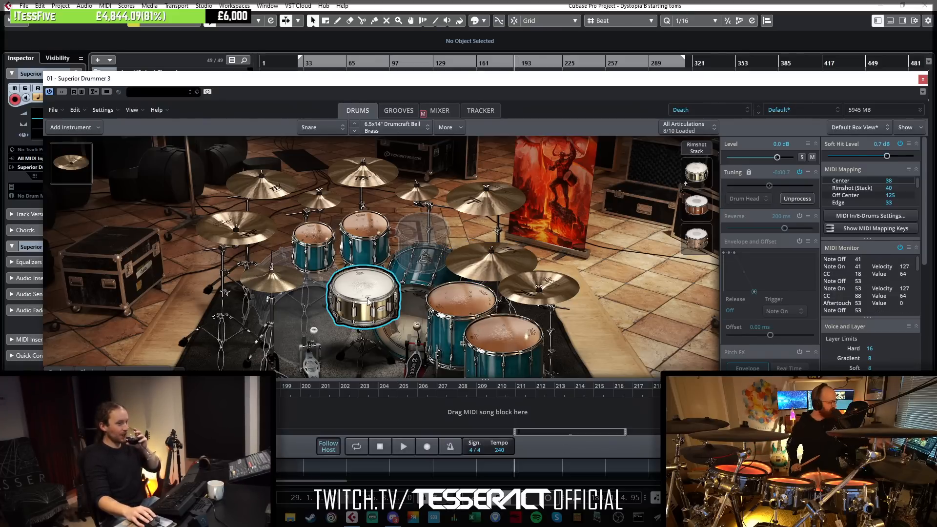